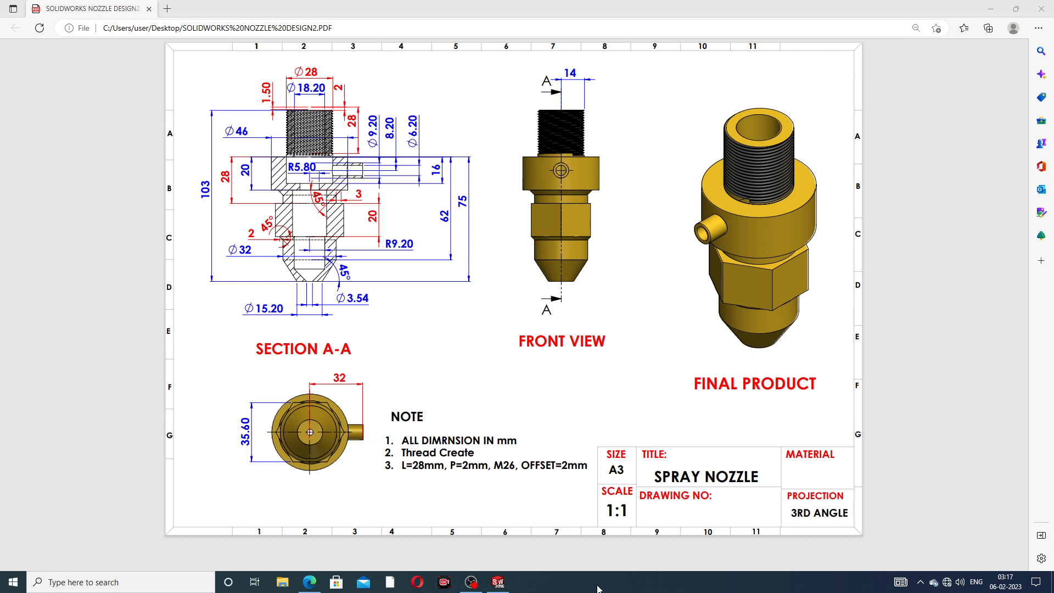
Examine the dimensions in the spray nozzle PDF drawing, and return to SOLIDWORKS.
click(497, 582)
click(309, 582)
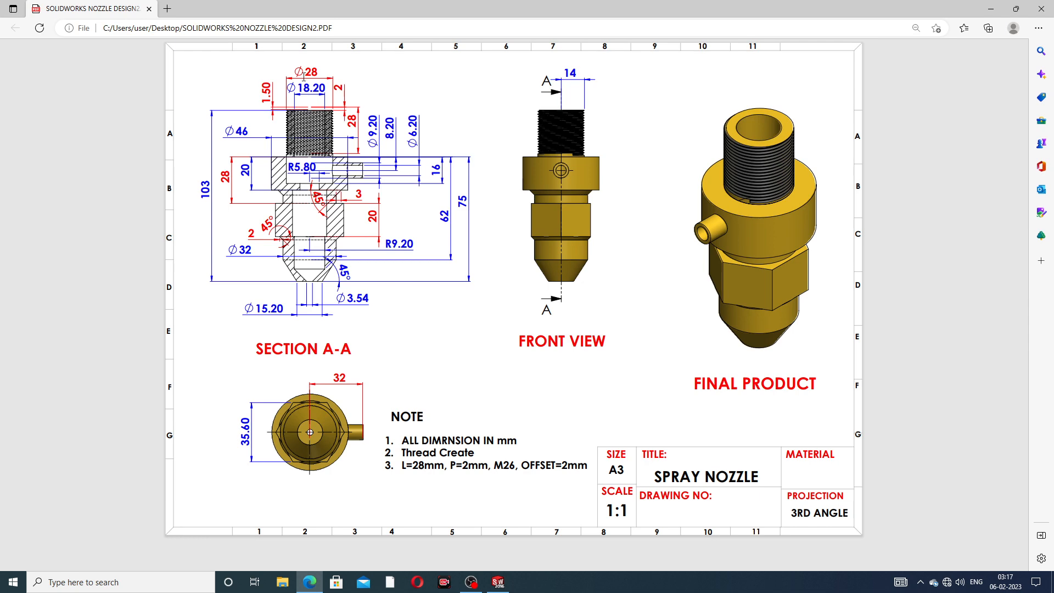
click(311, 582)
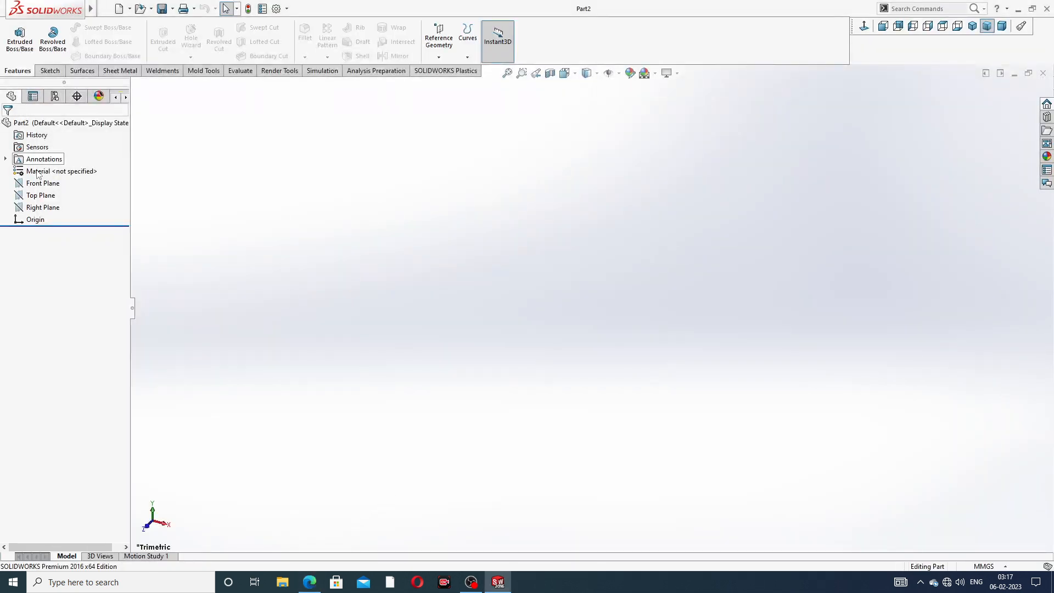
Start a sketch on the Front Plane and draw a vertical line about 79 mm long upward from the origin.
click(53, 185)
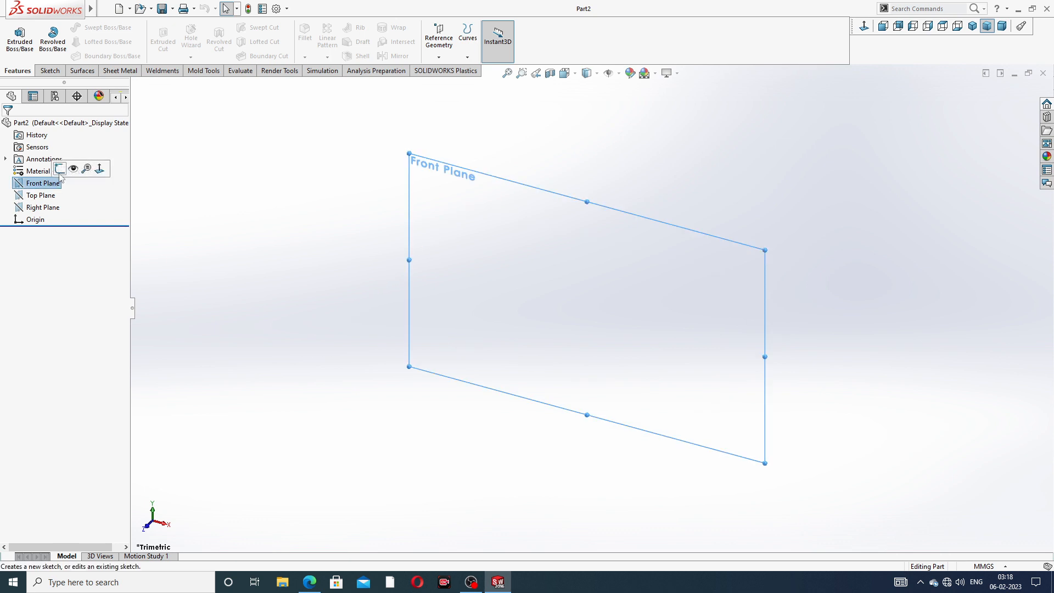
click(60, 169)
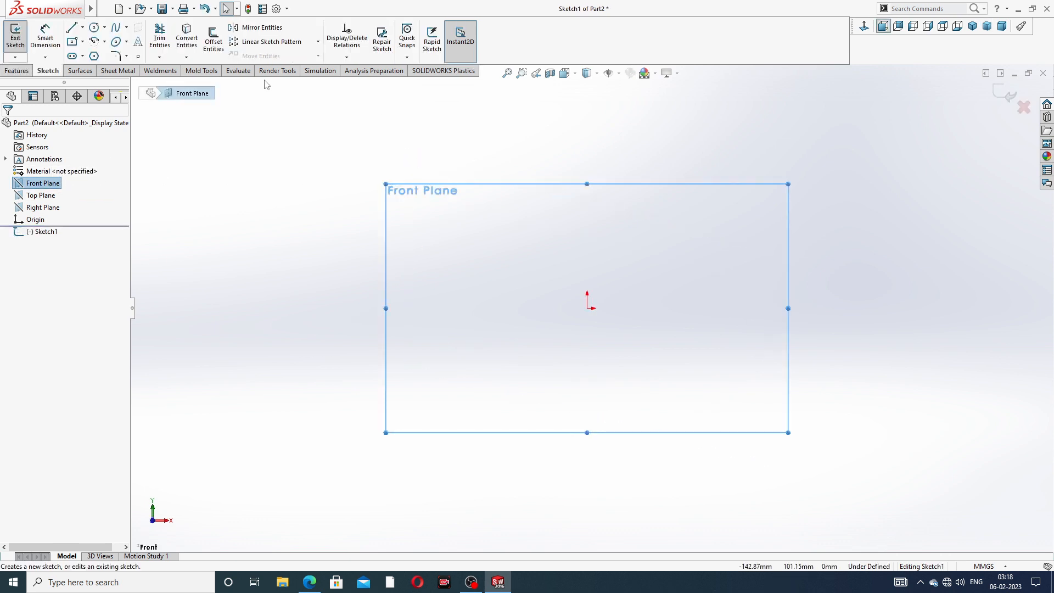
click(72, 27)
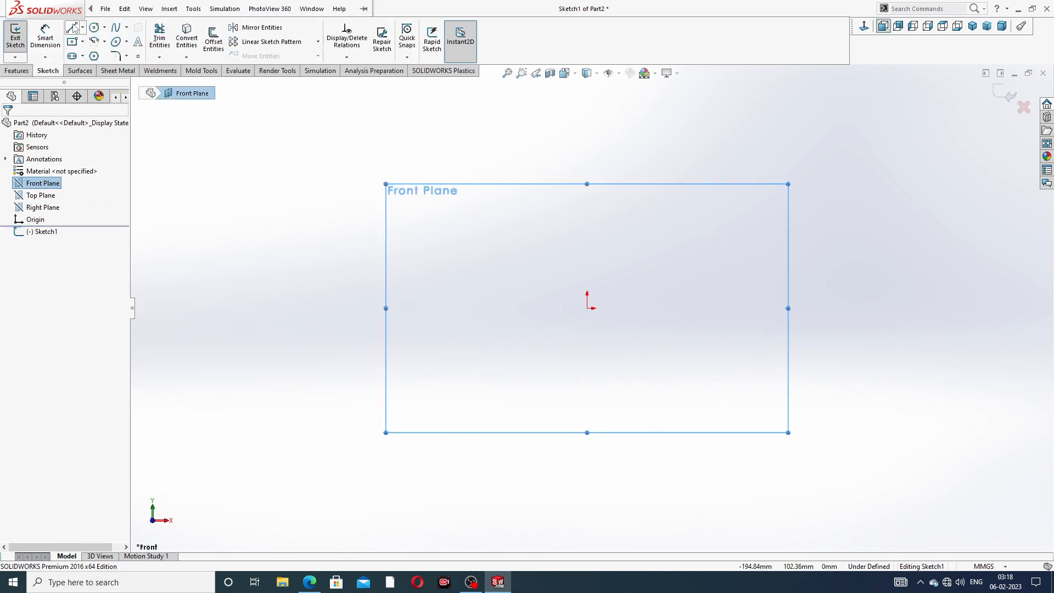
click(587, 308)
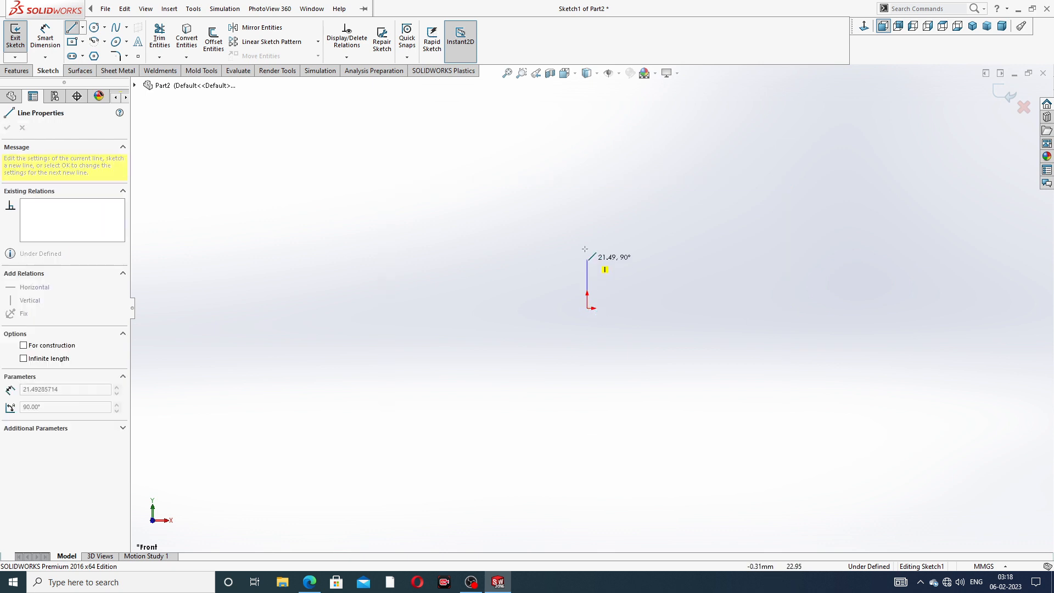
click(586, 130)
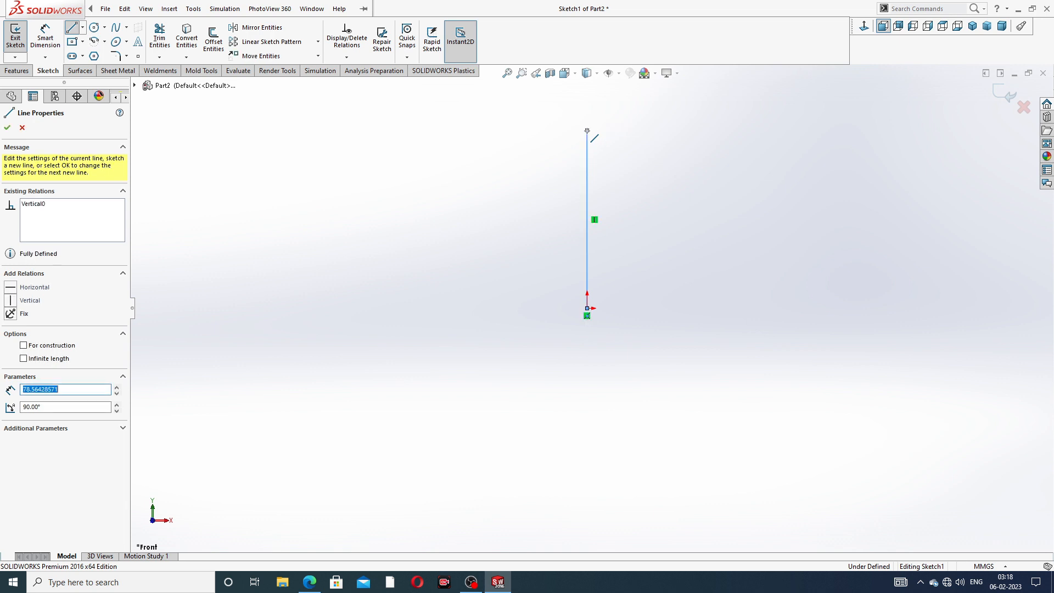
Close the half profile from the vertical line's upper end to the origin with a stepped outline, including a wide middle section and slanted lower corner.
click(639, 130)
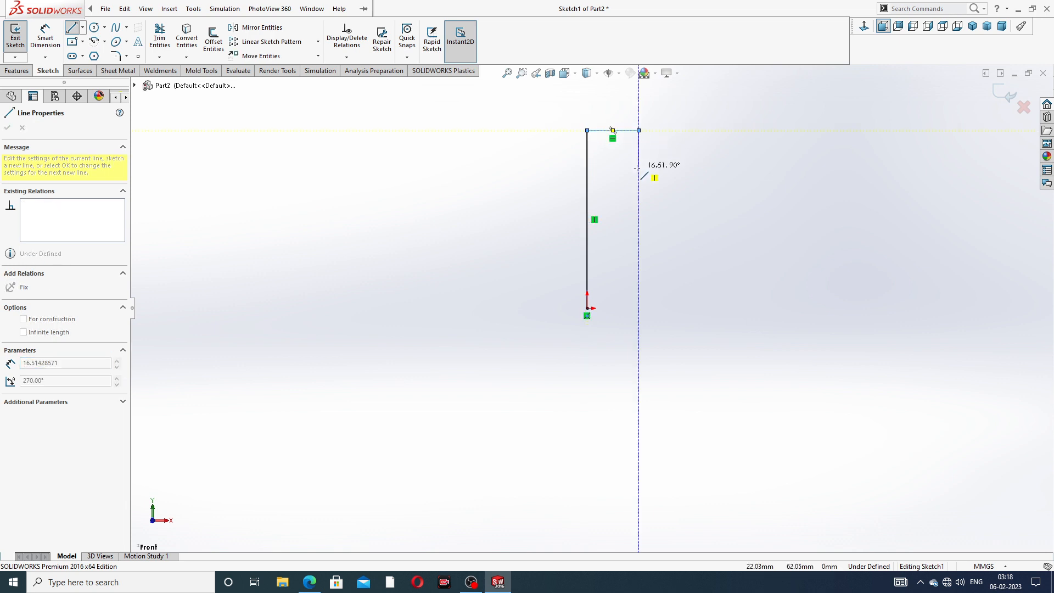
click(675, 168)
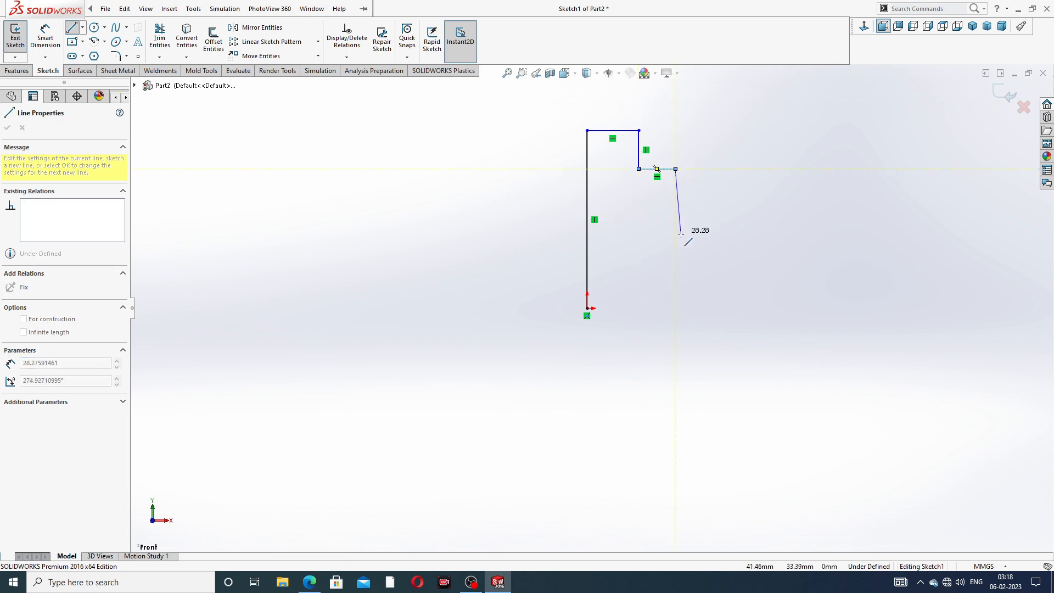
click(675, 230)
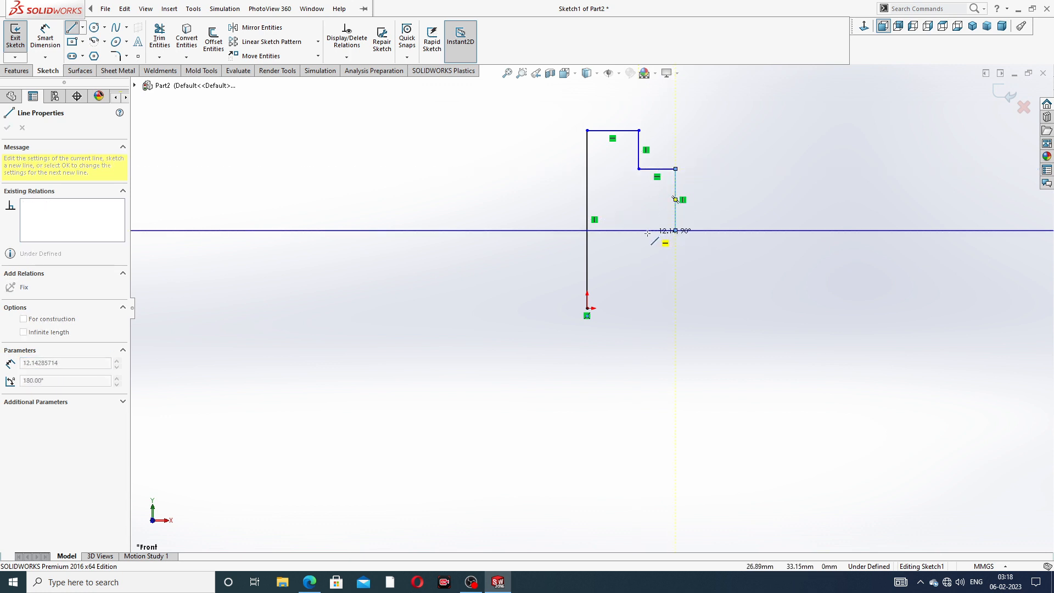
click(644, 230)
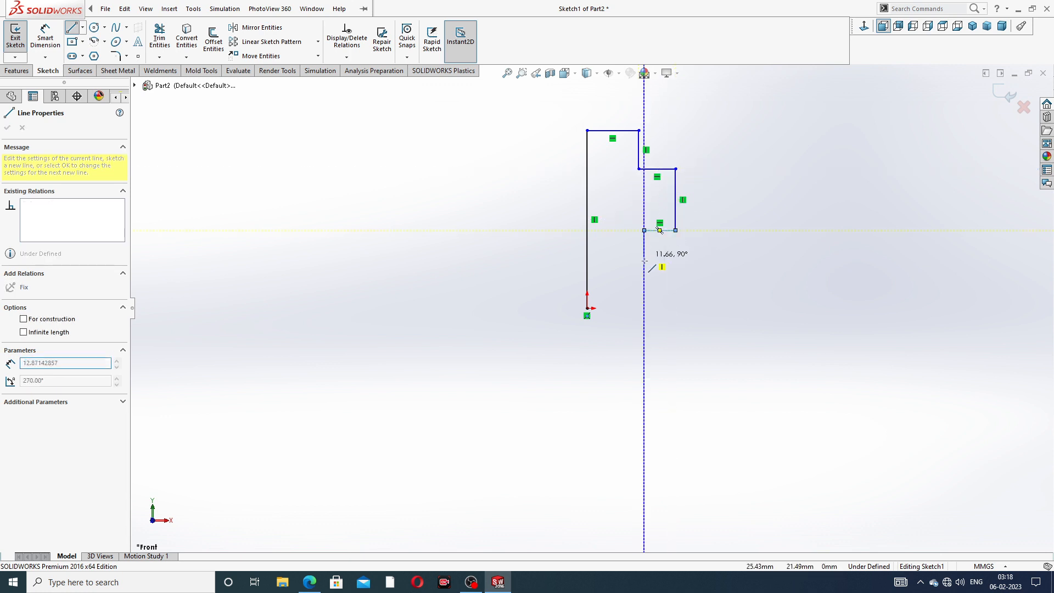
click(643, 294)
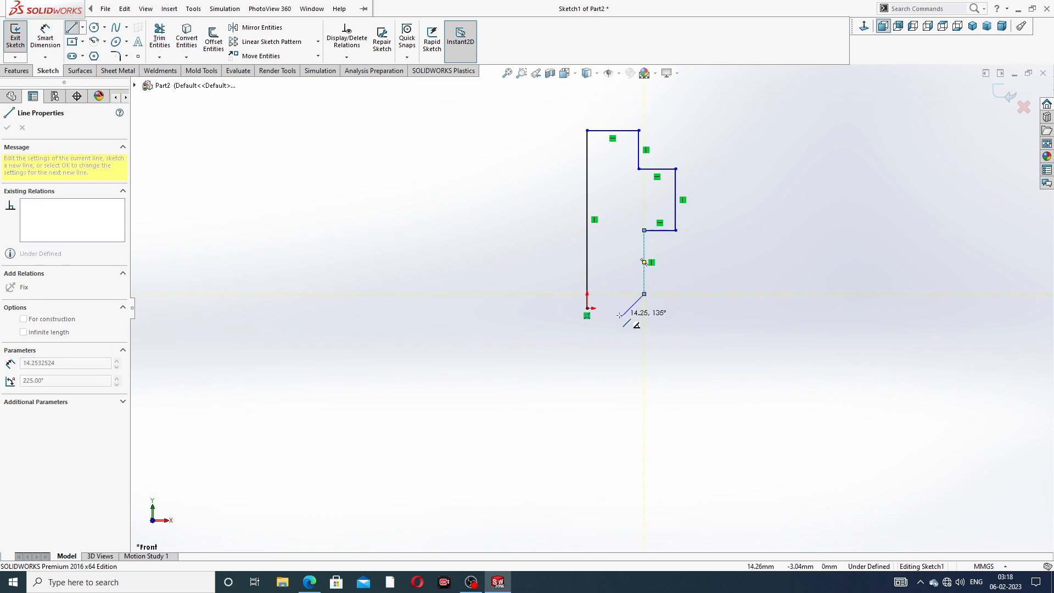
click(620, 307)
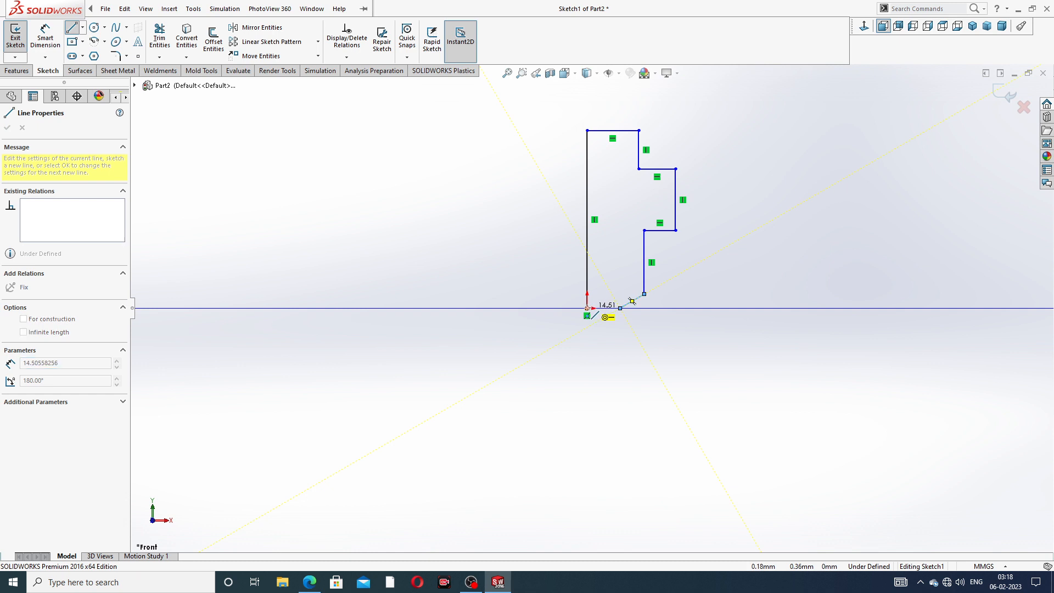
click(587, 308)
right_click(724, 165)
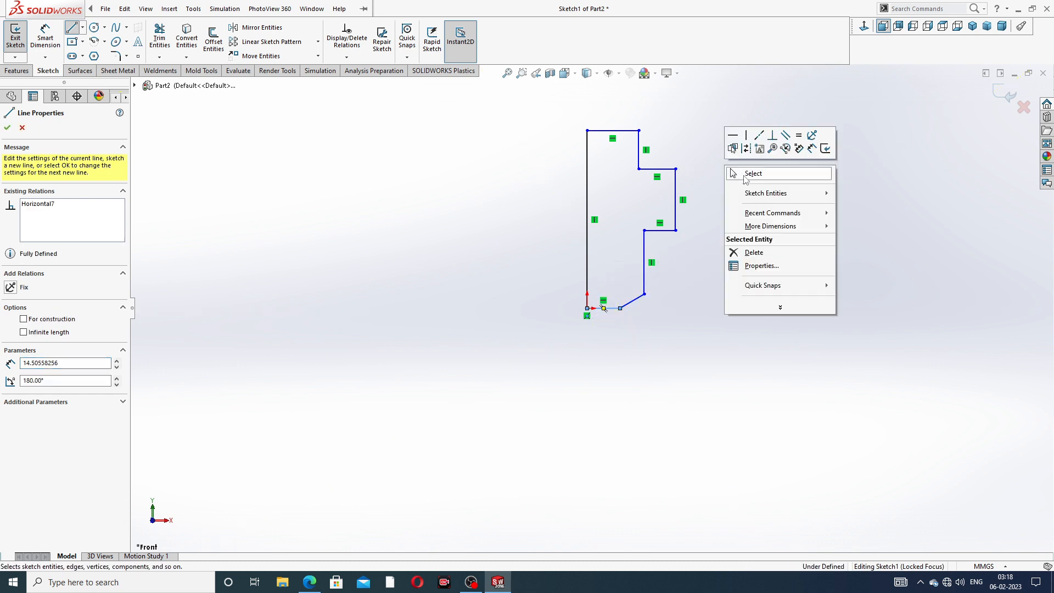
click(737, 172)
Convert the vertical line through the origin to construction geometry to serve as the centerline.
scroll(628, 173, up, 1)
scroll(617, 214, down, 3)
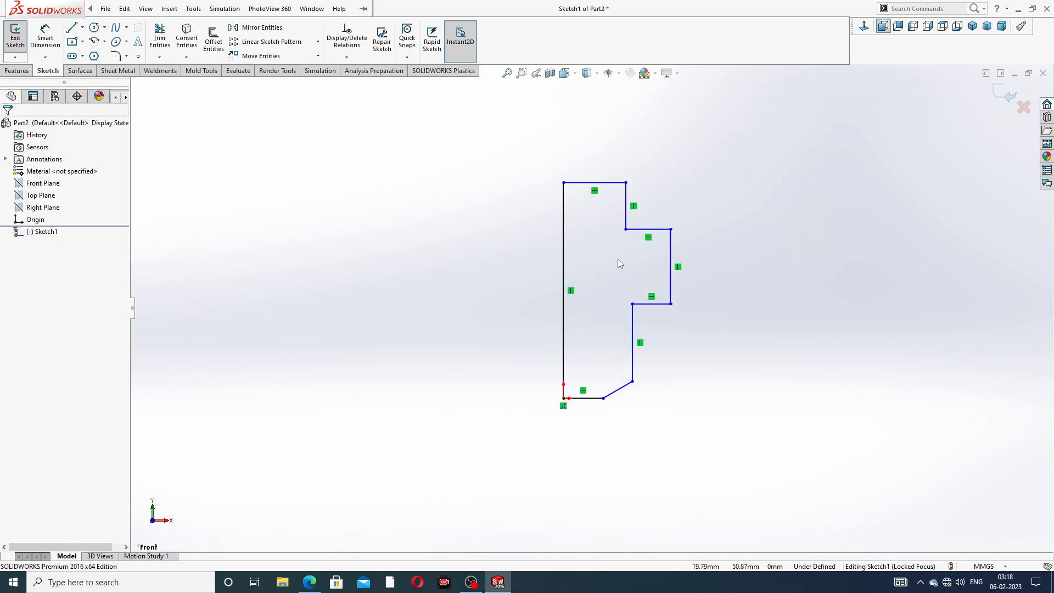
click(535, 252)
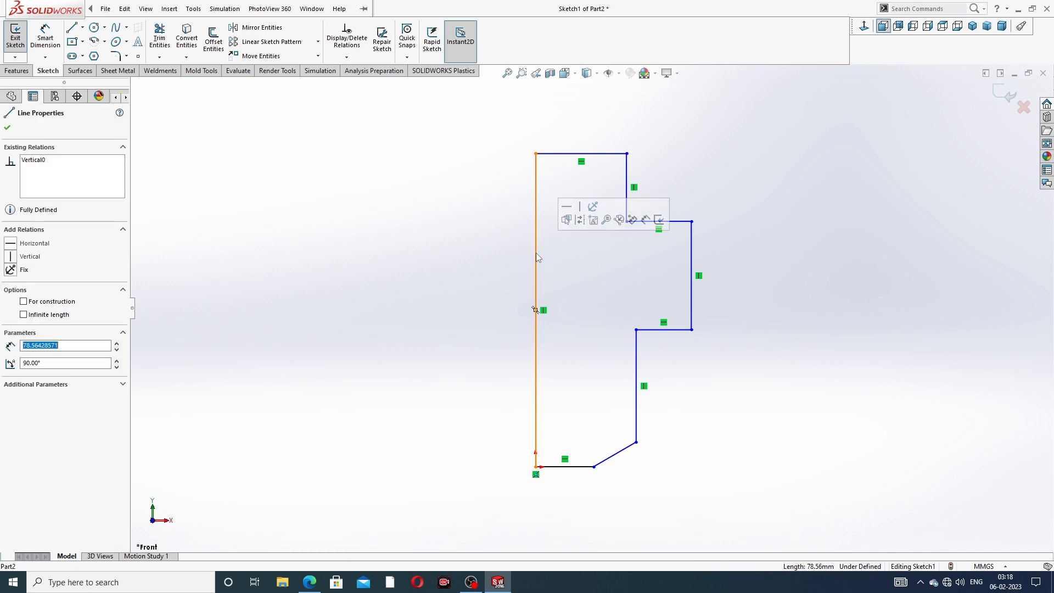
click(580, 220)
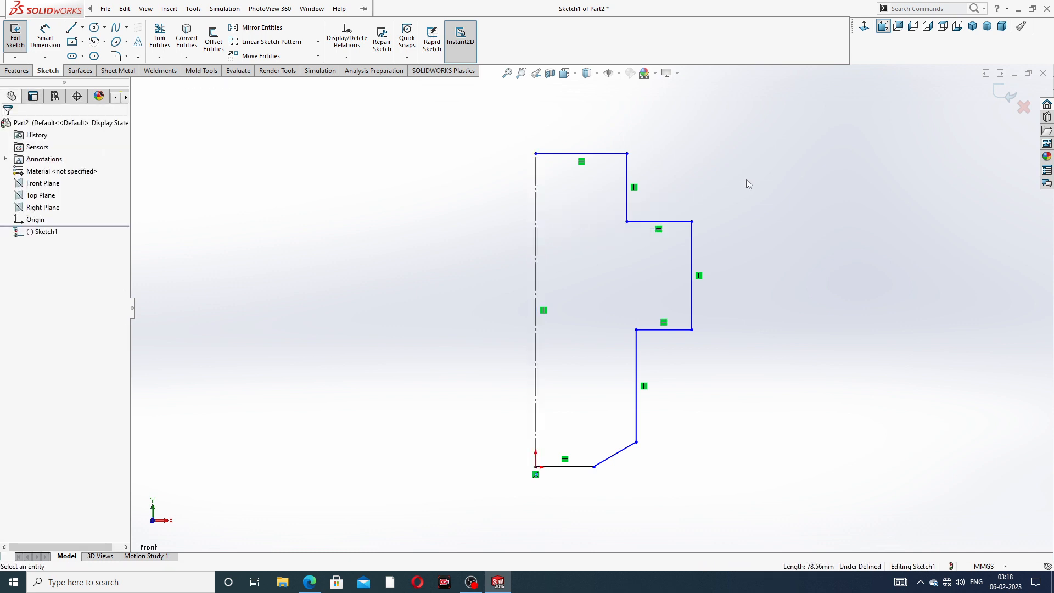
Check the section view's dimensions in the nozzle PDF drawing and return to the SOLIDWORKS sketch.
scroll(763, 226, up, 3)
scroll(623, 384, down, 3)
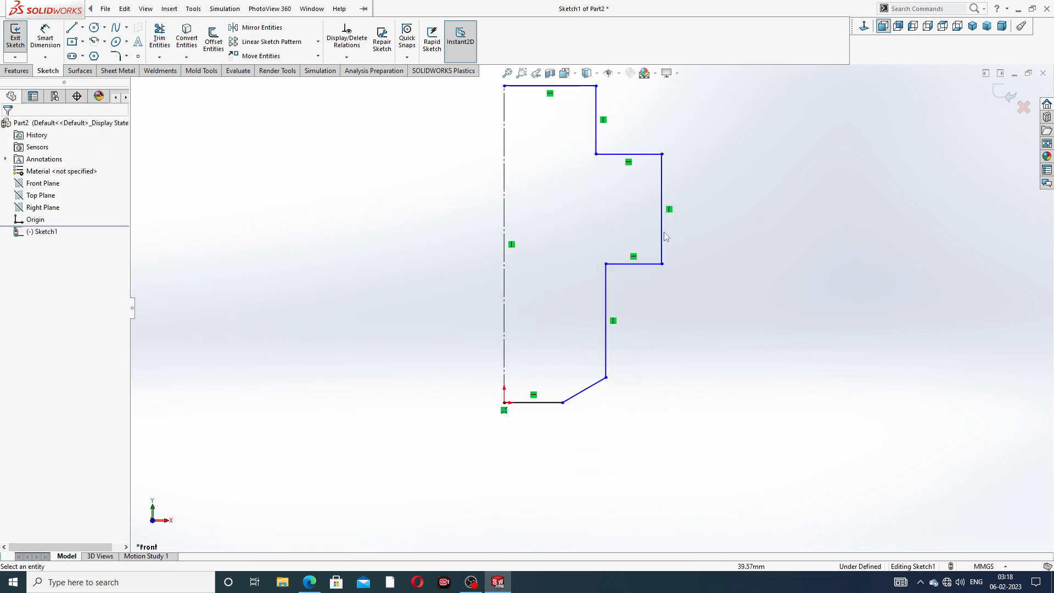
scroll(590, 310, up, 3)
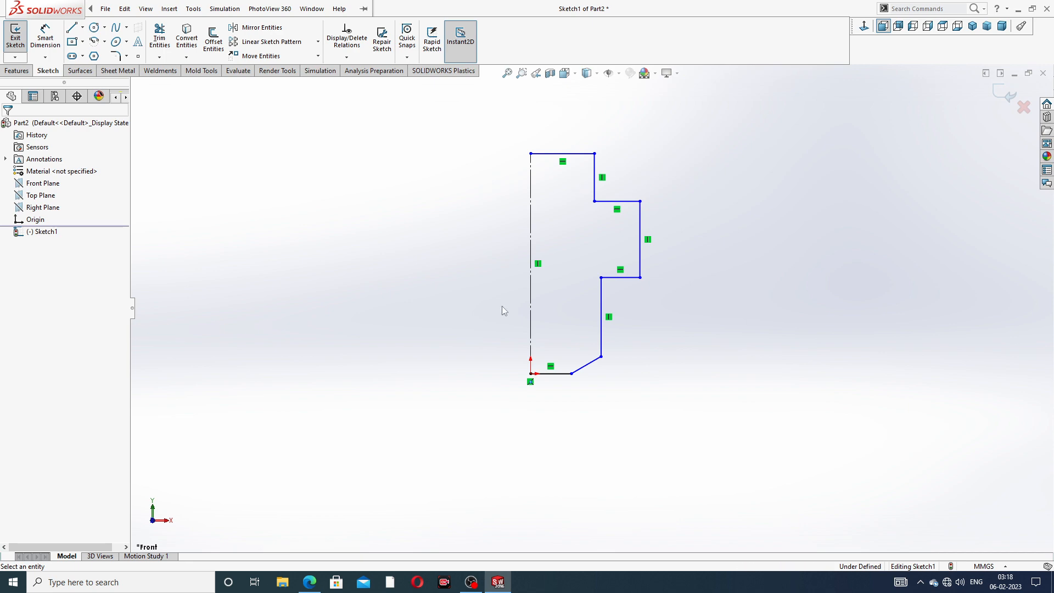
click(310, 582)
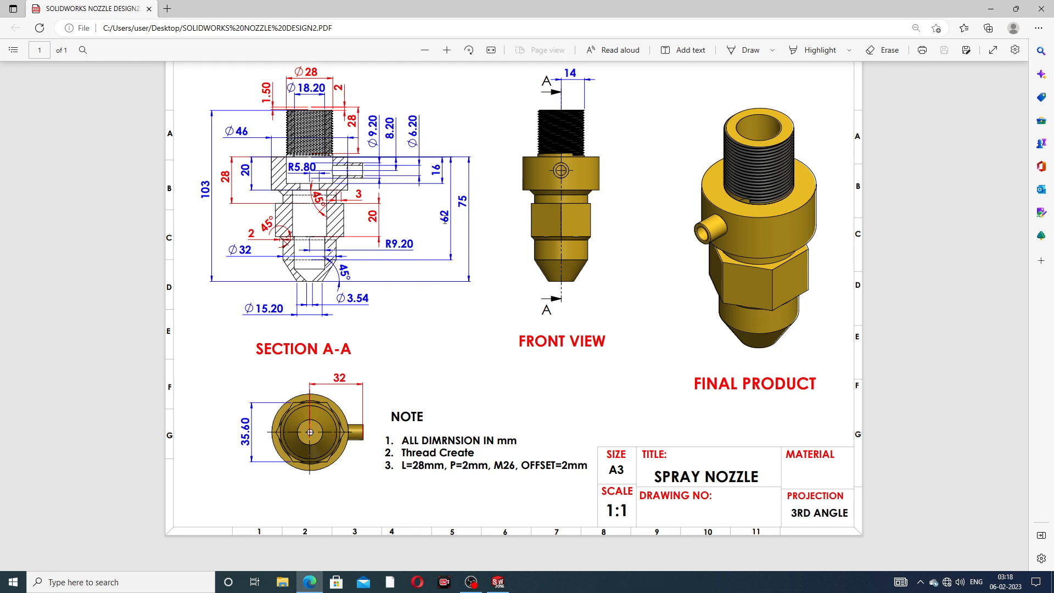
click(310, 582)
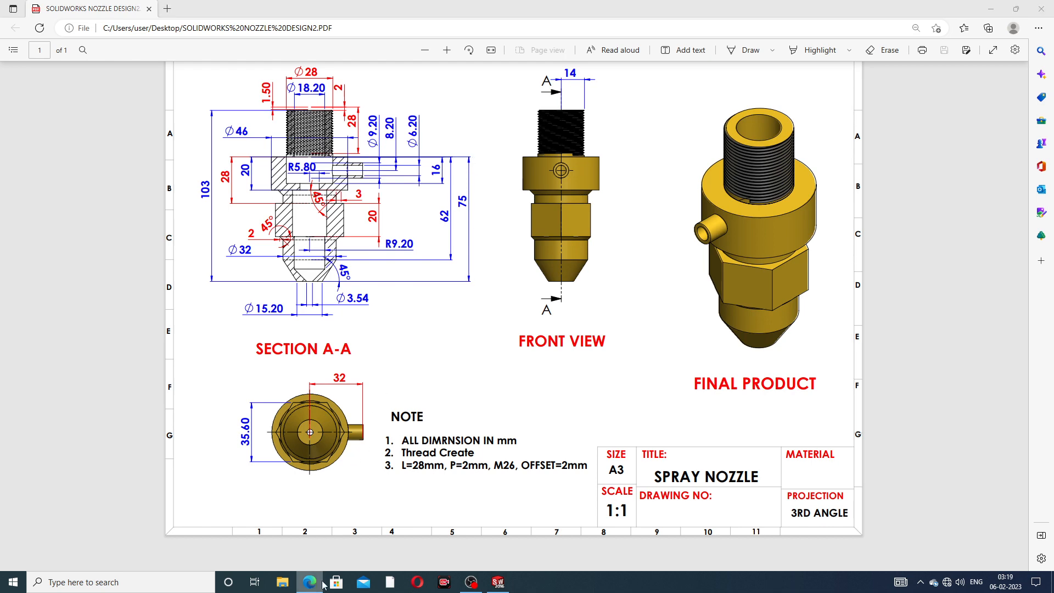
Dimension the profile's top outer corner about the centerline as a 28 mm diameter with Smart Dimension.
scroll(624, 159, up, 3)
scroll(622, 158, down, 2)
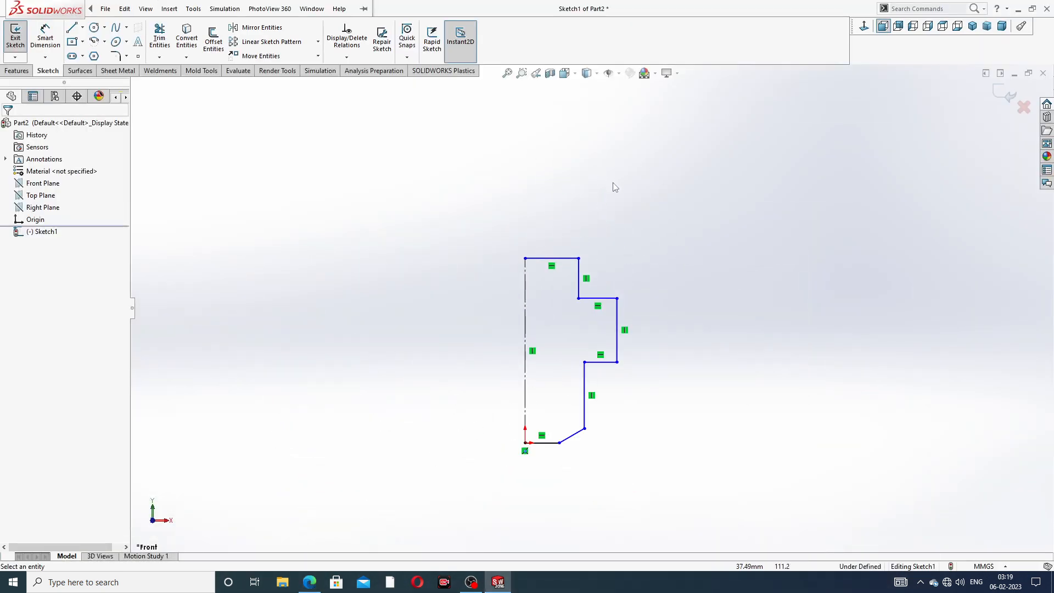
click(45, 38)
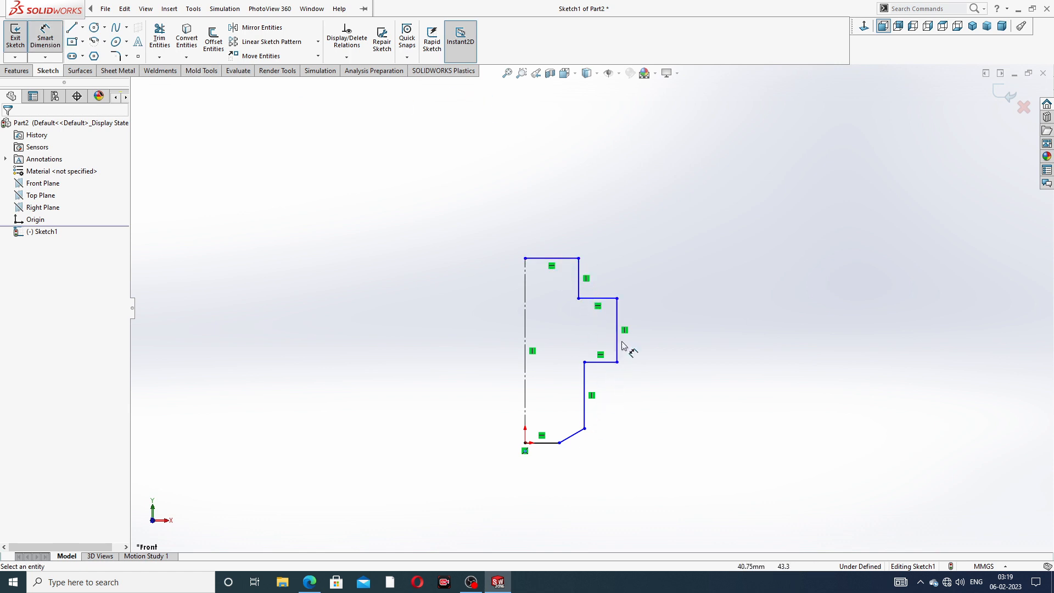
scroll(543, 431, down, 2)
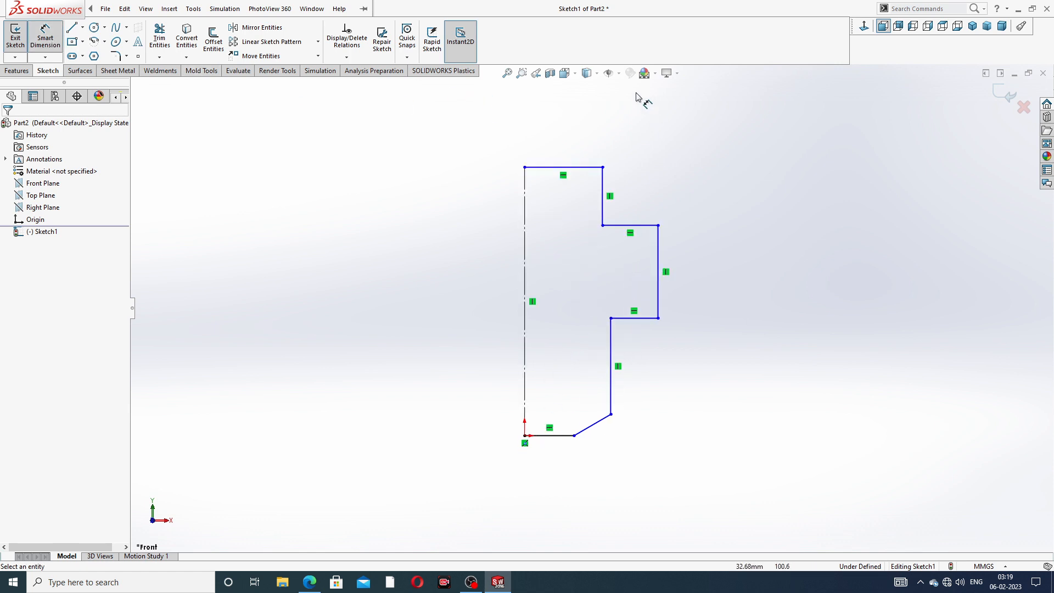
click(603, 167)
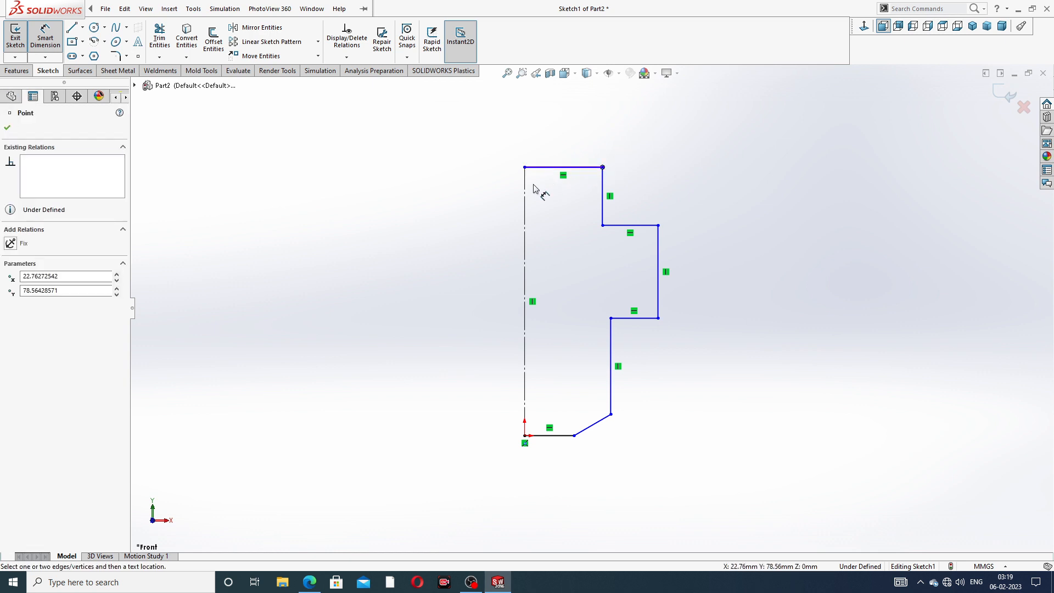
click(524, 188)
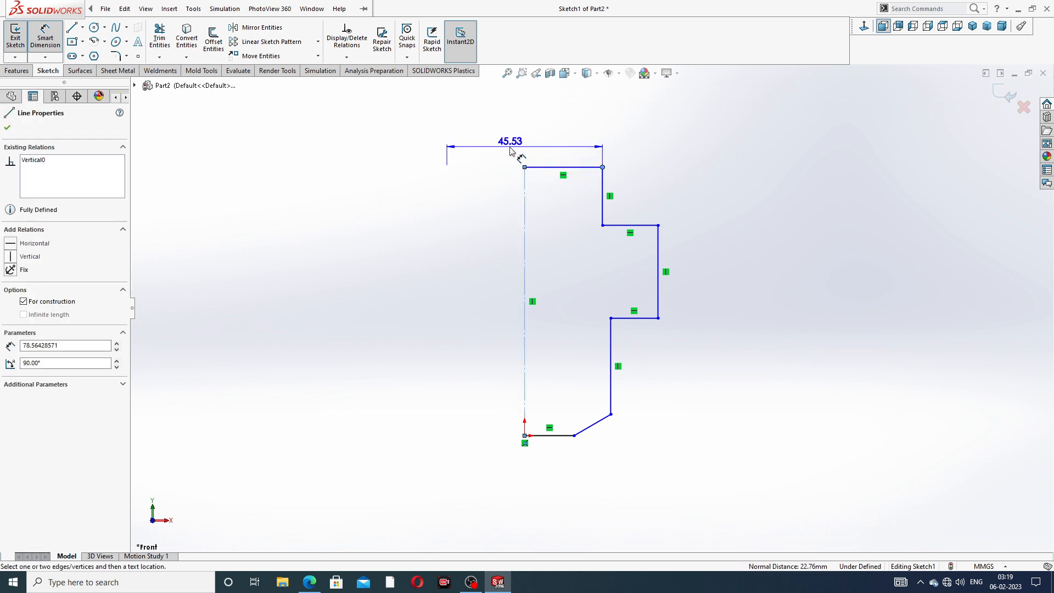
click(510, 141)
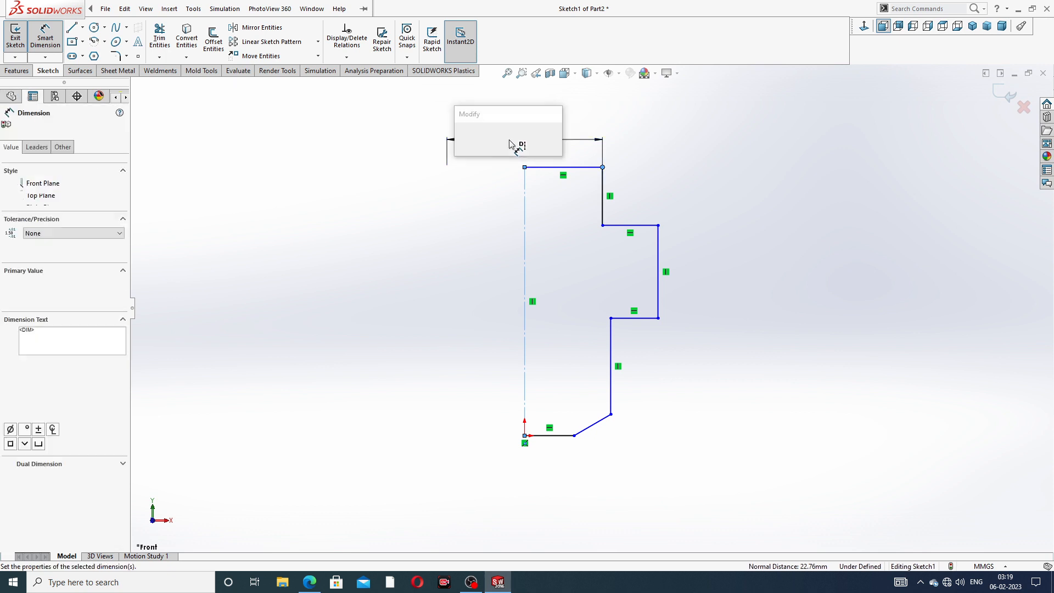
text(2)
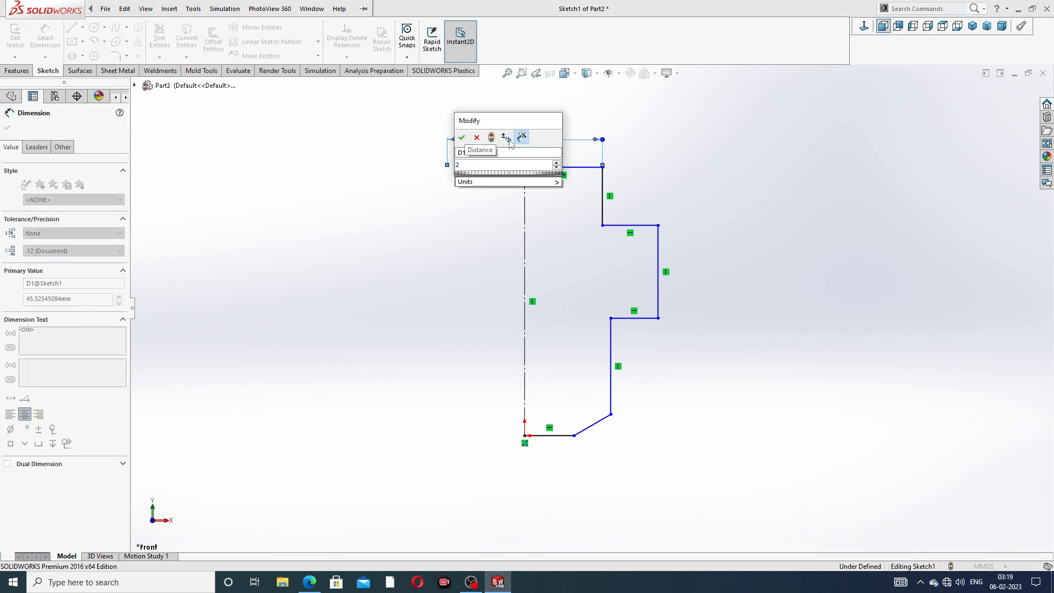
text(8)
key(Return)
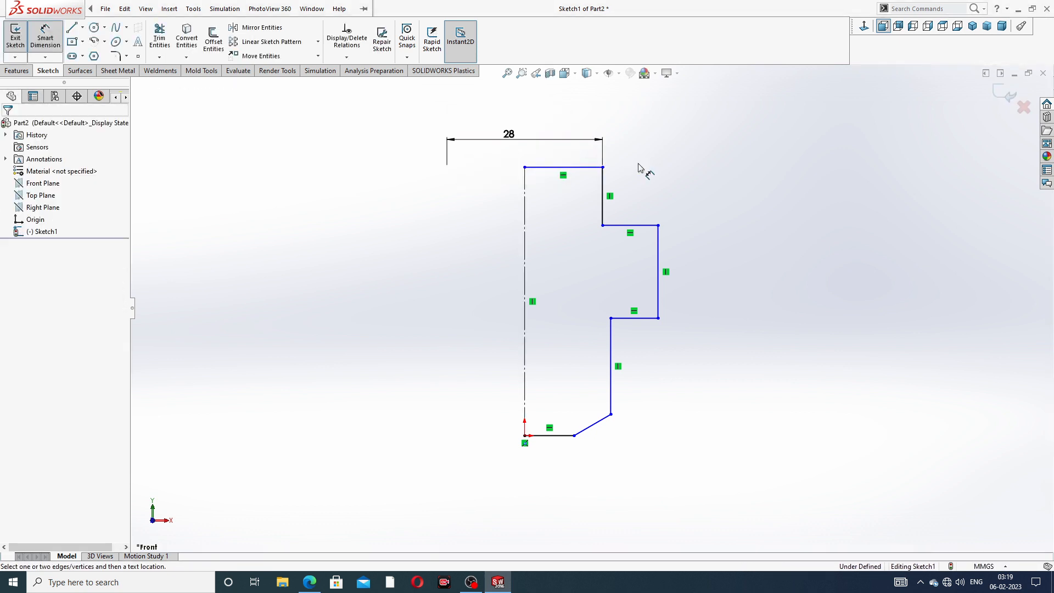
Dimension the centerline's full height as 103 mm.
click(525, 224)
click(460, 268)
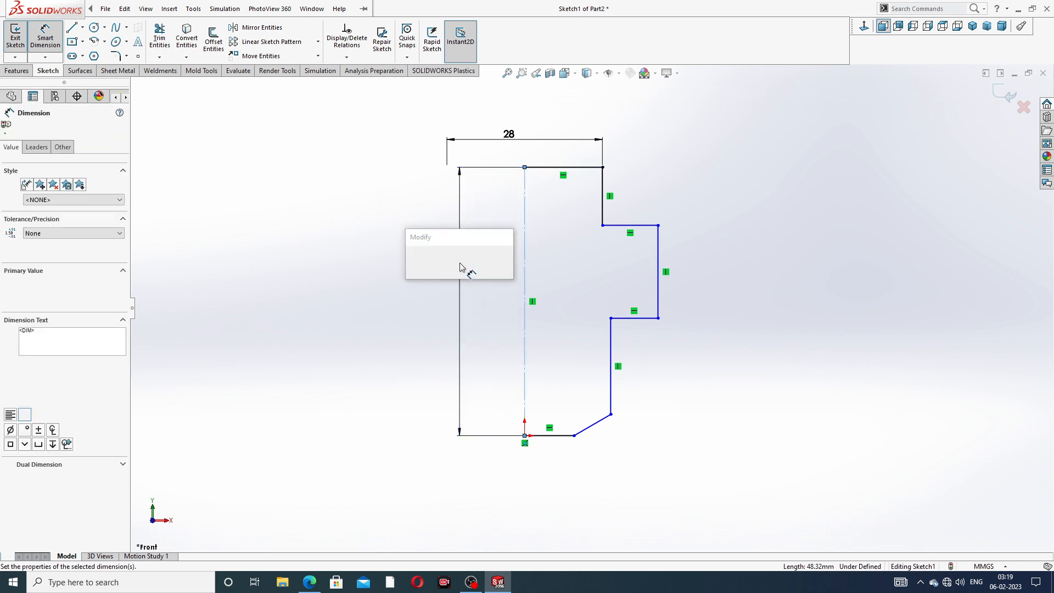
text(103)
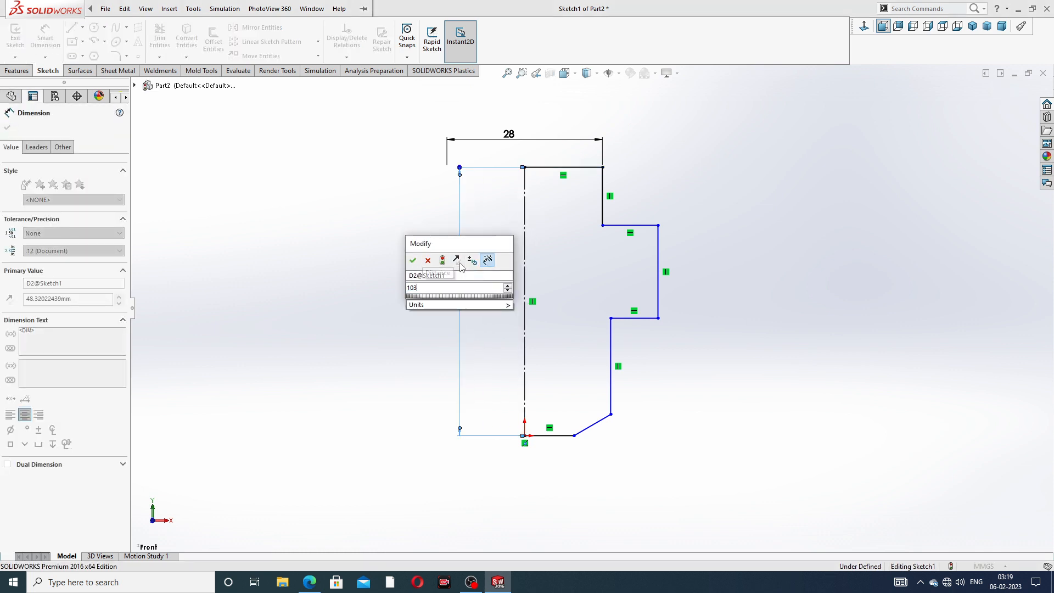
key(Return)
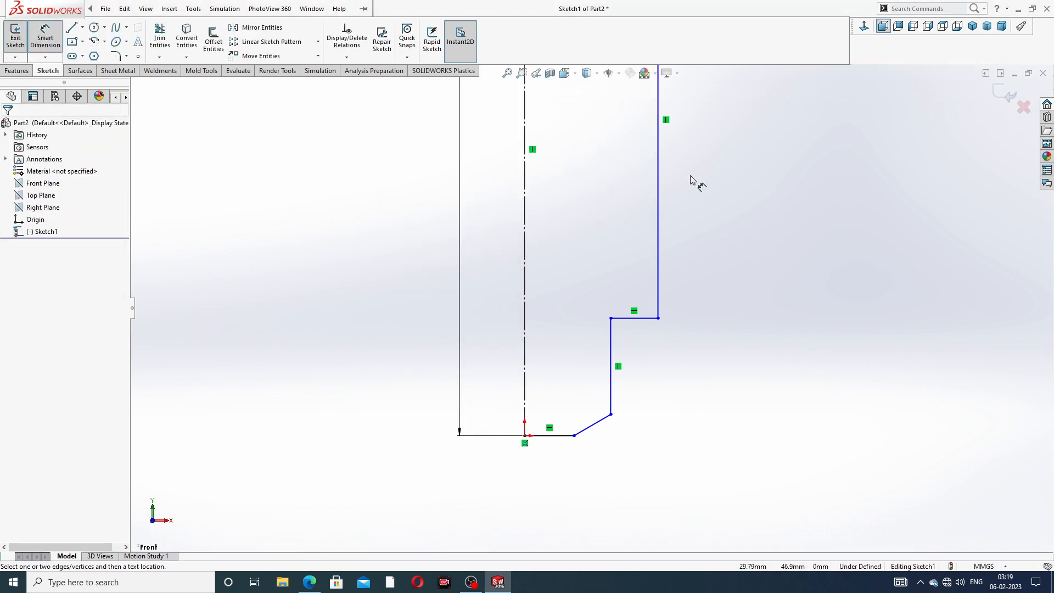
Dimension the length of the outer vertical line on the profile's wide middle section.
scroll(690, 176, up, 7)
scroll(598, 222, down, 4)
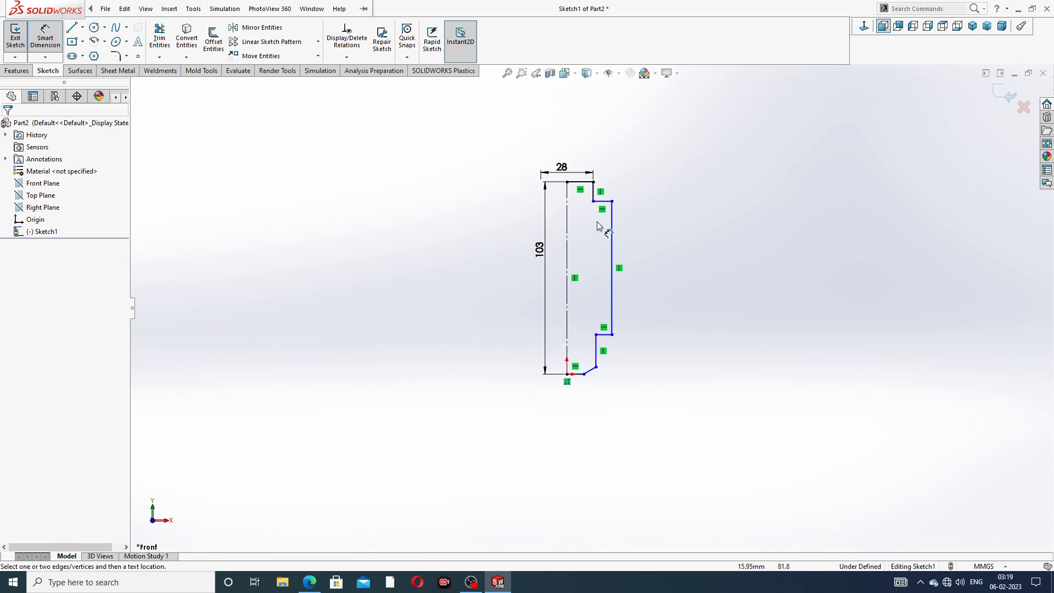
click(624, 270)
click(658, 277)
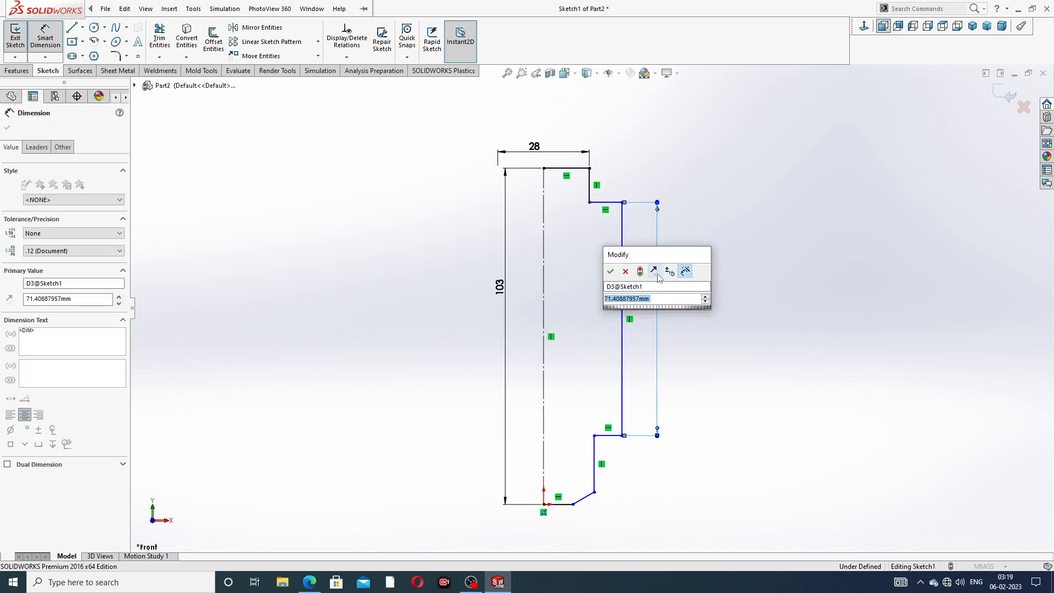
key(Return)
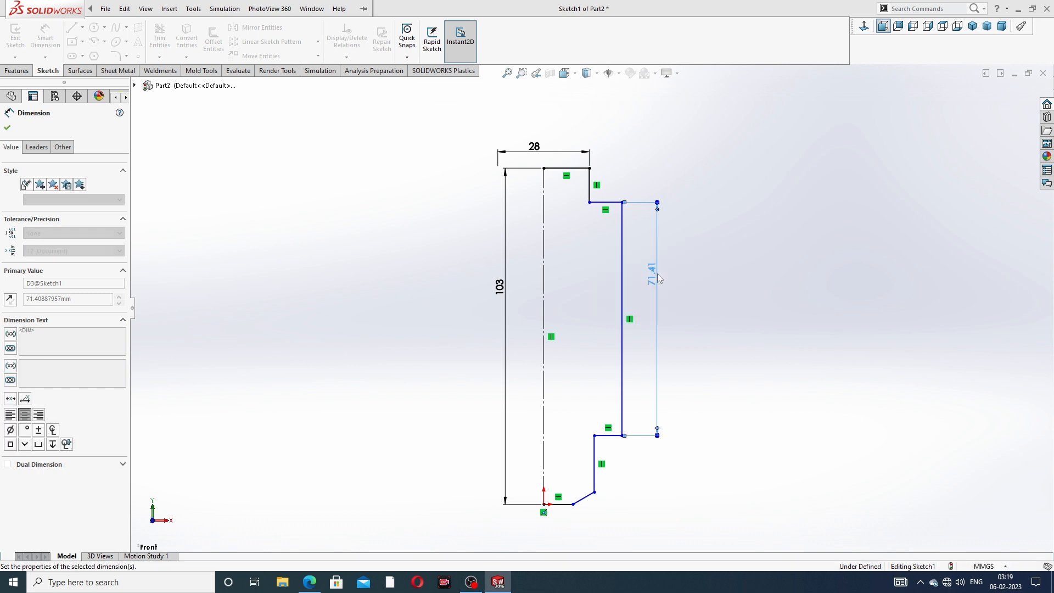
Set the wide section's outer vertical line to 20 mm long and dimension it about the centerline as a 46 mm diameter.
click(734, 254)
scroll(649, 259, down, 2)
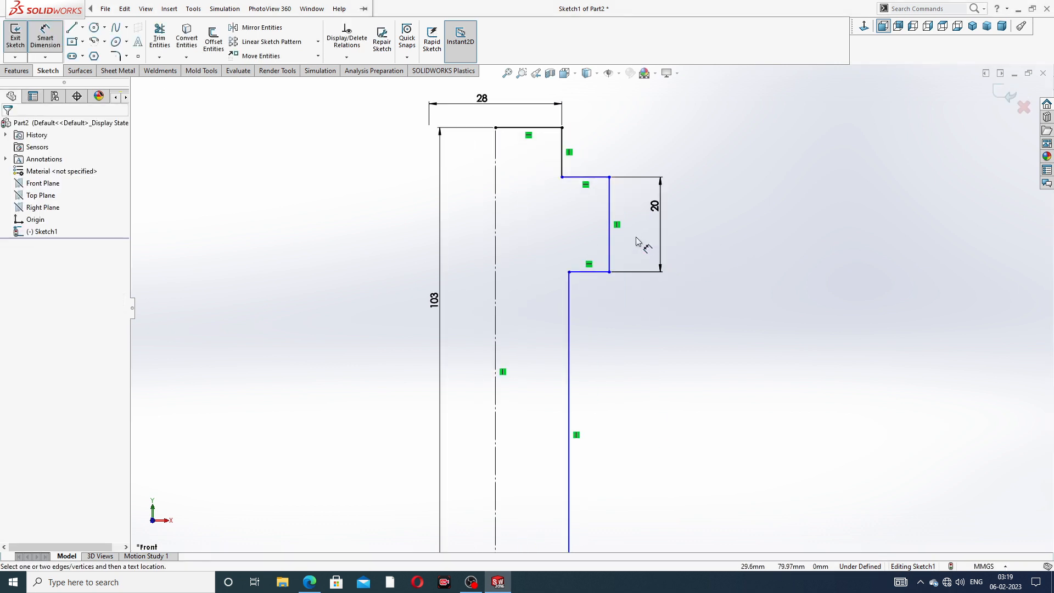
scroll(636, 242, up, 3)
scroll(616, 324, down, 1)
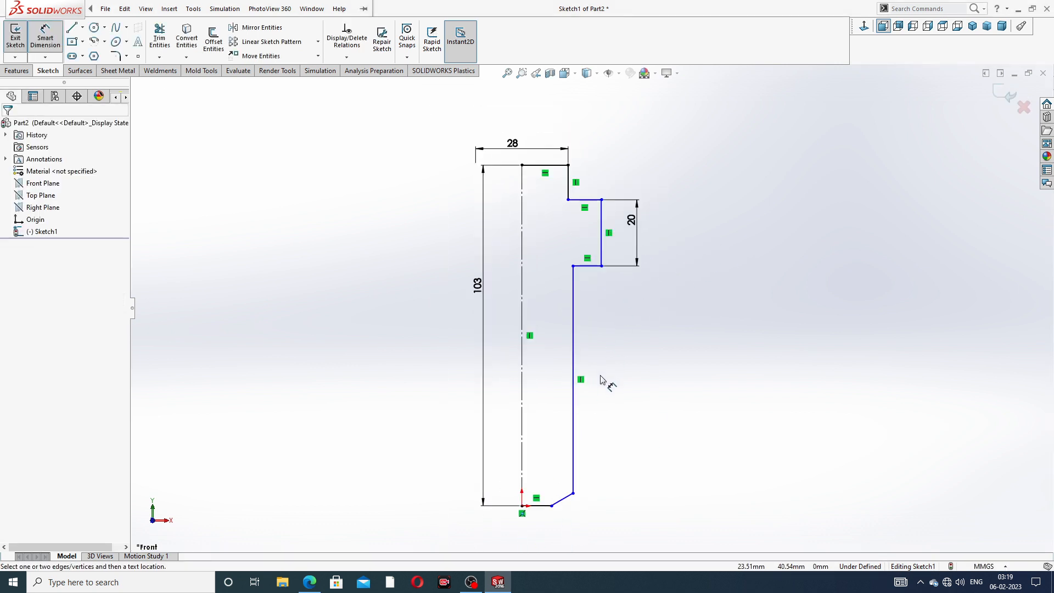
click(602, 231)
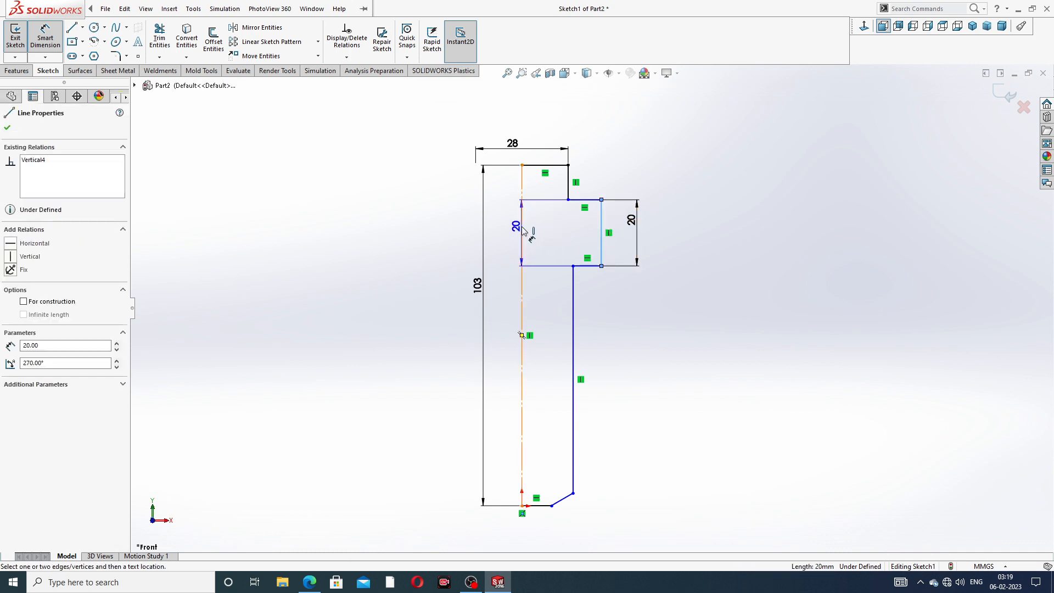
click(523, 231)
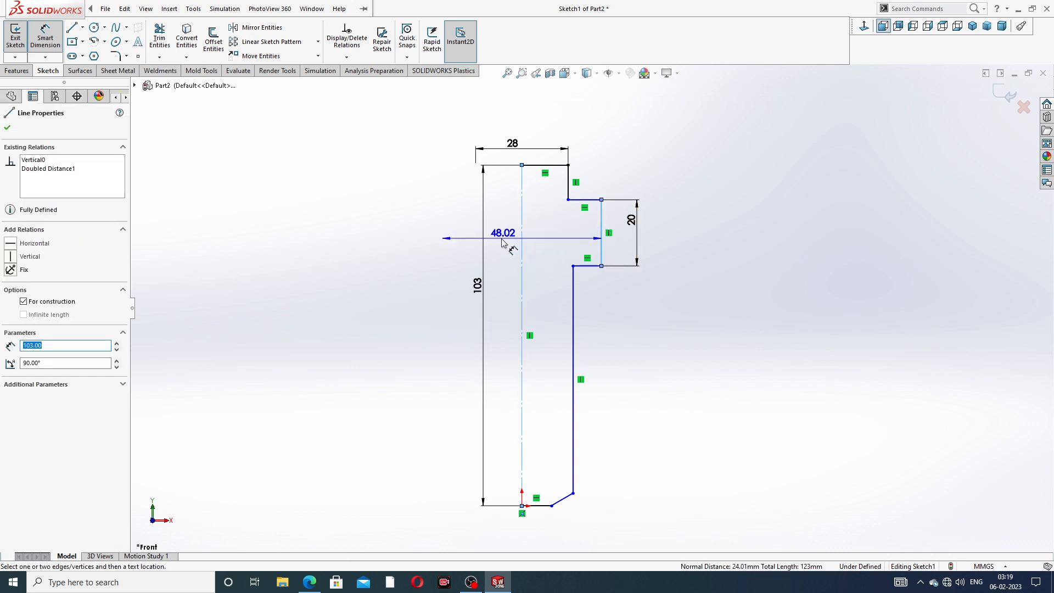
click(500, 245)
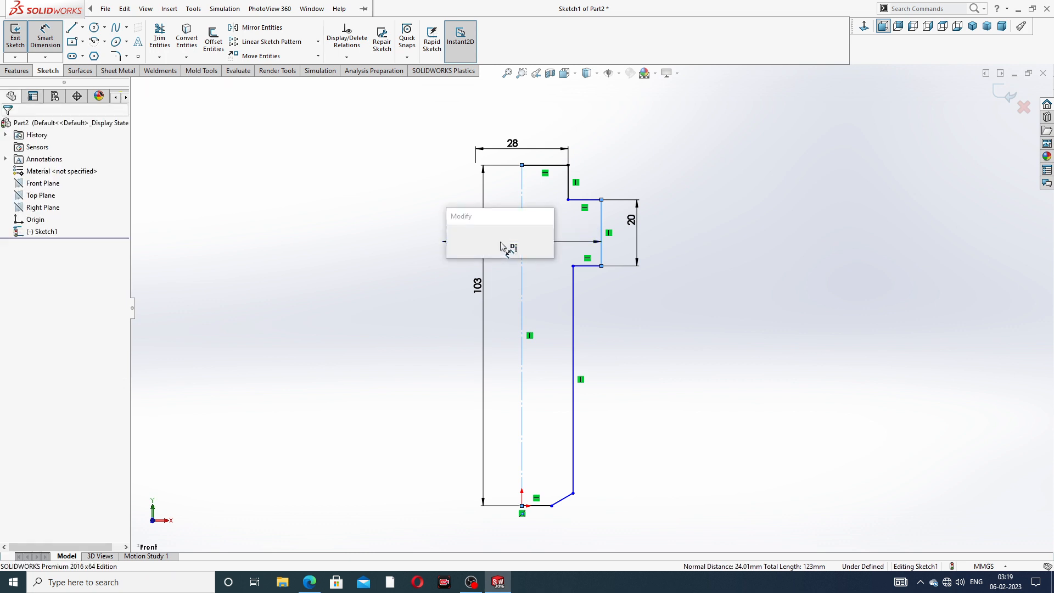
text(46)
key(Return)
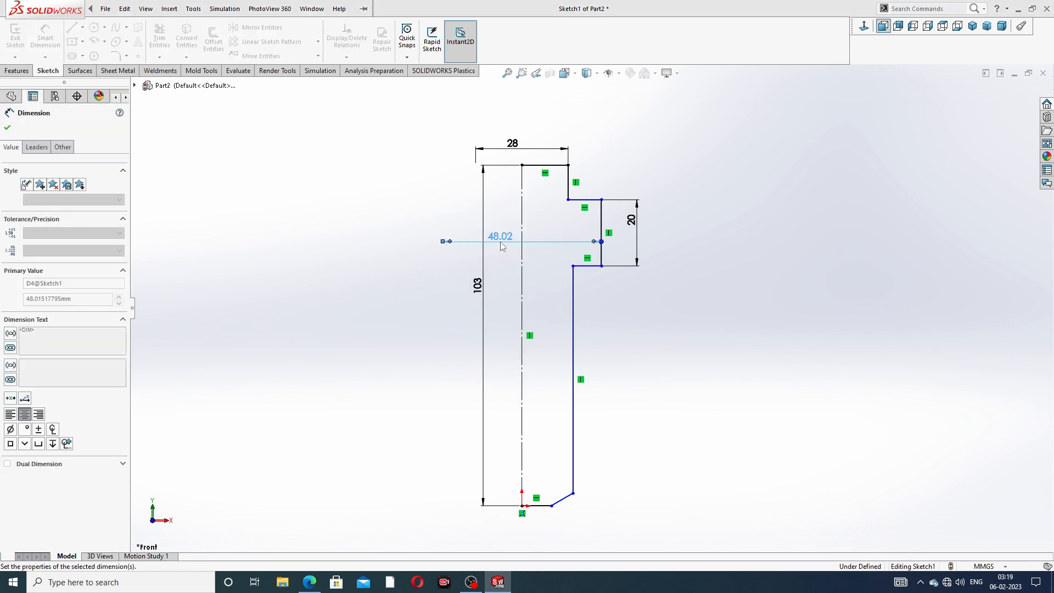
Dimension the long vertical line below the wide section about the centerline as a 32 mm diameter.
click(573, 364)
click(522, 357)
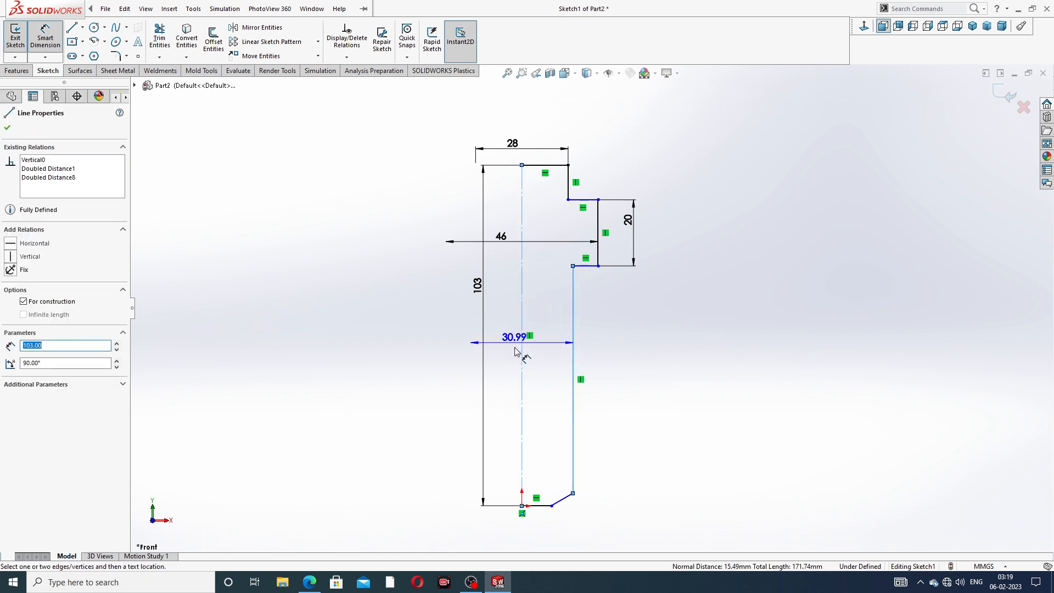
click(513, 361)
text(32)
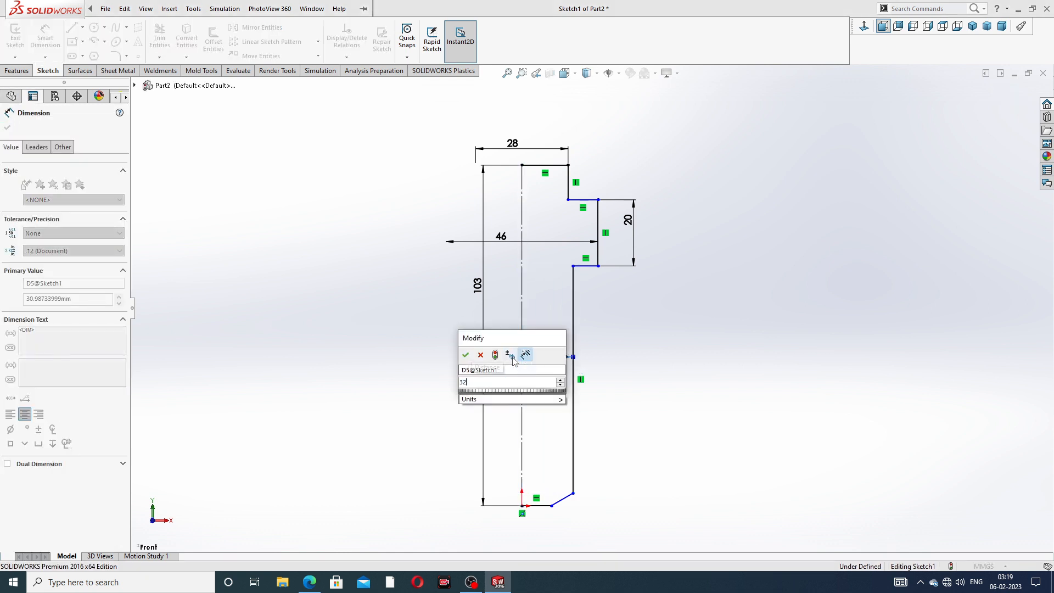
key(Return)
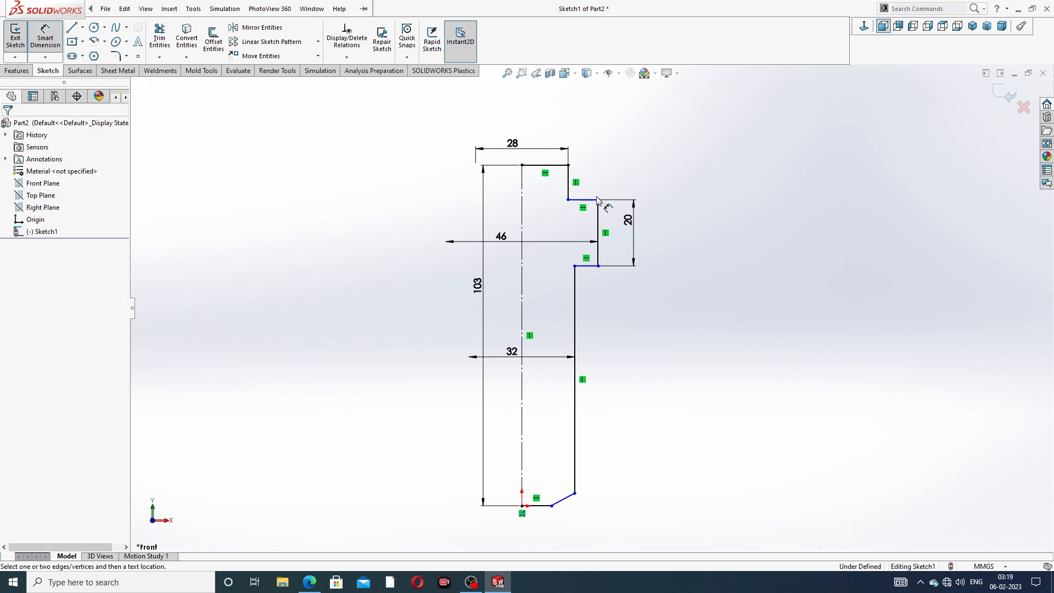
Dimension the vertical distance from the wide section's upper edge to the upper end of the tapered line as 62 mm.
click(585, 199)
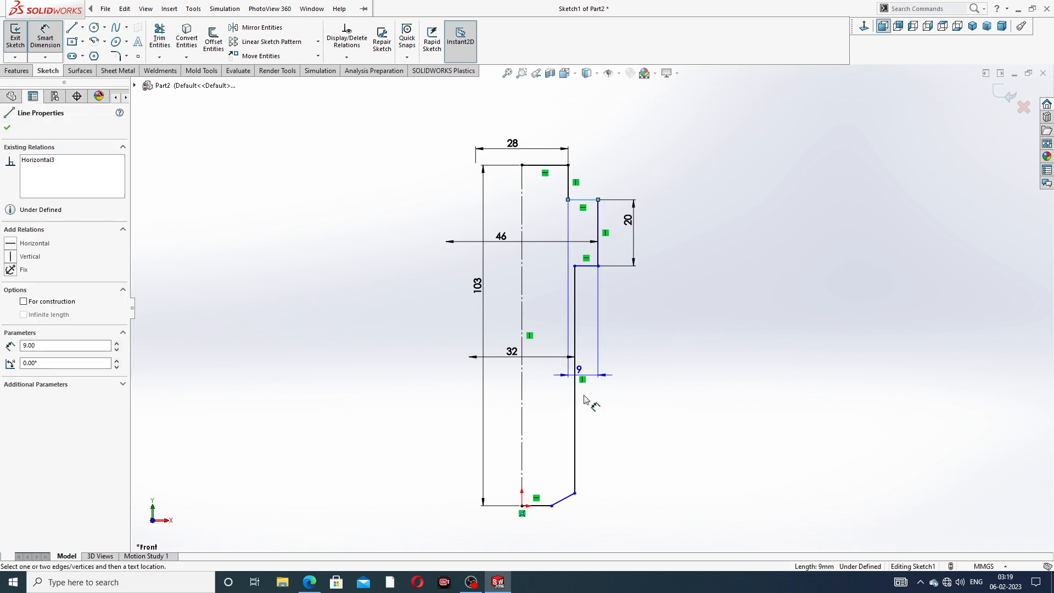
click(574, 493)
click(675, 354)
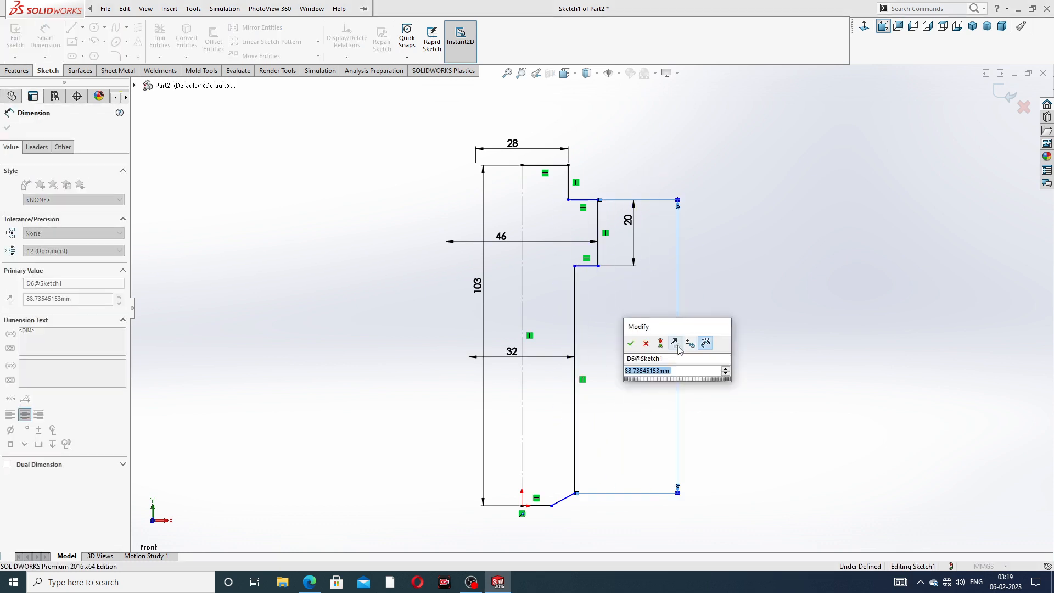
text(62)
key(Return)
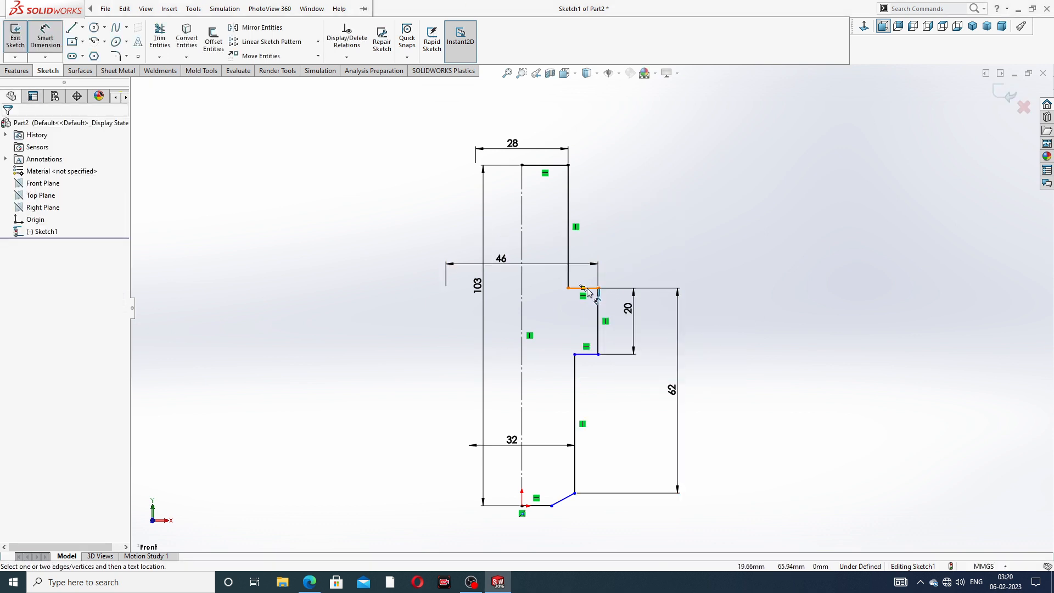
Dimension the vertical distance from the wide section's upper edge to the lower end of the tapered line as 75 mm.
click(586, 288)
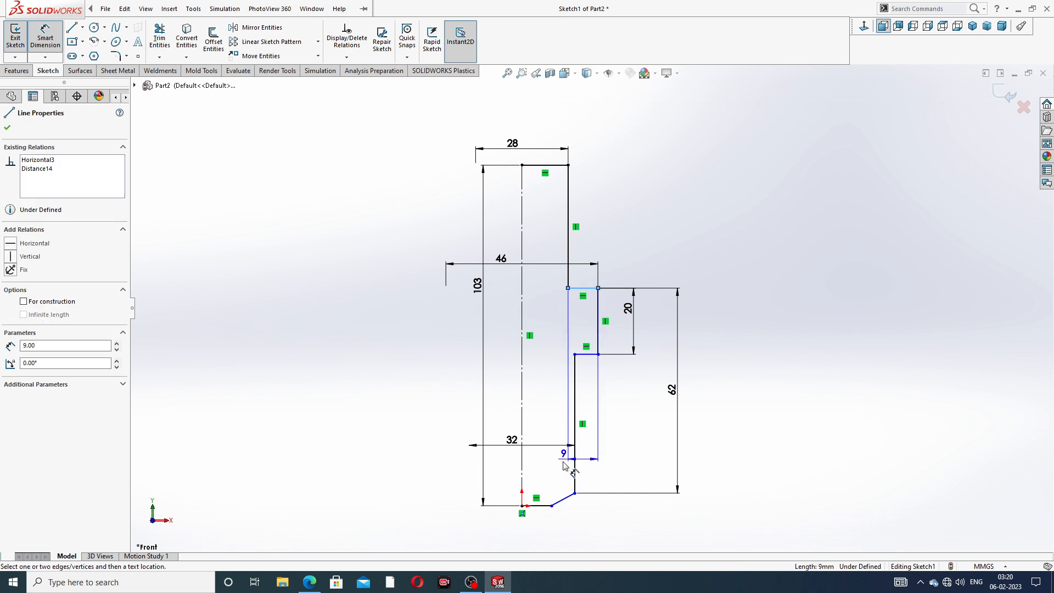
click(552, 506)
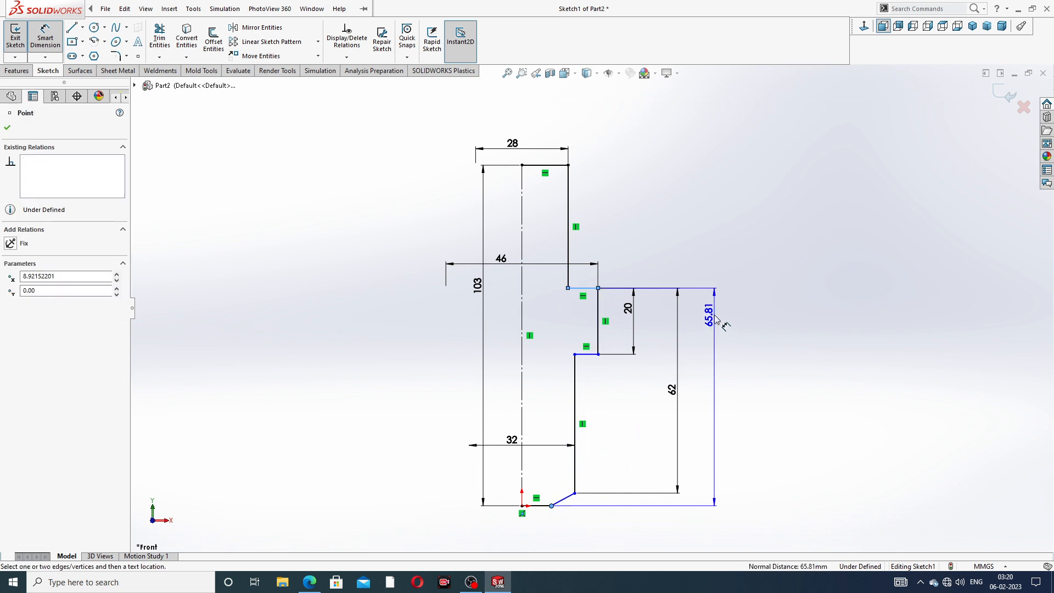
click(714, 340)
text(75)
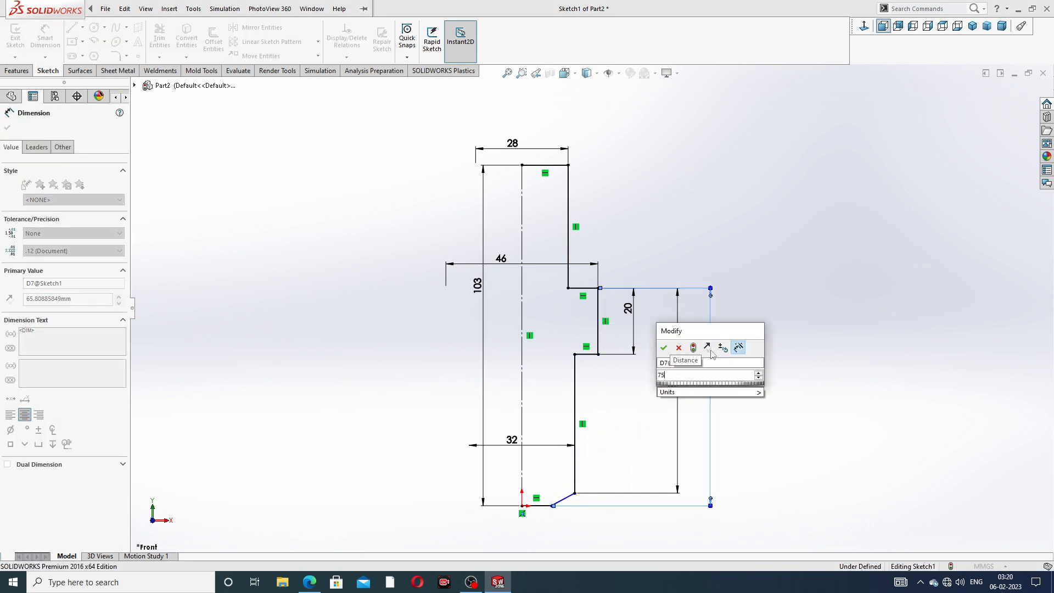
key(Return)
click(760, 324)
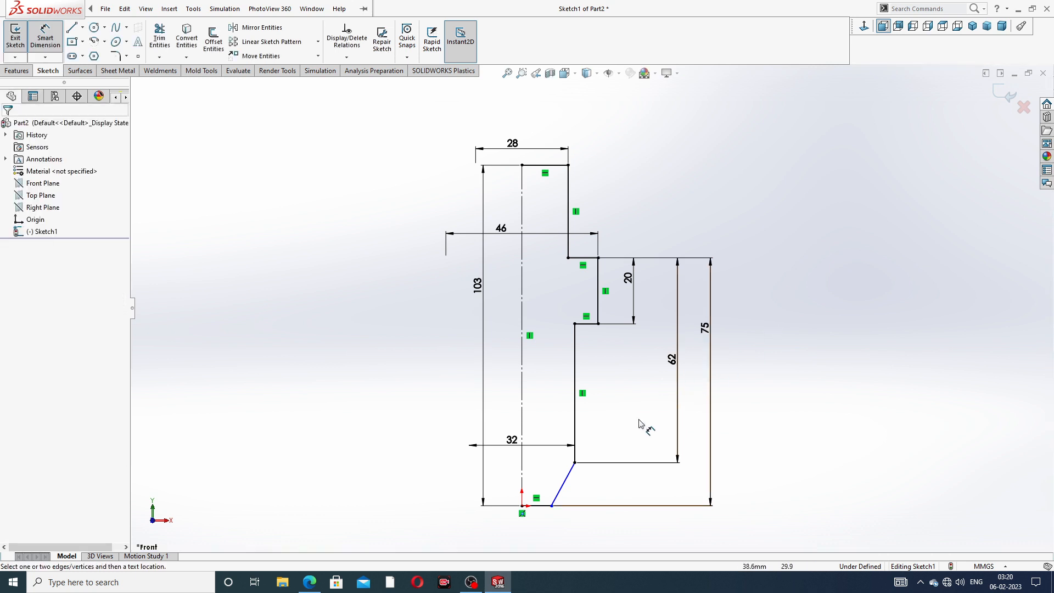
Dimension the lower end of the tapered line about the centerline as a 15.5 mm diameter.
scroll(561, 511, down, 3)
scroll(553, 442, down, 2)
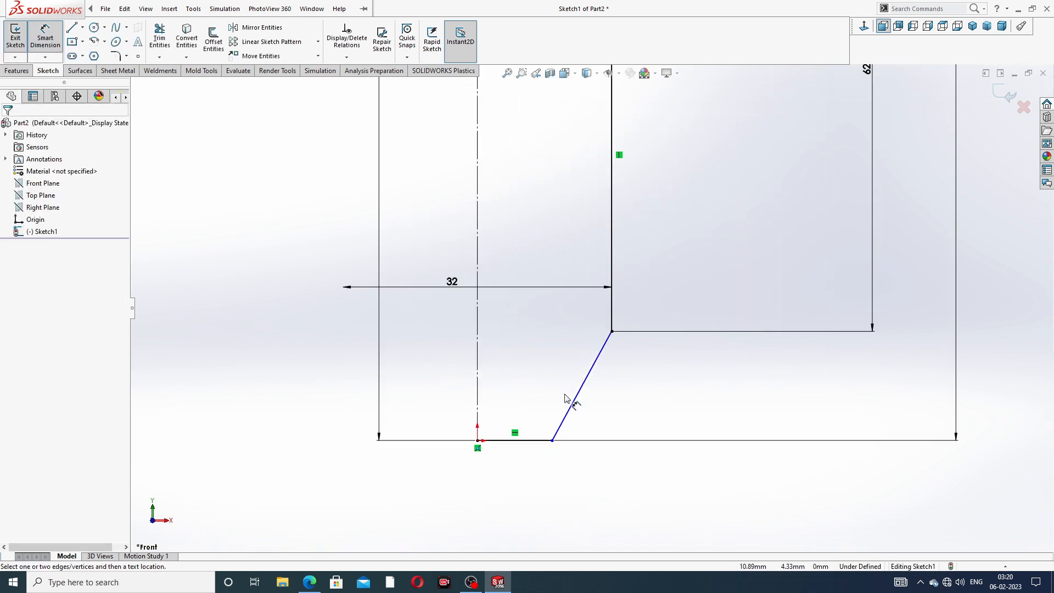
click(552, 441)
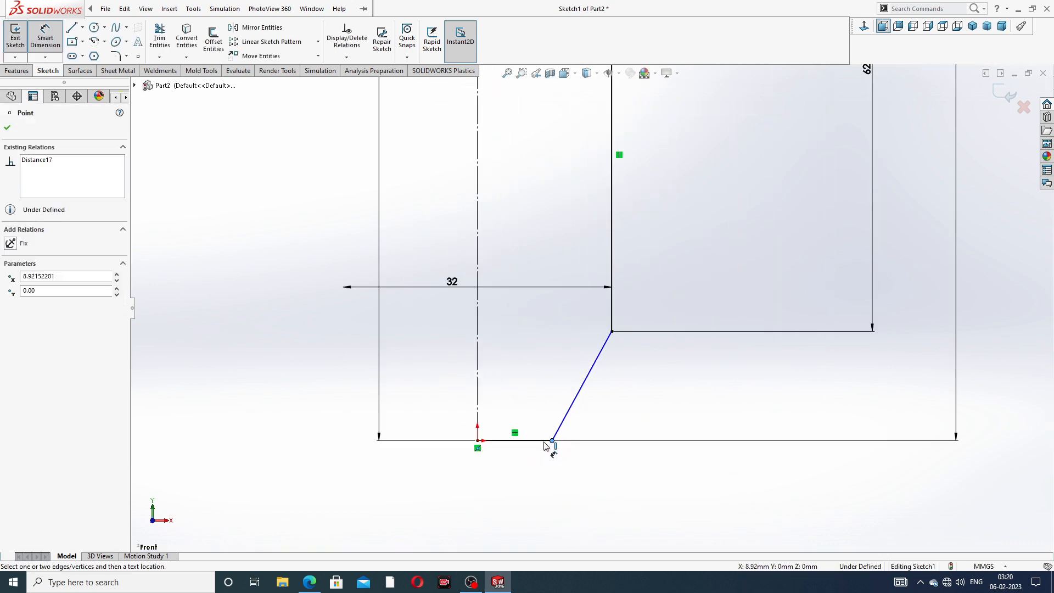
click(478, 413)
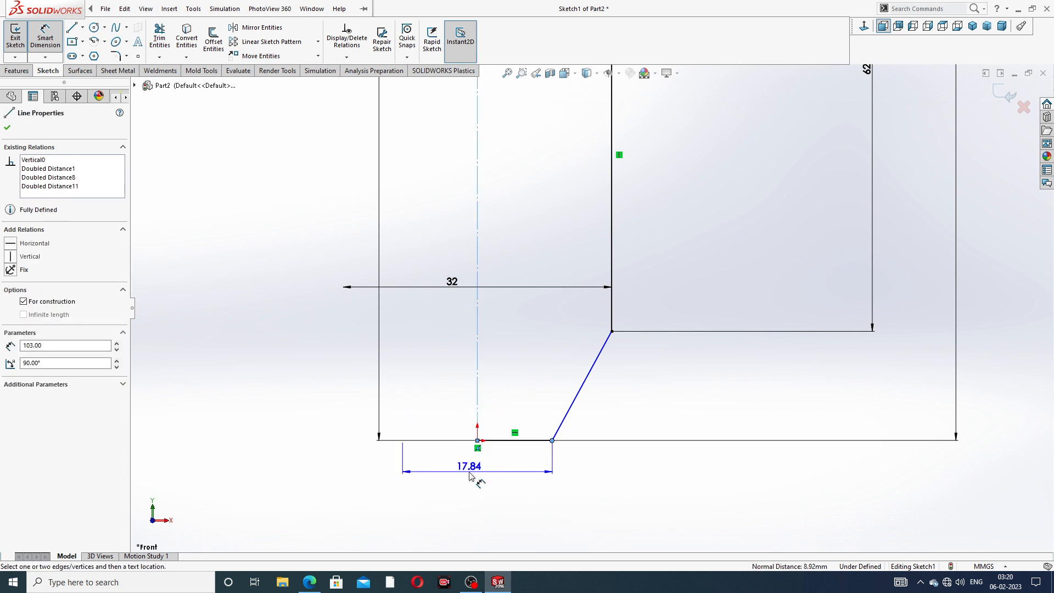
click(471, 473)
text(1)
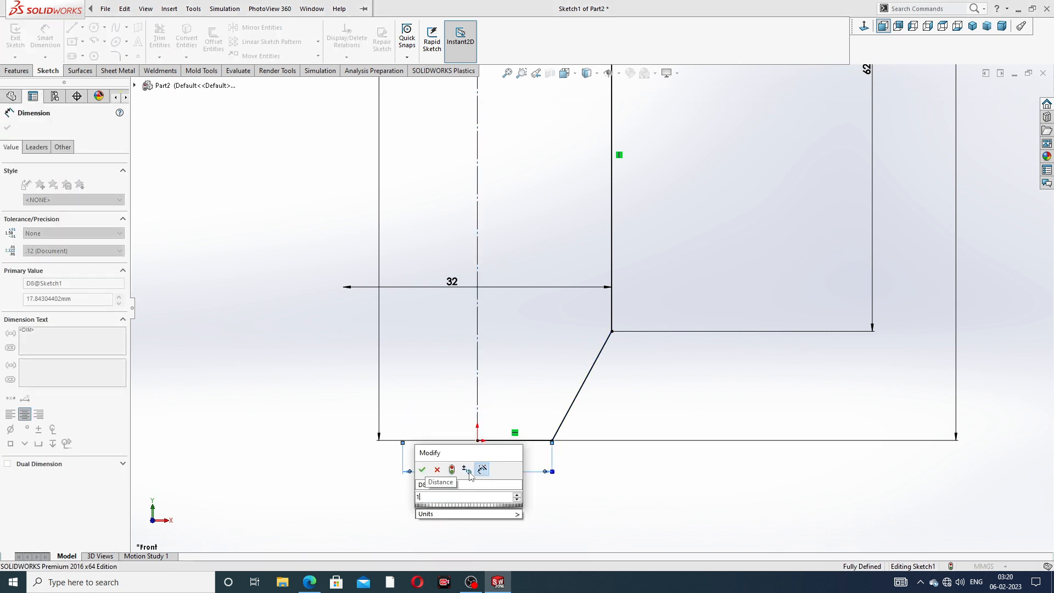
text(5.5)
key(Return)
click(584, 469)
scroll(630, 376, up, 5)
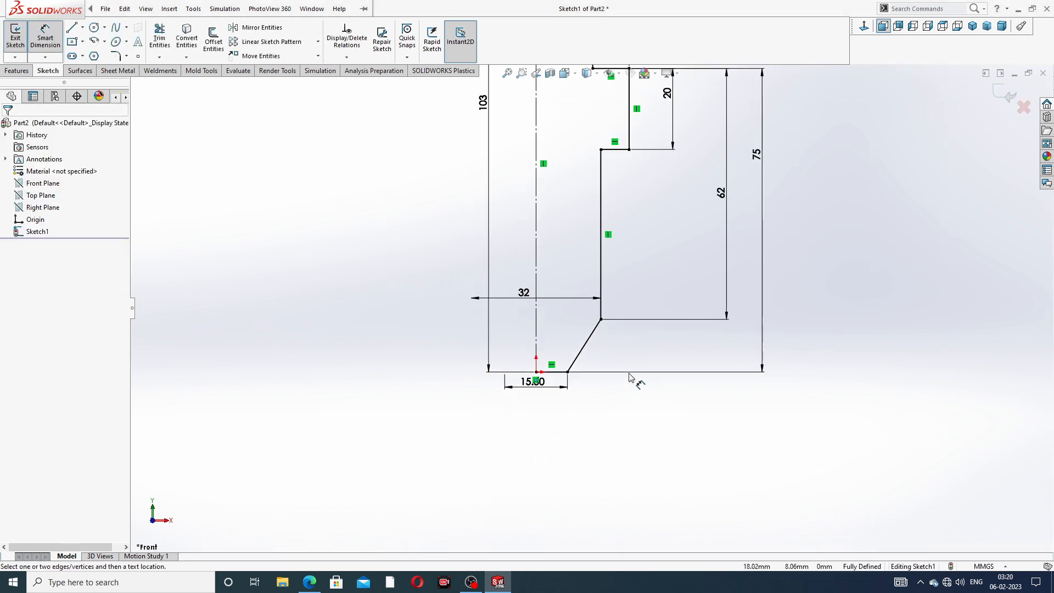
scroll(624, 246, down, 2)
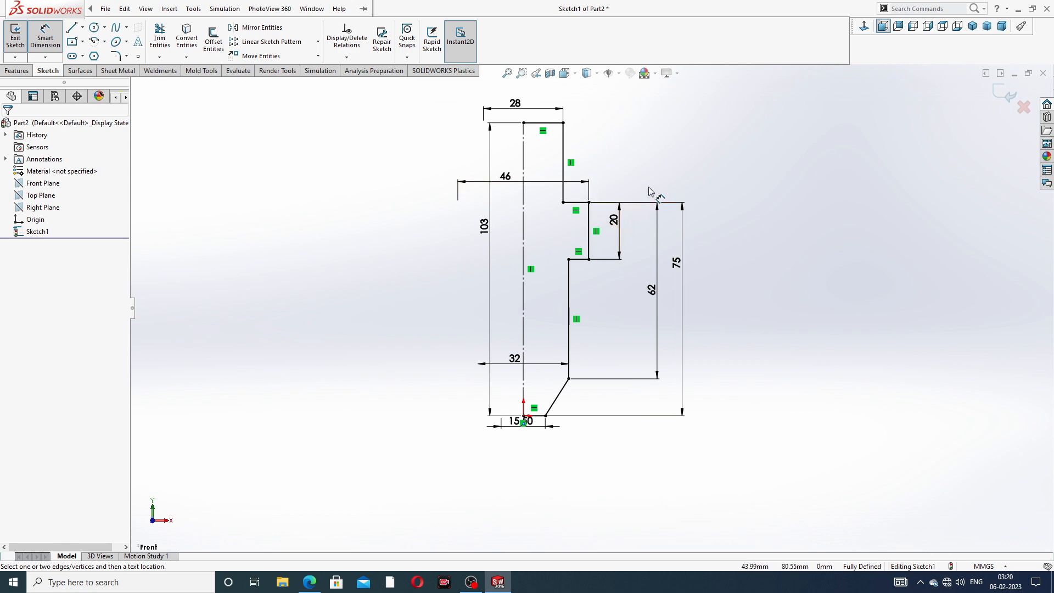
Exit Smart Dimension and rearrange the placement of the 62 mm and 75 mm height dimensions beside the profile.
right_click(736, 171)
click(771, 166)
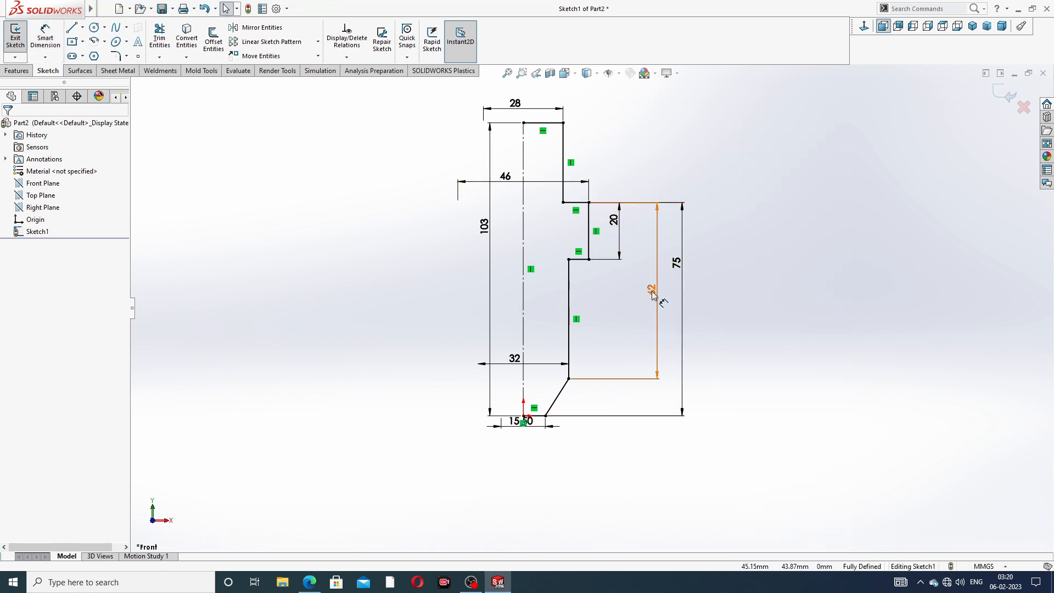
mouse_move(655, 293)
mouse_down()
mouse_move(651, 281)
mouse_move(672, 297)
mouse_up()
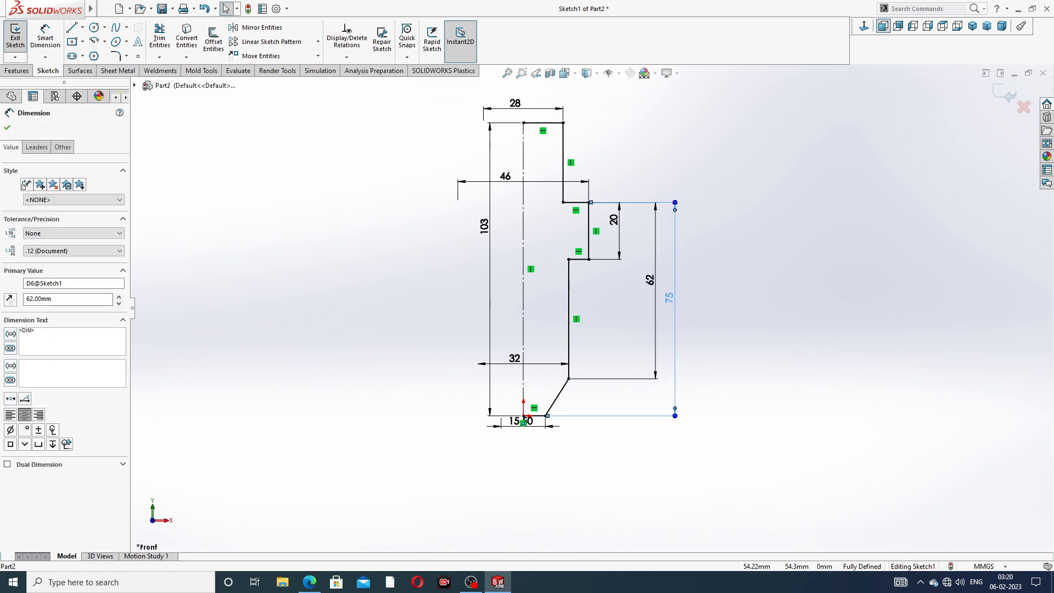
click(736, 282)
Revolve the half profile 360 degrees about the vertical centerline into a solid nozzle body.
scroll(569, 202, down, 1)
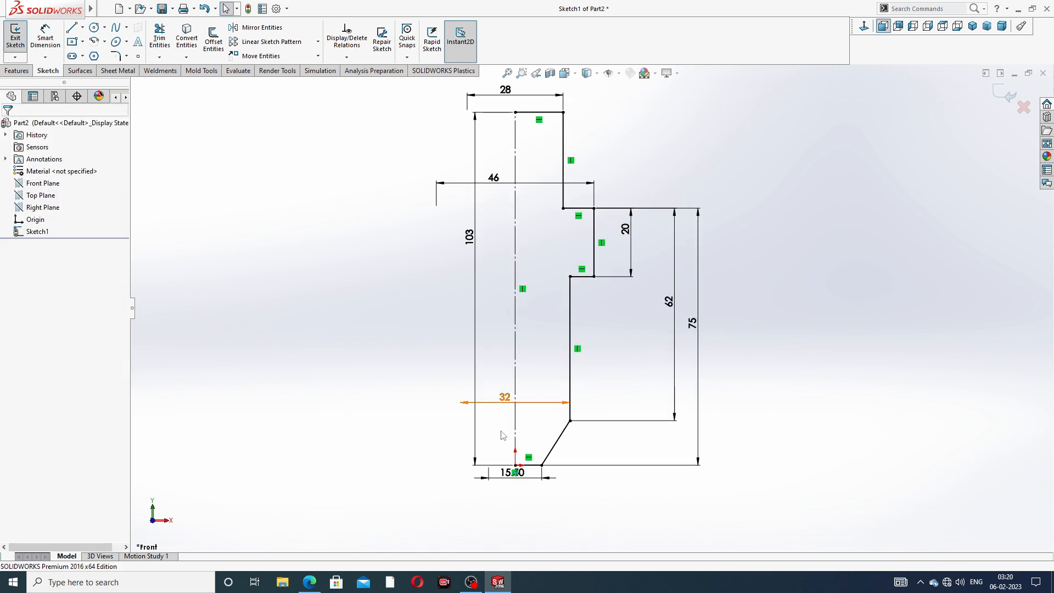
scroll(567, 434, down, 4)
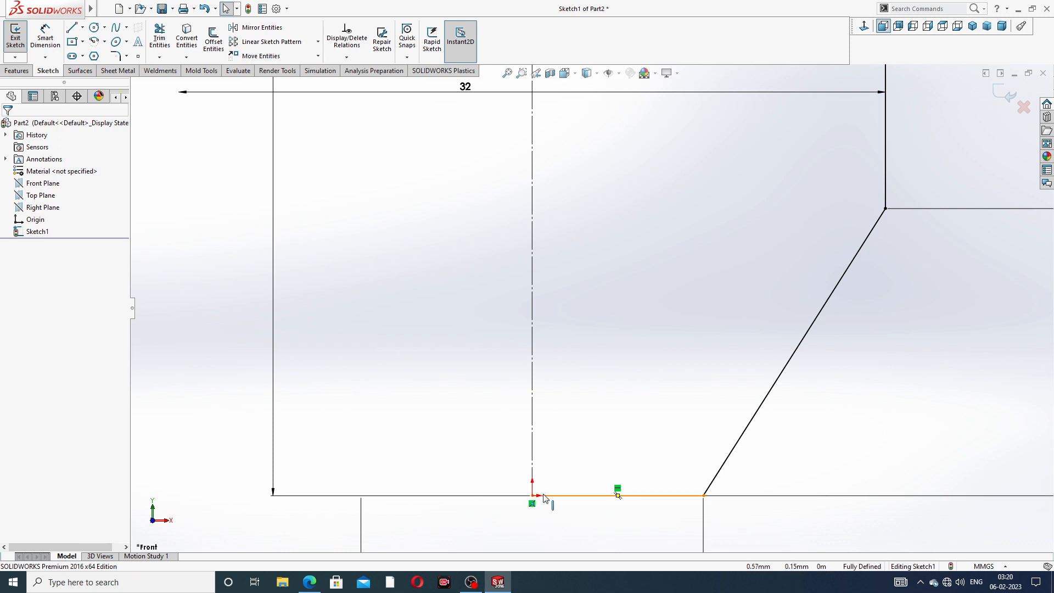
scroll(541, 501, down, 2)
scroll(556, 407, up, 8)
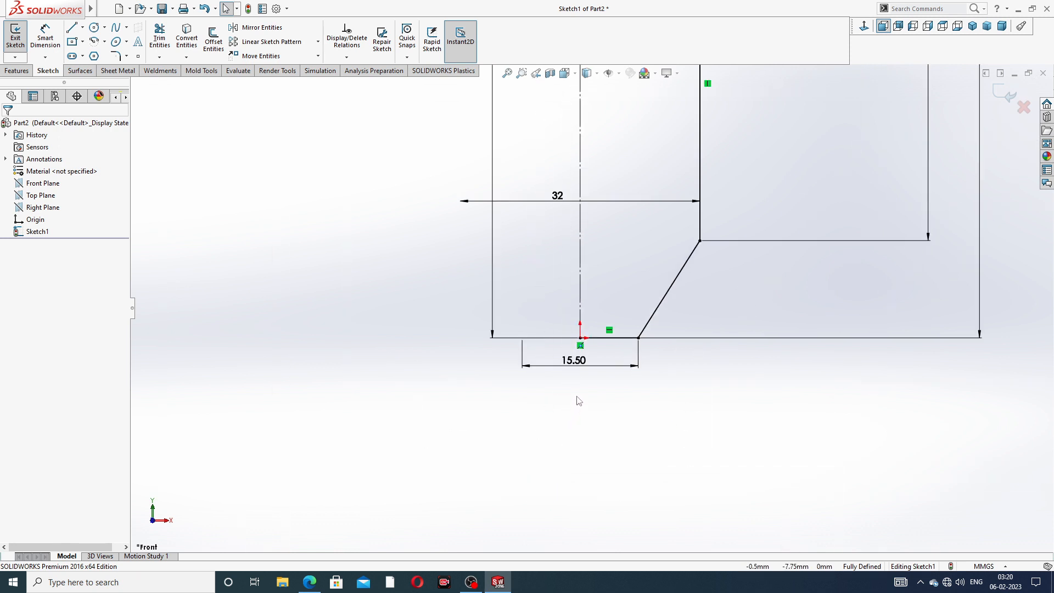
scroll(632, 141, down, 3)
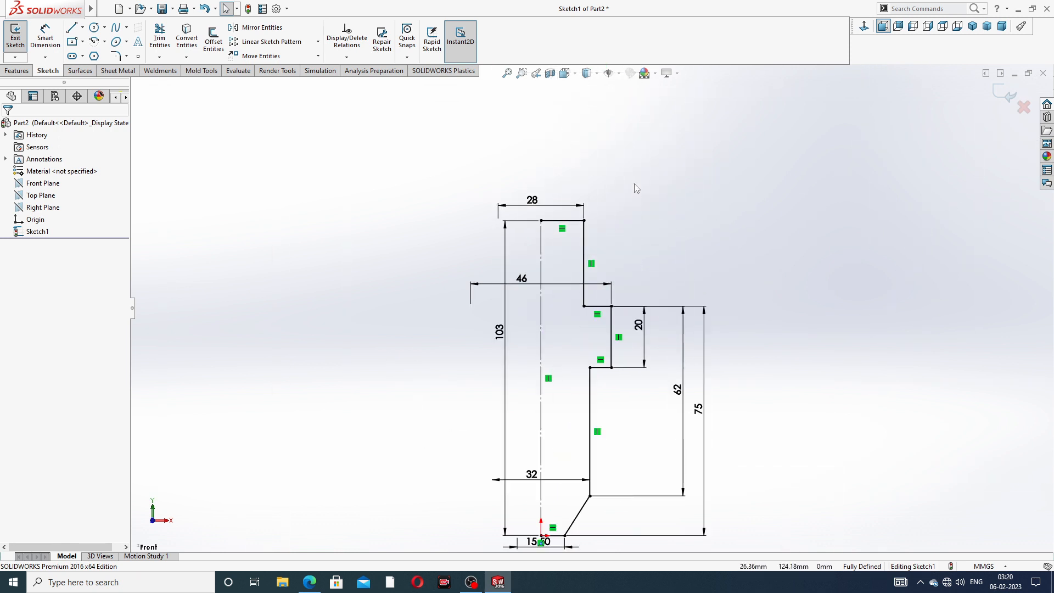
click(16, 70)
click(54, 43)
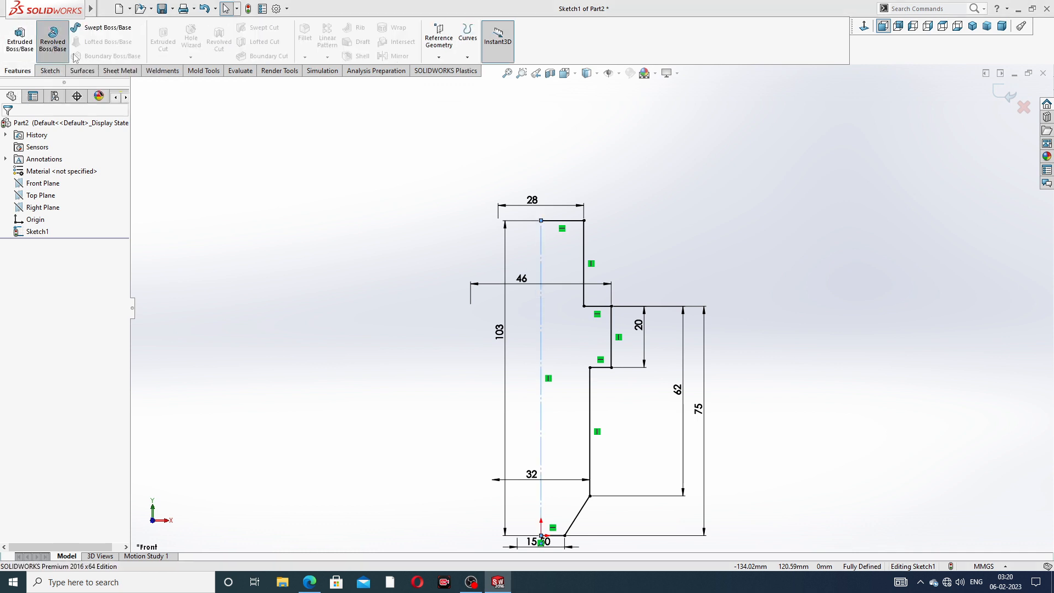
click(553, 295)
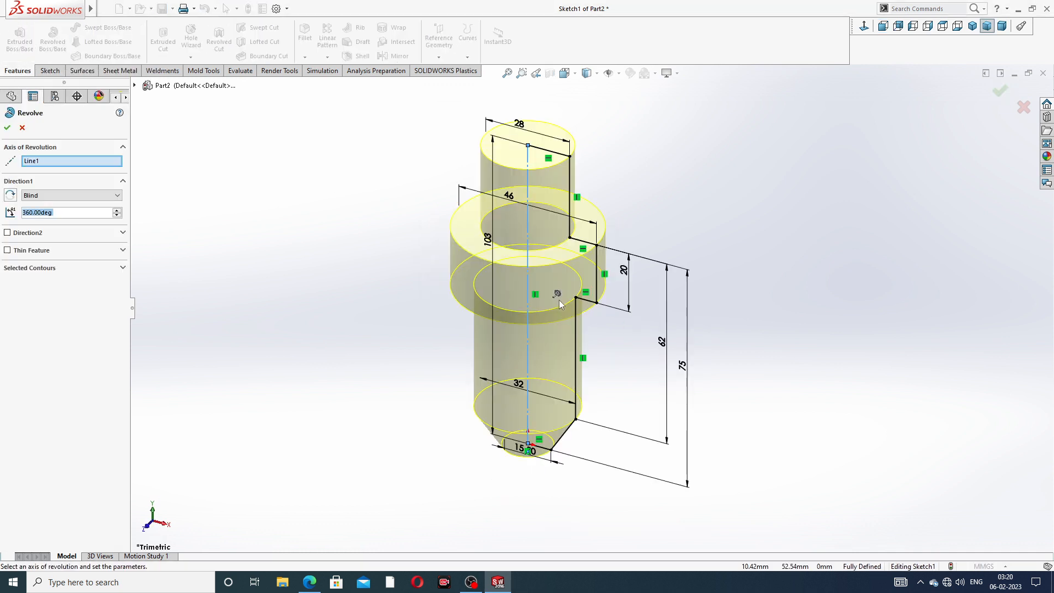
scroll(566, 288, down, 2)
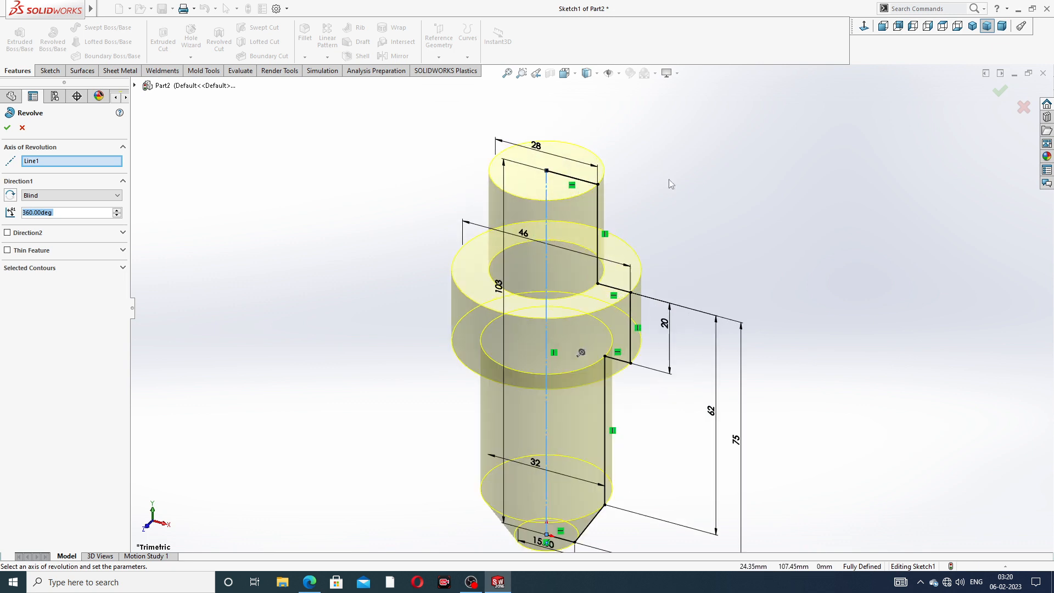
click(1000, 93)
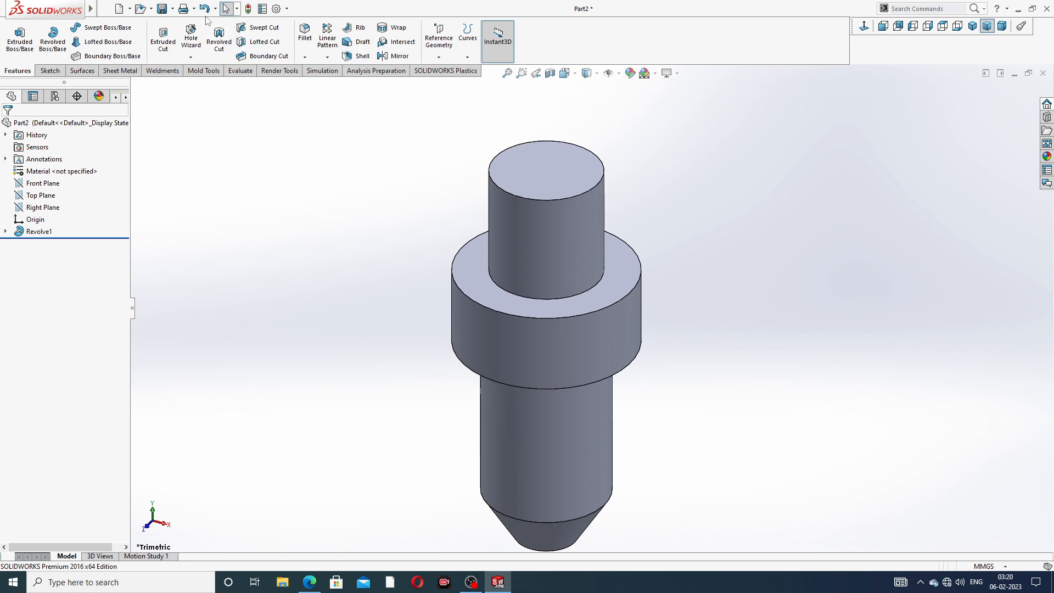
Set both the shaded and wireframe image quality resolutions of the part to their highest level.
click(276, 8)
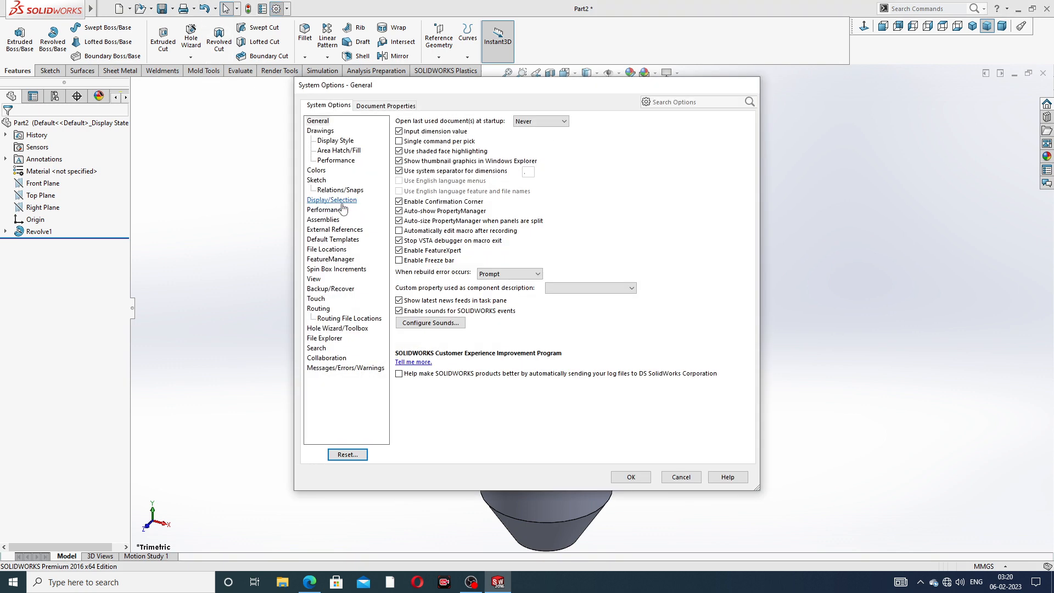
click(391, 106)
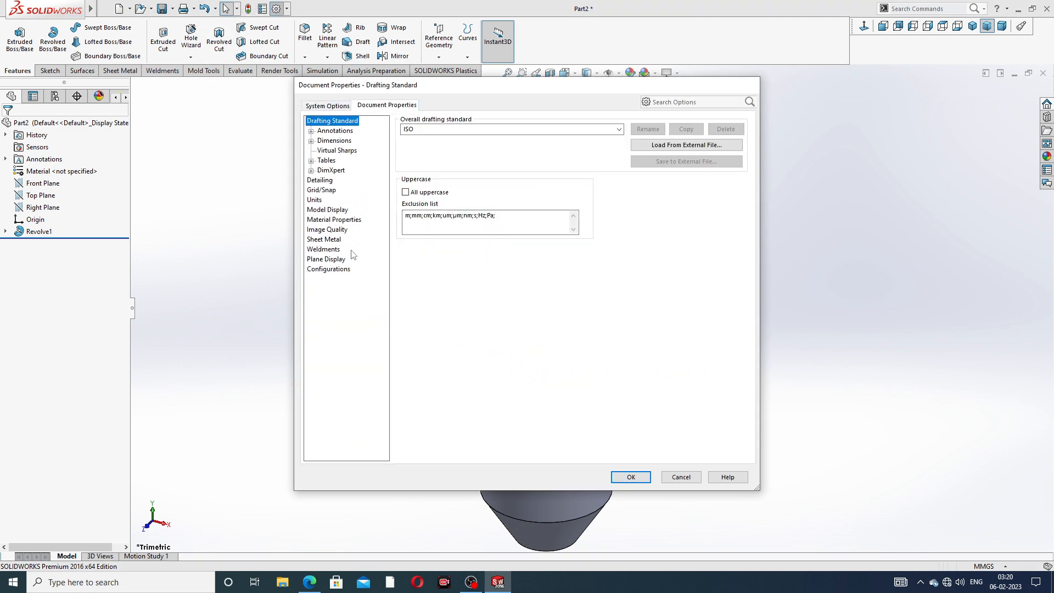
click(336, 233)
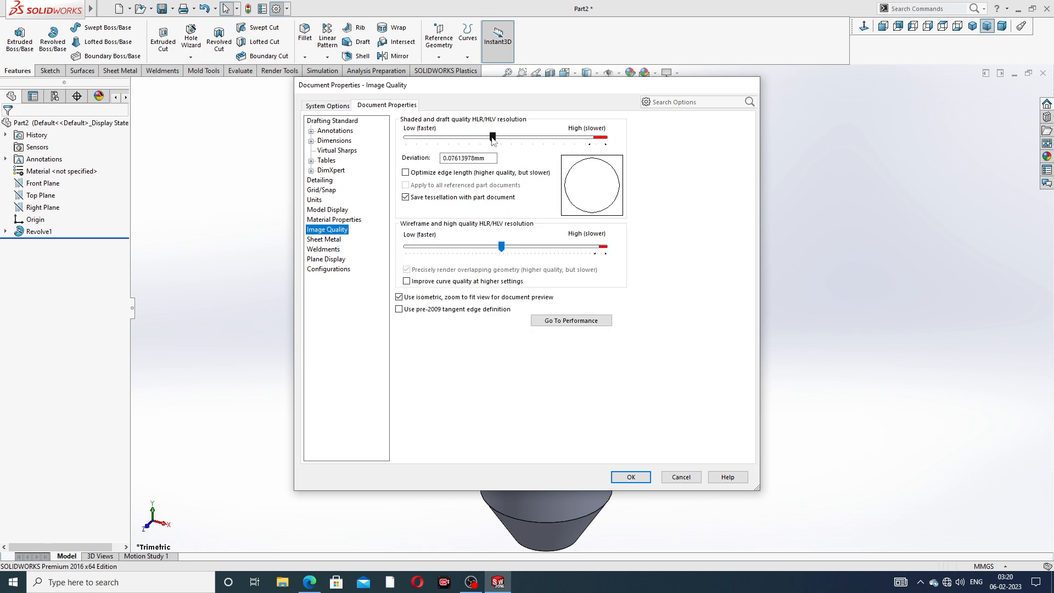
drag(492, 139, 605, 138)
drag(501, 246, 605, 247)
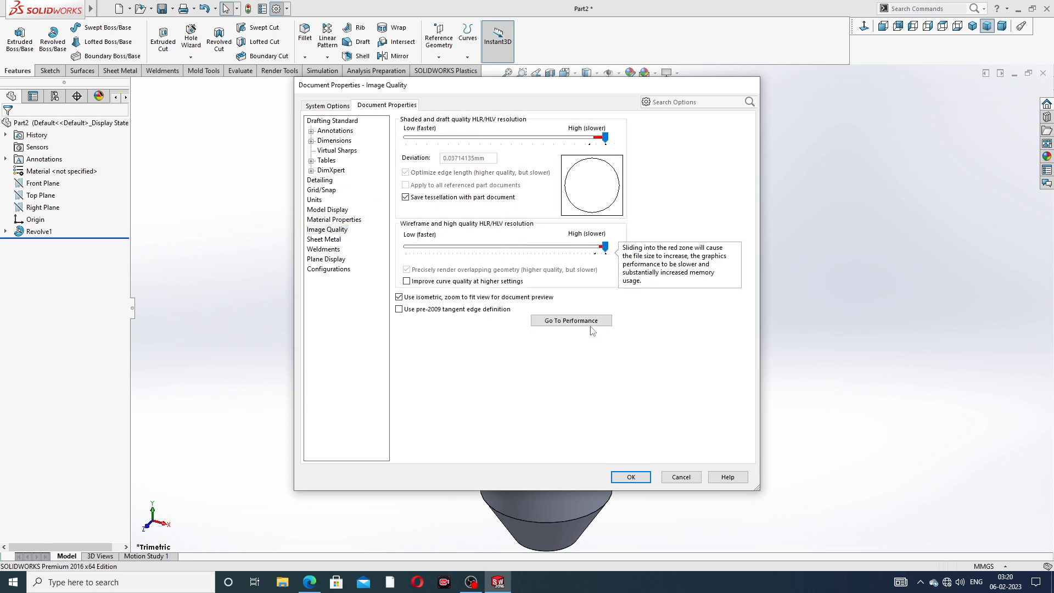
click(632, 477)
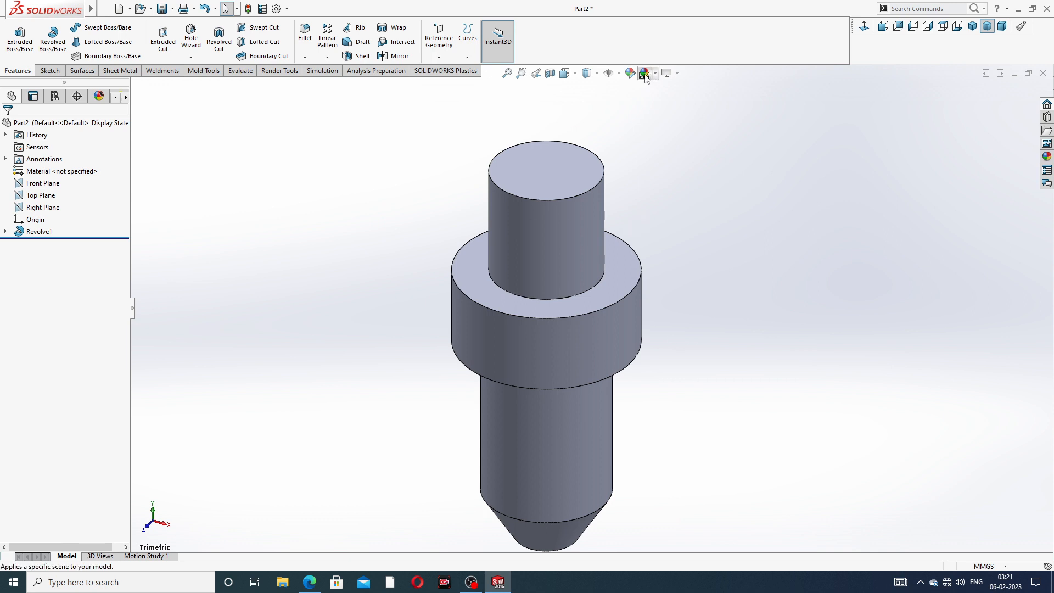
Change the scene behind the nozzle body to a plain white background.
scroll(616, 274, up, 3)
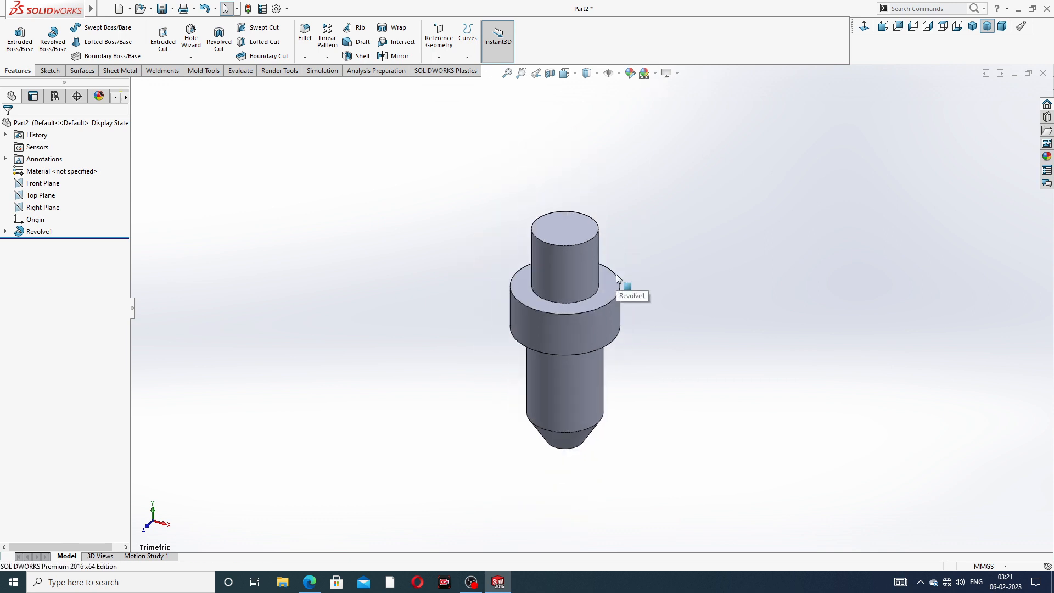
middle_drag(616, 275, 675, 277)
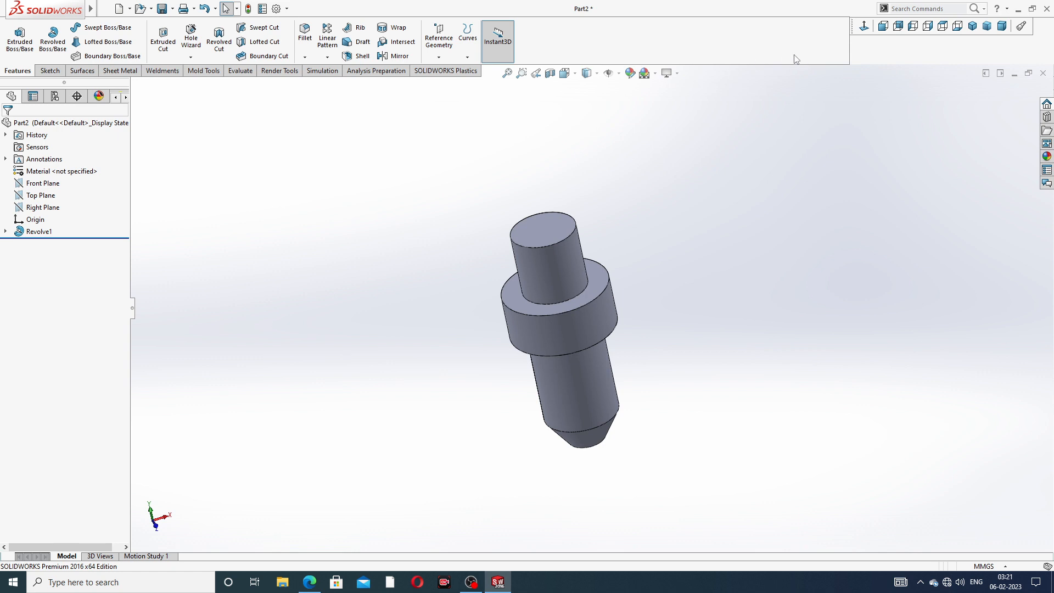
click(655, 73)
click(685, 31)
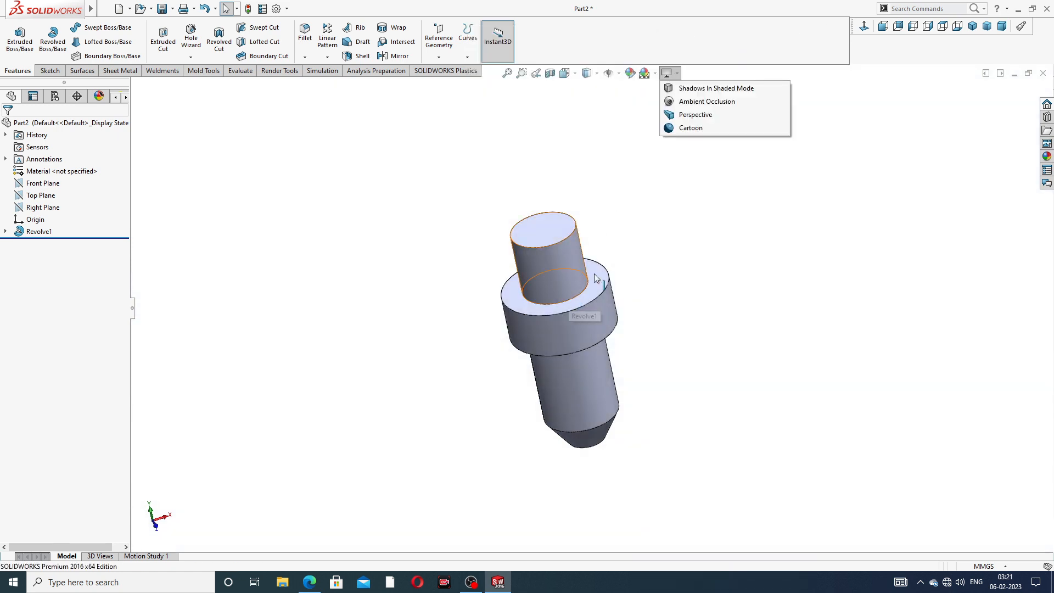
middle_drag(622, 279, 628, 214)
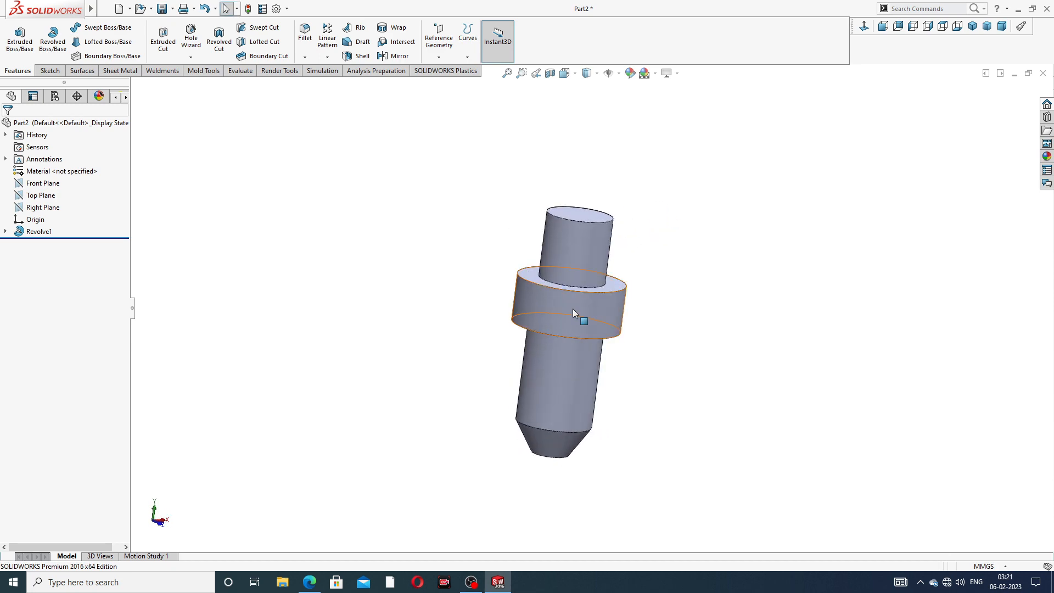
scroll(572, 311, down, 3)
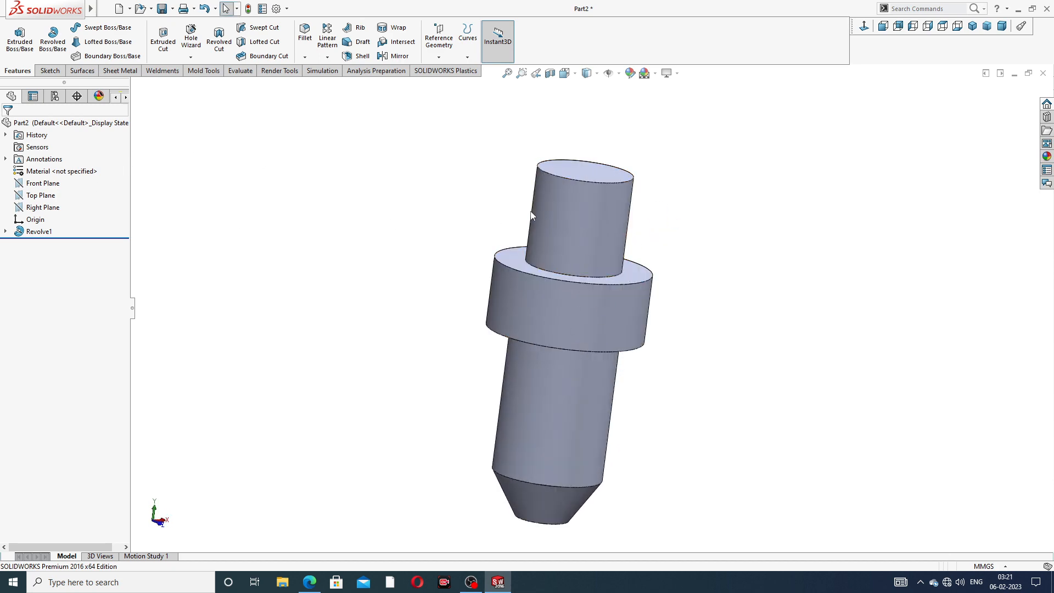
Check the spray nozzle drawing and create a reference plane offset 28 mm below the upper face of the wide collar.
click(310, 582)
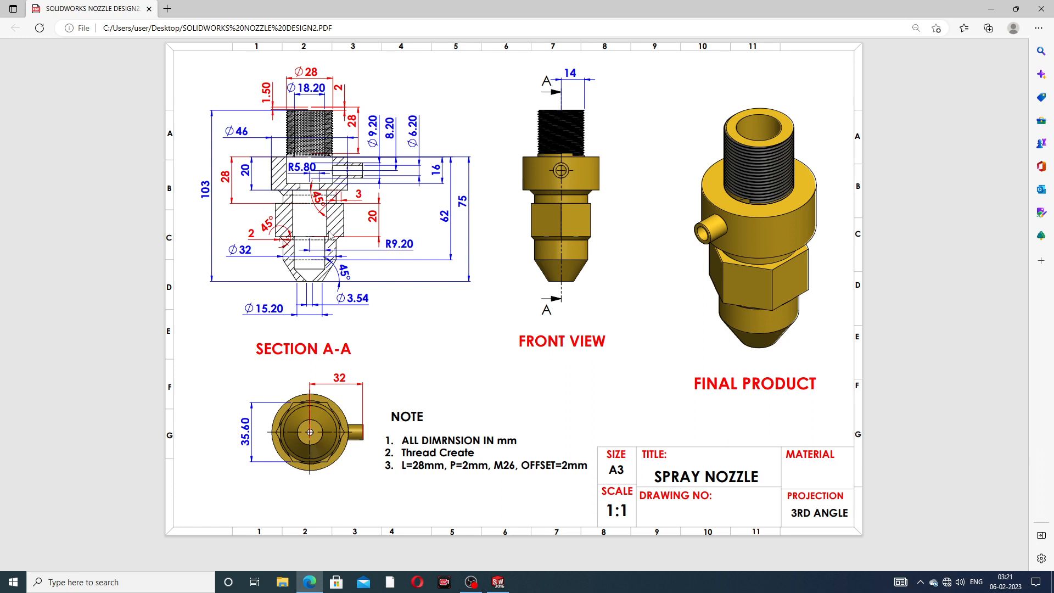
click(310, 582)
middle_drag(591, 279, 565, 320)
scroll(565, 295, down, 1)
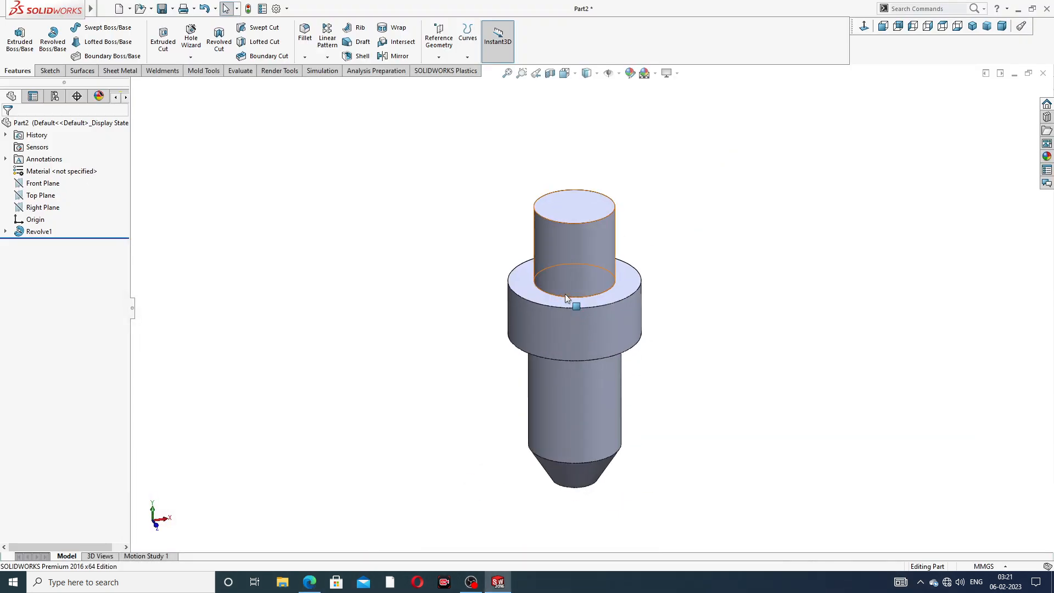
click(442, 53)
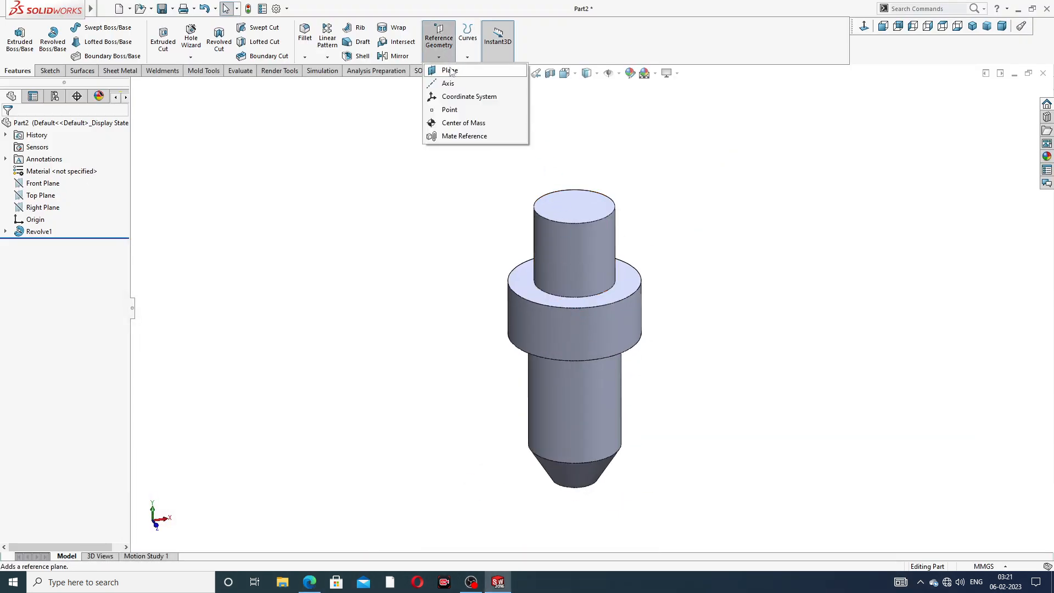
click(451, 69)
scroll(576, 283, down, 3)
click(508, 303)
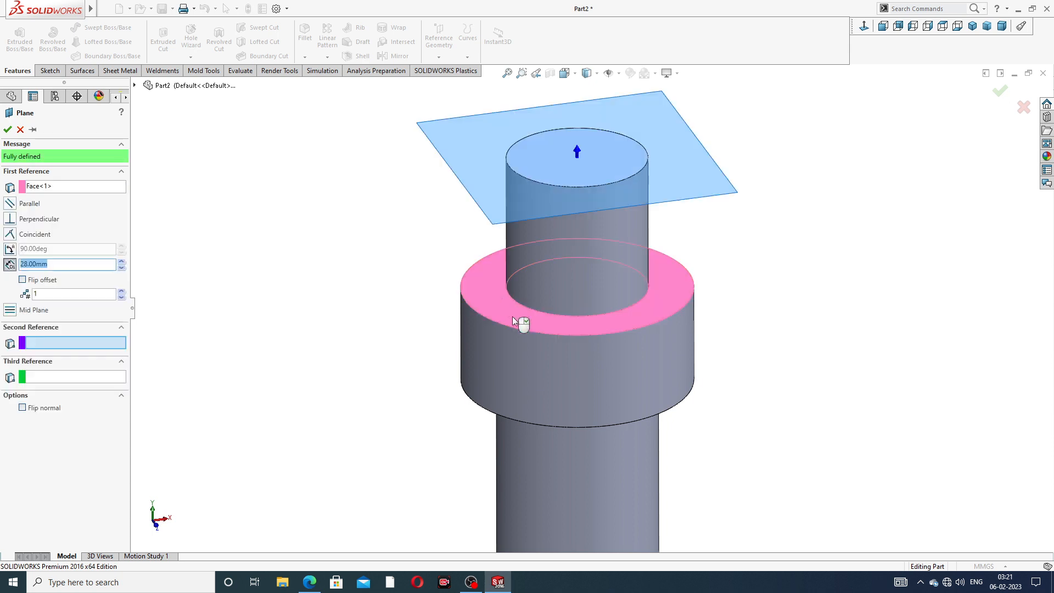
scroll(527, 335, up, 3)
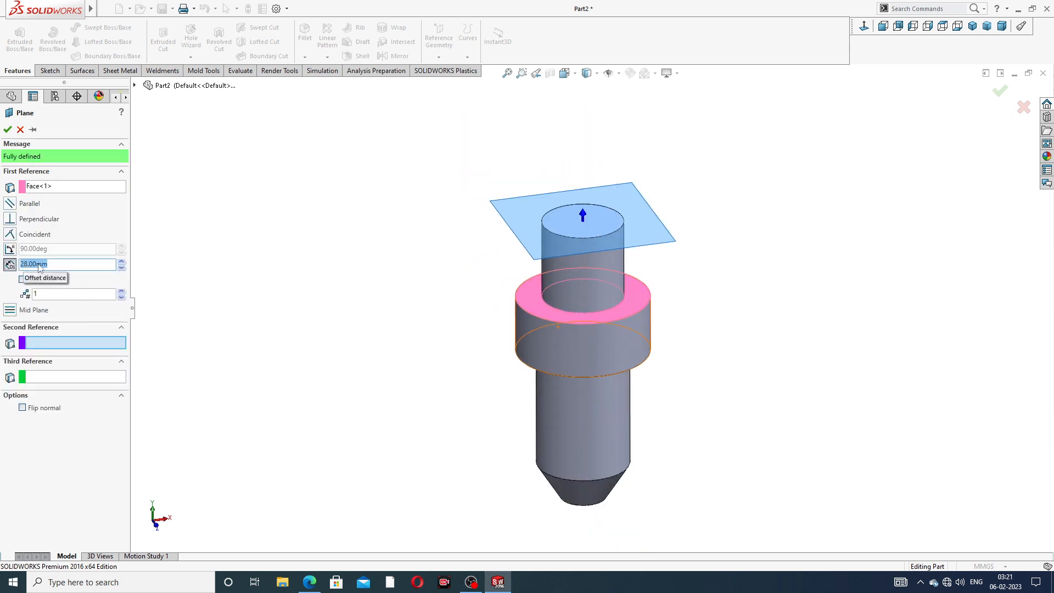
click(22, 279)
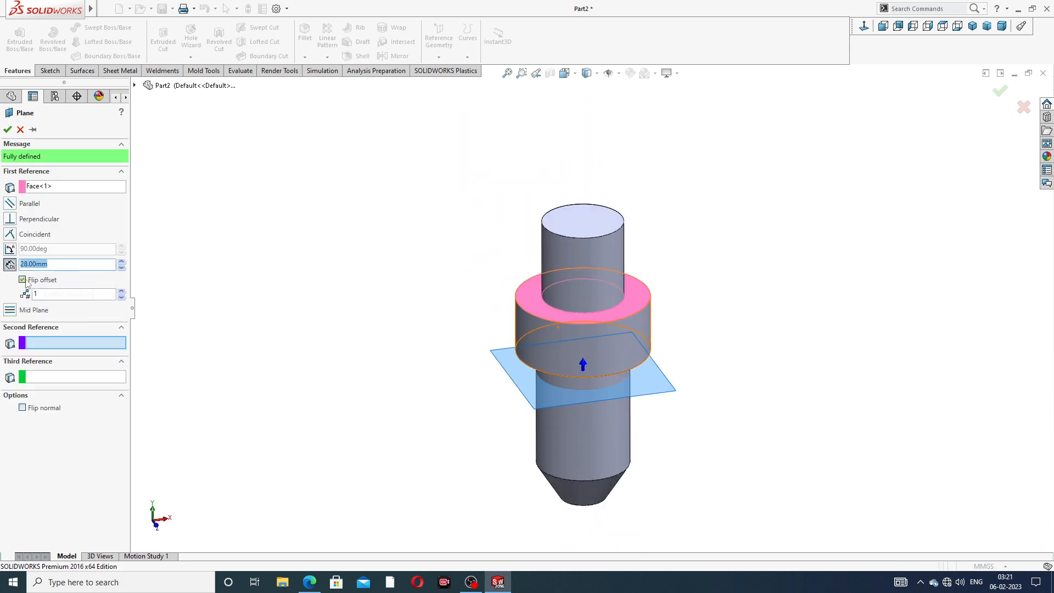
middle_drag(351, 365, 379, 311)
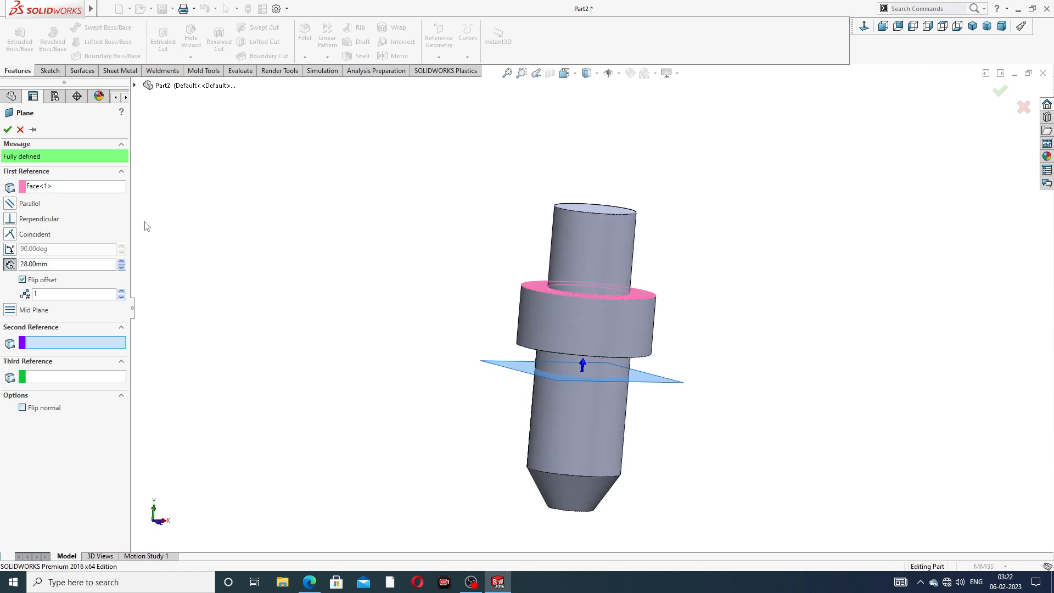
click(8, 130)
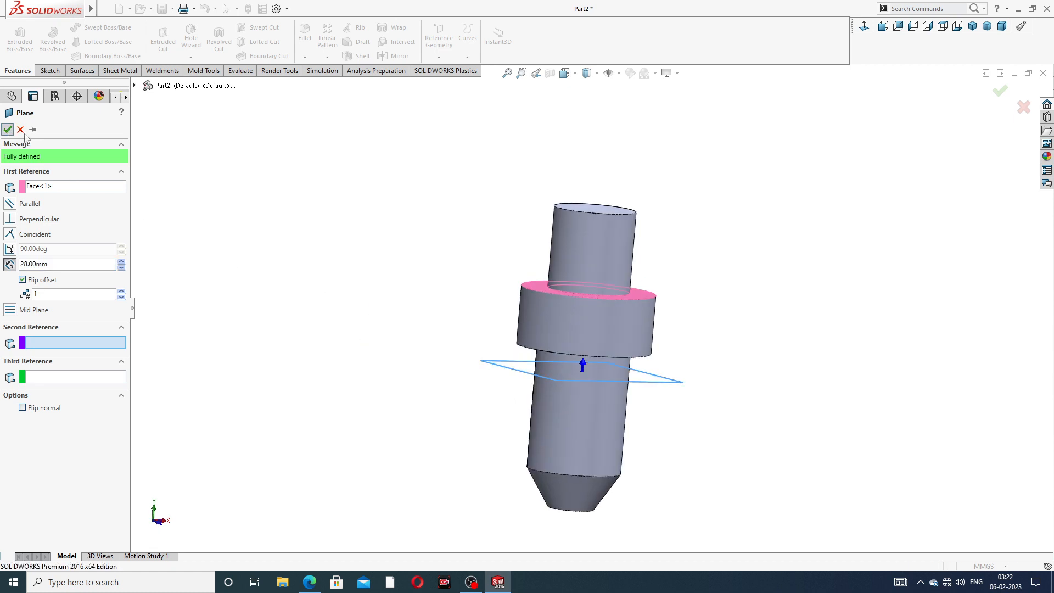
Sketch a six-sided polygon about 54 mm across flats on the new plane, centered on the origin with a corner straight above it.
click(679, 384)
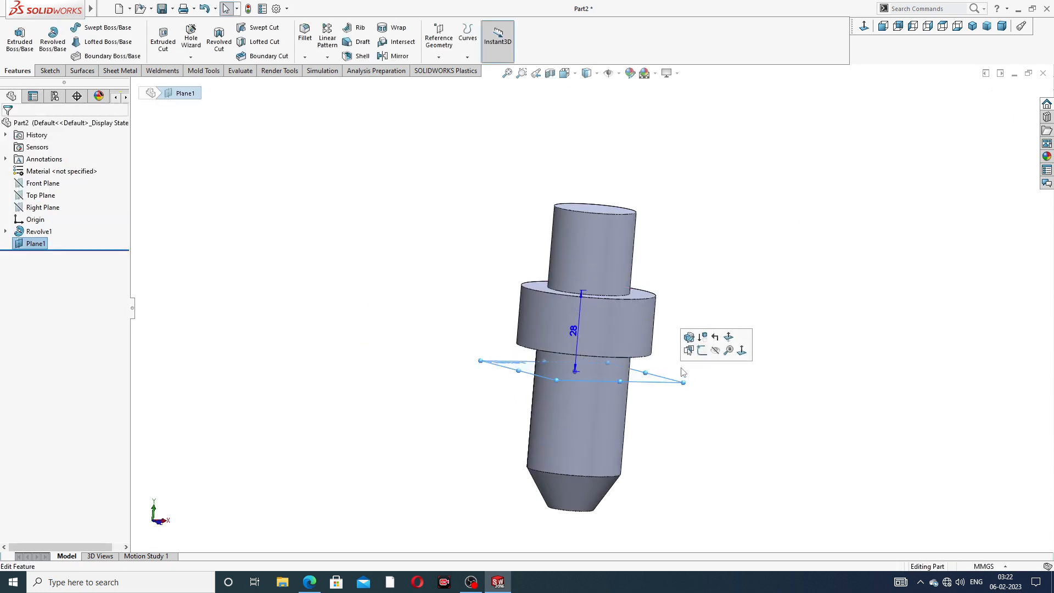
click(711, 345)
click(864, 27)
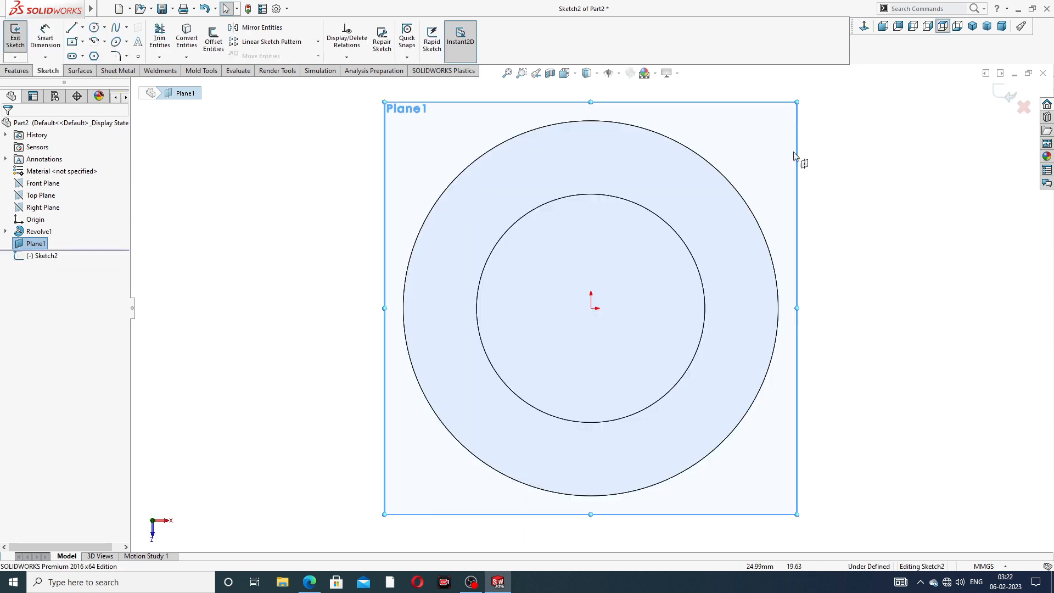
click(93, 57)
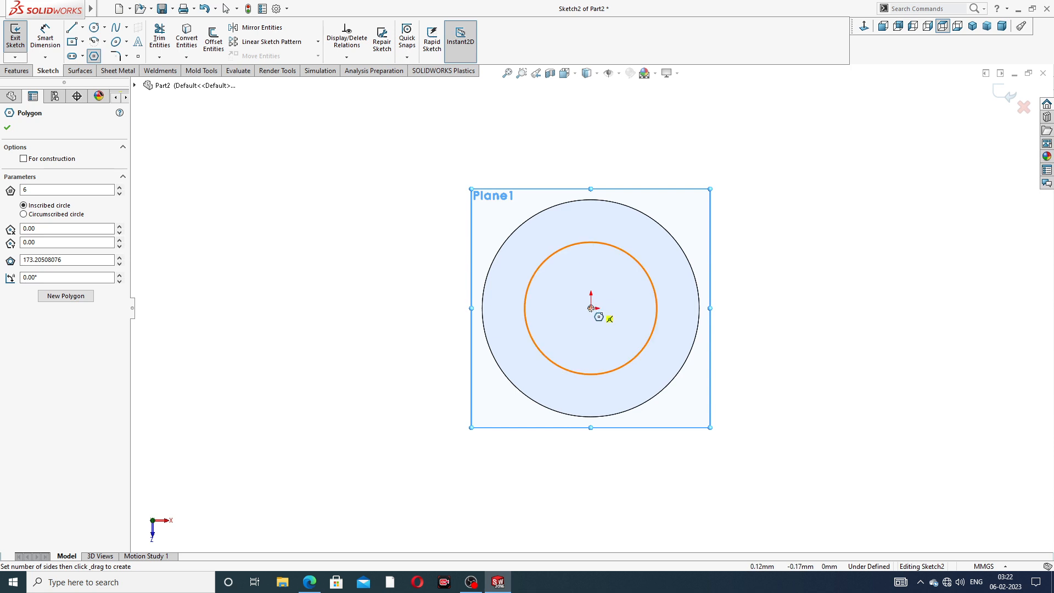
click(591, 308)
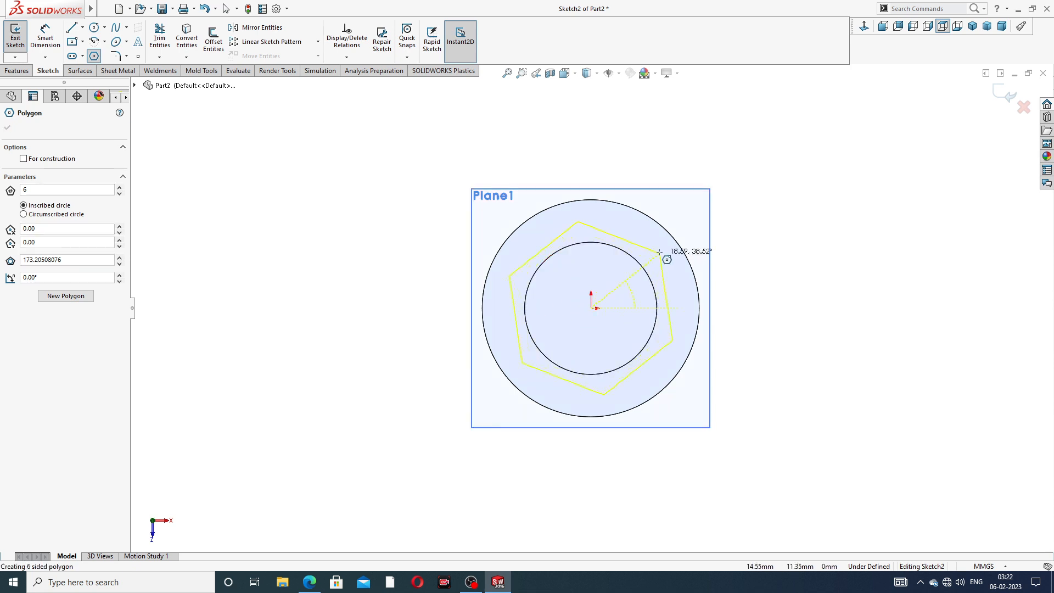
click(590, 160)
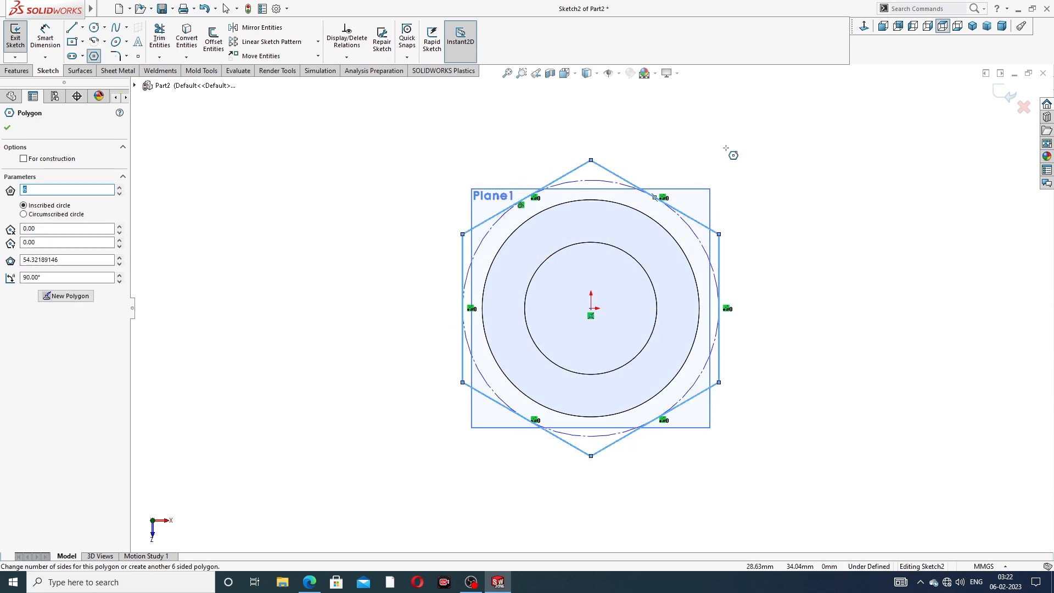
right_click(731, 155)
click(753, 159)
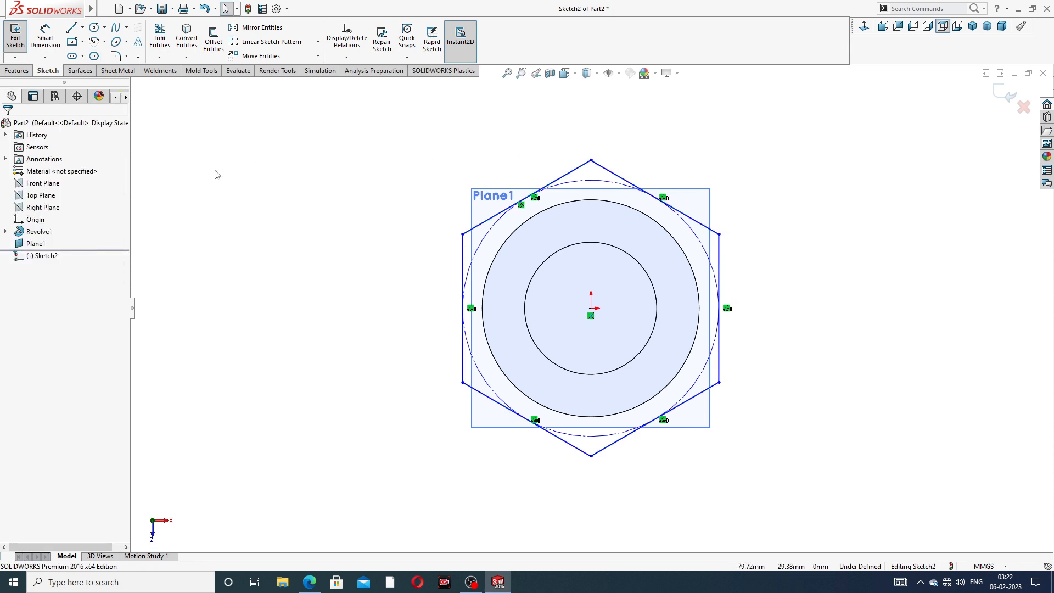
click(45, 38)
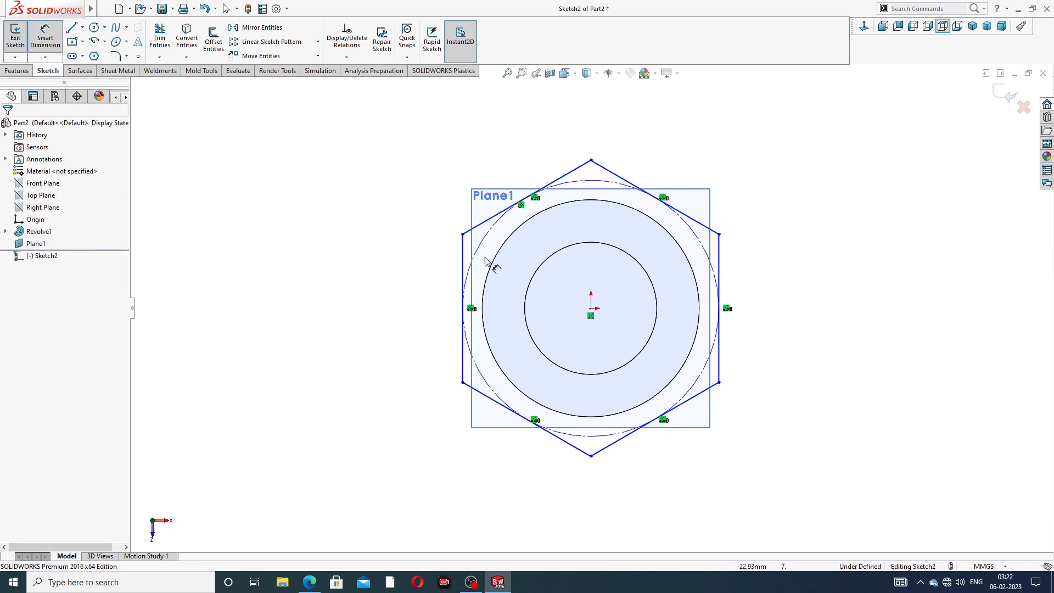
right_click(584, 114)
click(620, 146)
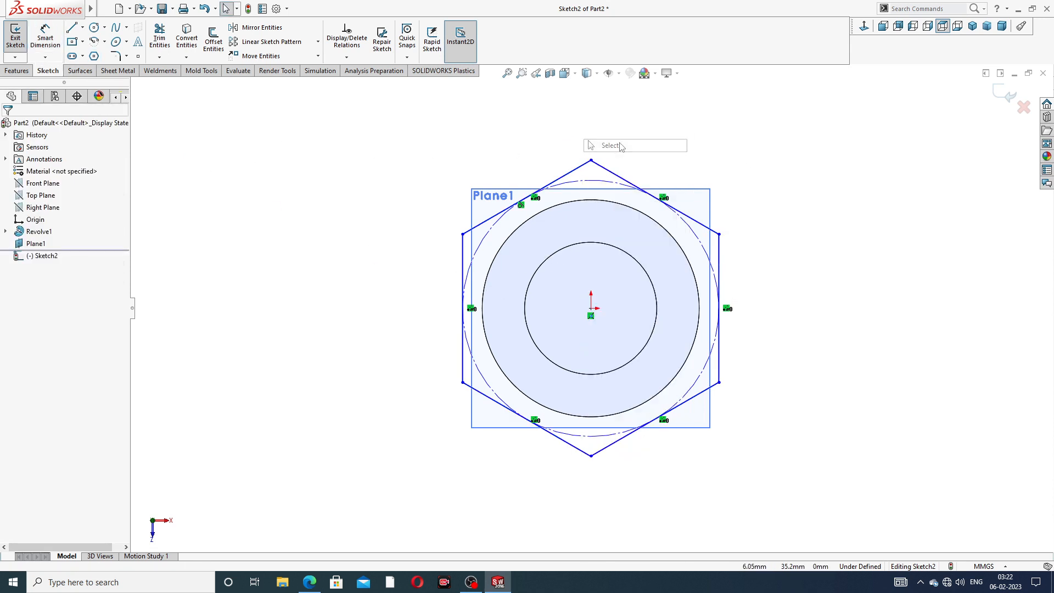
Add a vertical relation to the left side of the hexagon.
click(461, 253)
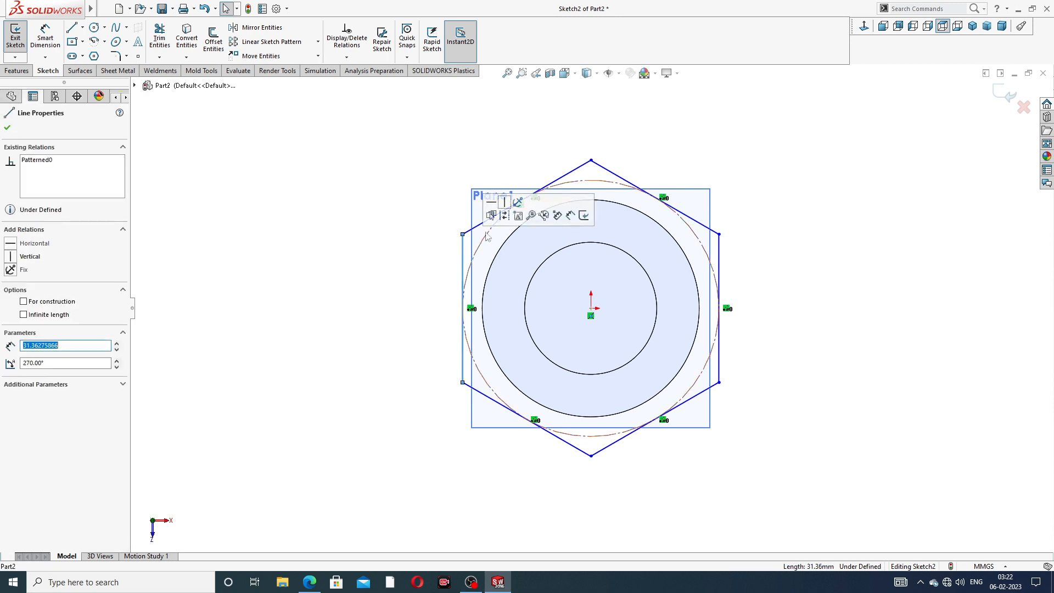
click(506, 205)
click(404, 229)
Dimension the distance between the hexagon's two vertical sides as 356 mm and return to a view normal to the sketch.
click(45, 39)
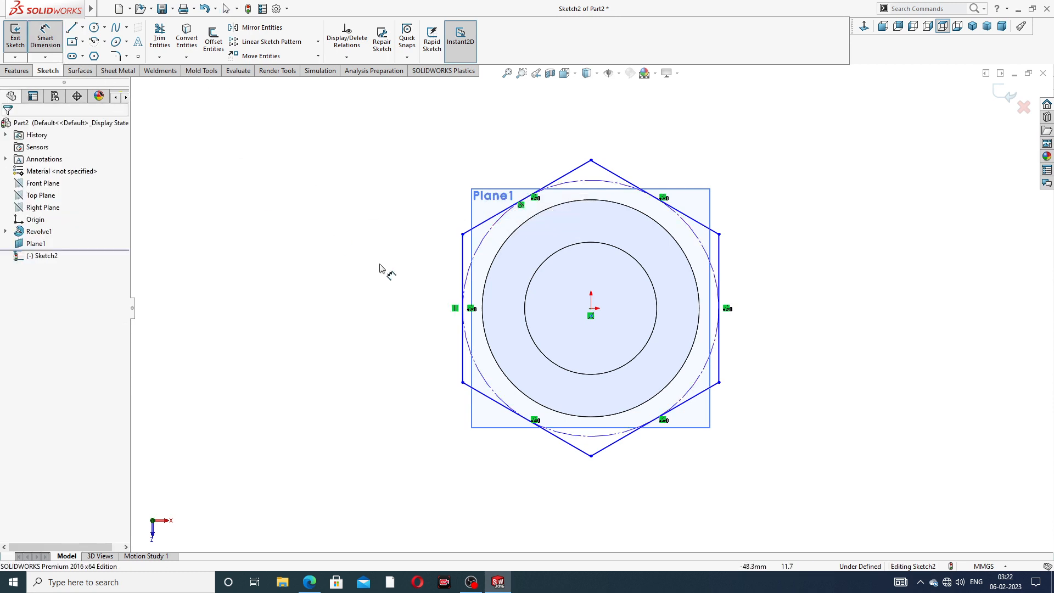
click(463, 266)
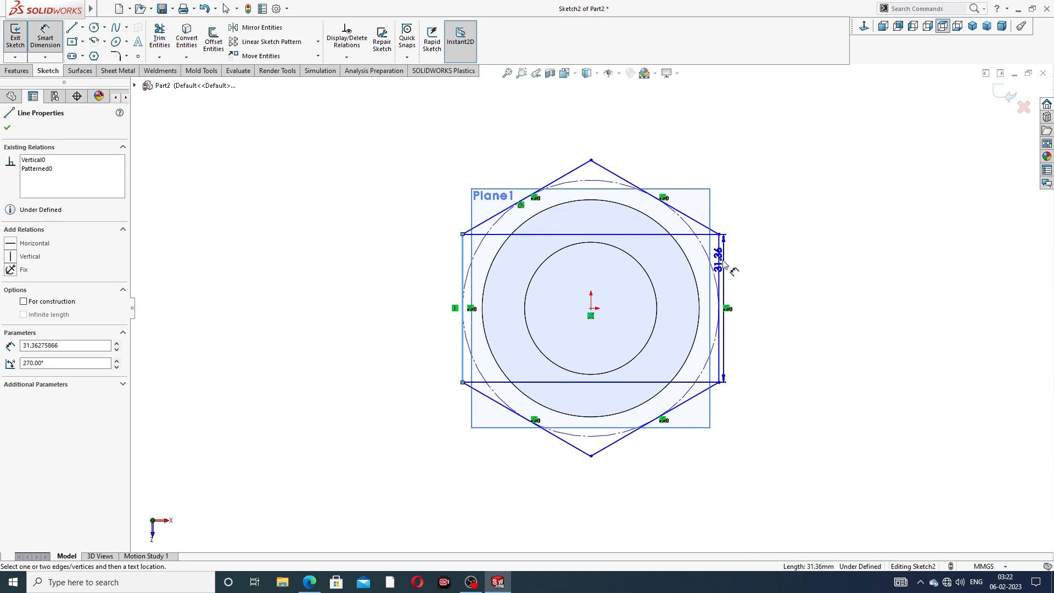
click(725, 263)
click(576, 132)
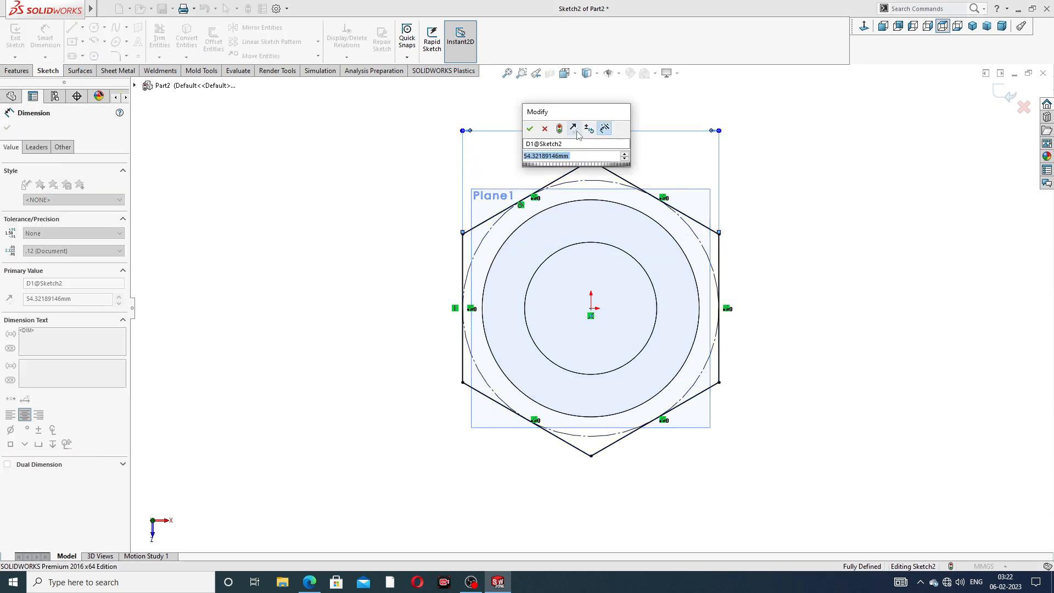
text(35)
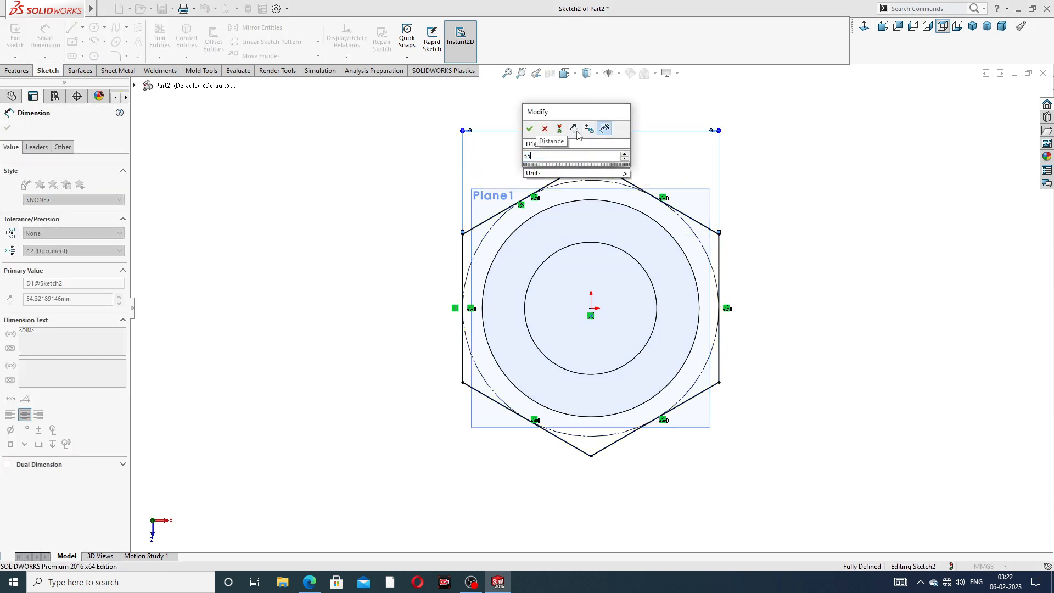
text(6)
key(Return)
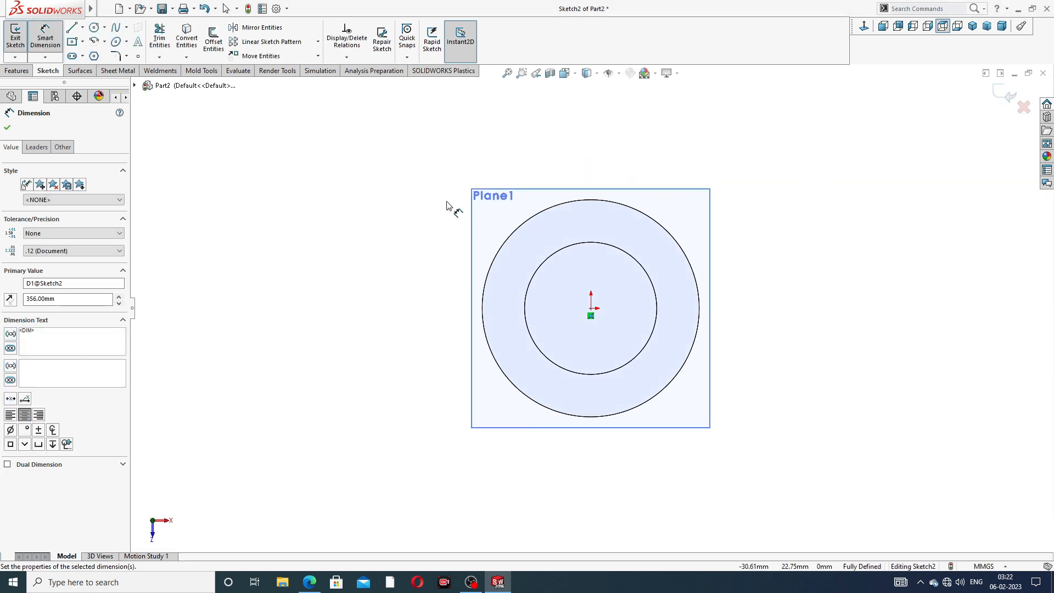
mouse_move(536, 272)
middle_down()
mouse_move(513, 271)
mouse_move(539, 219)
mouse_move(549, 228)
middle_up()
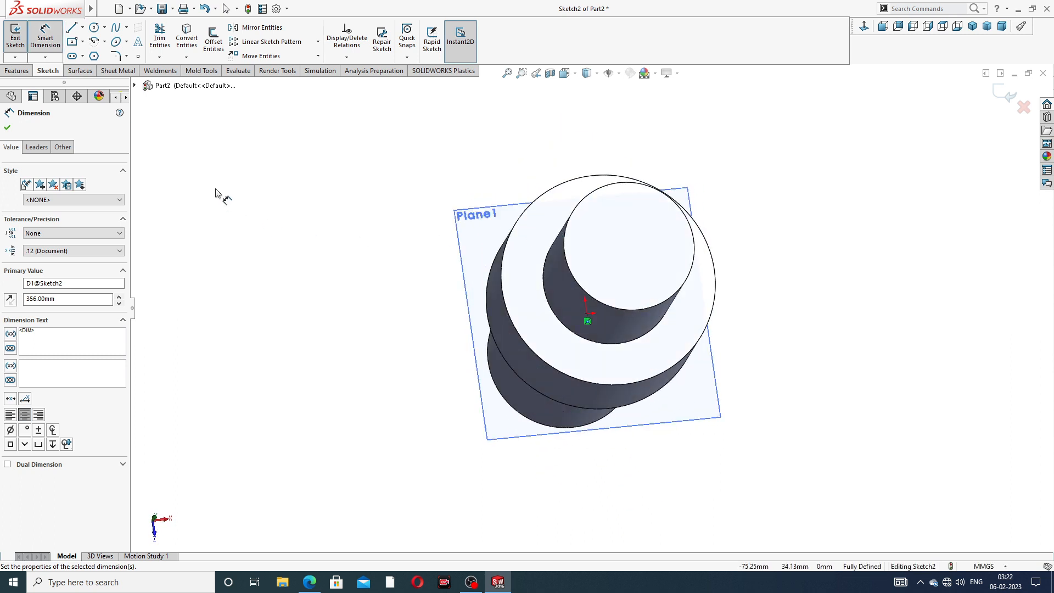
click(7, 129)
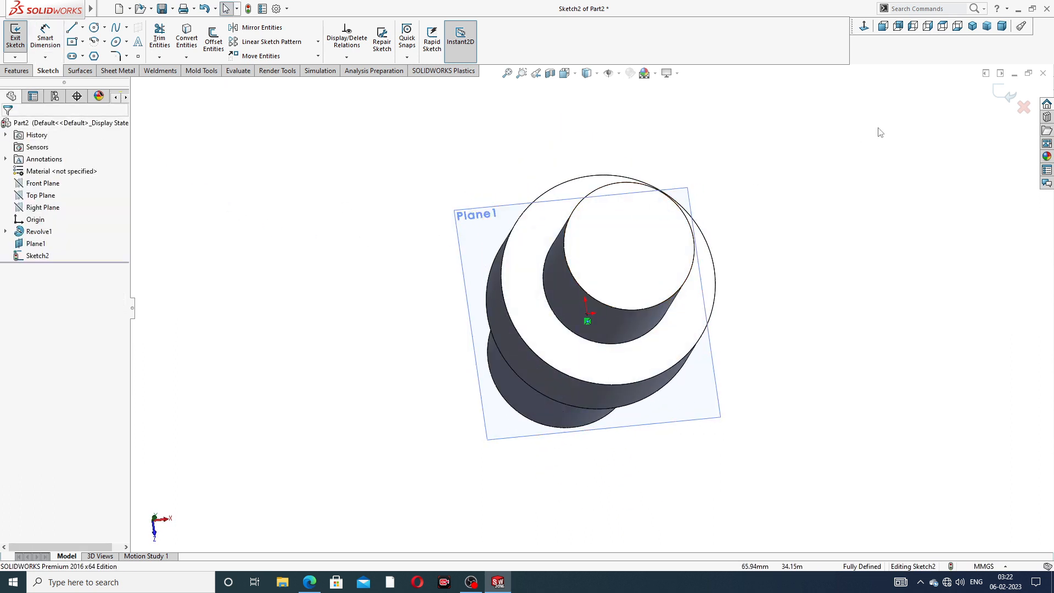
key(ctrl+8)
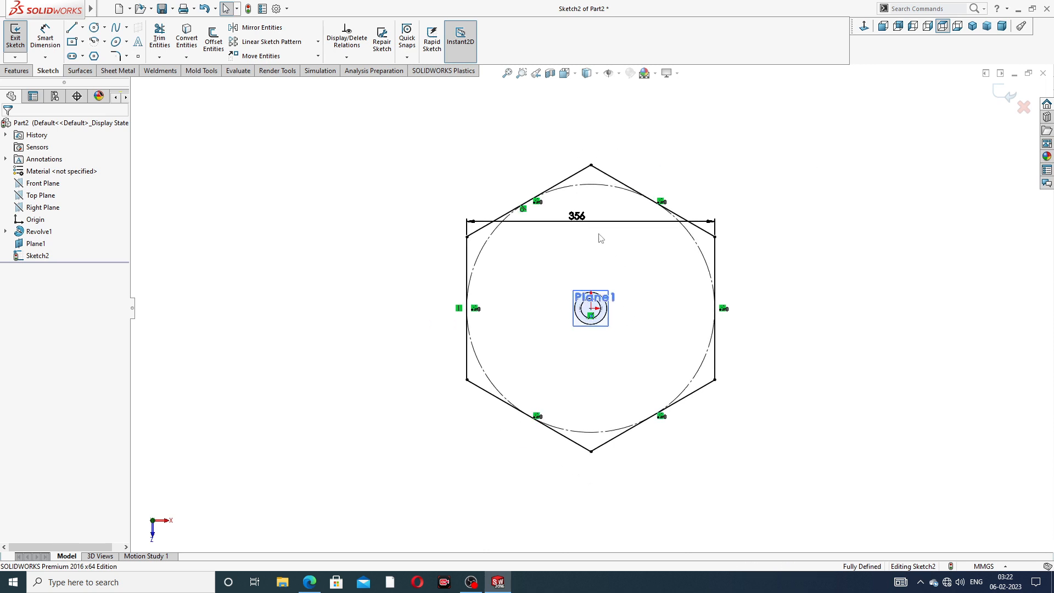
Set the distance between the hexagon's two vertical sides to 35.6 mm and fit the sketch in view.
click(586, 223)
double_click(578, 221)
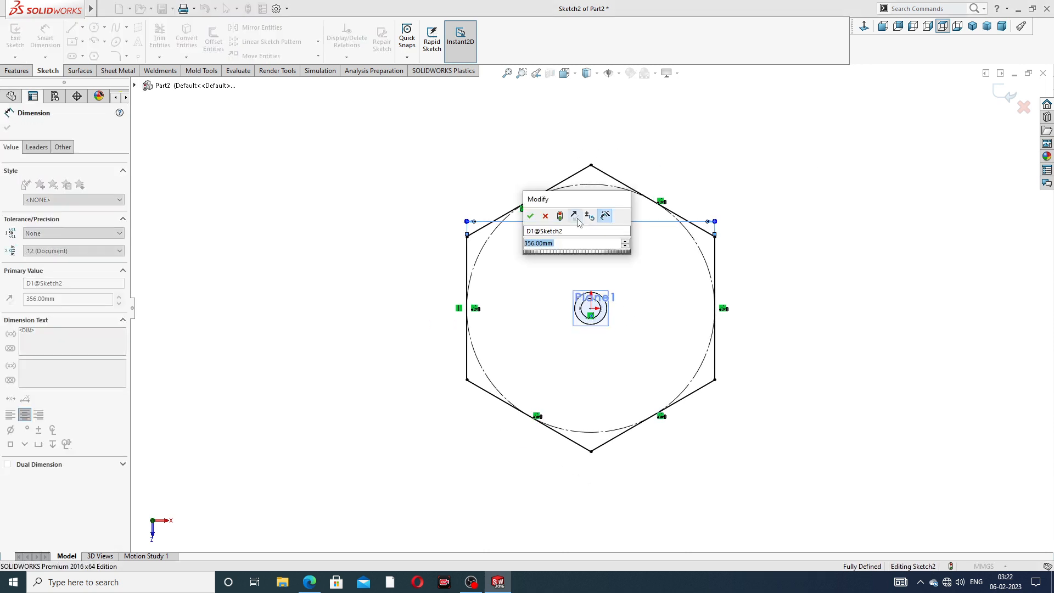
text(35)
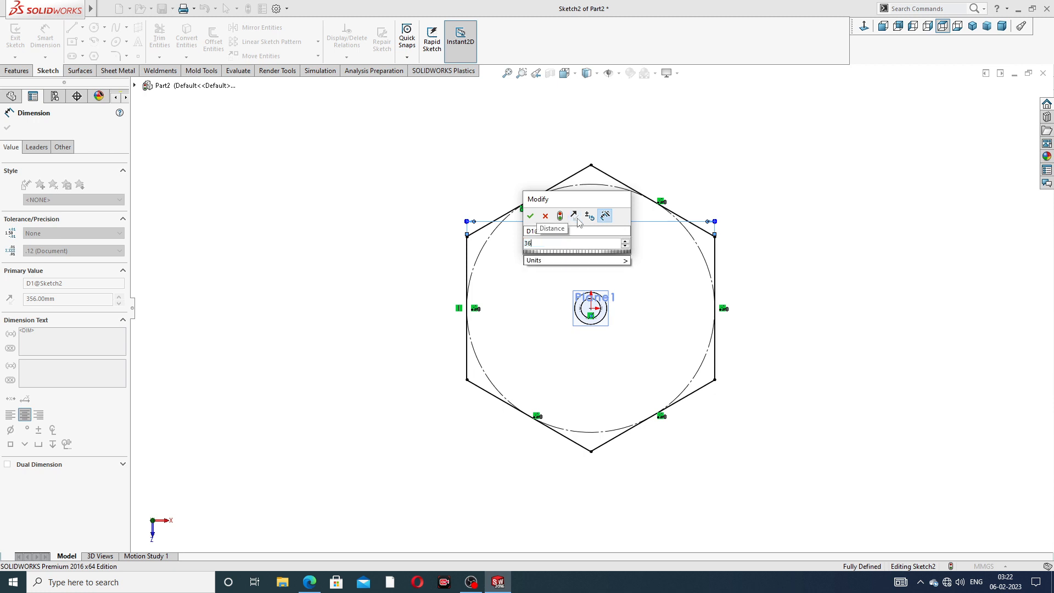
text(6)
key(BackSpace)
text(5.6)
key(Return)
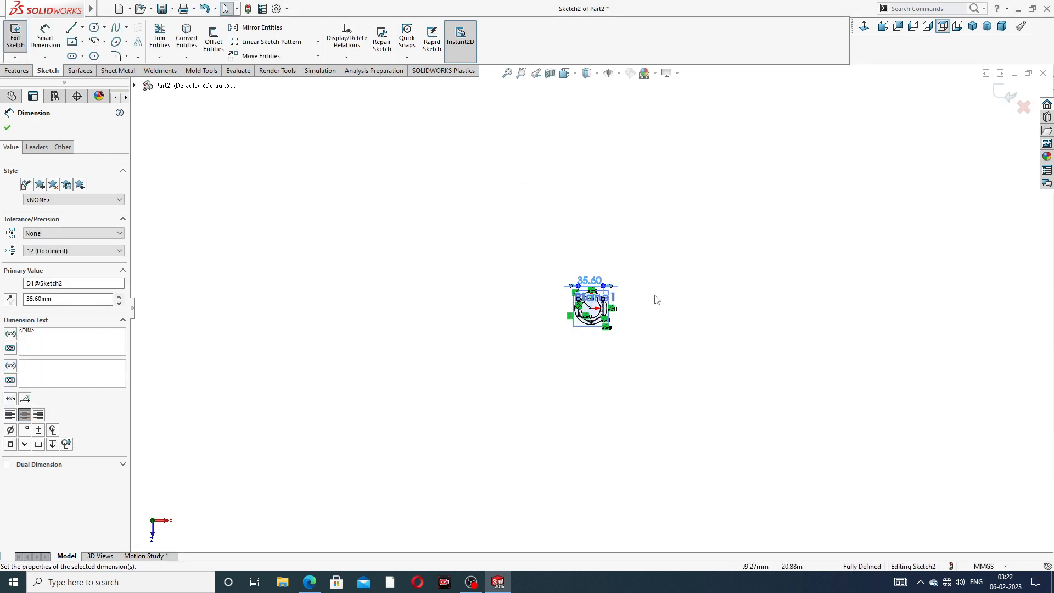
key(f)
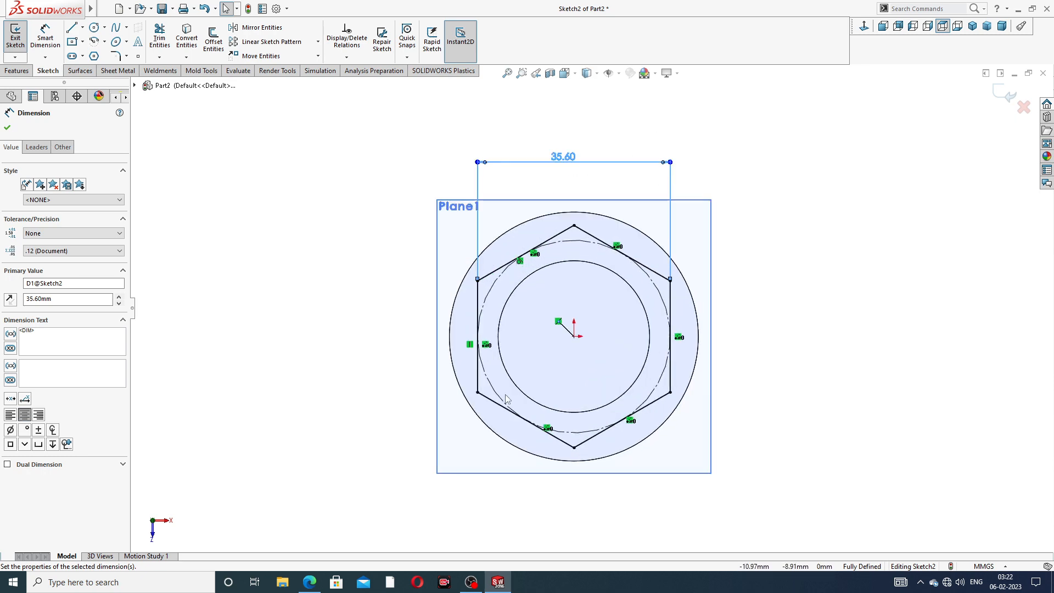
key(Escape)
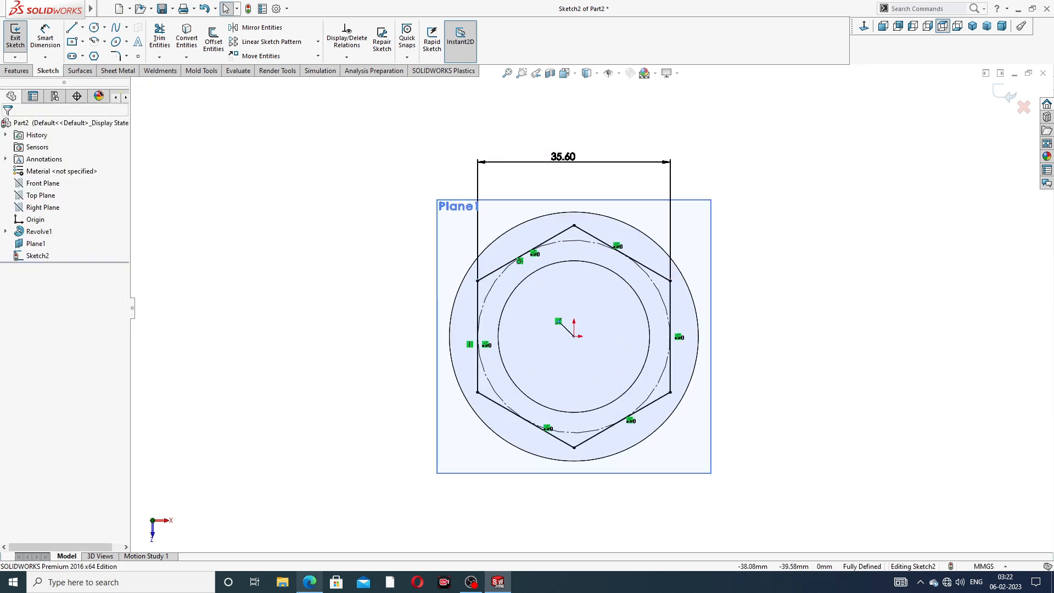
Check the nozzle drawing and extrude the hexagon 20 mm from its sketch plane toward the conical tip, merged with the body.
click(310, 583)
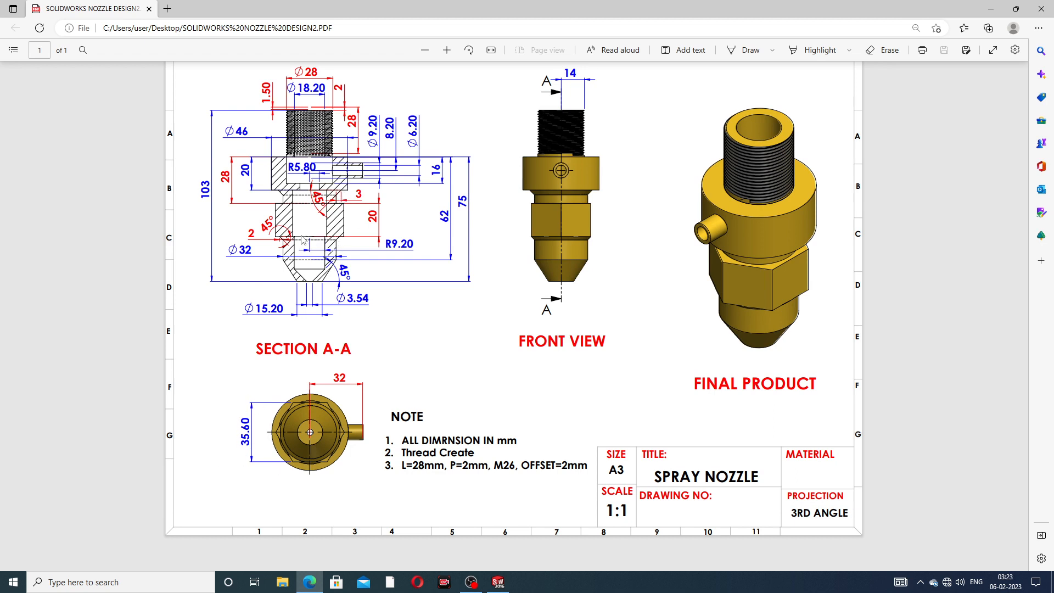
click(310, 582)
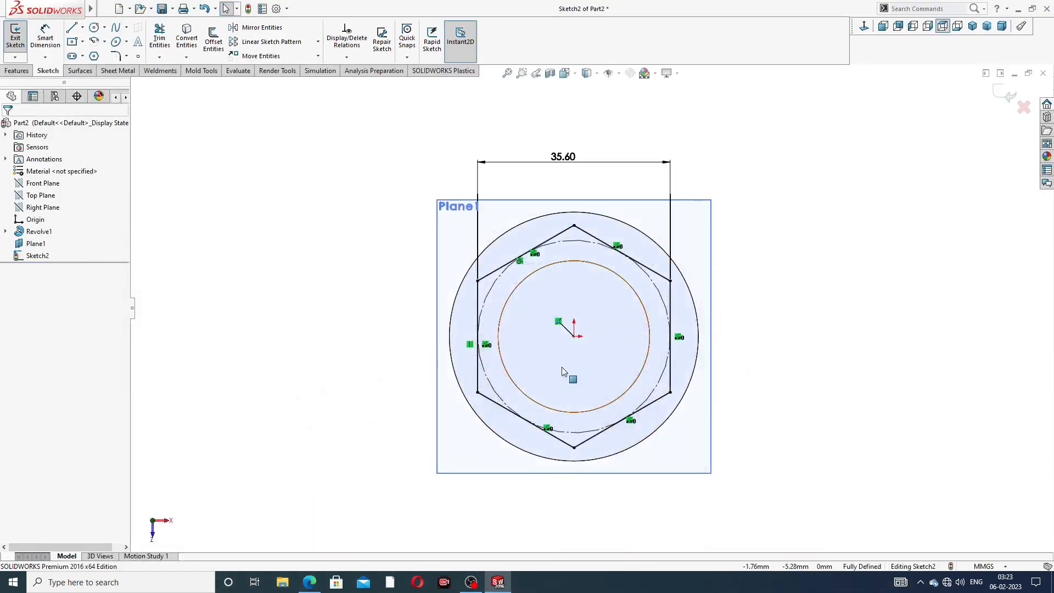
scroll(573, 357, down, 2)
right_click(843, 118)
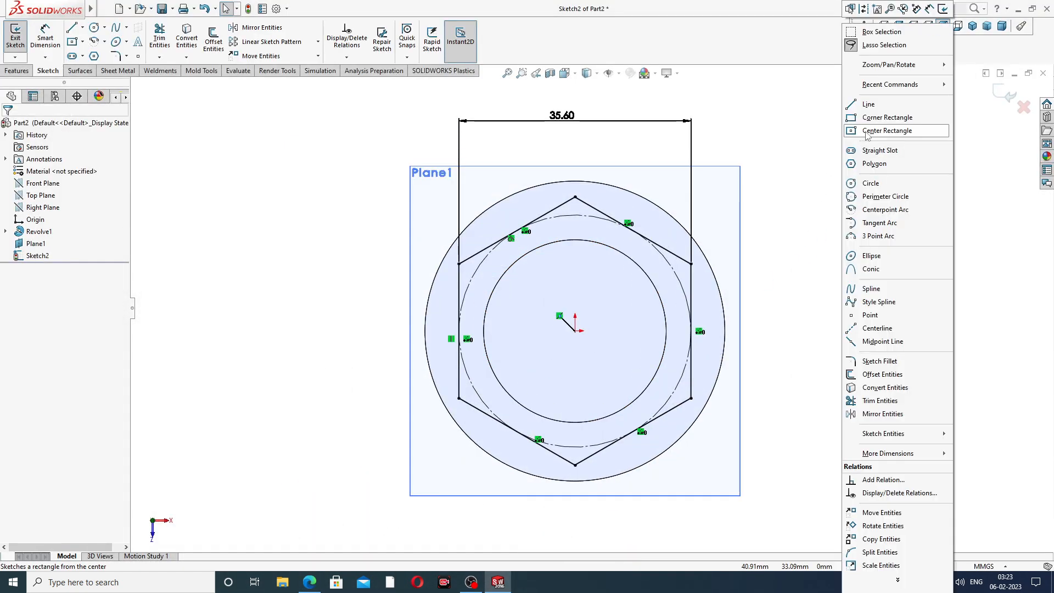
click(820, 111)
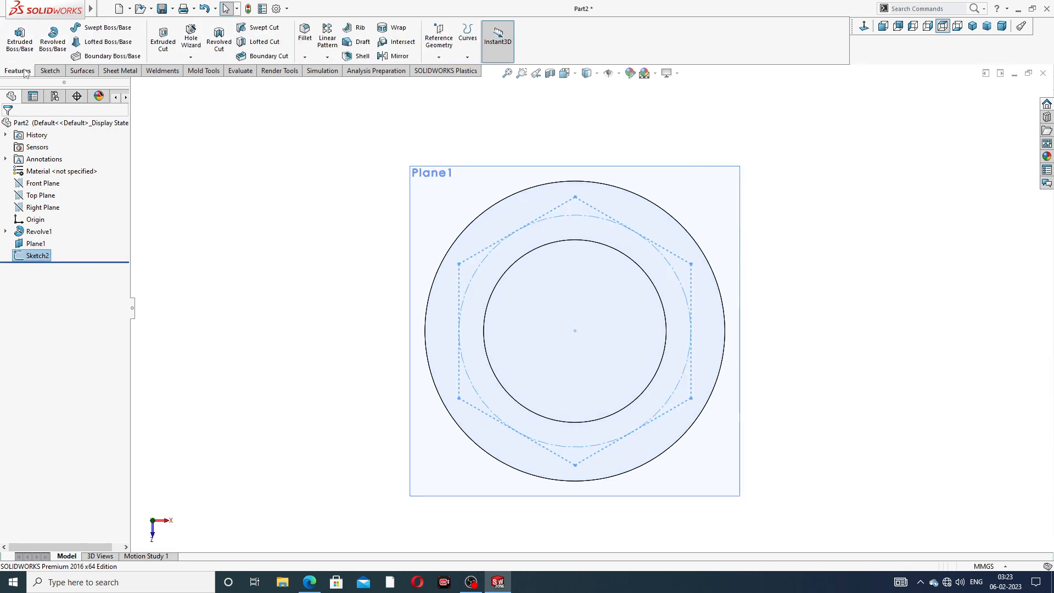
click(20, 38)
middle_drag(580, 301, 582, 206)
scroll(587, 236, up, 4)
mouse_move(592, 263)
middle_down()
mouse_move(595, 130)
mouse_move(587, 284)
middle_up()
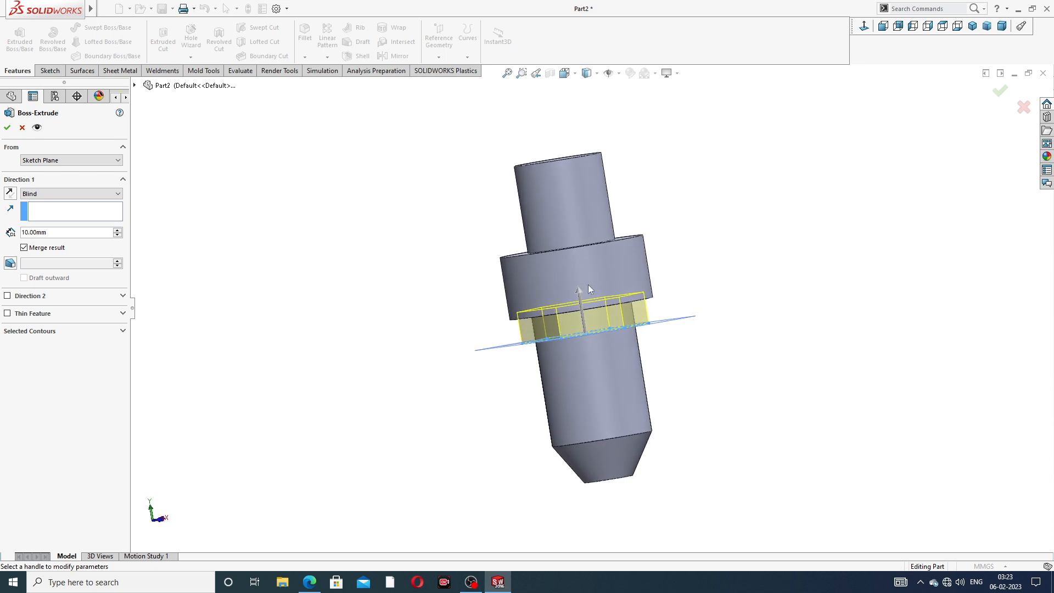
scroll(617, 343, down, 2)
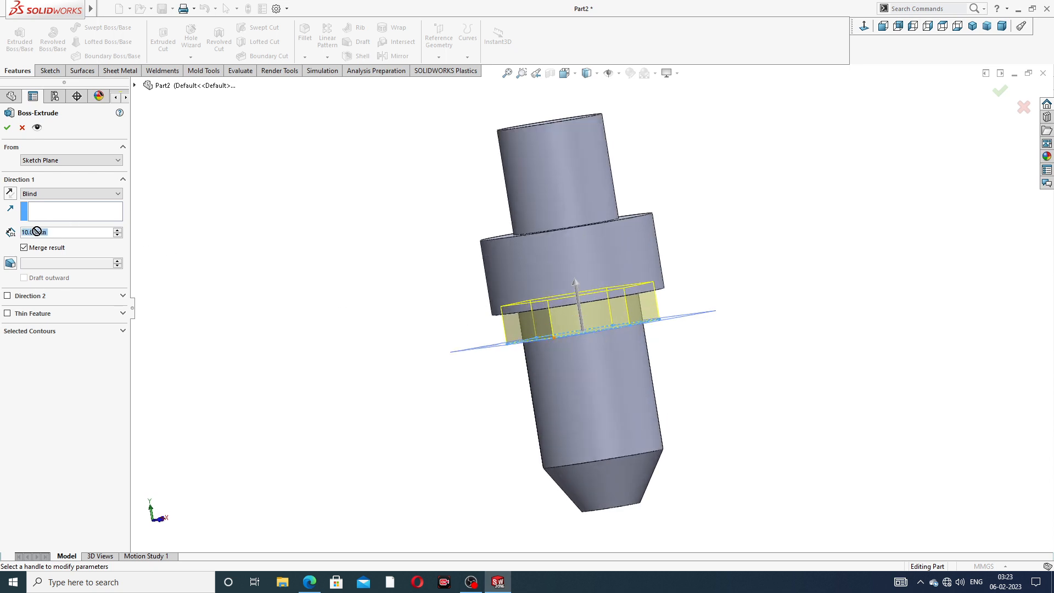
text(20)
key(Return)
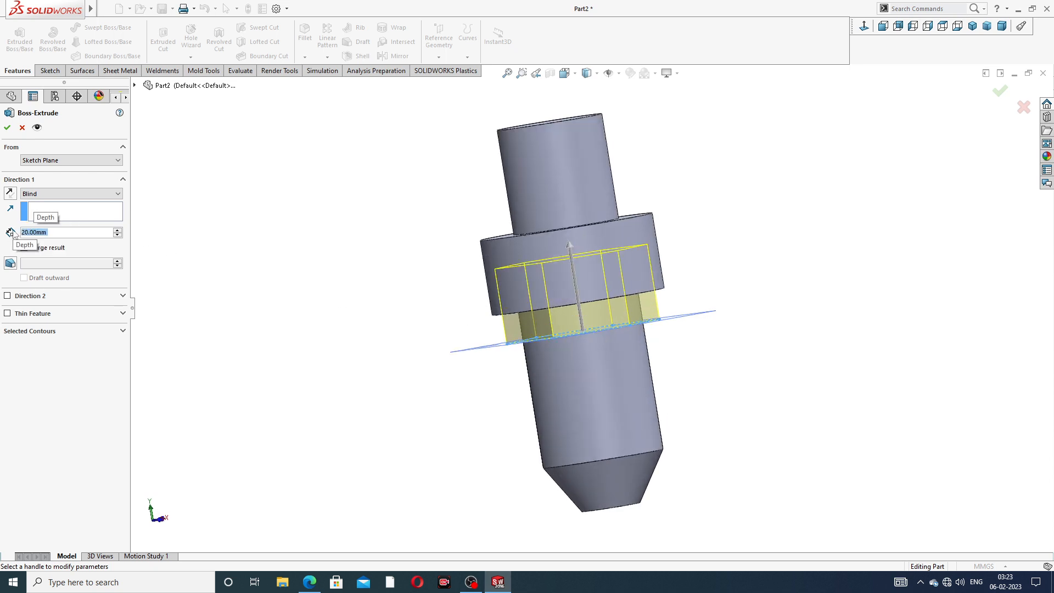
click(9, 193)
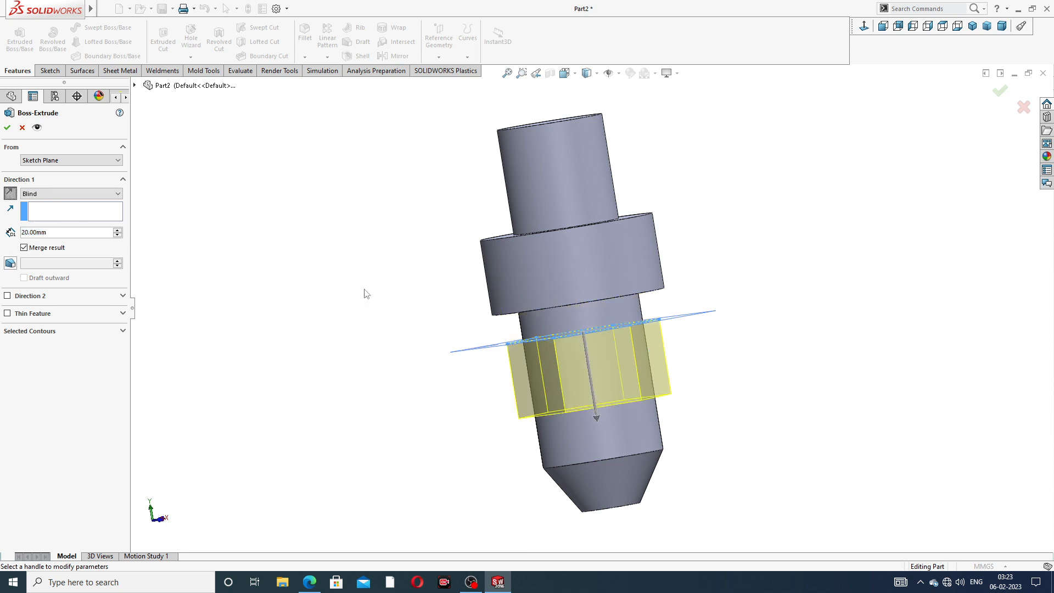
mouse_move(366, 294)
middle_down()
mouse_move(275, 238)
mouse_move(308, 276)
middle_up()
click(7, 128)
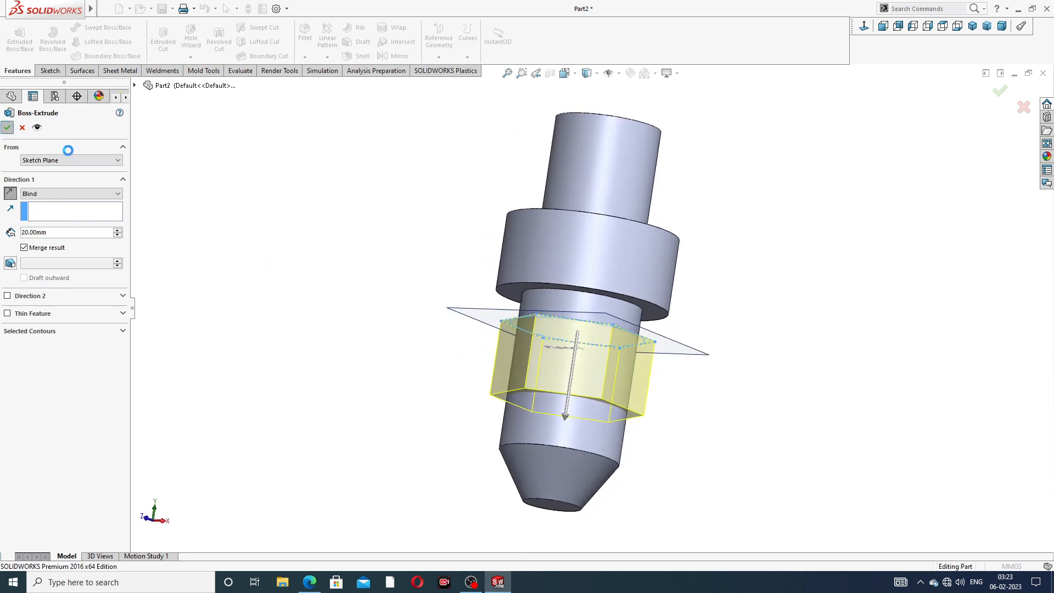
Hide the offset reference plane at the upper face of the hexagonal section.
middle_drag(694, 286, 672, 278)
click(698, 339)
click(747, 303)
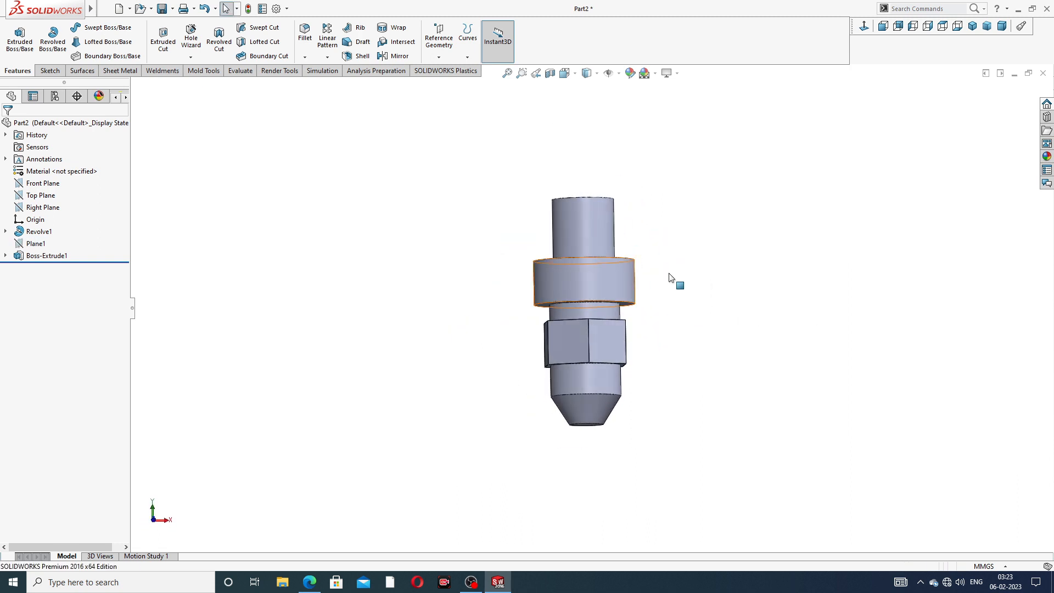
Check the nozzle drawing and sketch a circle about 9.3 mm in diameter on the Front Plane, inside the wide collar straight above the origin.
scroll(593, 306, down, 3)
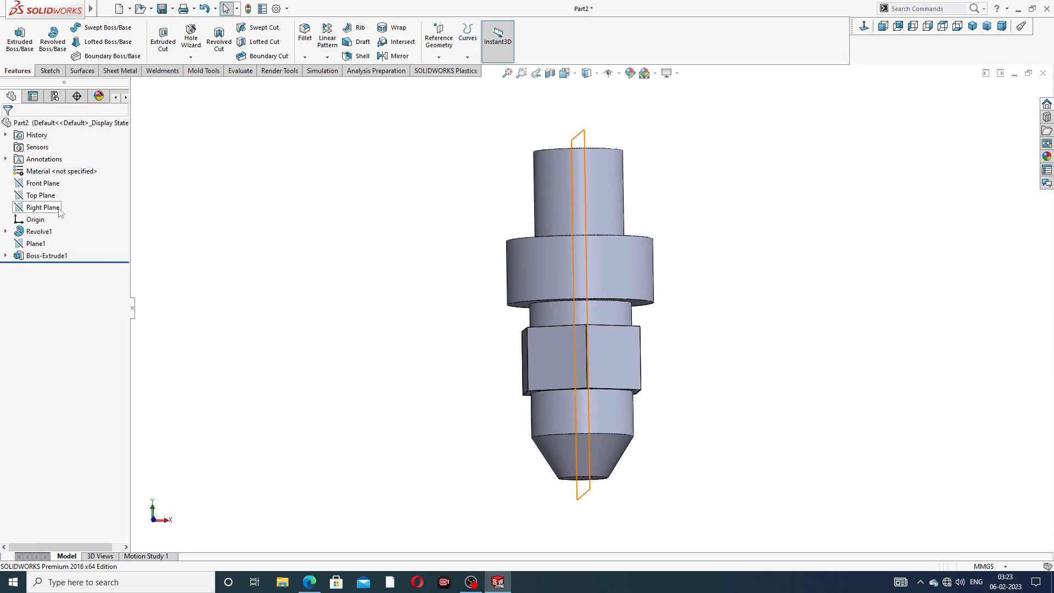
click(42, 182)
click(58, 170)
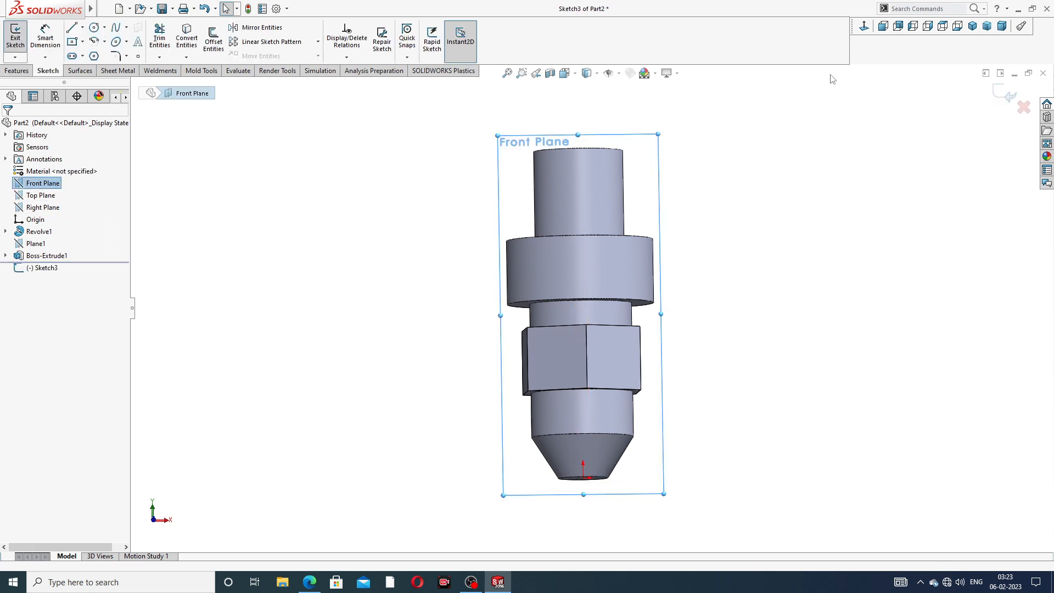
click(309, 582)
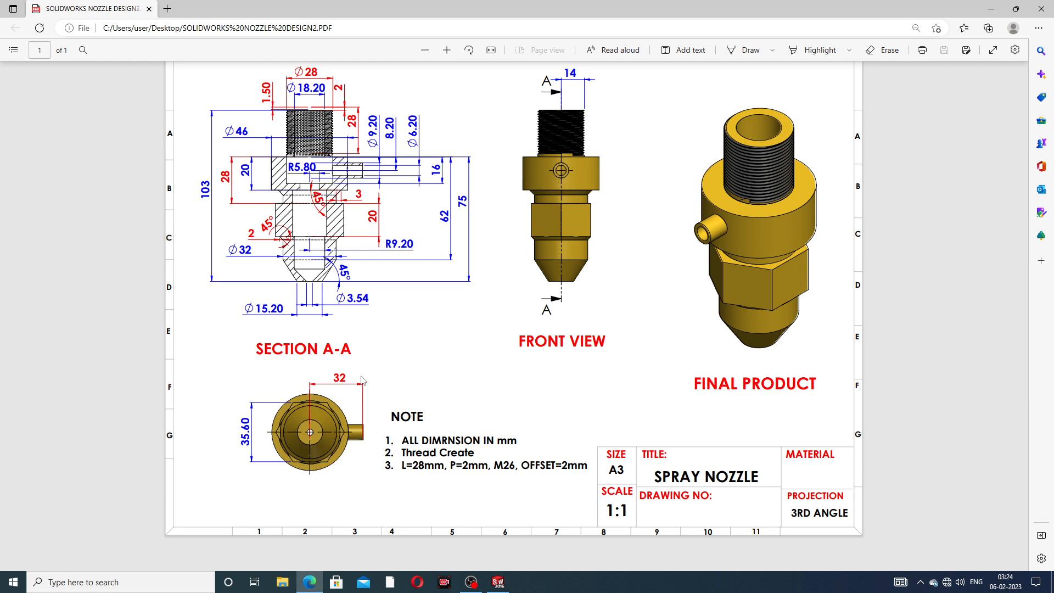
click(311, 586)
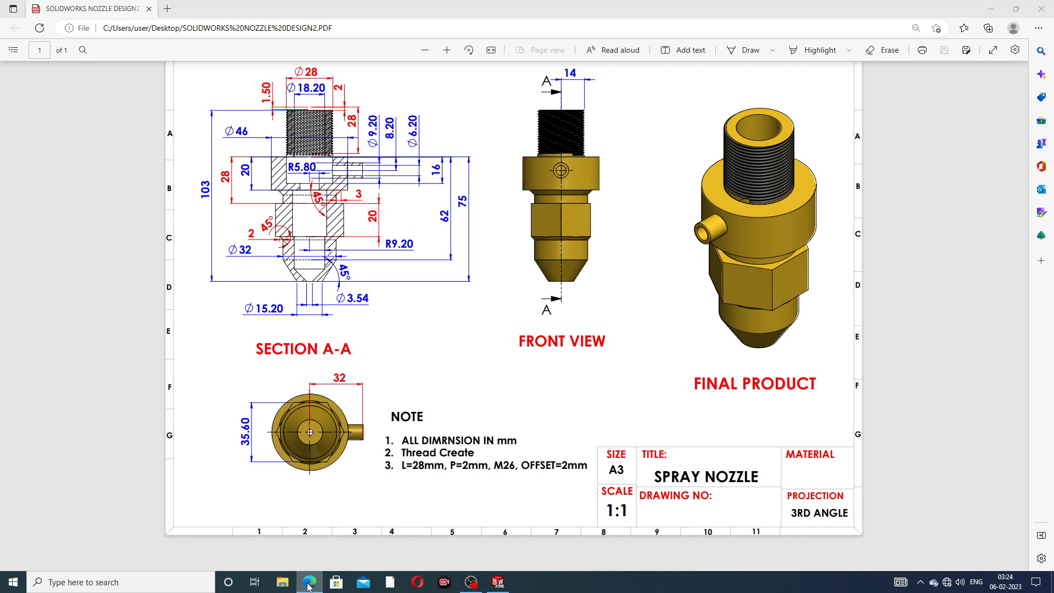
key(f)
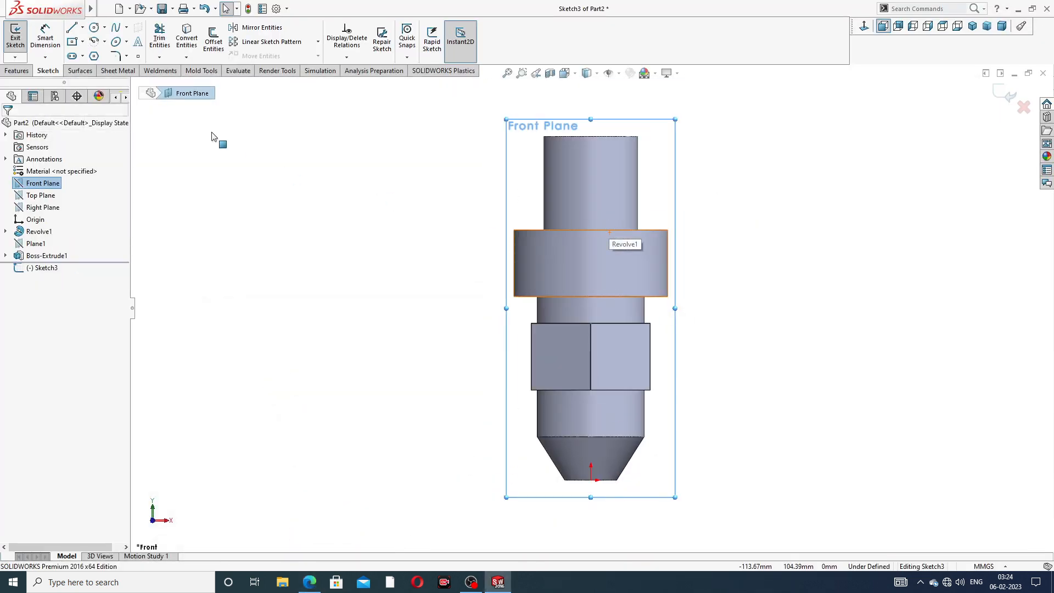
click(94, 27)
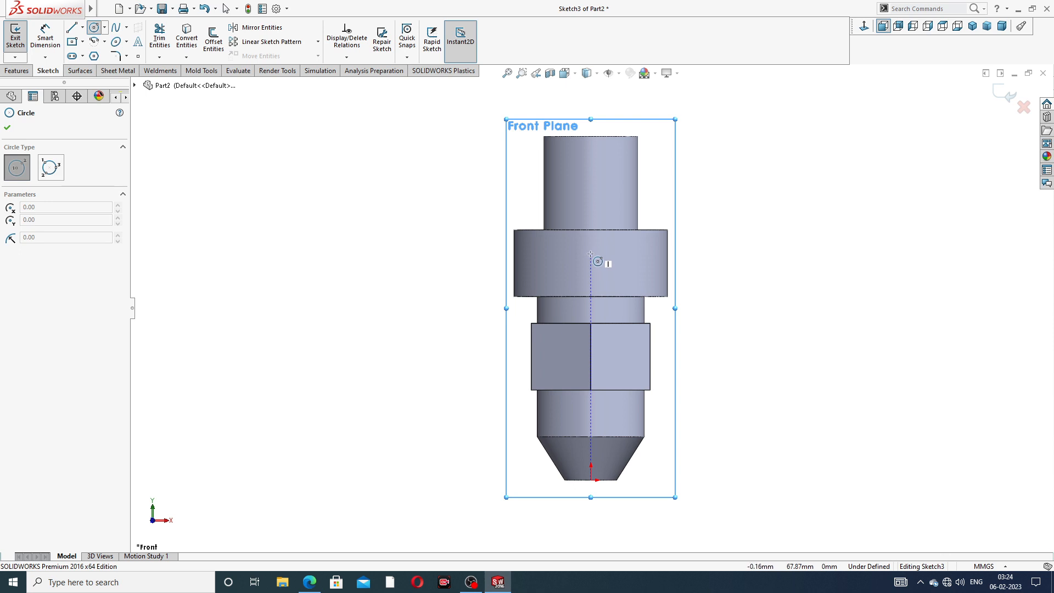
drag(591, 266, 607, 265)
right_click(670, 198)
click(707, 201)
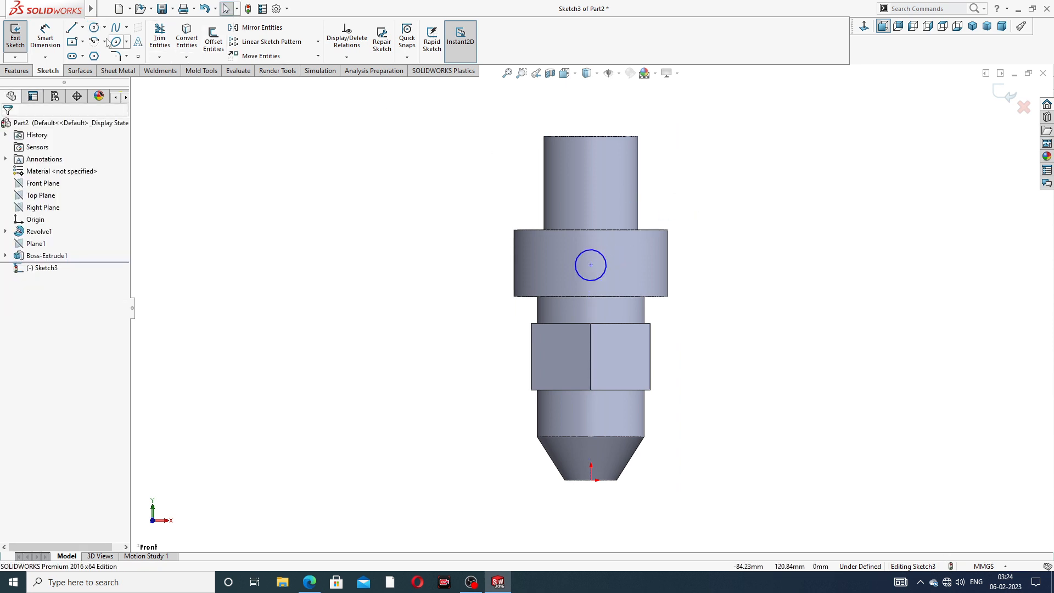
Dimension the circle's diameter as 9.2 mm.
click(51, 40)
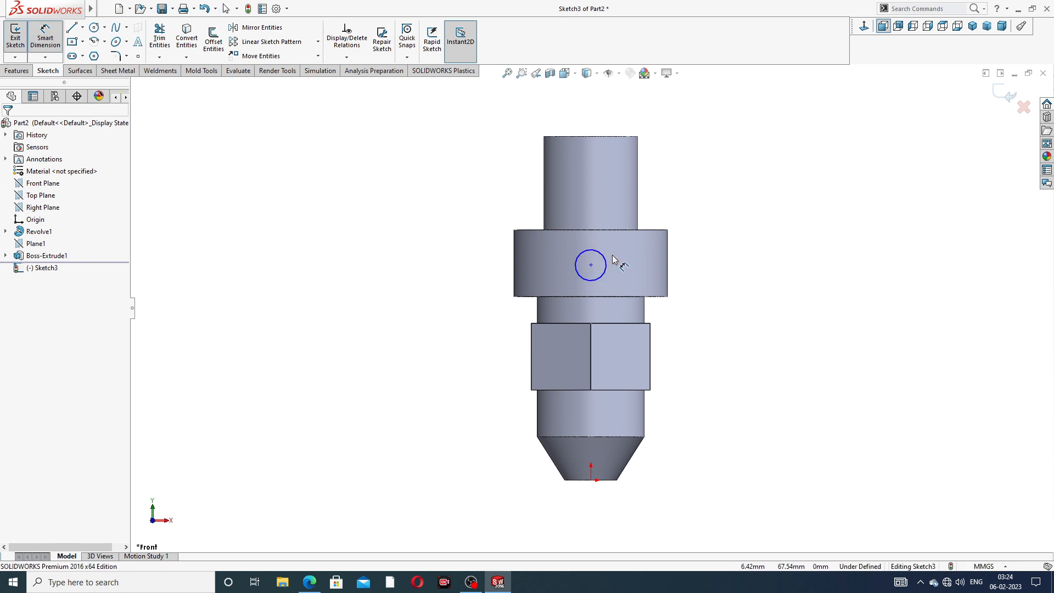
click(604, 256)
click(694, 220)
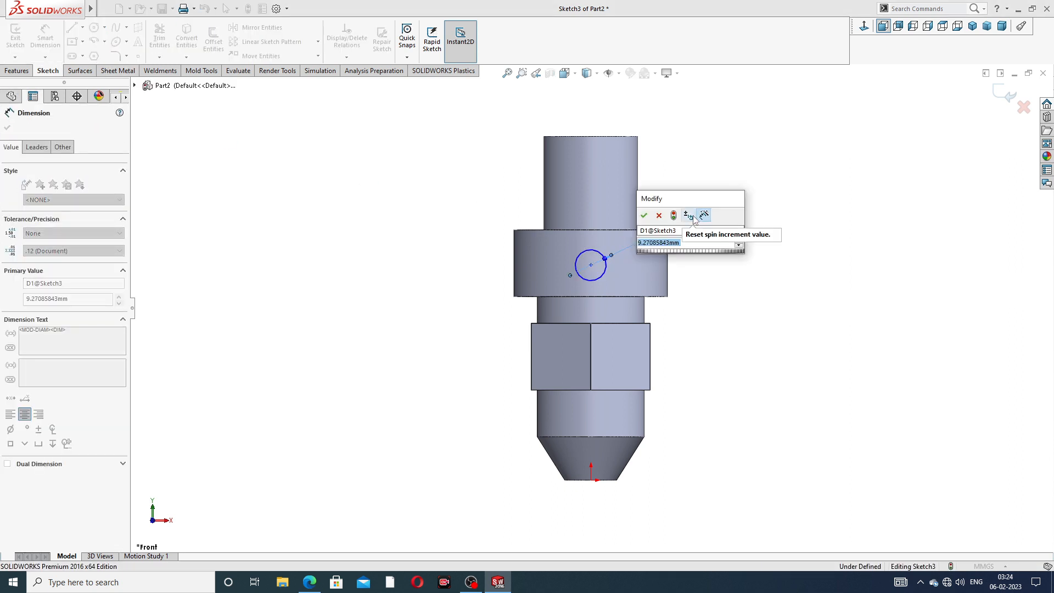
text(9.2)
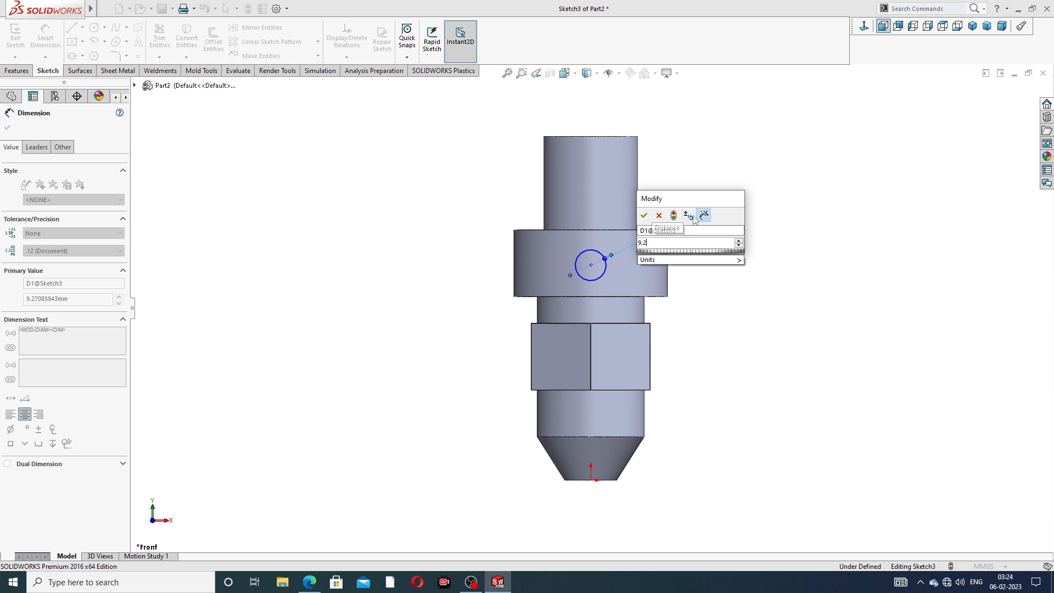
key(Return)
click(730, 217)
Dimension the circle's center 8.2 mm below the upper edge of the wide collar.
scroll(598, 214, down, 2)
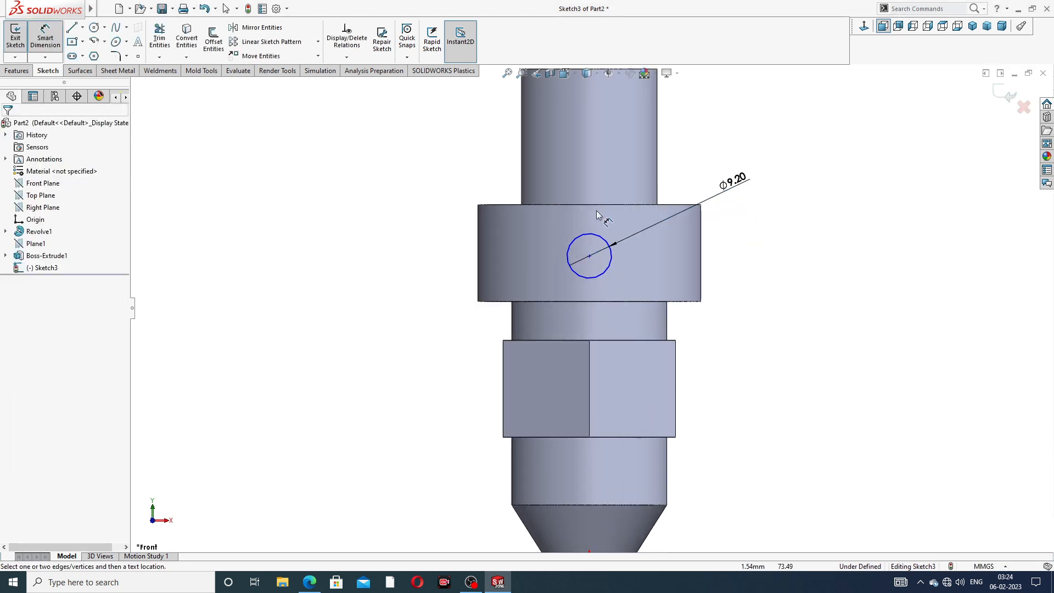
click(596, 205)
click(589, 256)
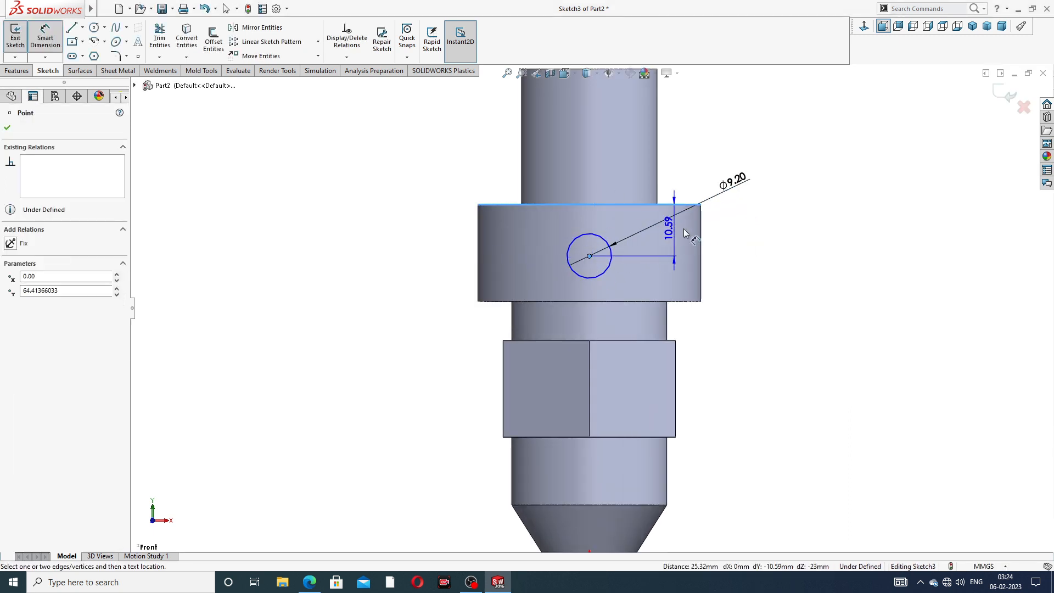
click(724, 234)
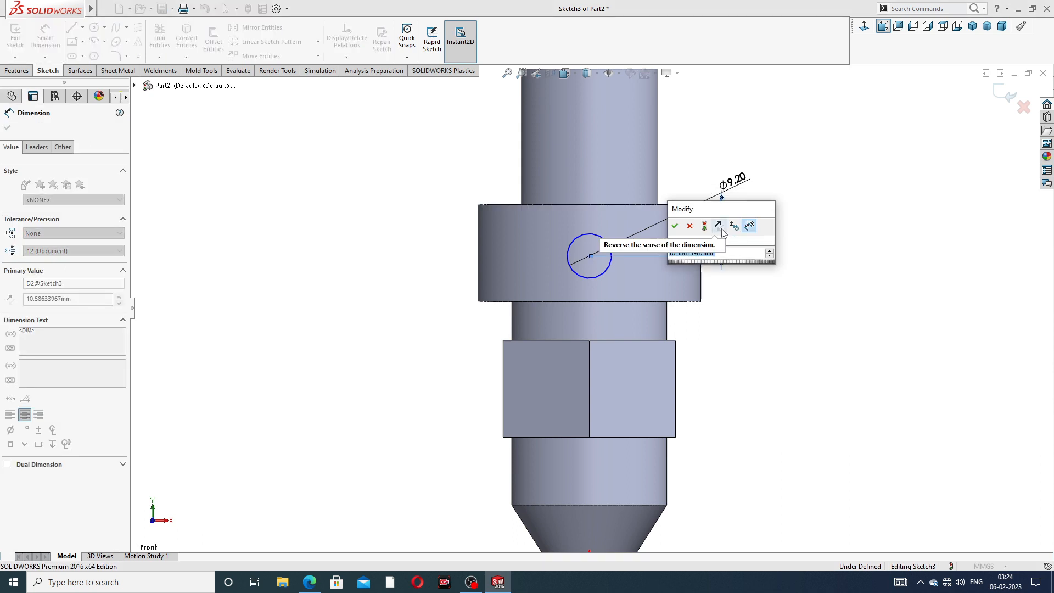
text(8.2)
key(Return)
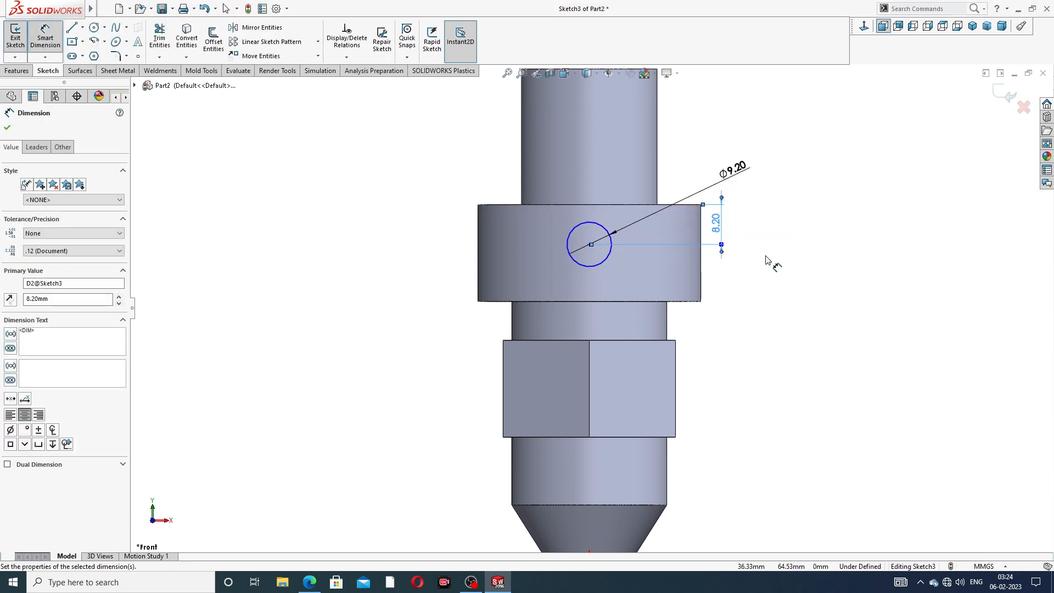
right_click(777, 246)
click(807, 163)
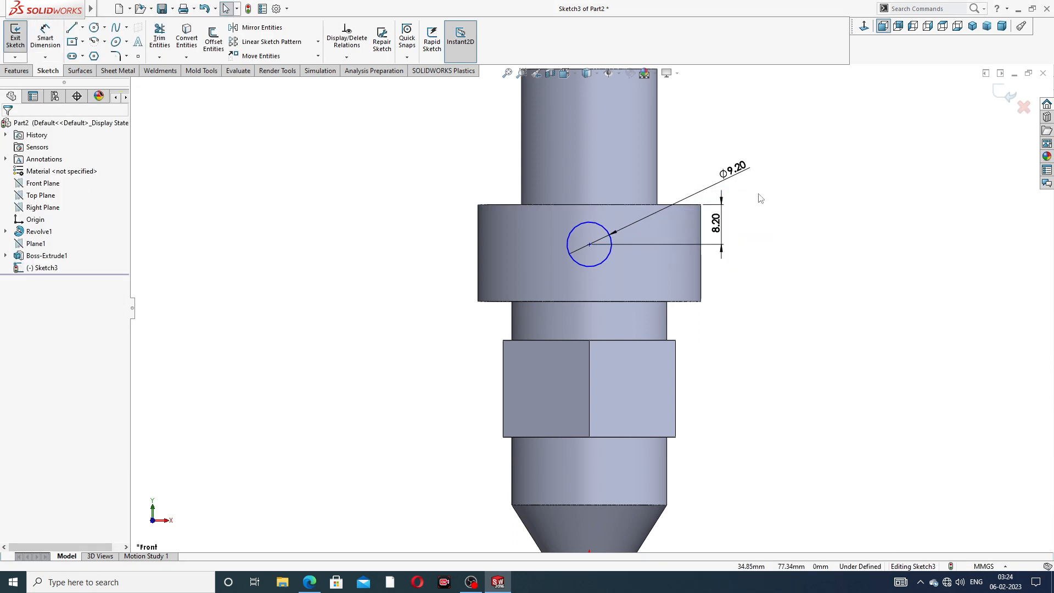
Add a vertical relation between the circle's center and the origin.
click(589, 245)
scroll(604, 338, up, 3)
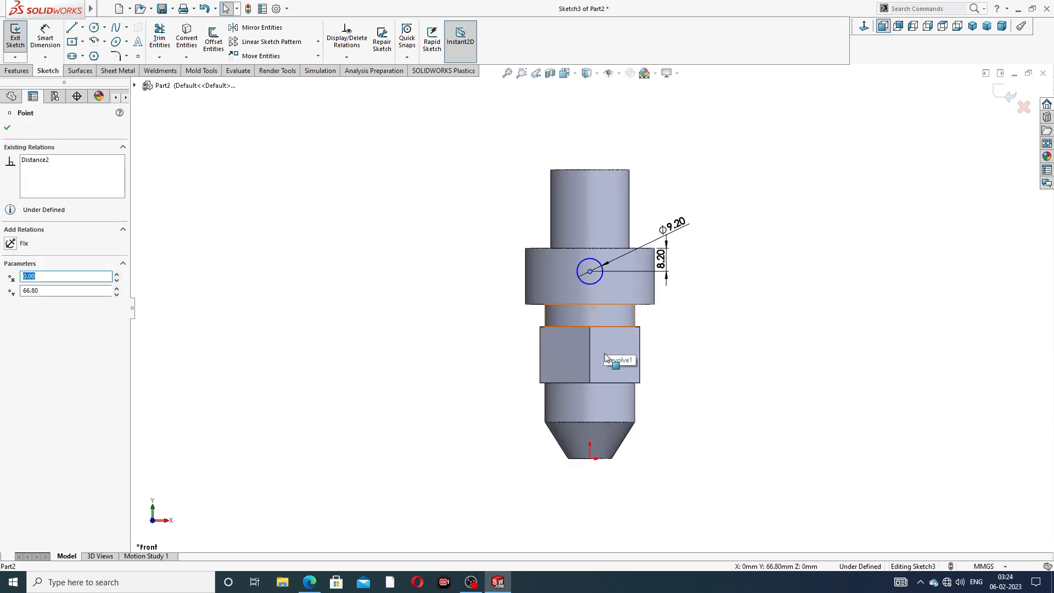
ctrl+click(590, 458)
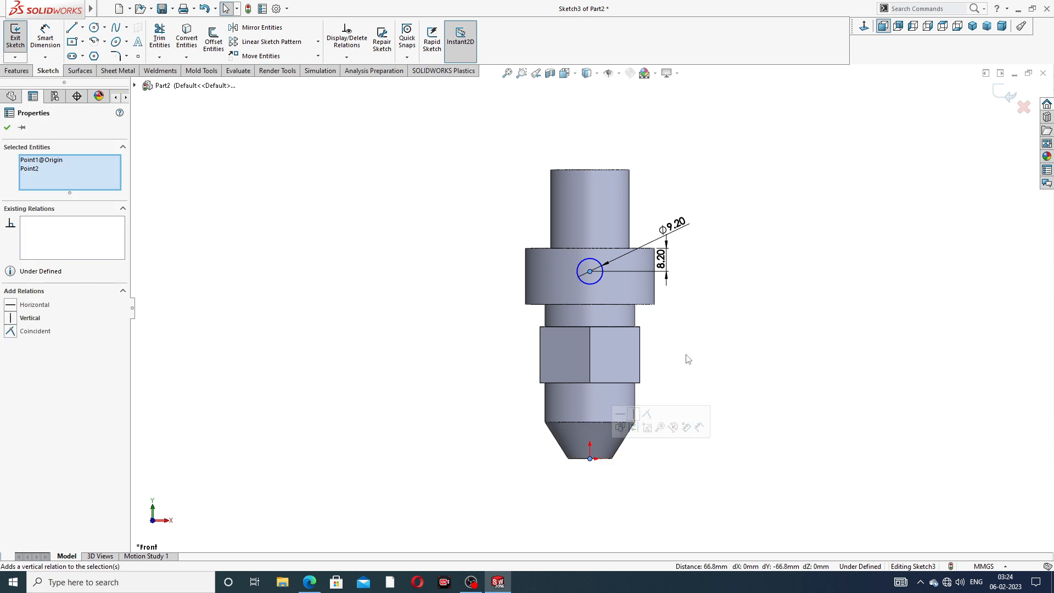
click(634, 414)
click(706, 353)
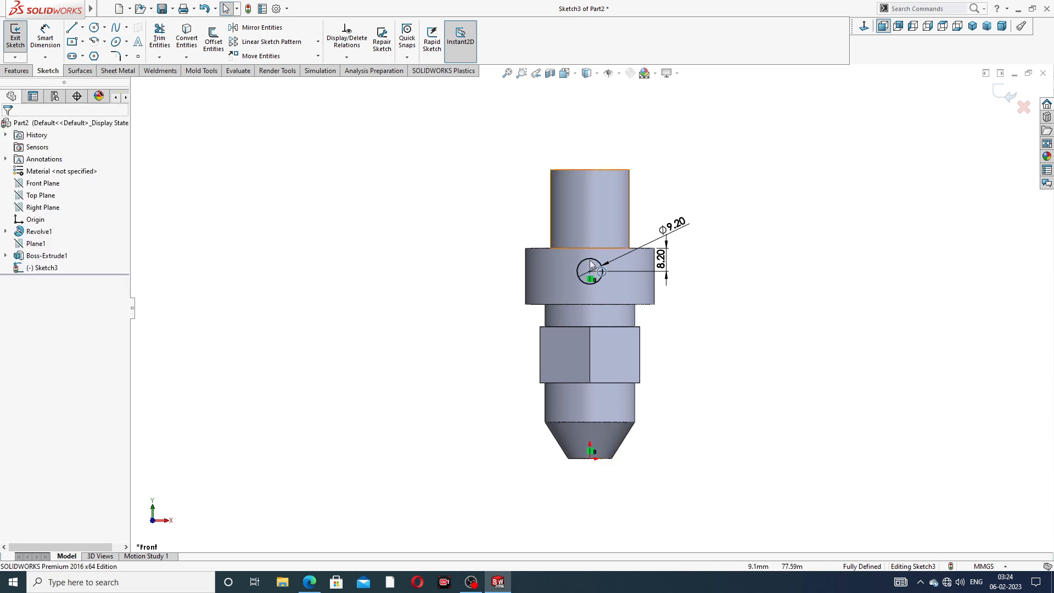
Start a boss extrusion of the circle sketch, beginning at a 32 mm offset from the sketch plane.
scroll(575, 279, down, 2)
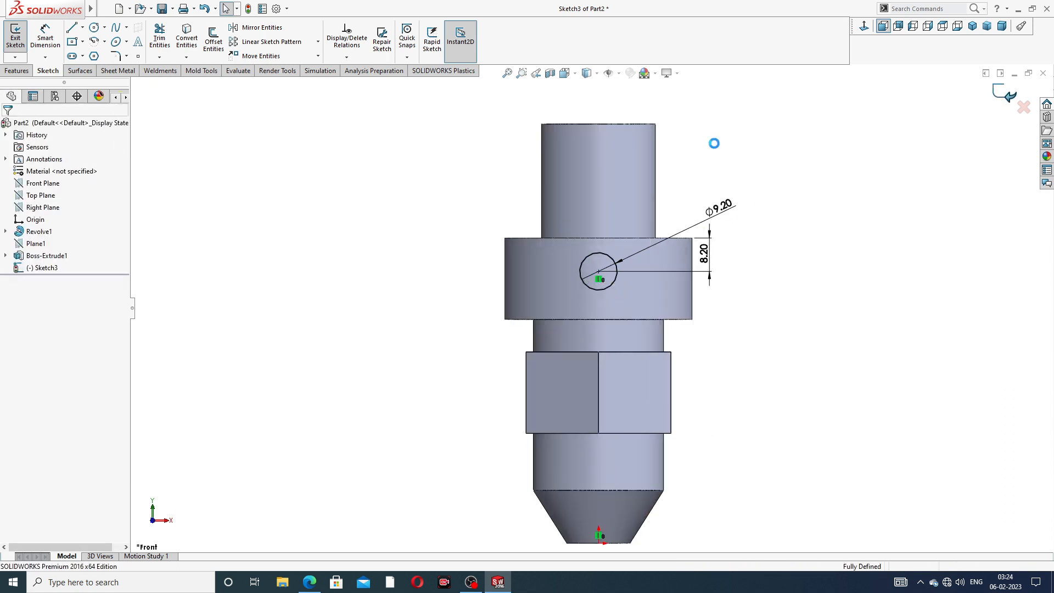
click(33, 49)
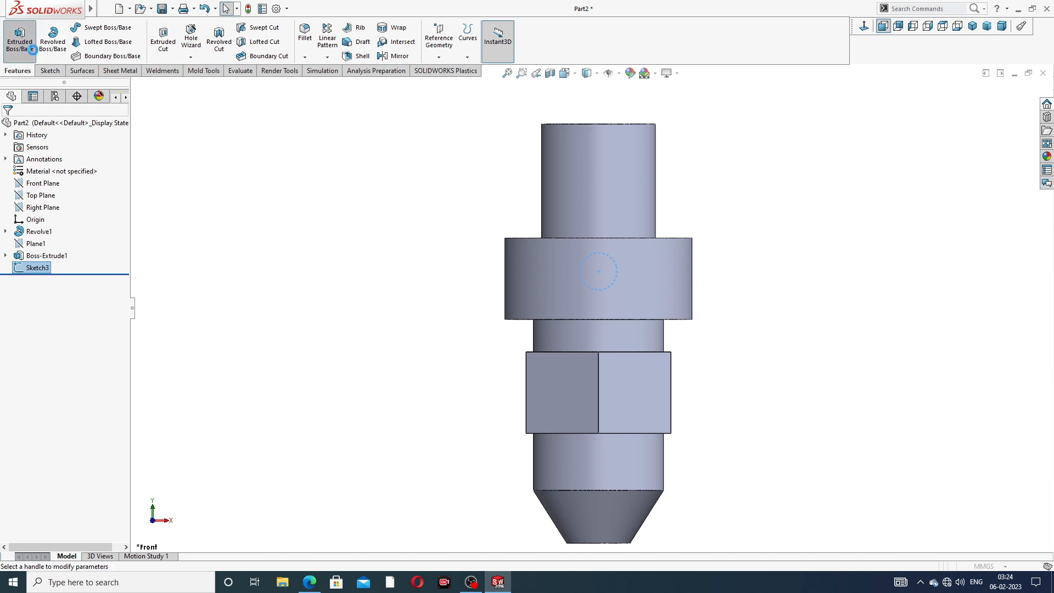
middle_drag(645, 245, 510, 268)
scroll(576, 239, up, 2)
middle_drag(607, 251, 563, 281)
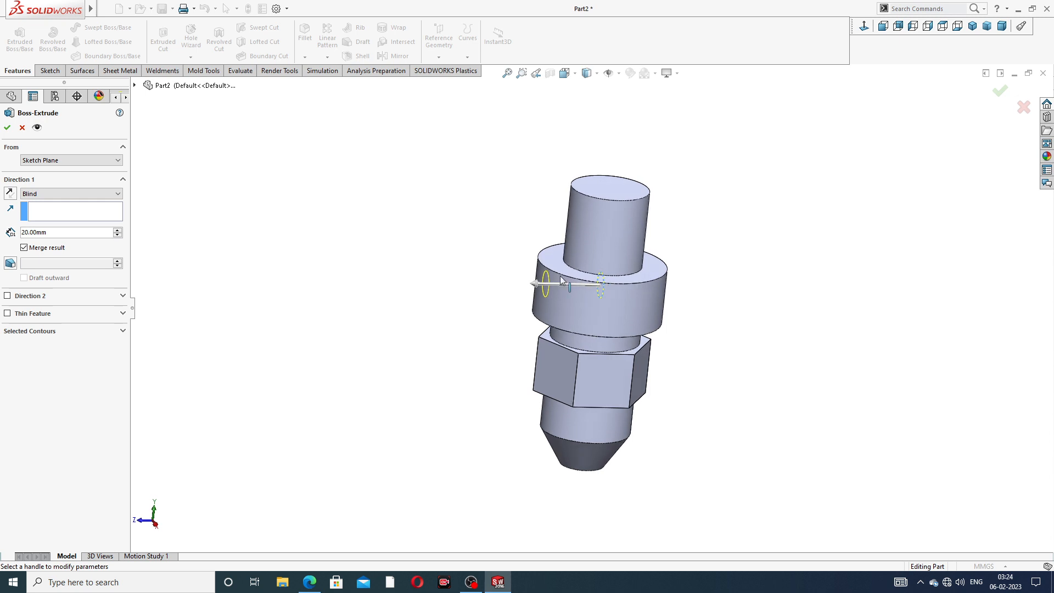
click(53, 161)
click(53, 188)
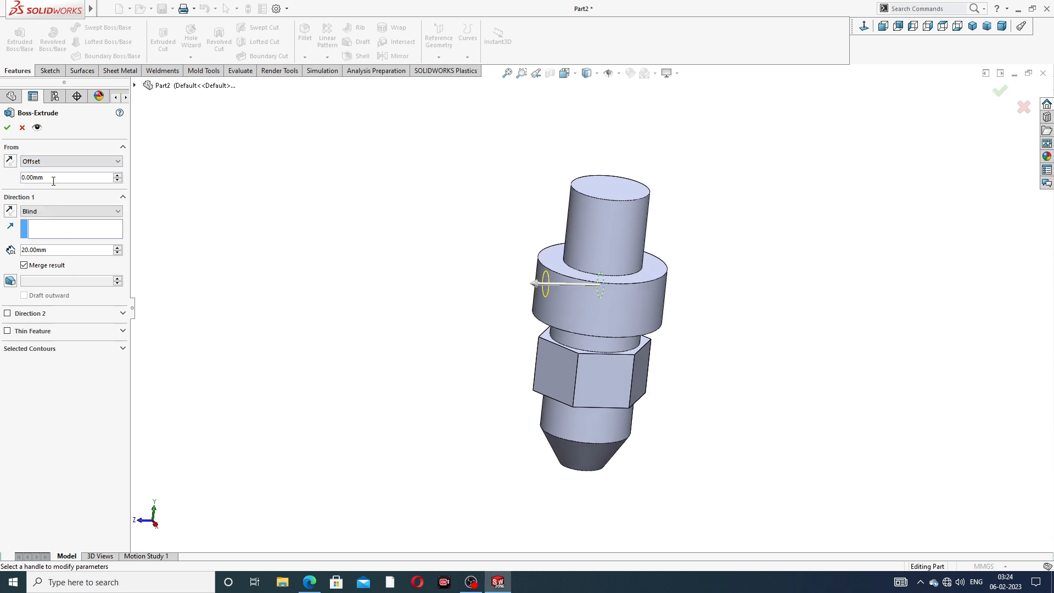
double_click(53, 180)
text(32)
key(Return)
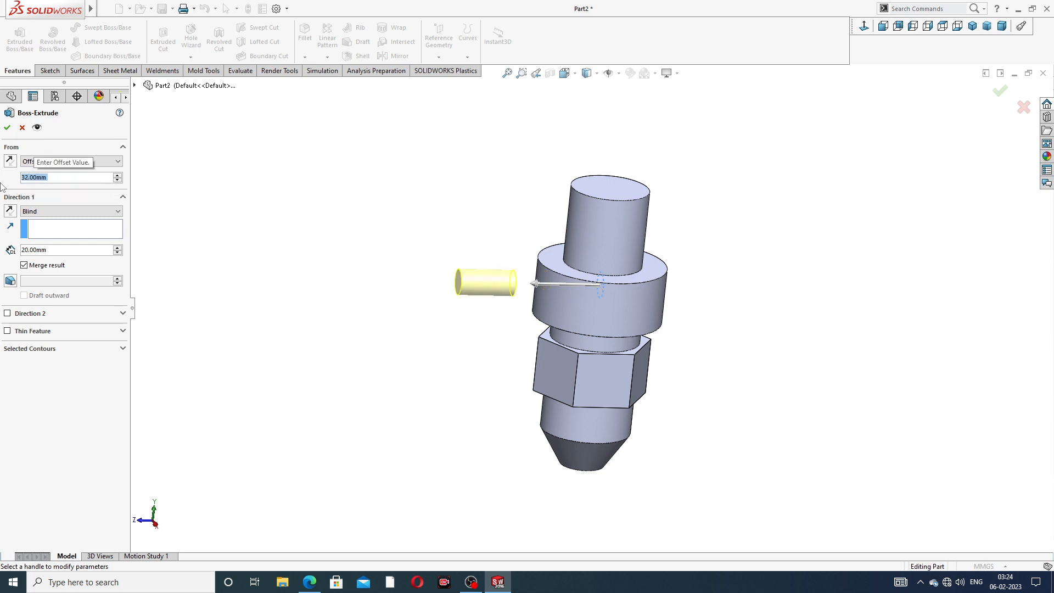
click(10, 160)
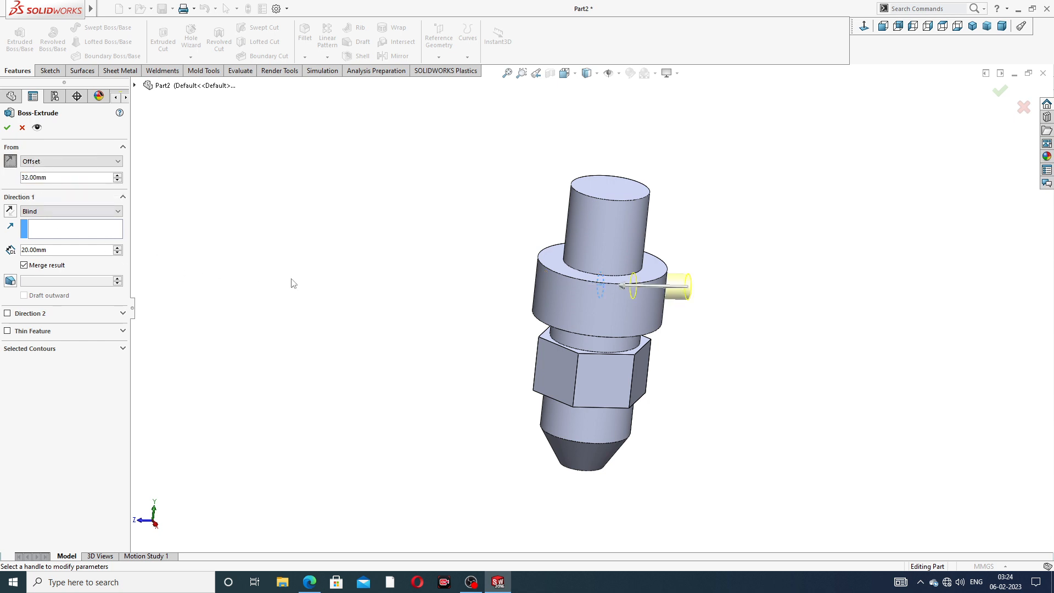
click(10, 161)
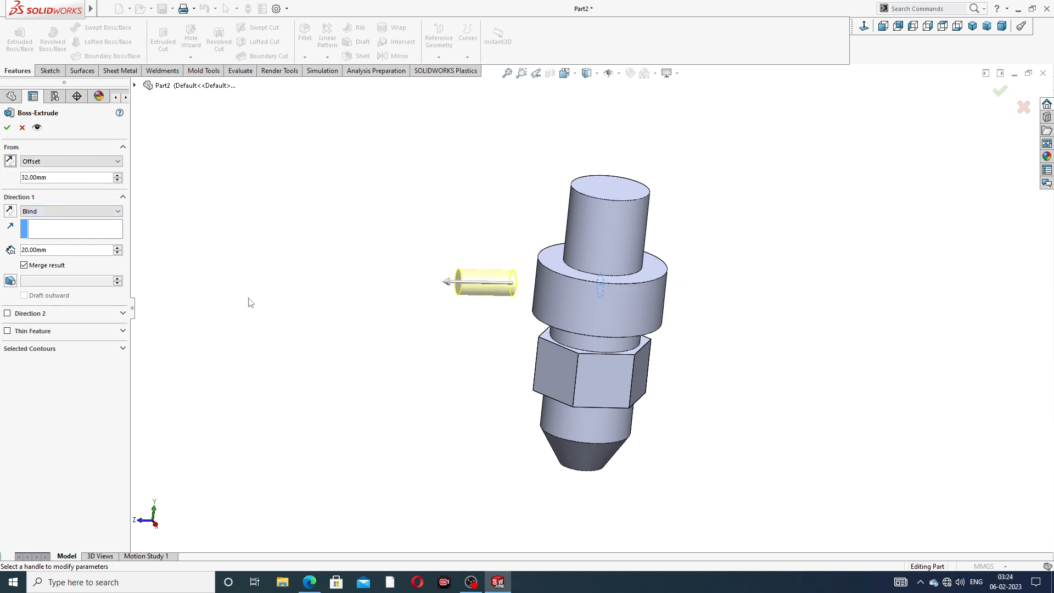
Set the extrusion's end condition to Up To Surface, ending at the wide collar's outer cylindrical face, and finish the side tube.
click(82, 211)
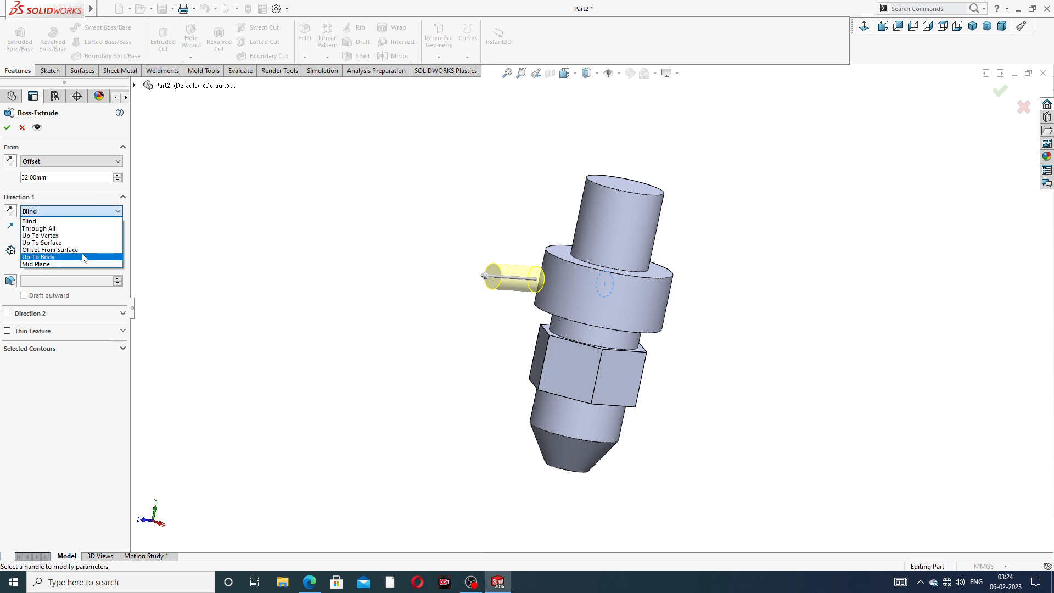
click(66, 243)
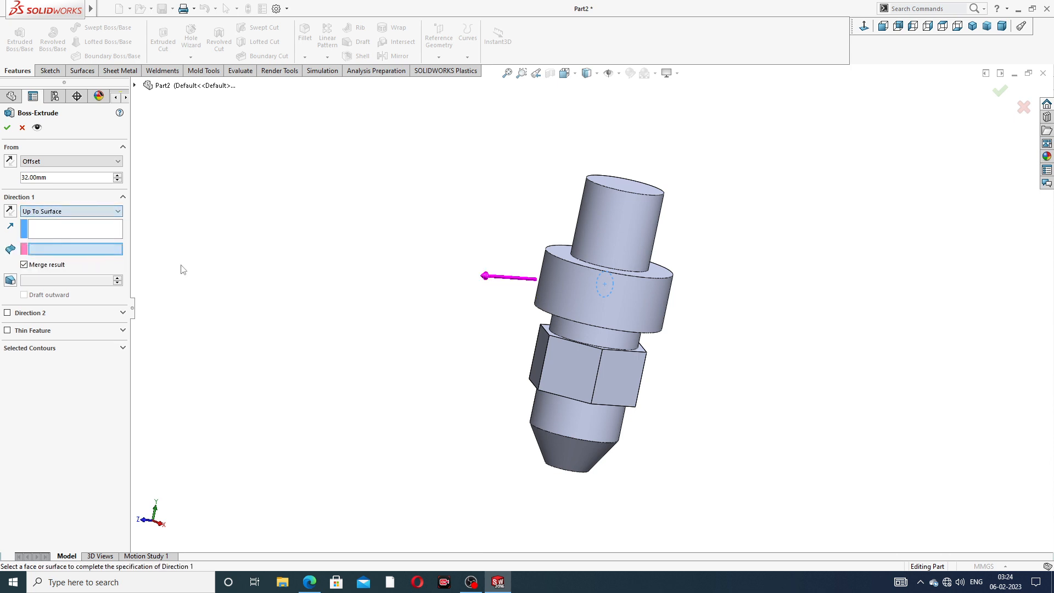
click(559, 271)
scroll(567, 299, down, 2)
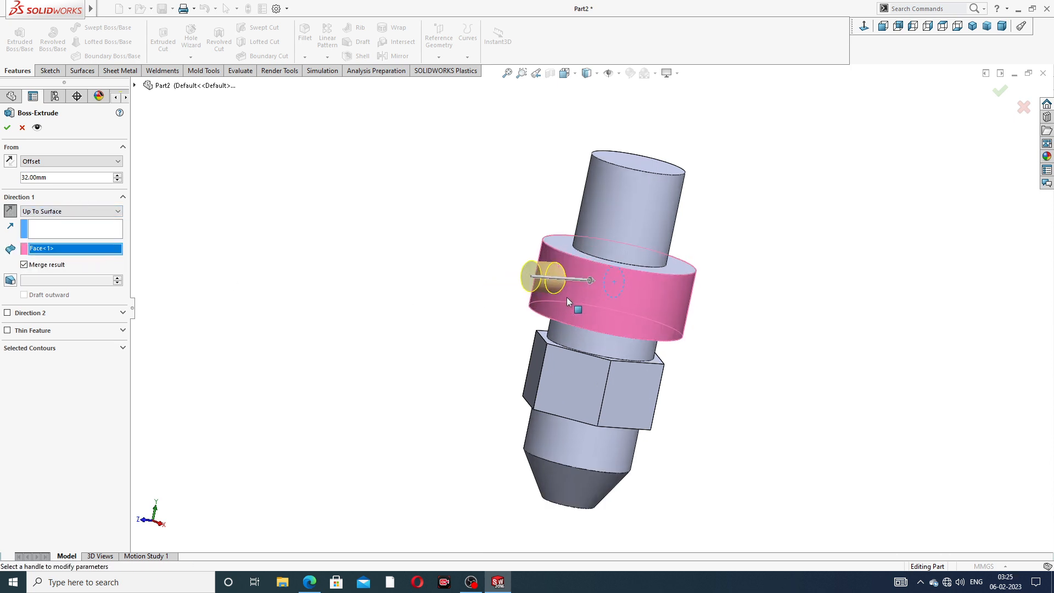
scroll(567, 297, down, 1)
middle_drag(566, 297, 526, 260)
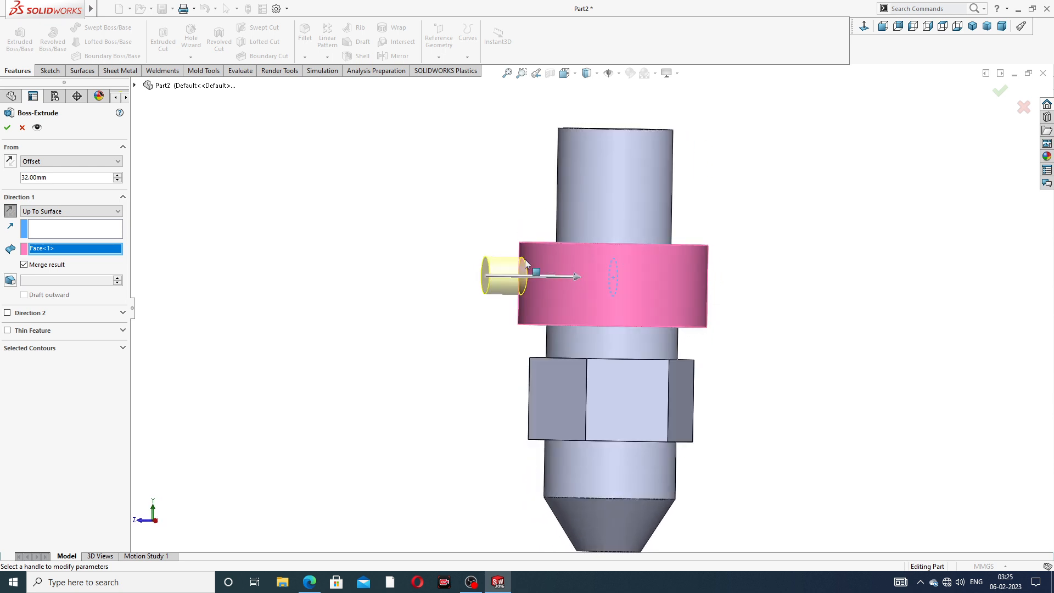
click(8, 128)
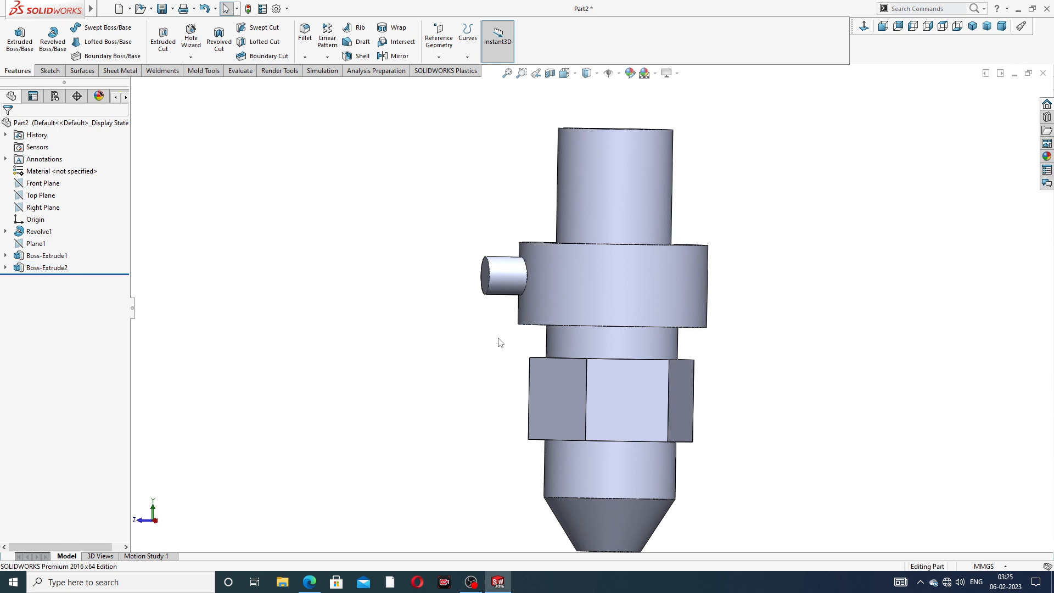
middle_drag(500, 342, 576, 323)
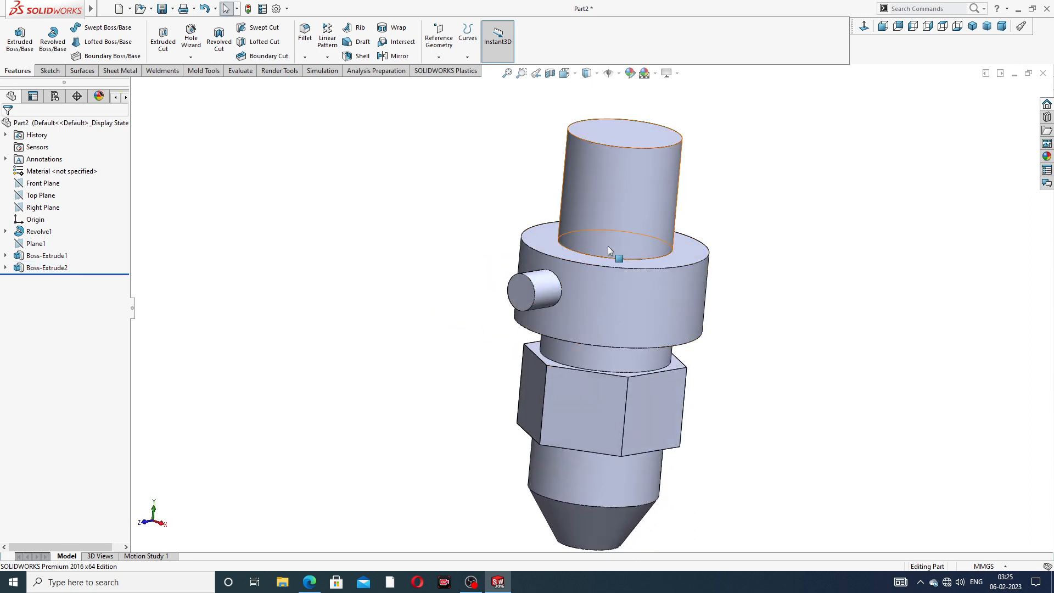
scroll(607, 246, up, 2)
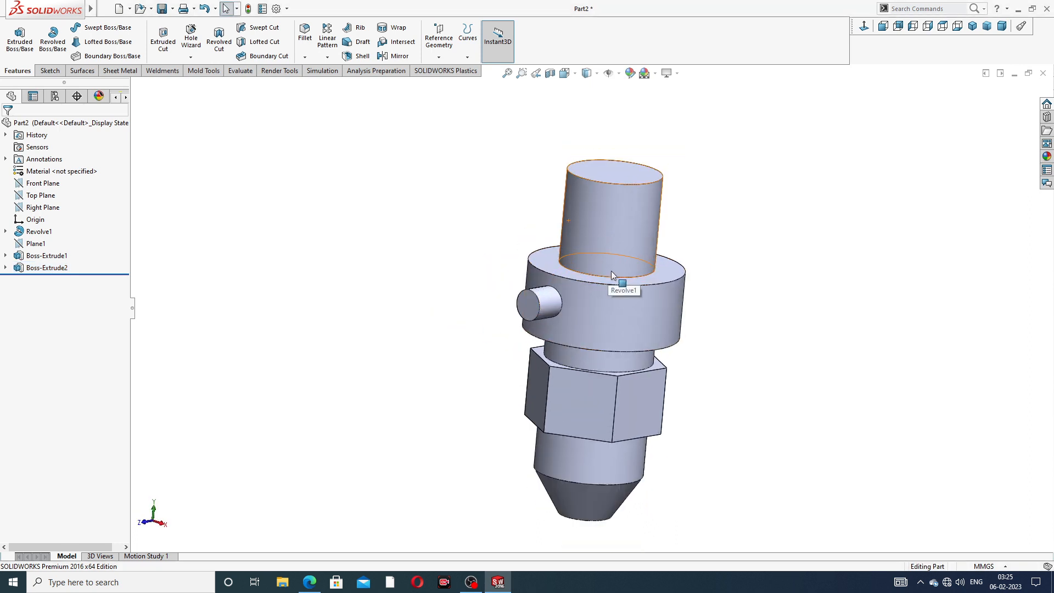
middle_drag(611, 271, 650, 268)
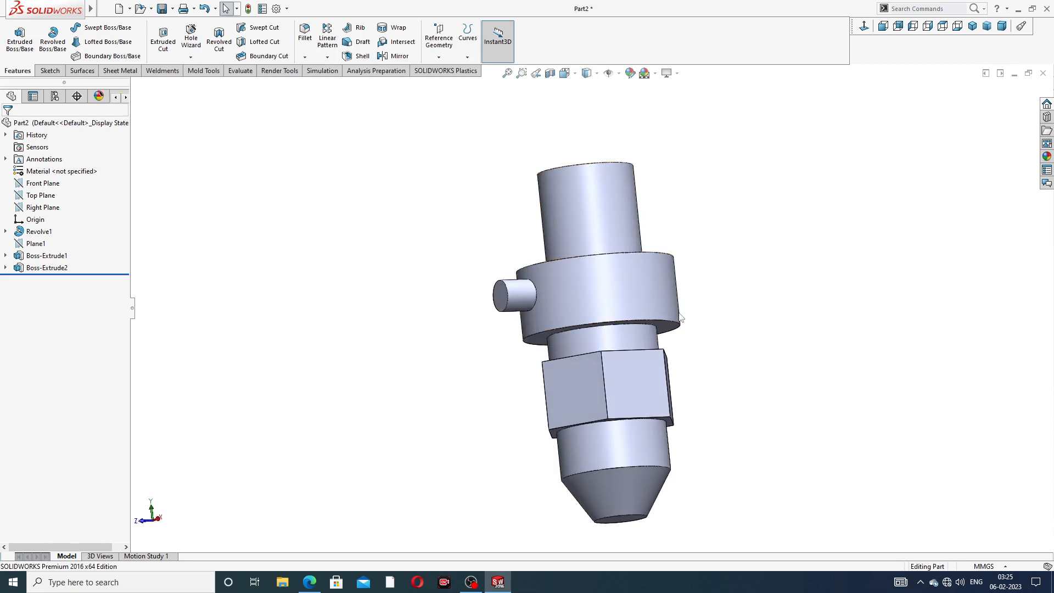
scroll(670, 348, up, 2)
middle_drag(653, 416, 656, 447)
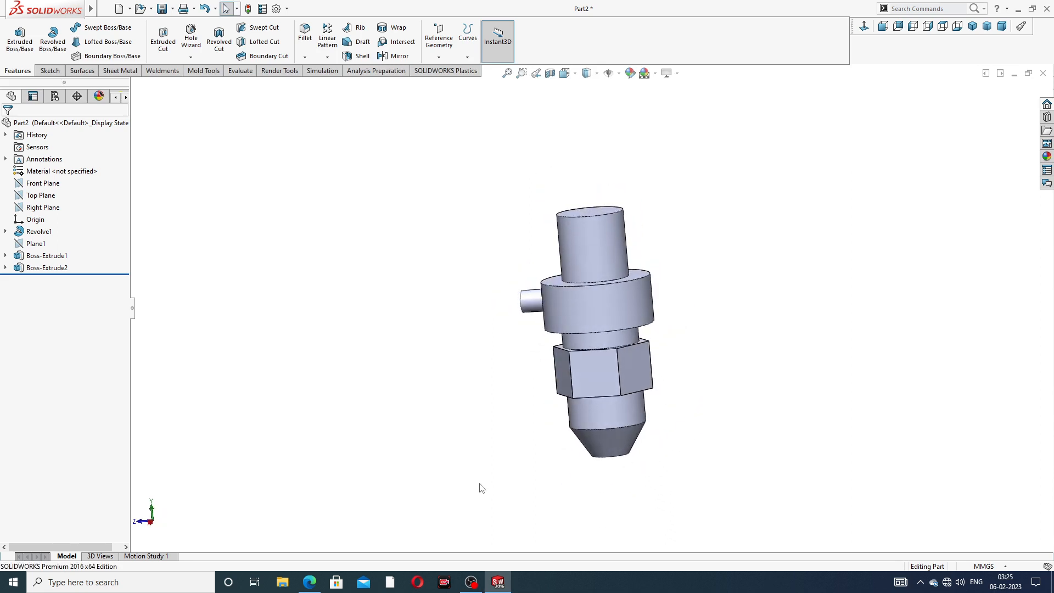
Check the nozzle drawing's section view and open a new sketch on the Right Plane, viewed normal to it.
click(309, 582)
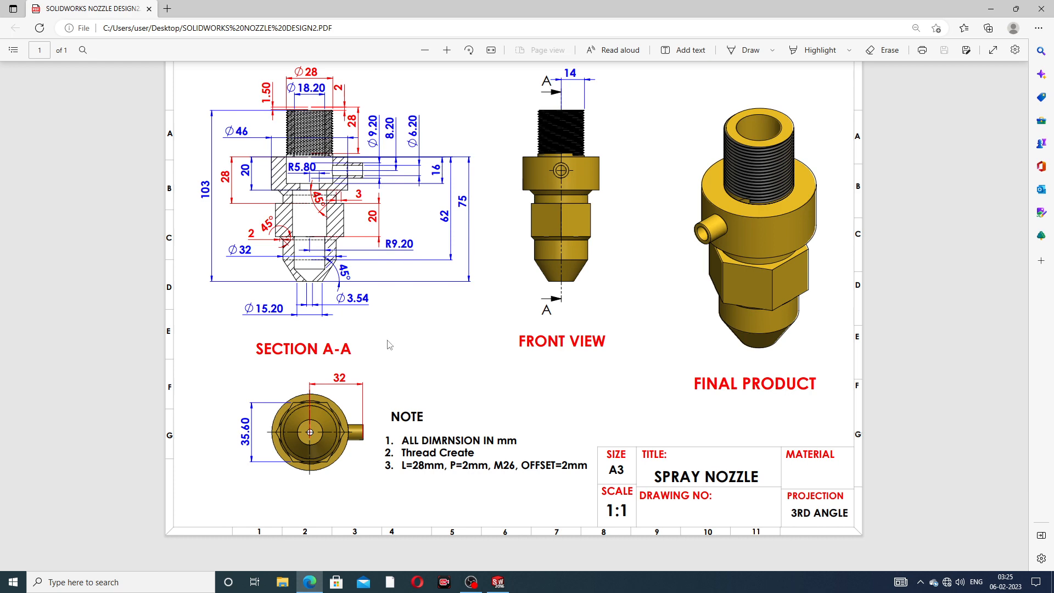
click(310, 582)
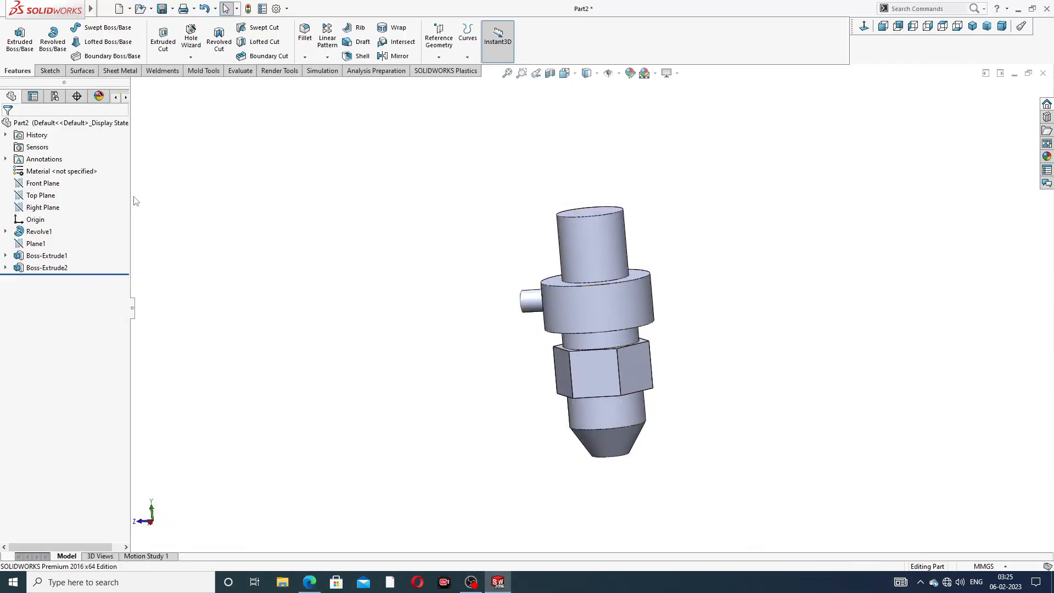
click(54, 209)
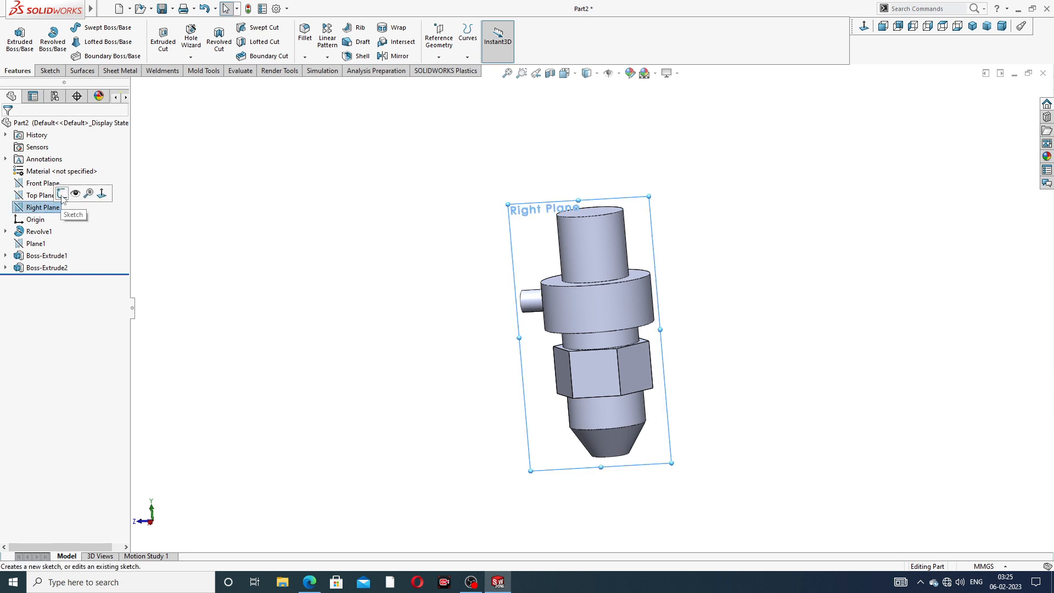
click(175, 93)
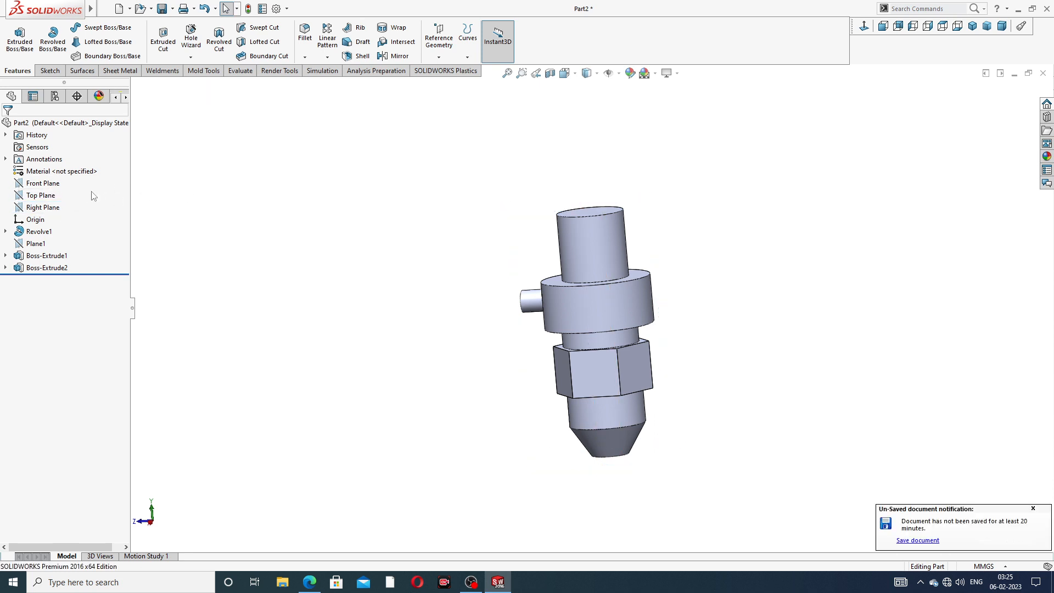
click(43, 183)
click(223, 234)
click(56, 213)
click(63, 193)
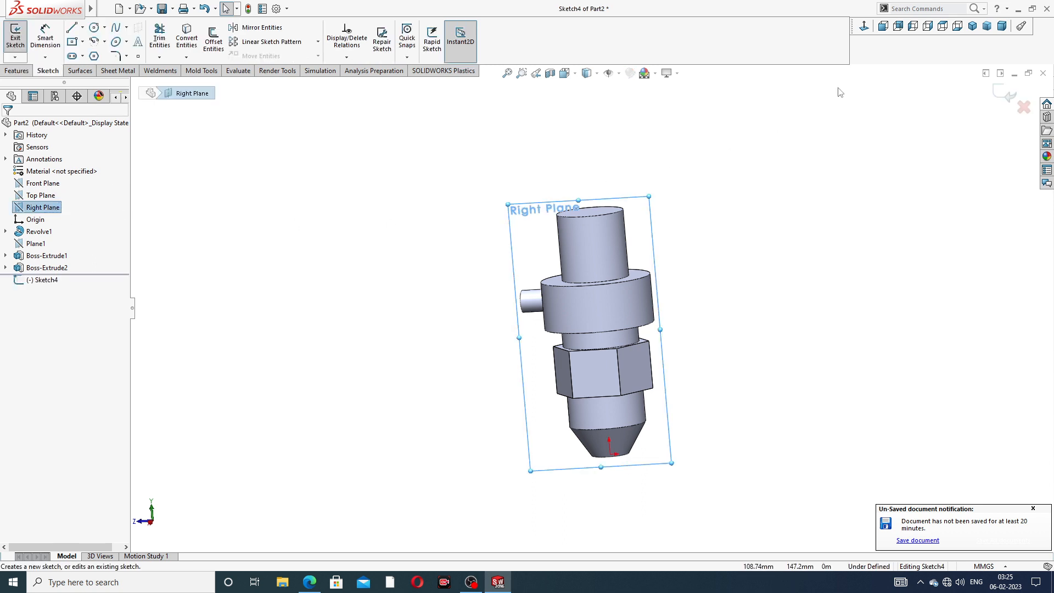
click(863, 26)
scroll(654, 208, down, 2)
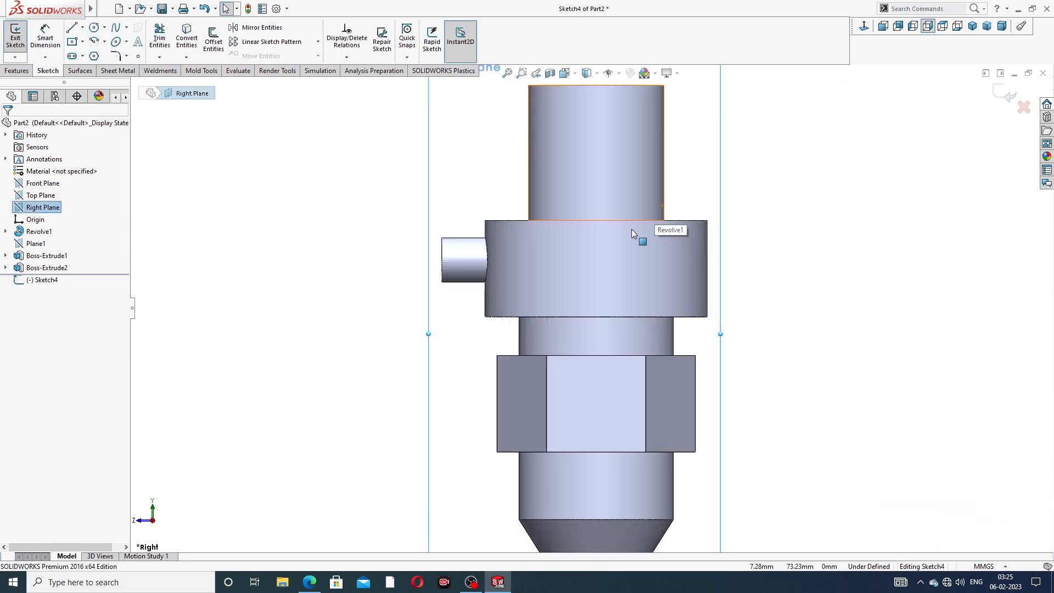
scroll(632, 229, up, 2)
Sketch a vertical line from the nozzle's top edge midpoint to the origin, plus a 45° line rising about 7.3 mm outward from the origin.
click(71, 26)
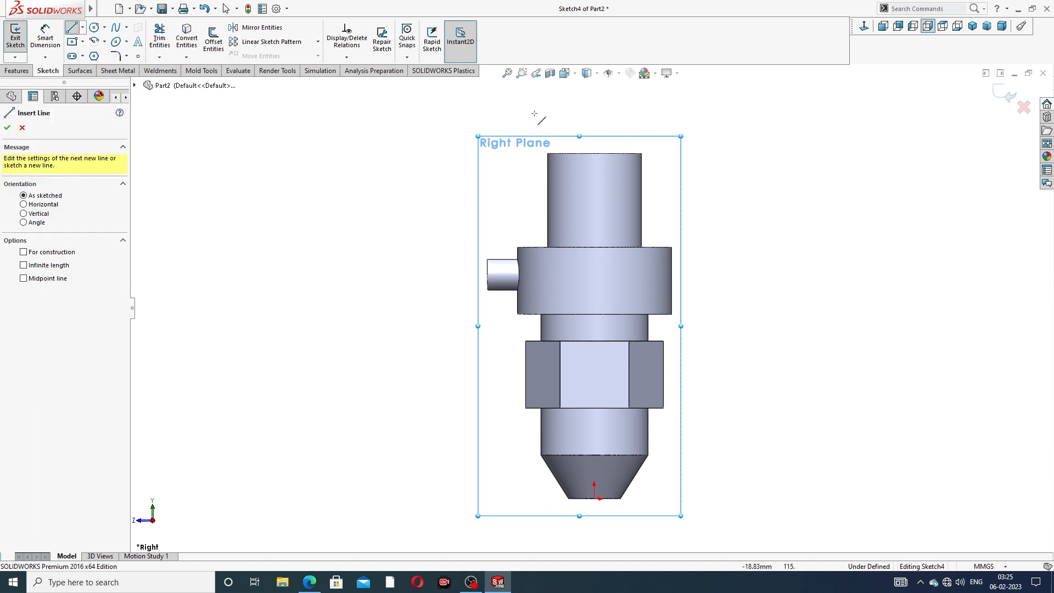
click(594, 153)
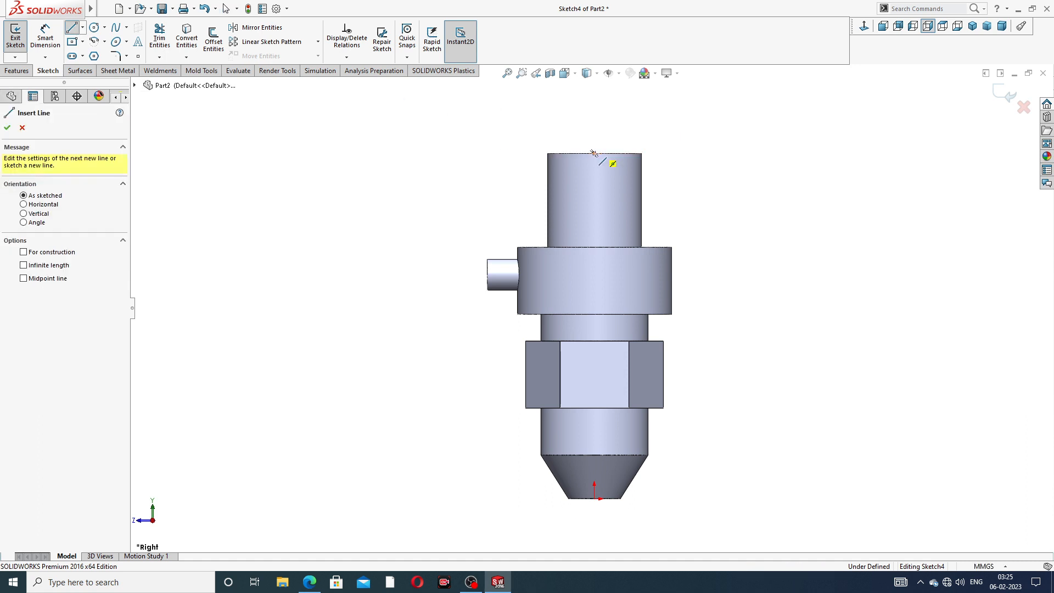
click(594, 499)
scroll(596, 494, down, 3)
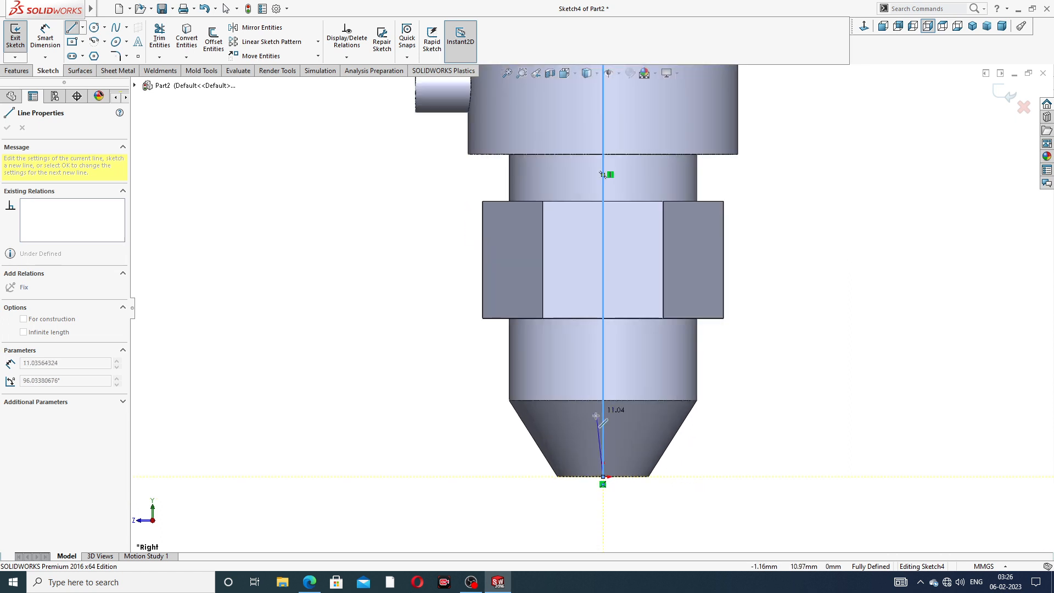
click(572, 446)
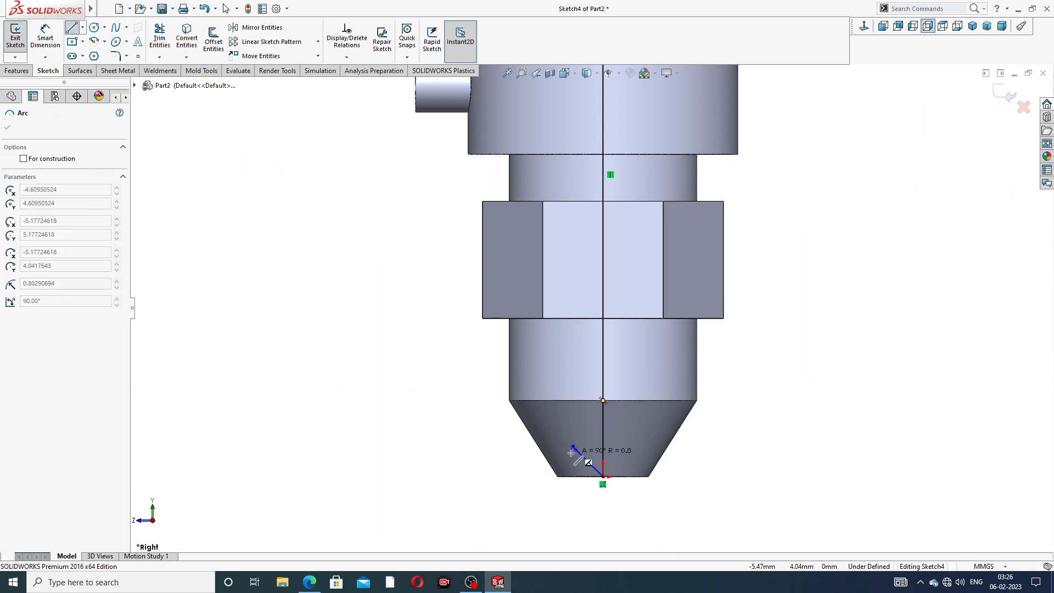
key(Escape)
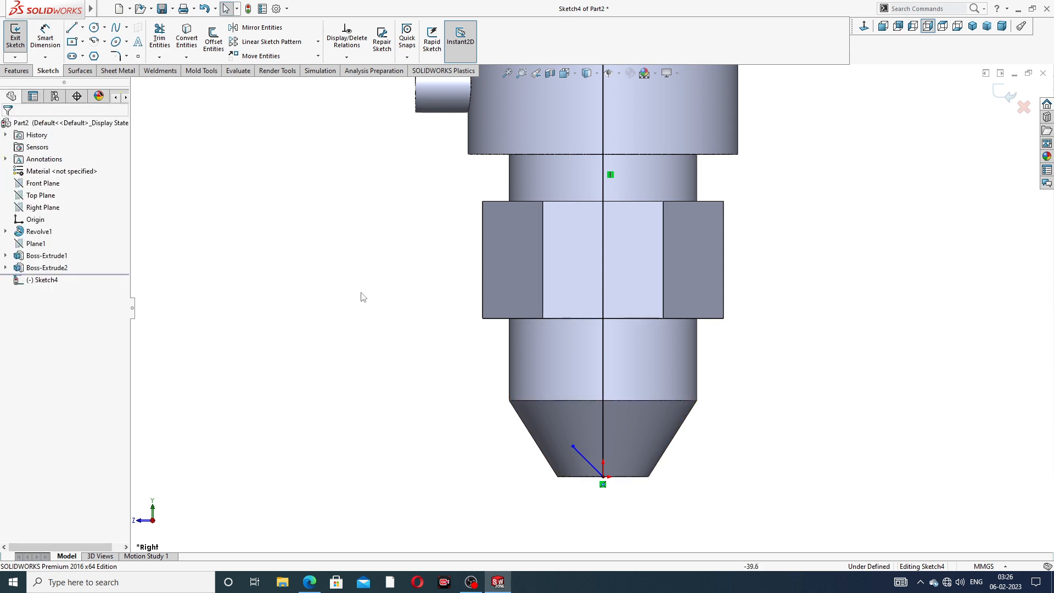
Extend the bore profile from the sloped line with a vertical line to the cone's upper edge and a horizontal line about 3.4 mm outward.
click(72, 27)
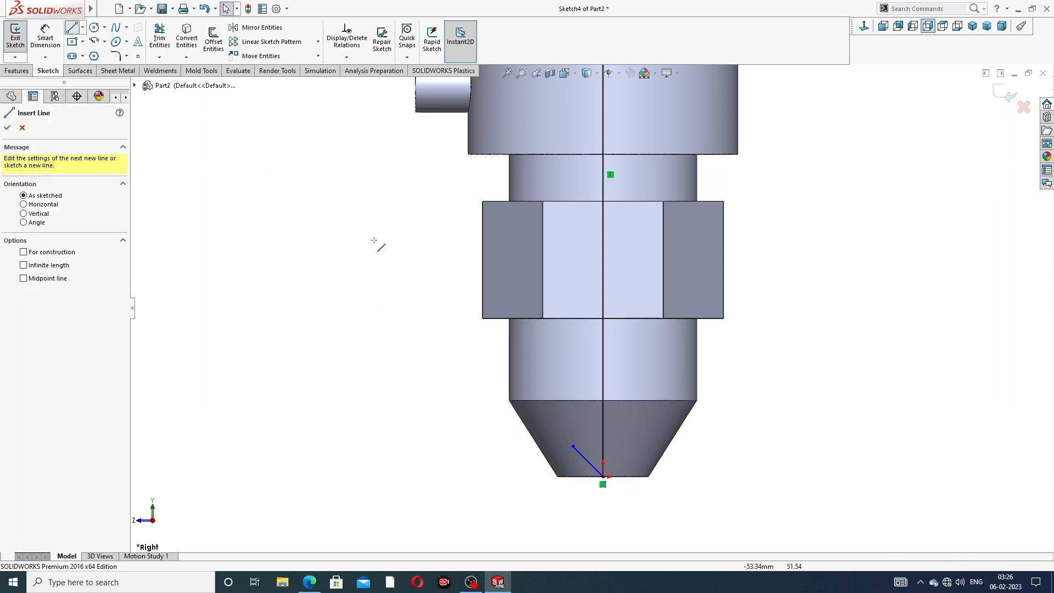
click(573, 445)
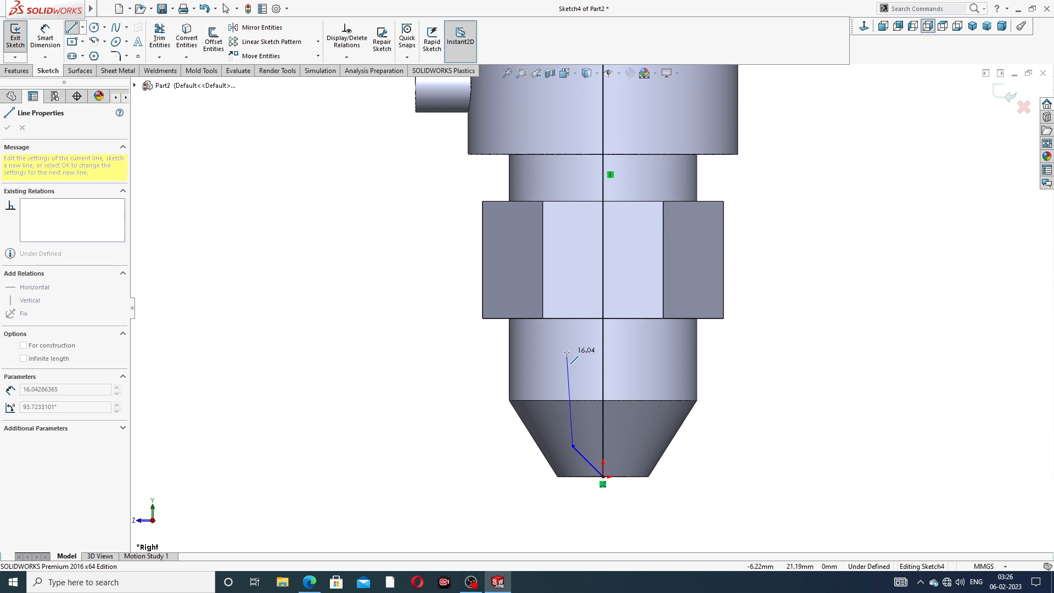
click(572, 401)
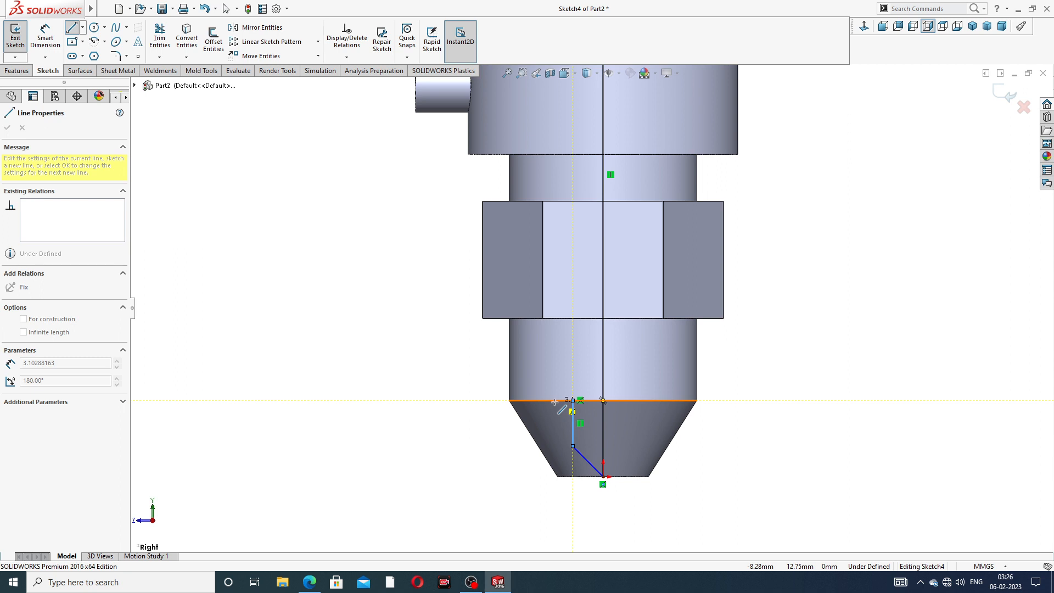
click(553, 400)
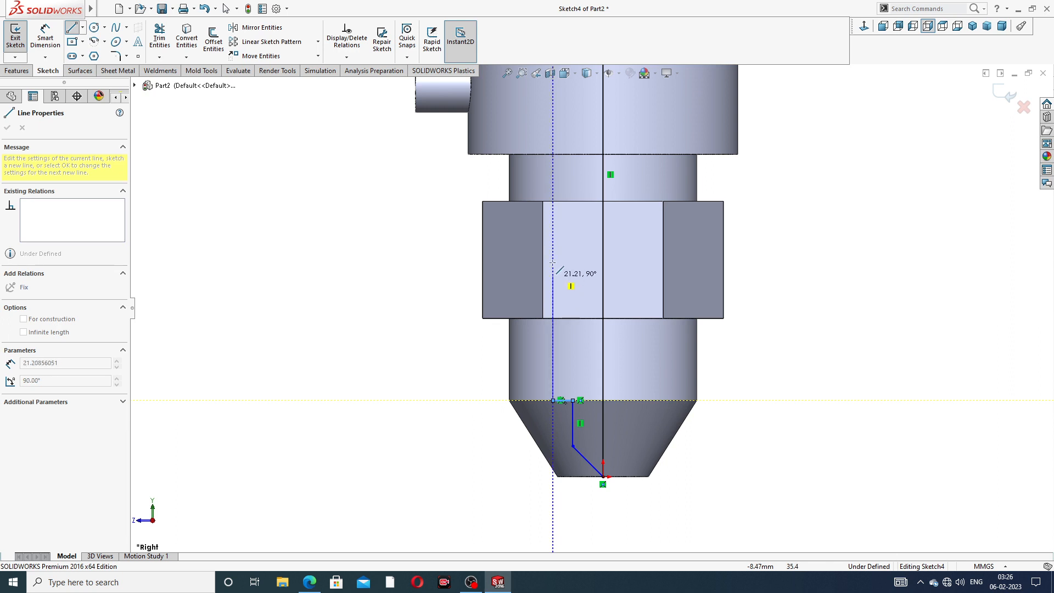
Continue the bore profile with a vertical line up to the collar's lower edge and a horizontal line about 4.8 mm inward.
scroll(542, 166, up, 1)
scroll(576, 203, up, 2)
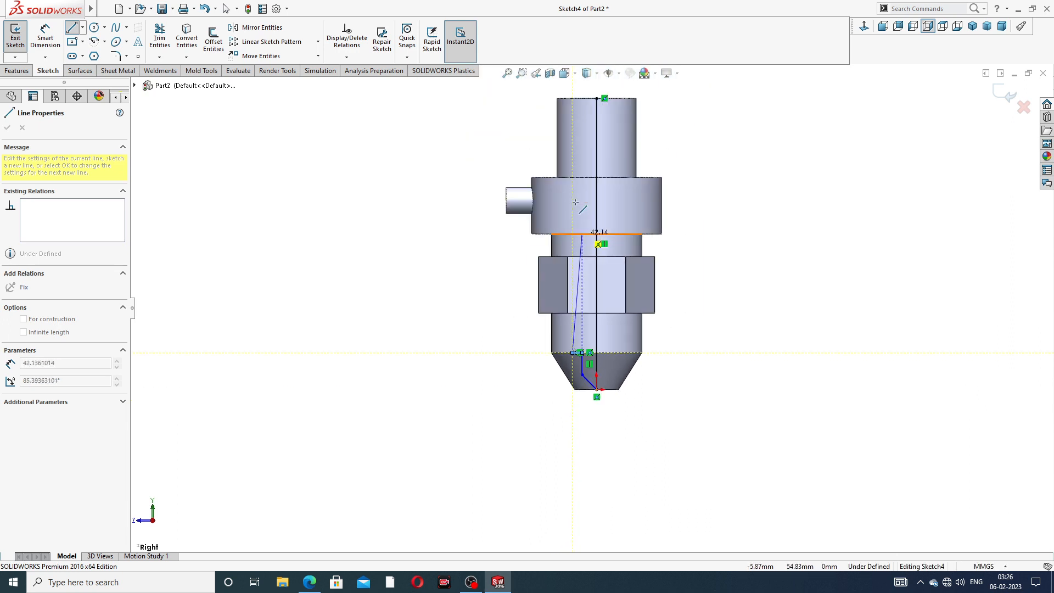
scroll(598, 241, down, 4)
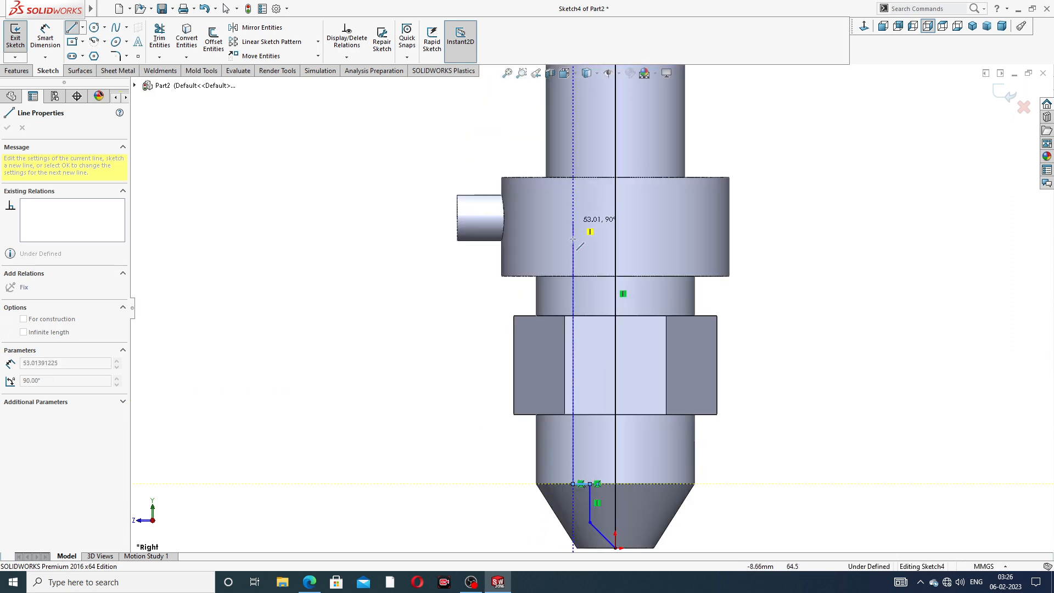
click(573, 275)
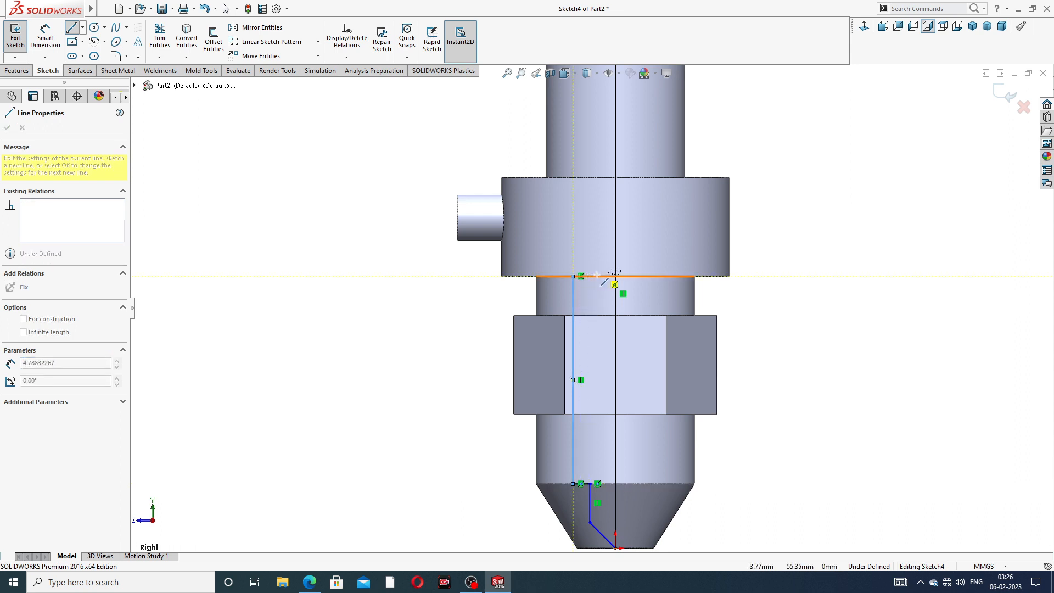
click(597, 276)
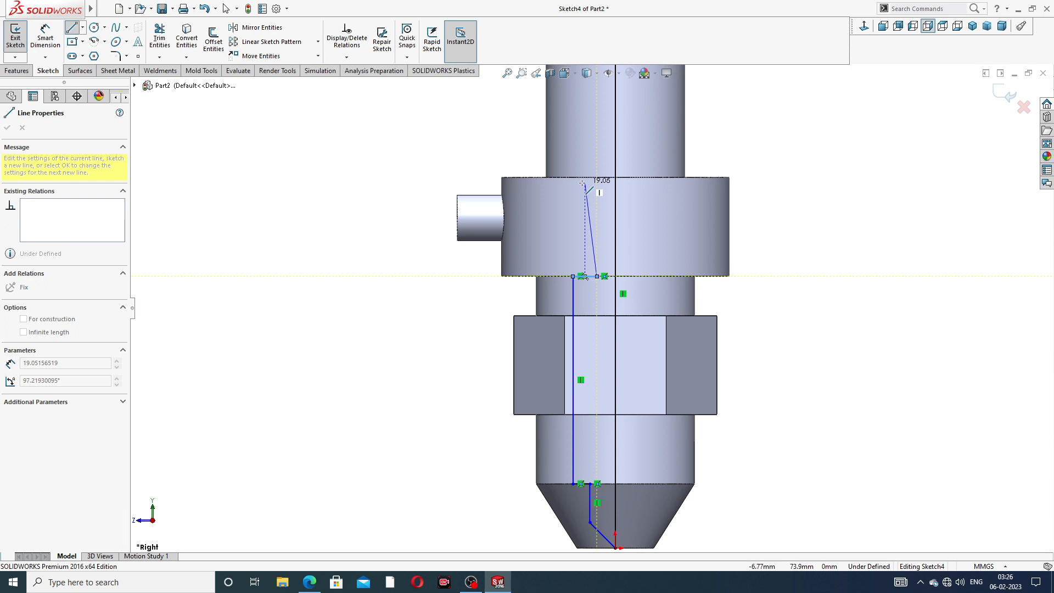
Continue the bore profile inside the collar: about 4.9 mm up, horizontally outward, about 15.1 mm up to the collar's upper edge, and about 6.2 mm inward.
click(597, 252)
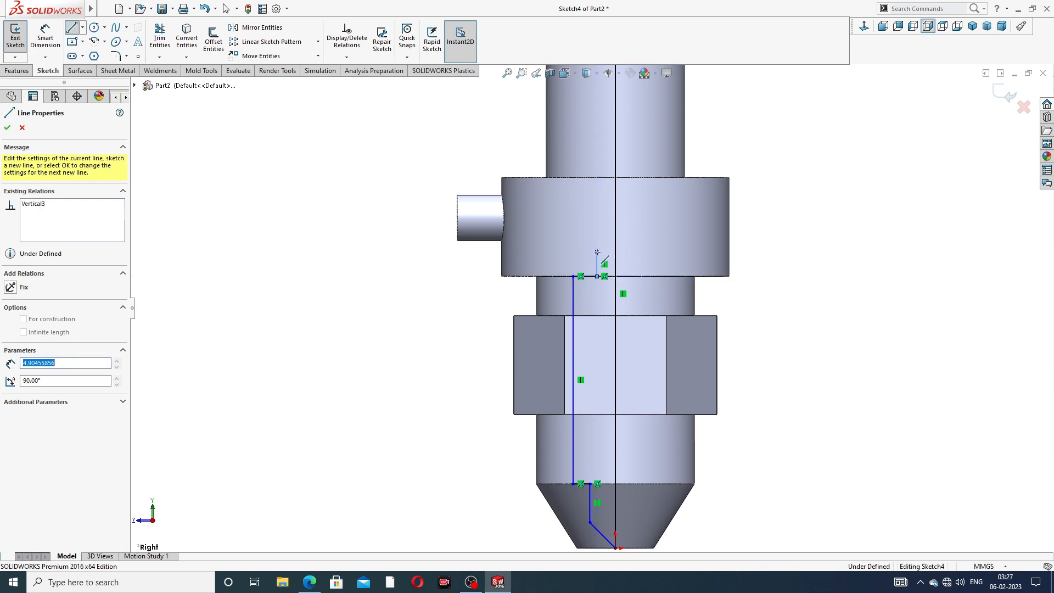
click(546, 251)
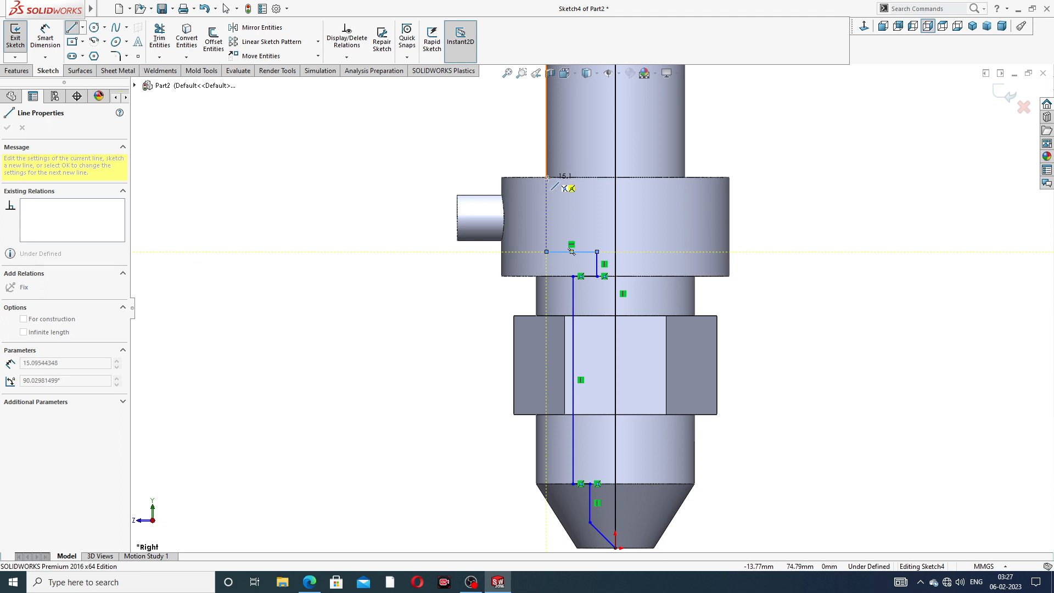
click(547, 178)
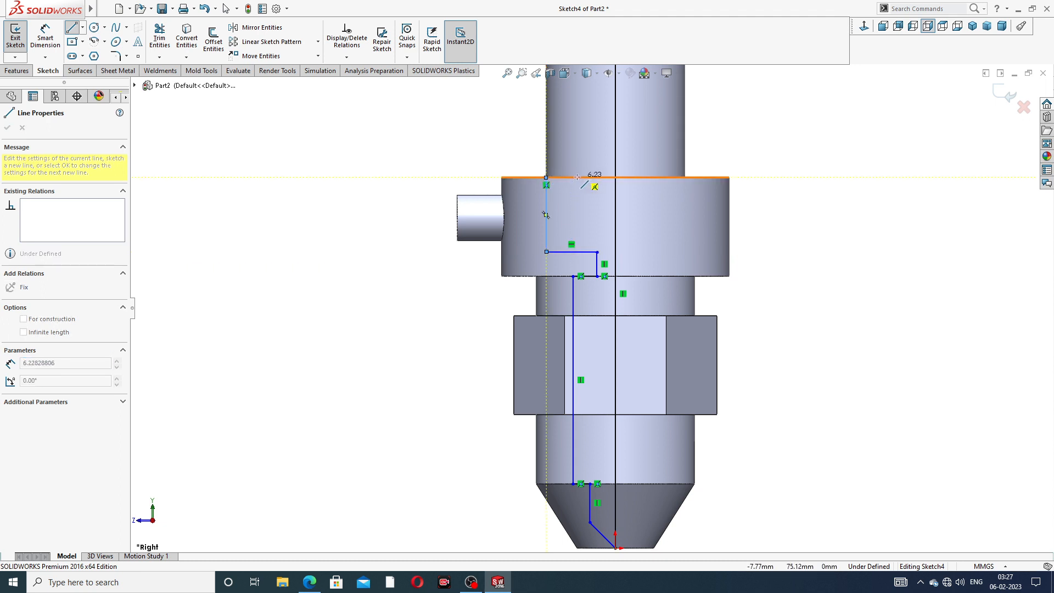
click(577, 177)
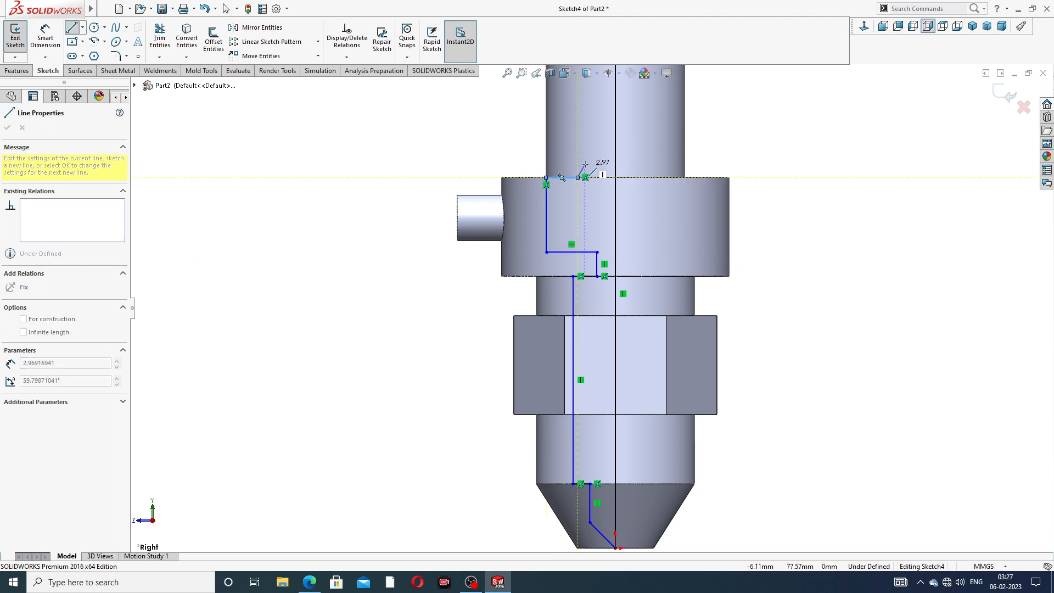
Close the bore profile with a 28 mm vertical line to the nozzle's top edge and a horizontal line about 7.7 mm long to the centre line.
scroll(590, 307, down, 5)
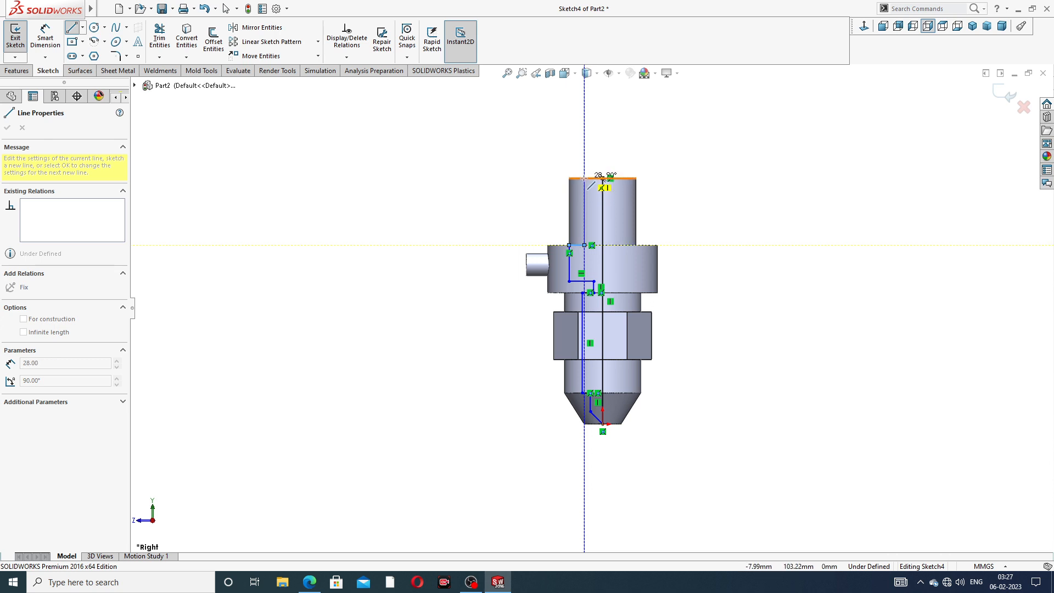
scroll(603, 179, up, 5)
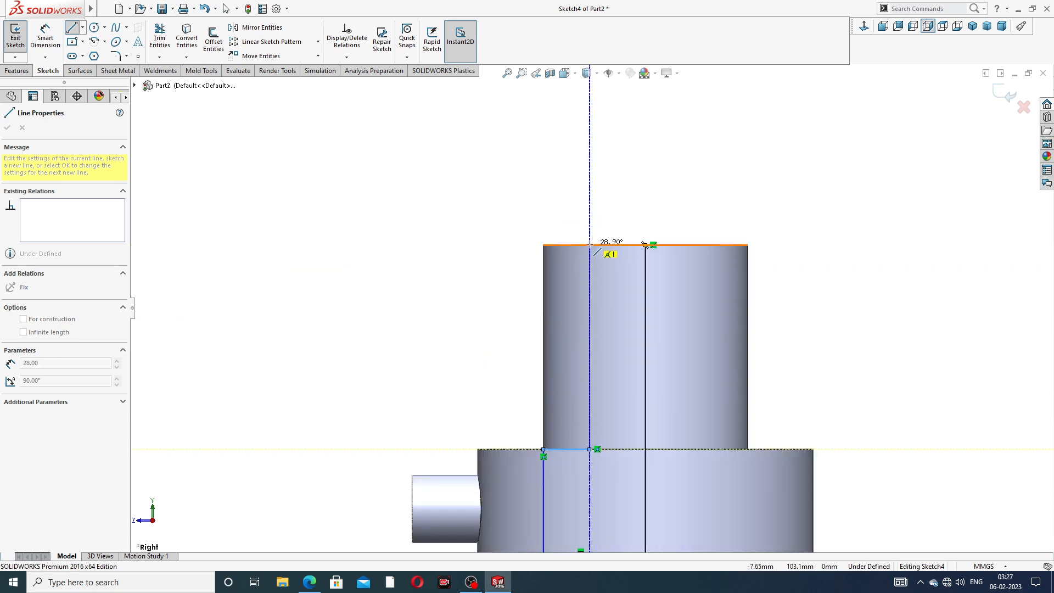
click(591, 245)
click(645, 244)
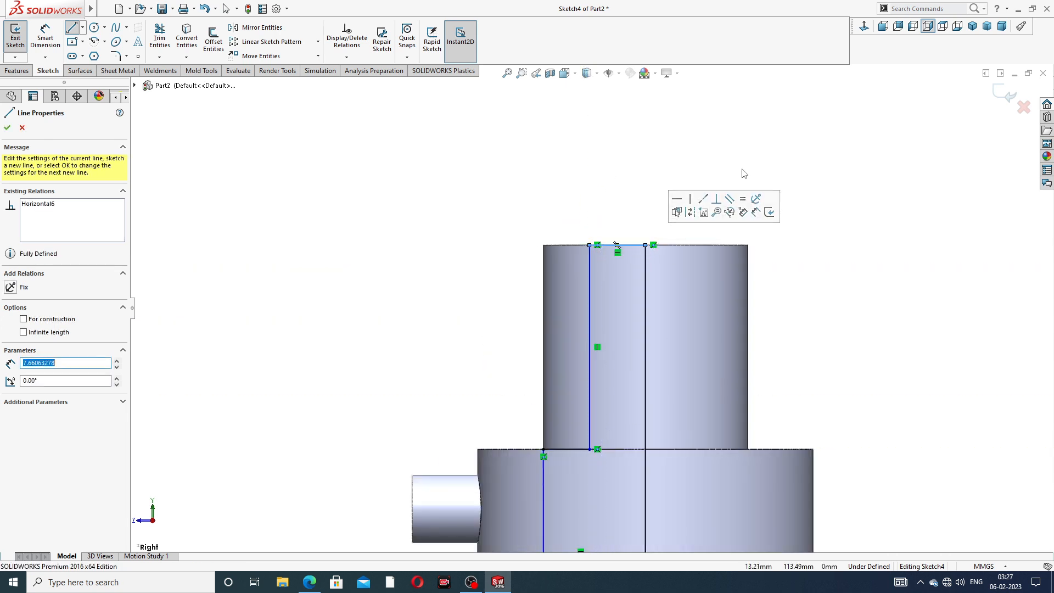
right_click(746, 170)
click(769, 179)
Make the vertical bore line inside the collar collinear with the silhouette edge of the upper cylinder.
scroll(590, 307, down, 5)
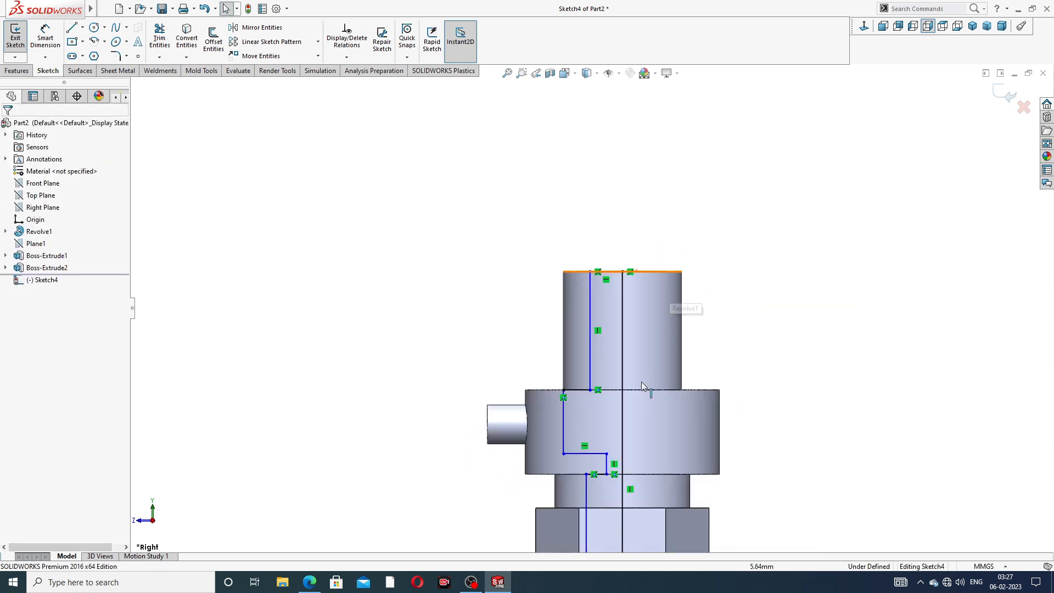
scroll(642, 383, down, 3)
scroll(610, 422, up, 7)
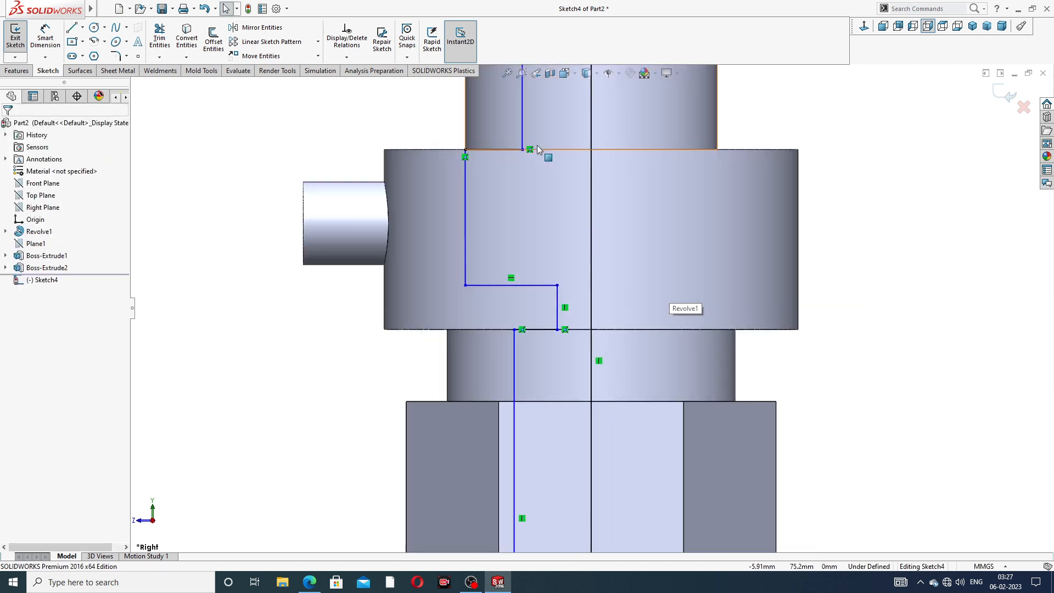
scroll(538, 149, down, 3)
scroll(531, 234, up, 2)
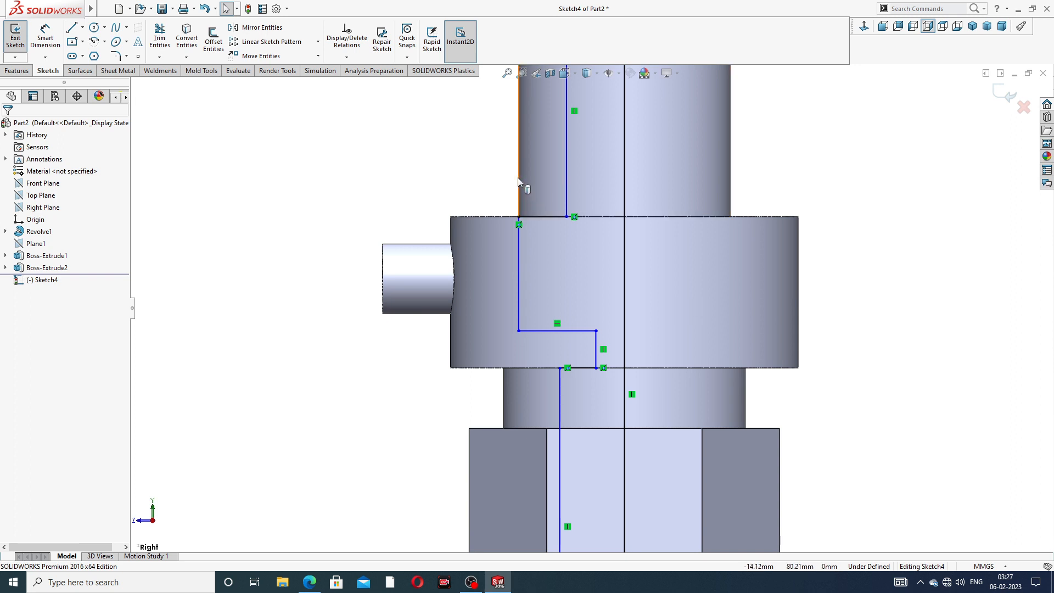
ctrl+click(518, 176)
ctrl+click(519, 238)
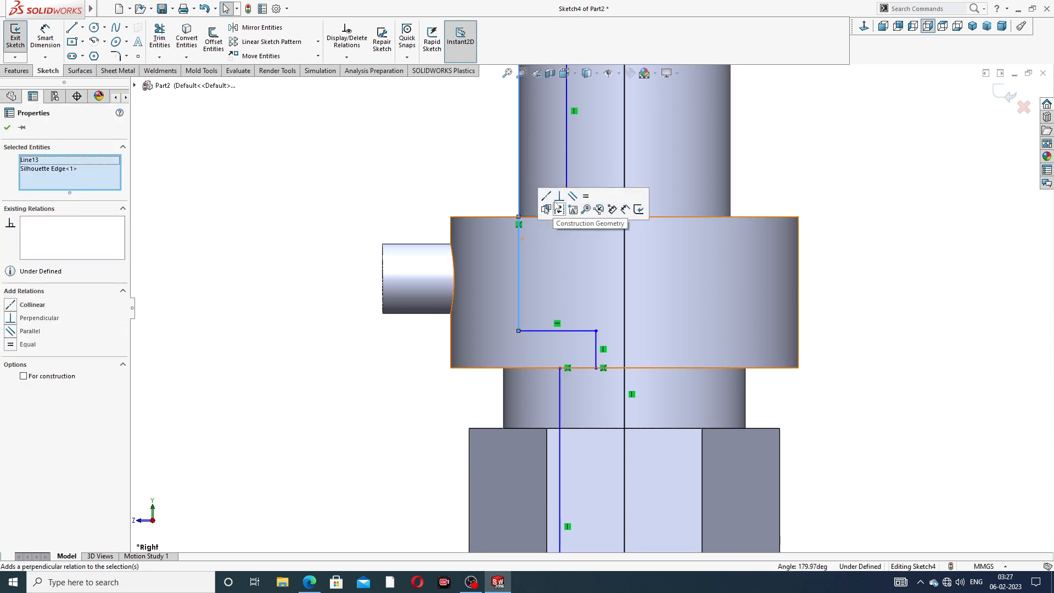
click(546, 195)
scroll(805, 249, down, 3)
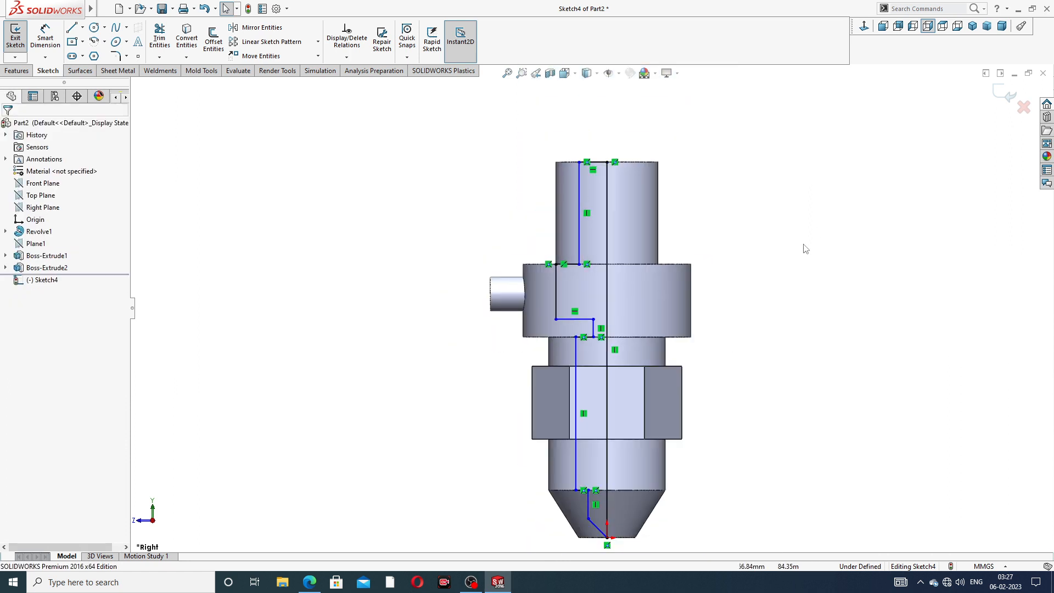
Make the long vertical bore line through the hexagonal section collinear with the vertical bore line inside the collar.
scroll(593, 404, up, 3)
click(538, 246)
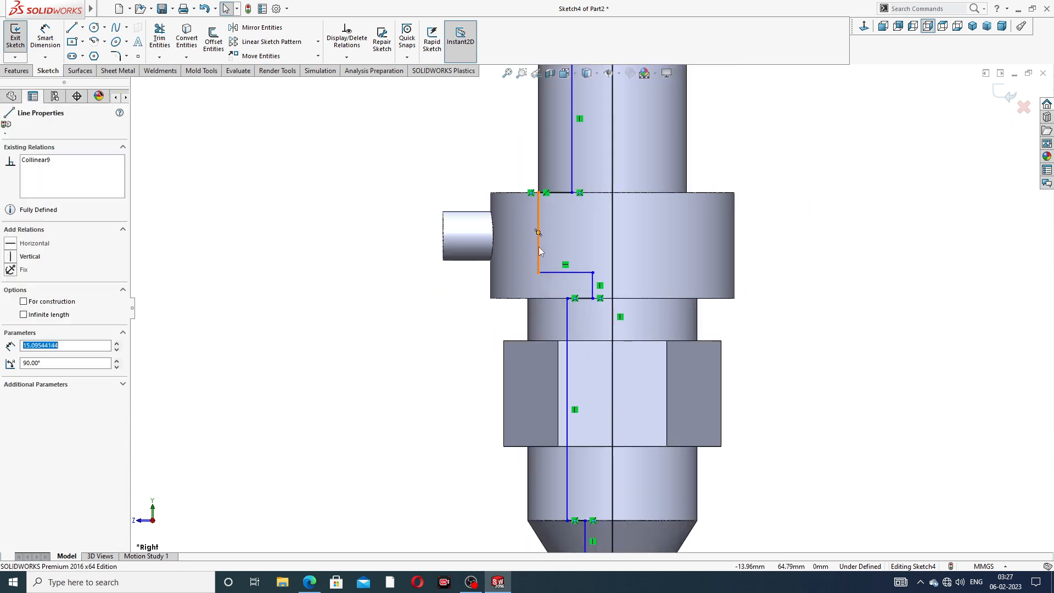
click(566, 358)
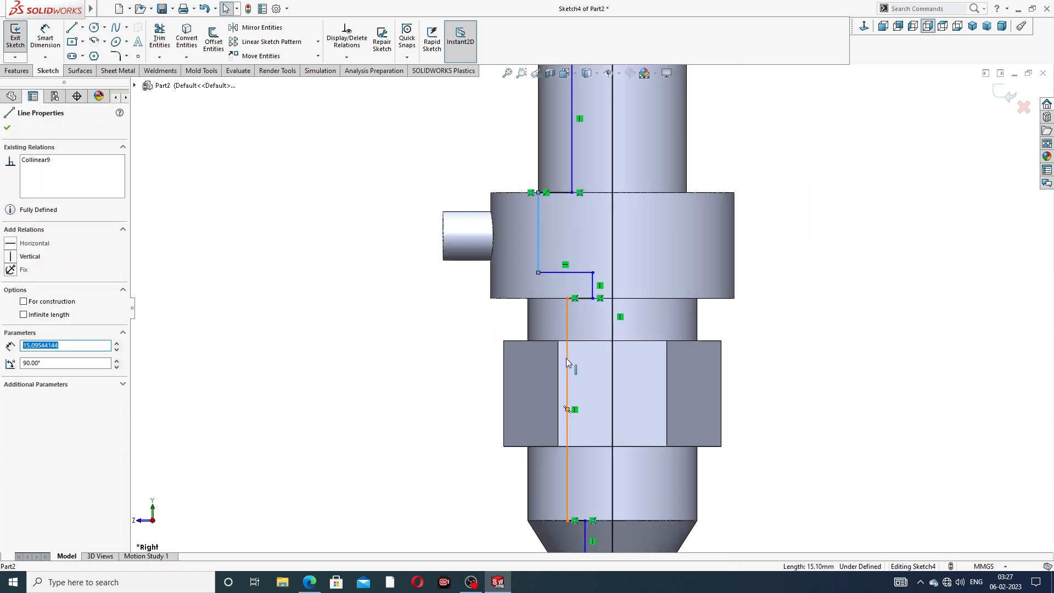
ctrl+click(567, 359)
click(623, 312)
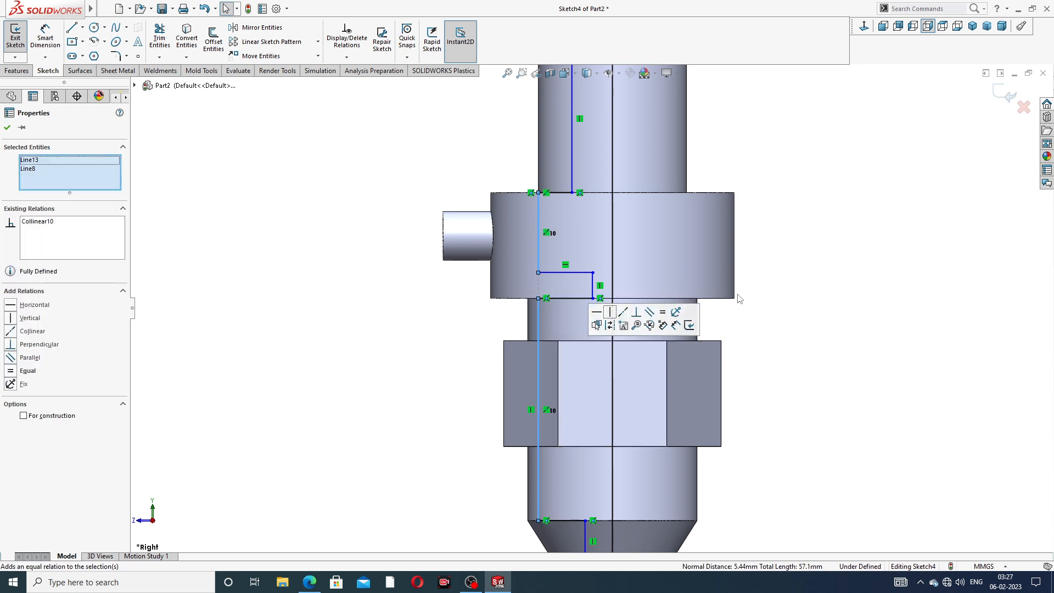
click(812, 294)
Delete the 45° sloped line between the origin and the short vertical bore line in the cone.
scroll(818, 294, down, 2)
scroll(678, 423, up, 1)
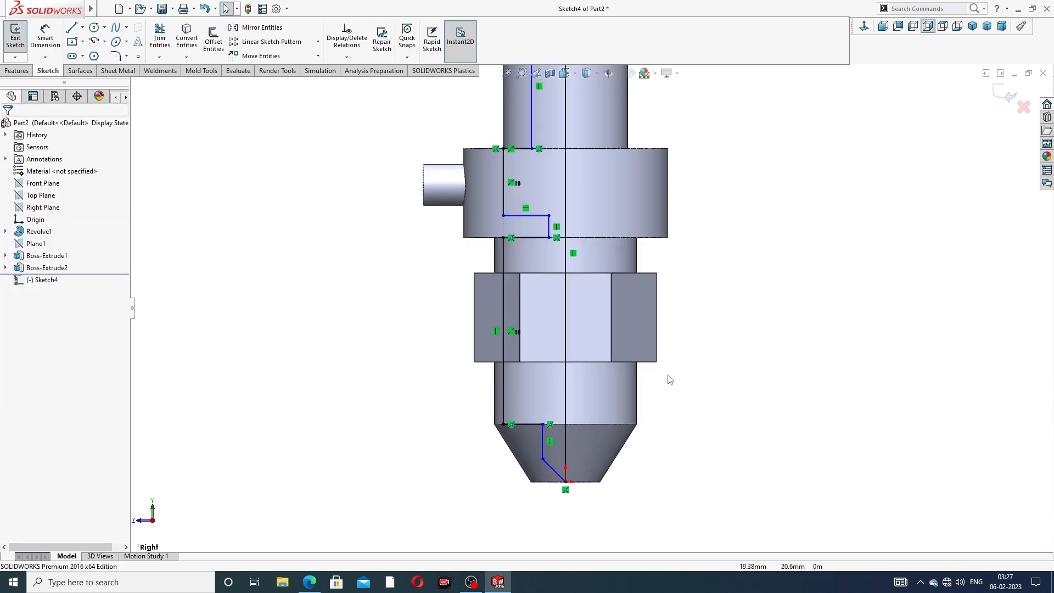
scroll(718, 303, up, 2)
scroll(564, 399, down, 4)
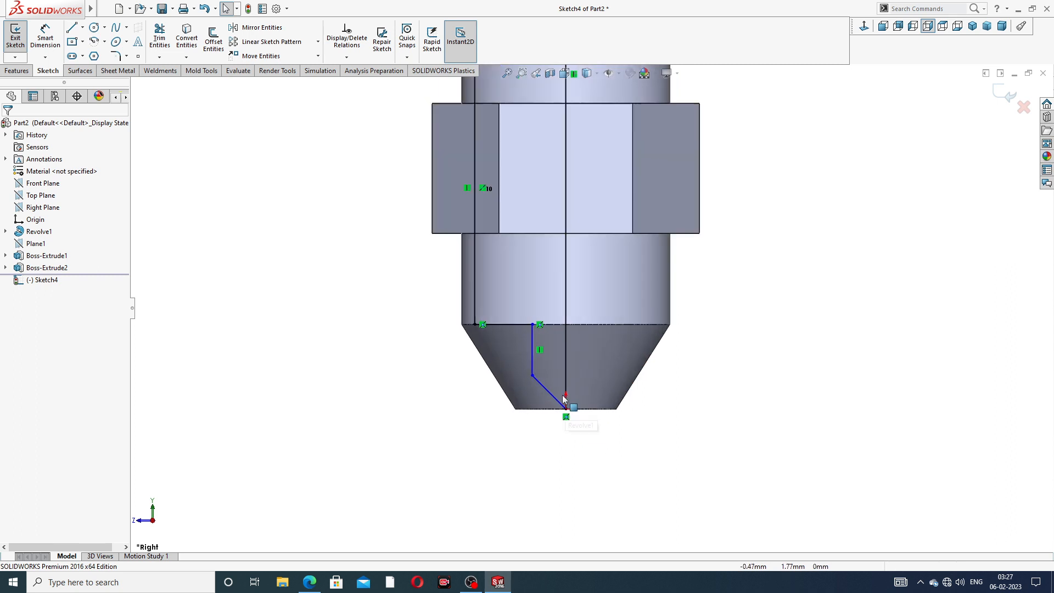
scroll(565, 399, down, 2)
scroll(554, 378, down, 3)
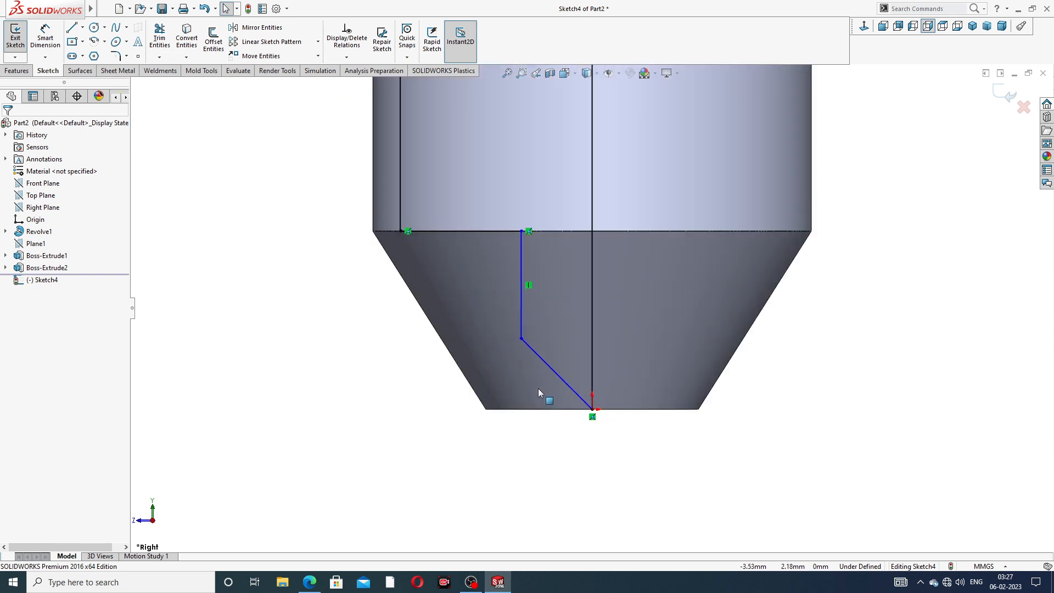
click(561, 369)
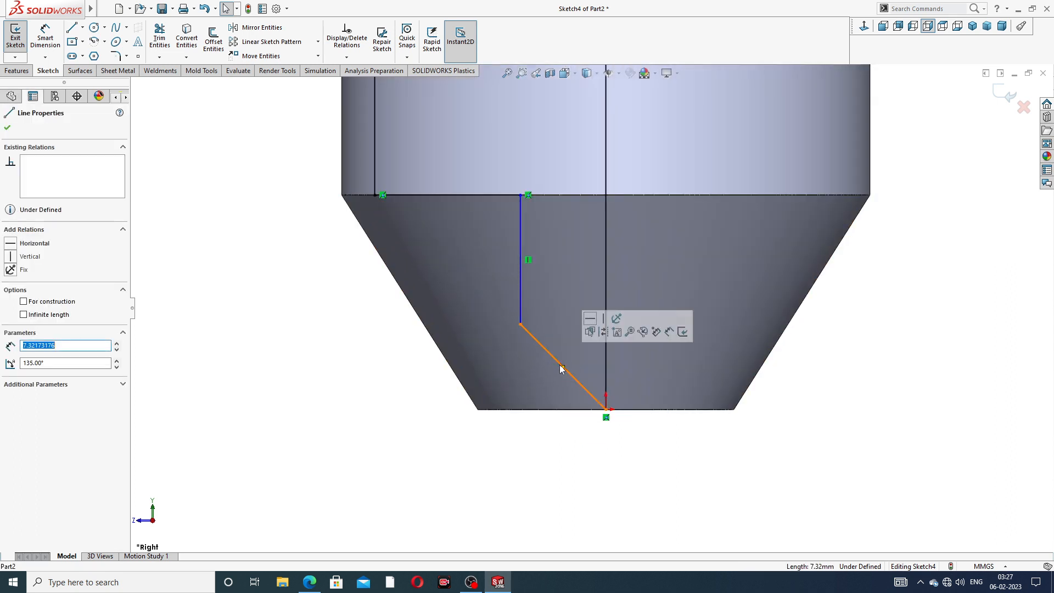
key(Delete)
Sketch a sloped line about 5.8 mm long from the cone's vertical bore line to the nozzle's bottom edge, plus a horizontal line to the origin.
click(72, 28)
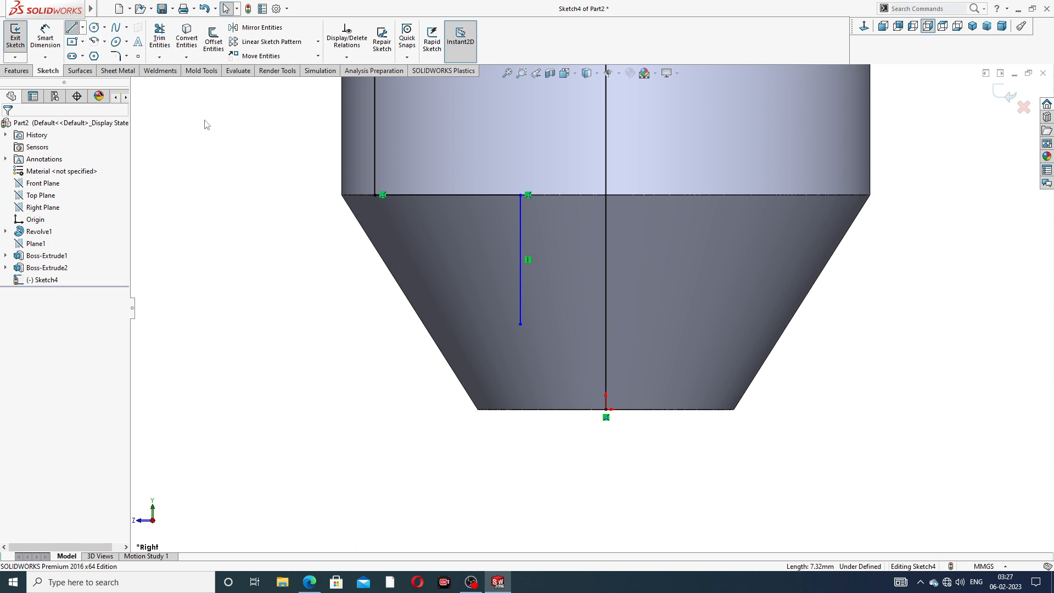
click(520, 324)
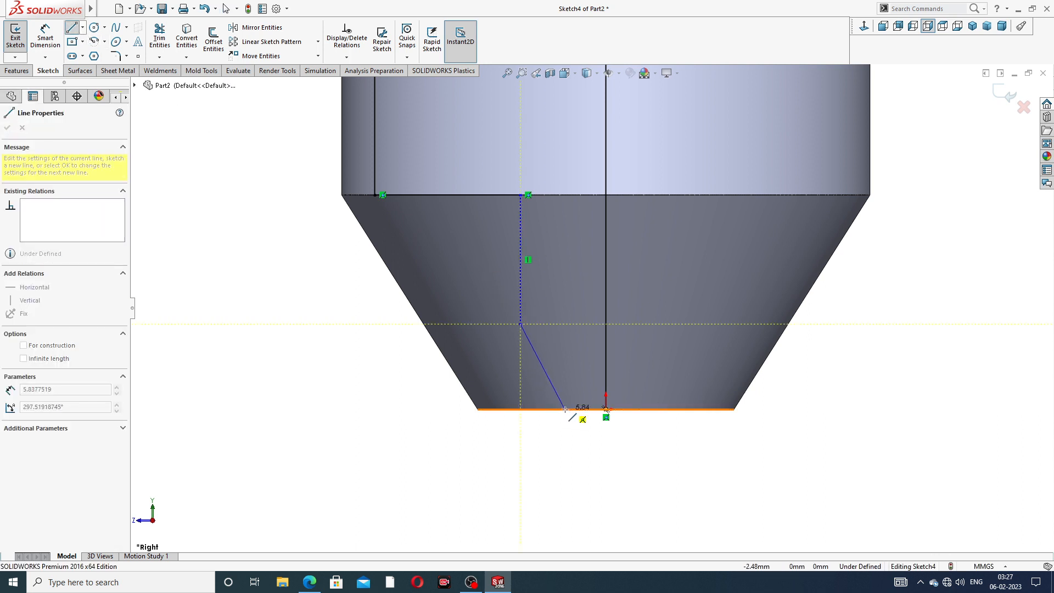
click(565, 409)
click(606, 409)
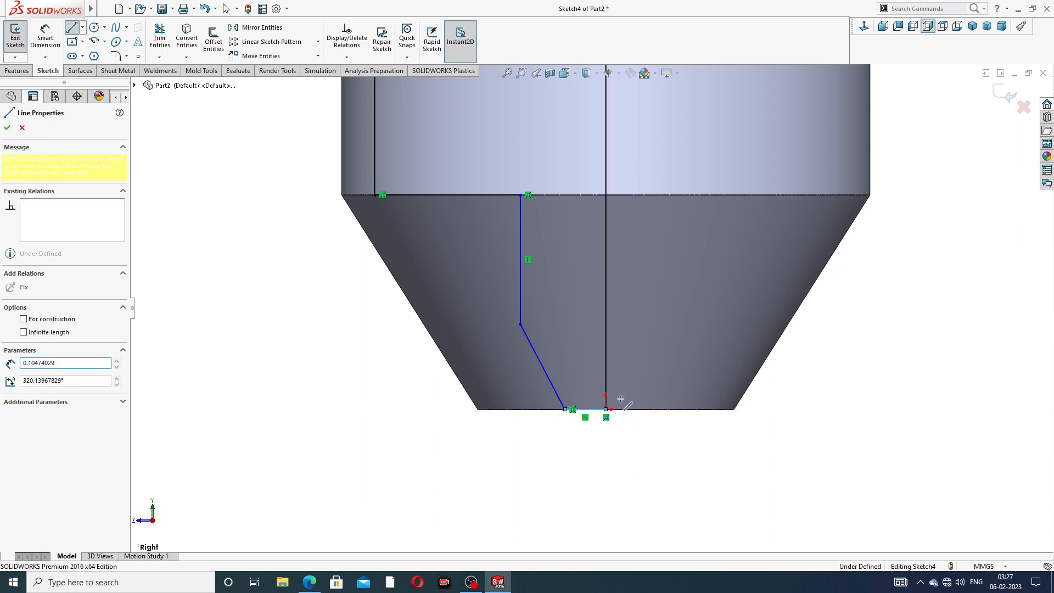
right_click(869, 290)
click(899, 298)
Delete the stray line about 0.1 mm long that sticks out from the origin.
scroll(612, 396, down, 2)
scroll(606, 394, down, 3)
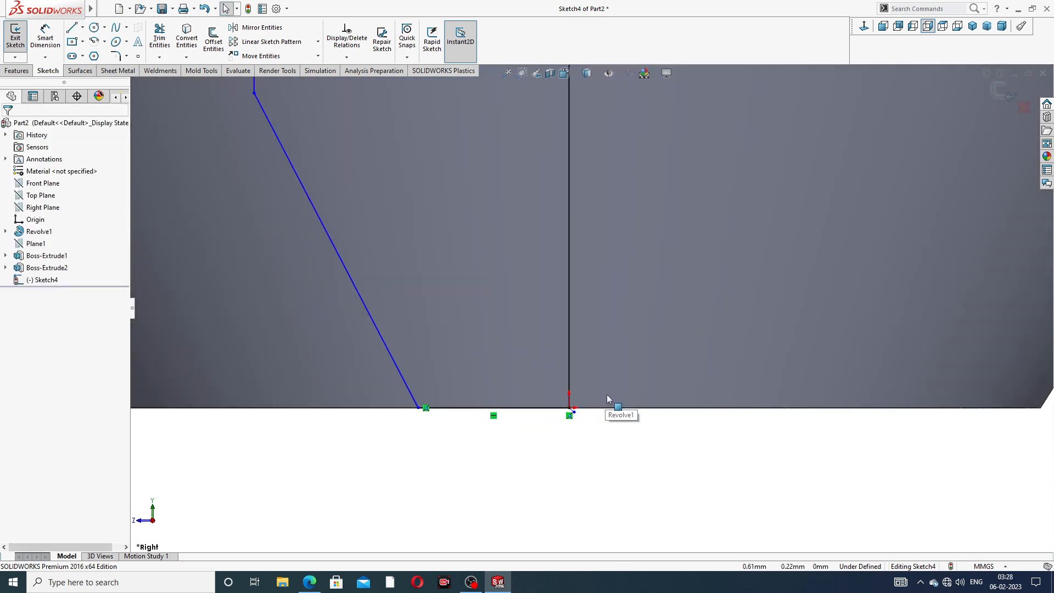
click(394, 384)
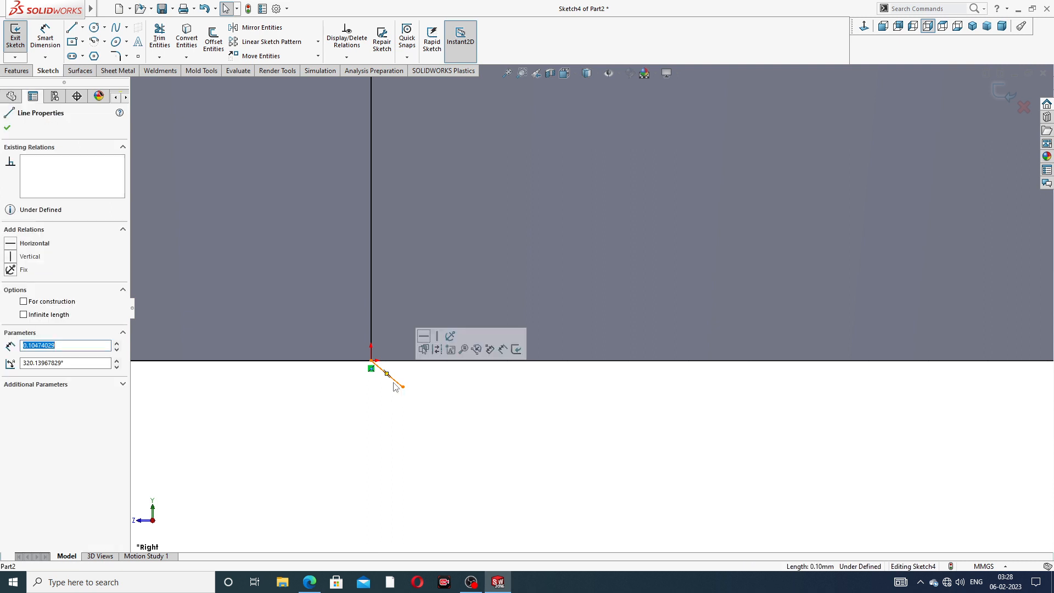
key(Delete)
Start Smart Dimension, check the bore dimensions in the PDF drawing's section view in the browser, and return to the SOLIDWORKS sketch.
scroll(443, 400, up, 5)
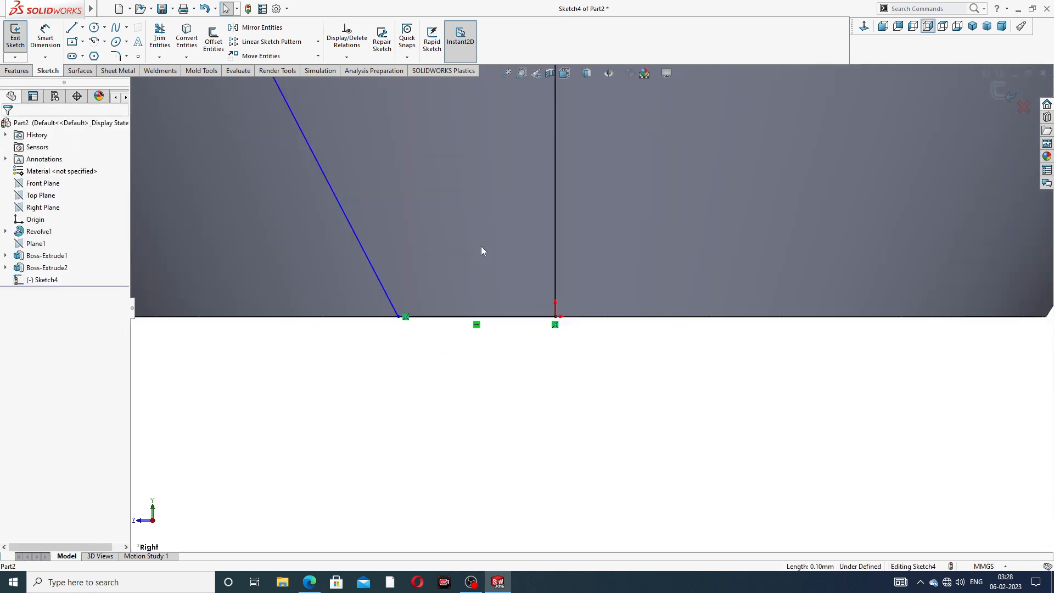
scroll(539, 191, up, 6)
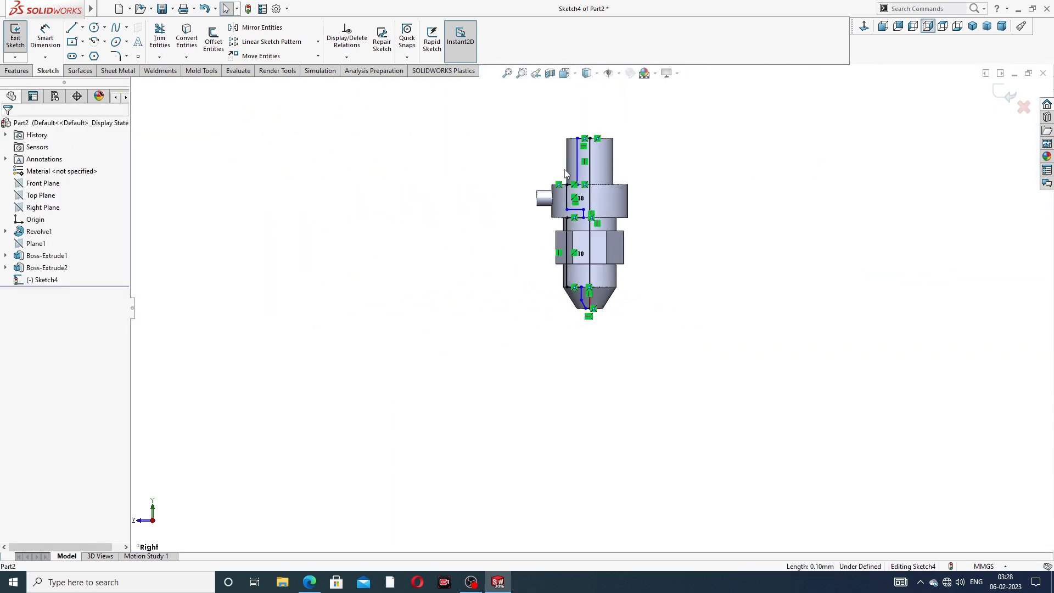
scroll(604, 170, down, 2)
click(45, 39)
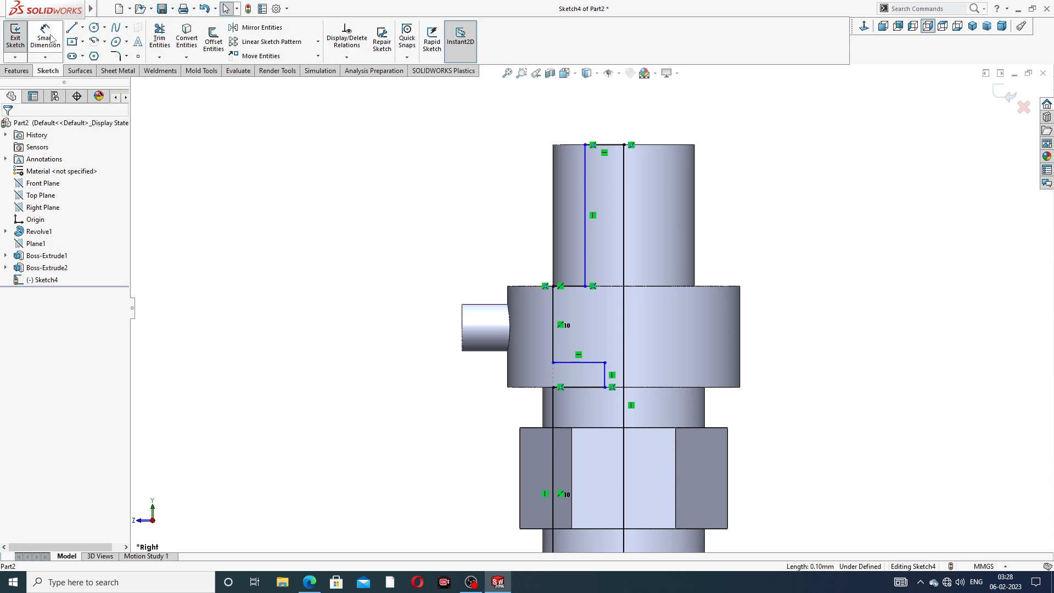
scroll(619, 160, down, 3)
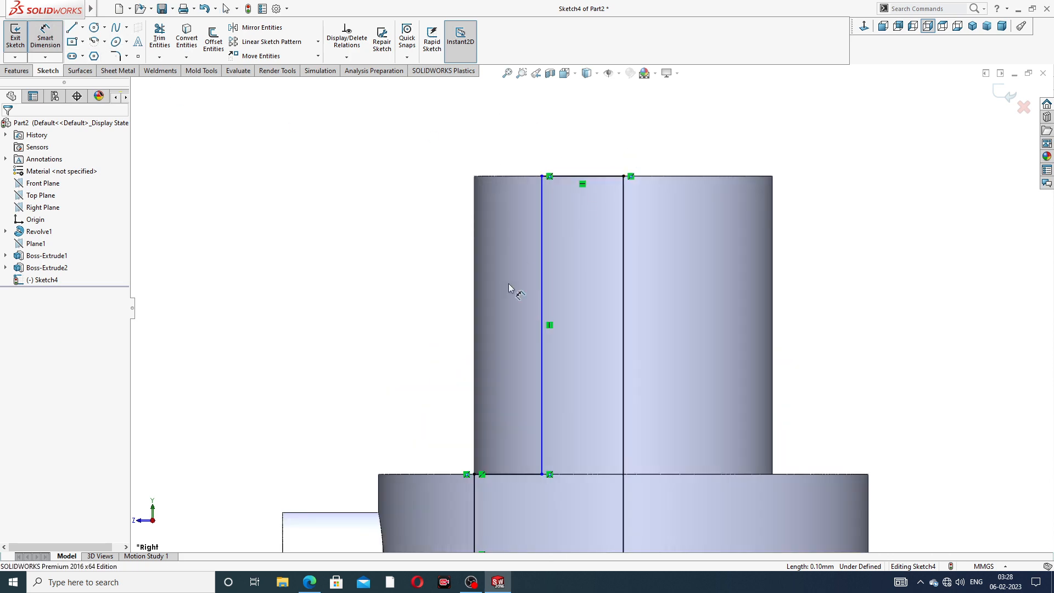
click(308, 586)
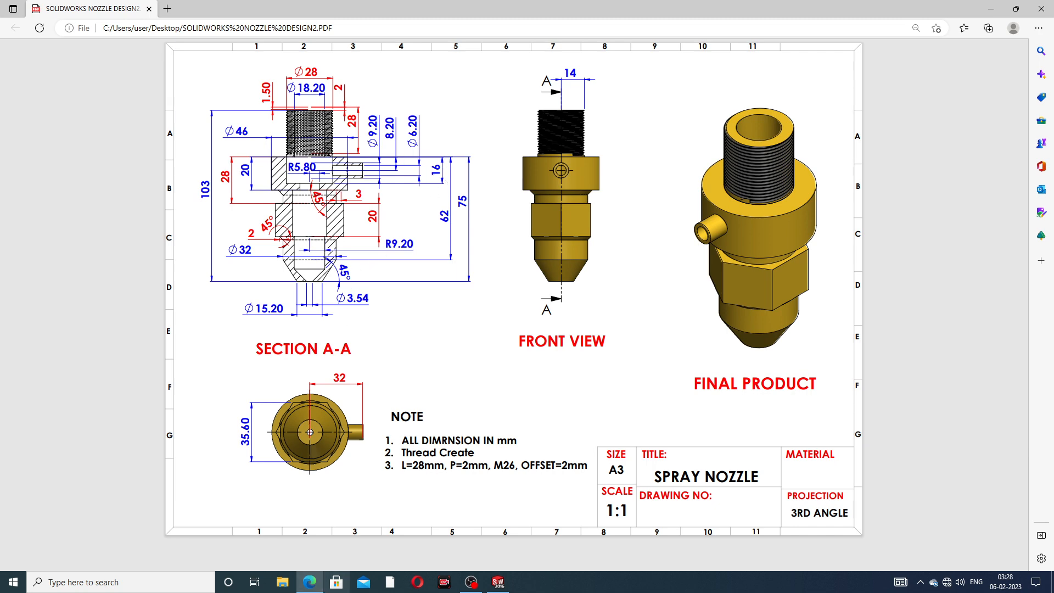
click(311, 583)
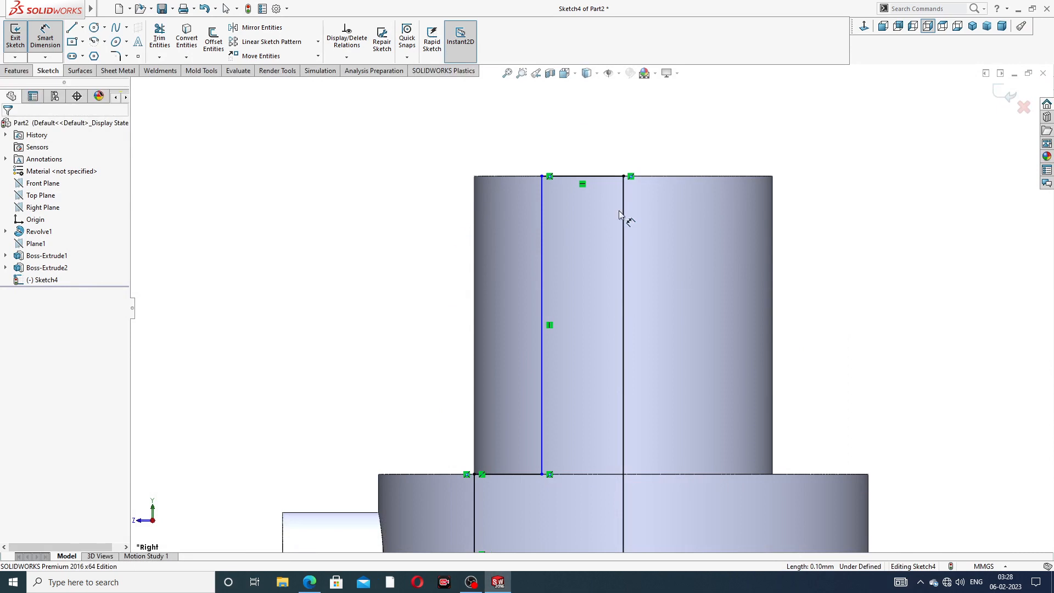
scroll(623, 184, down, 2)
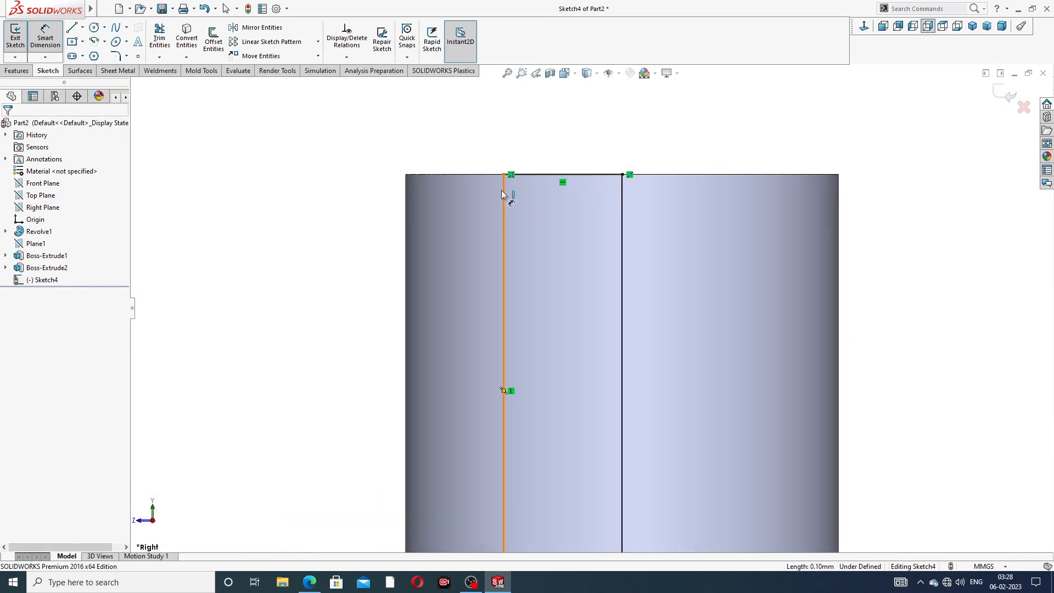
click(504, 175)
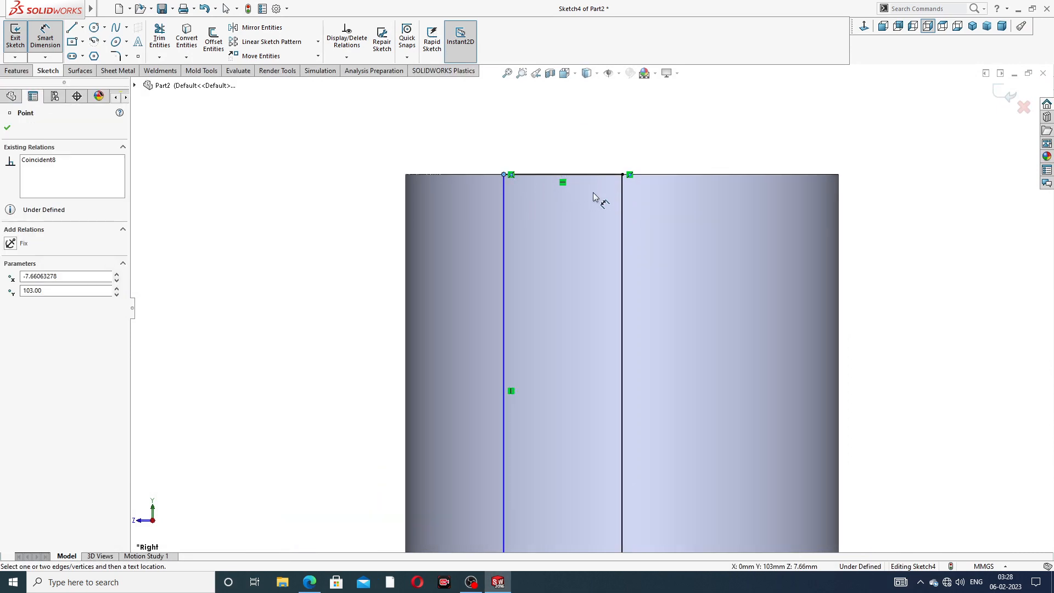
click(621, 193)
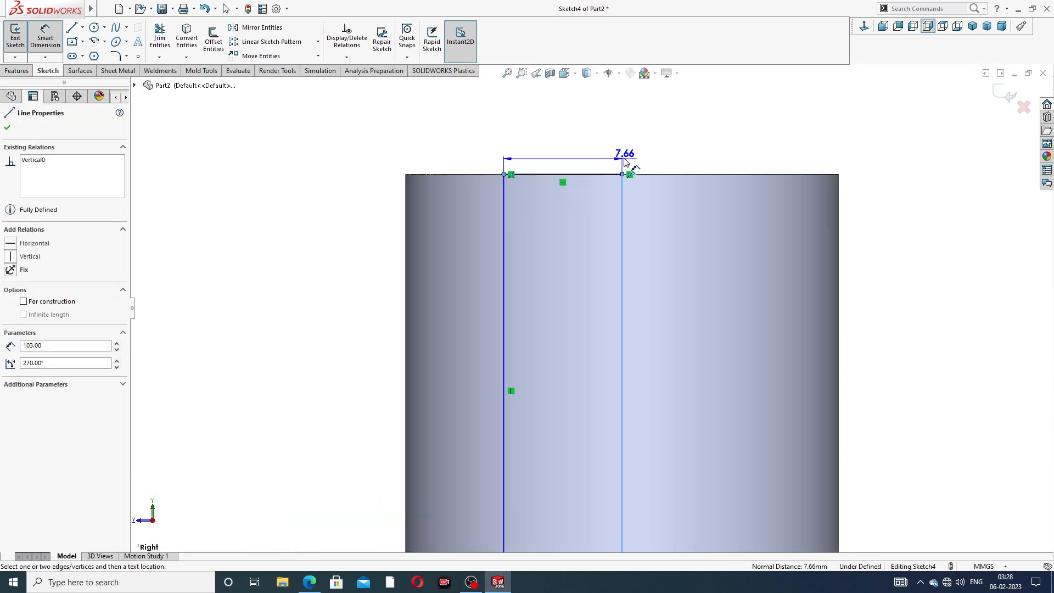
key(Escape)
right_click(671, 151)
click(696, 146)
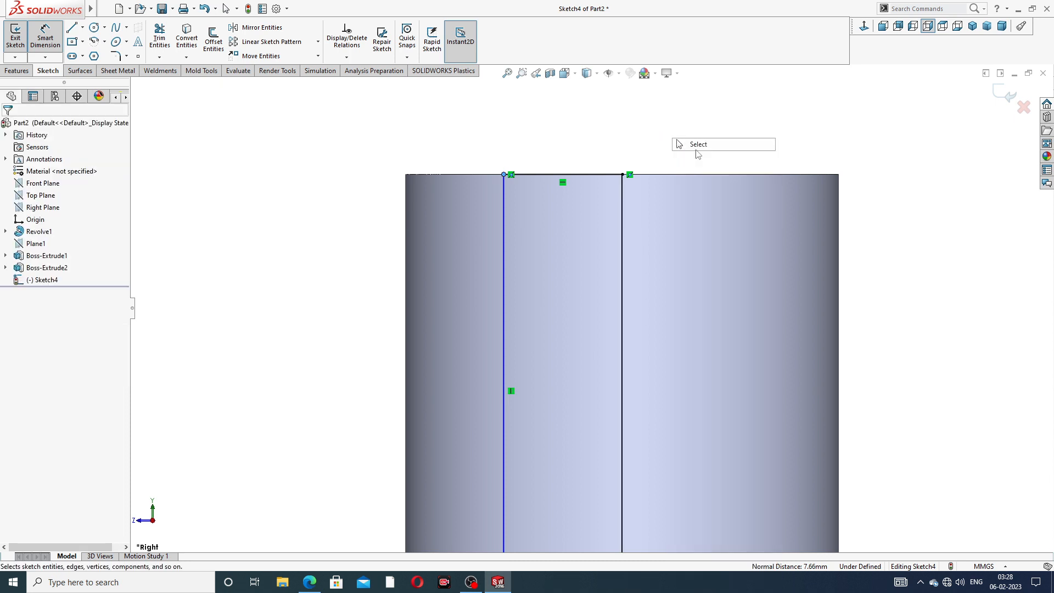
Convert the sketch's vertical centre line to construction geometry and start Smart Dimension.
click(623, 193)
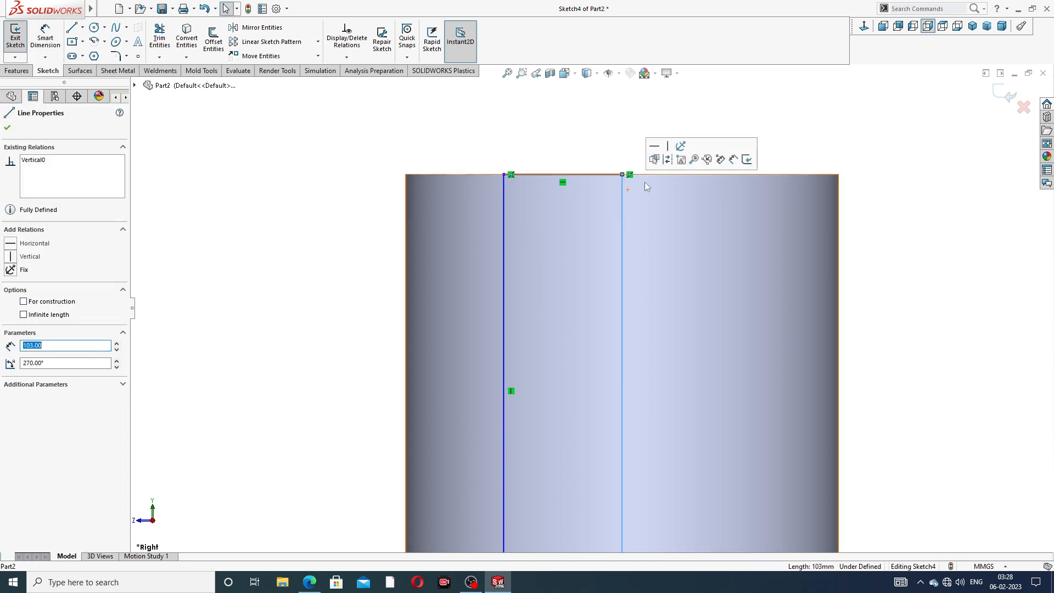
click(668, 160)
click(46, 38)
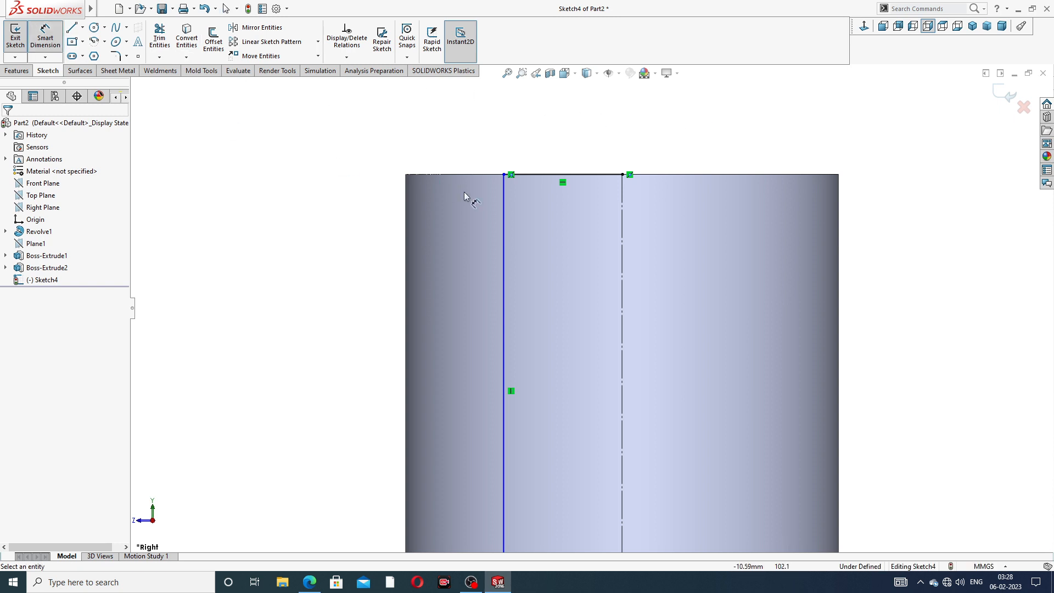
click(504, 175)
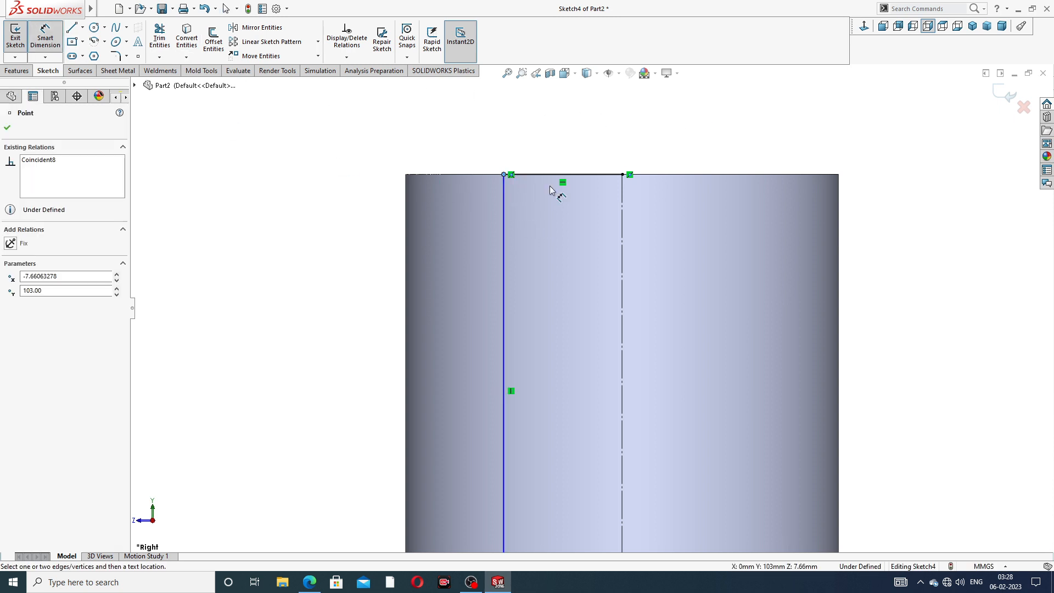
click(623, 191)
click(622, 152)
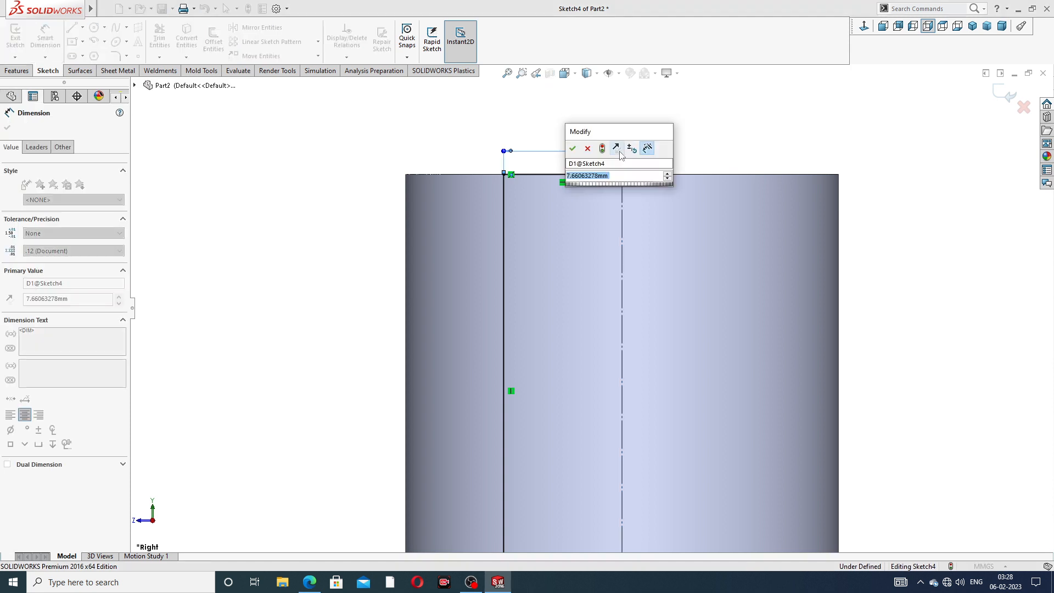
click(587, 148)
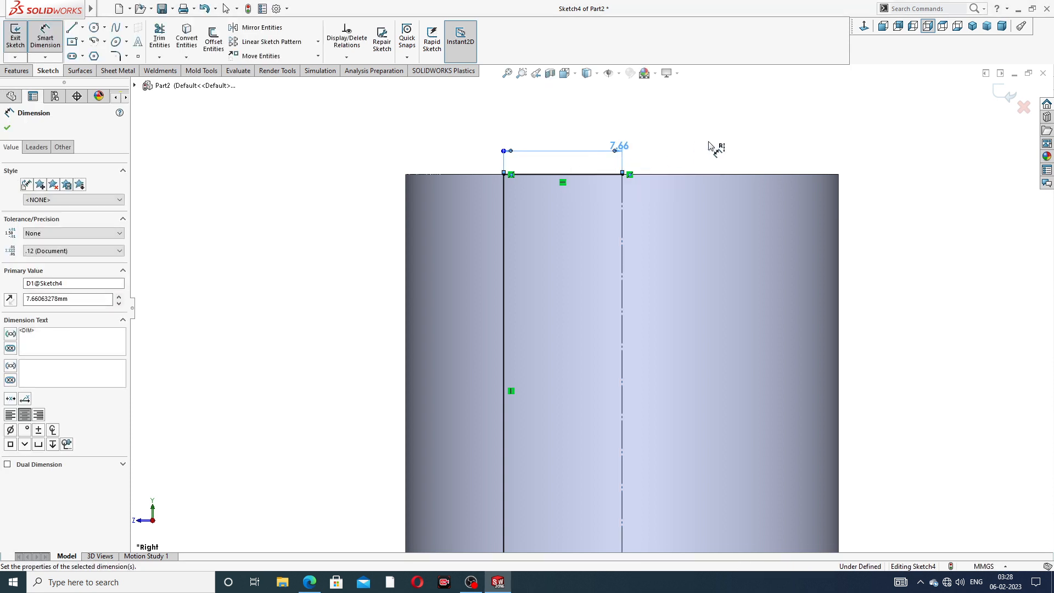
key(Delete)
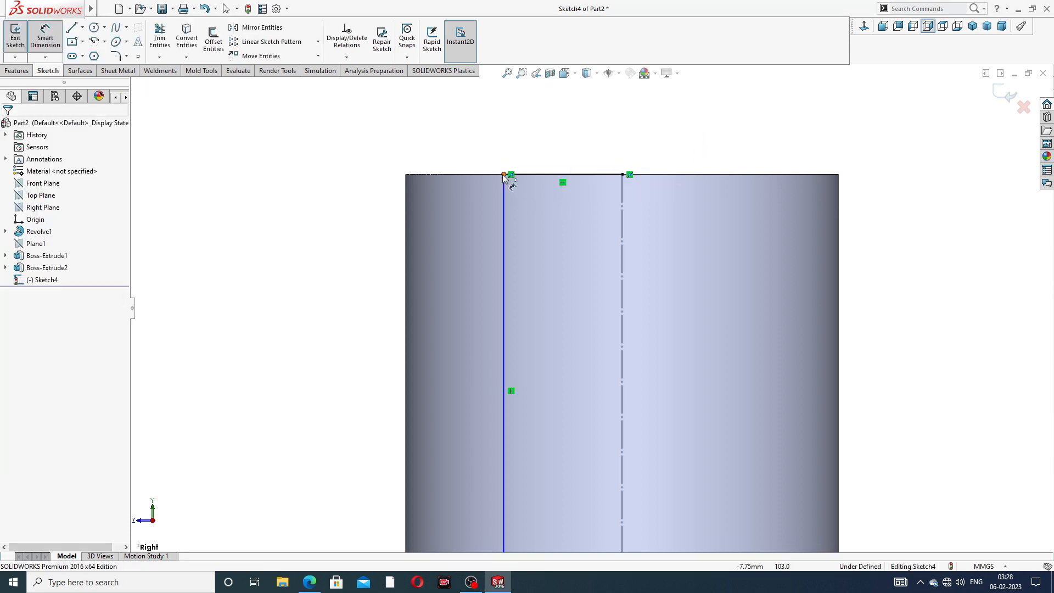
Add a doubled dimension of 18.2 mm from the upper bore line's top endpoint across the vertical centerline.
click(504, 175)
click(622, 199)
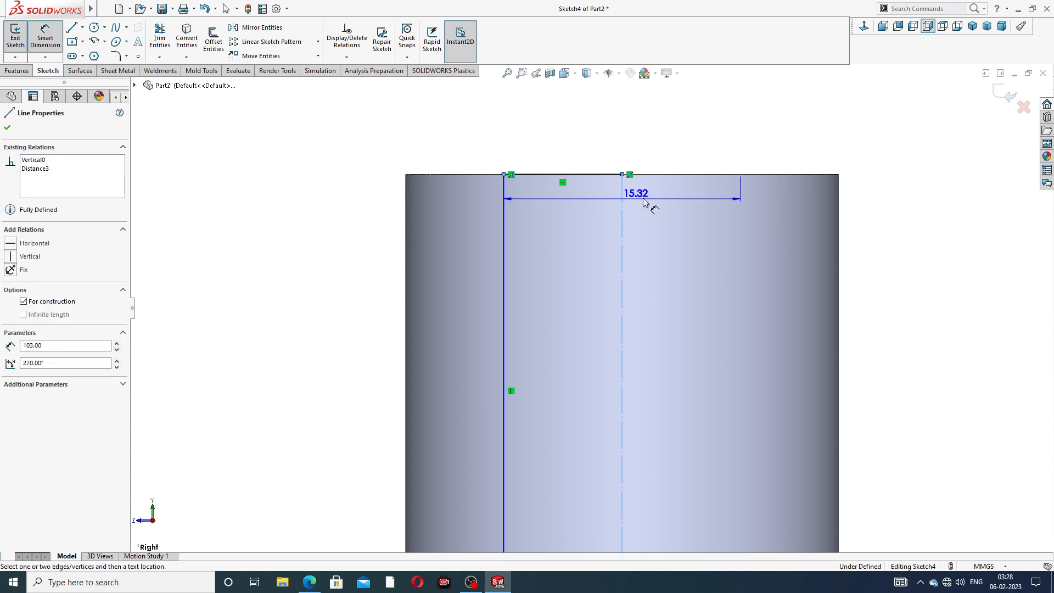
click(679, 155)
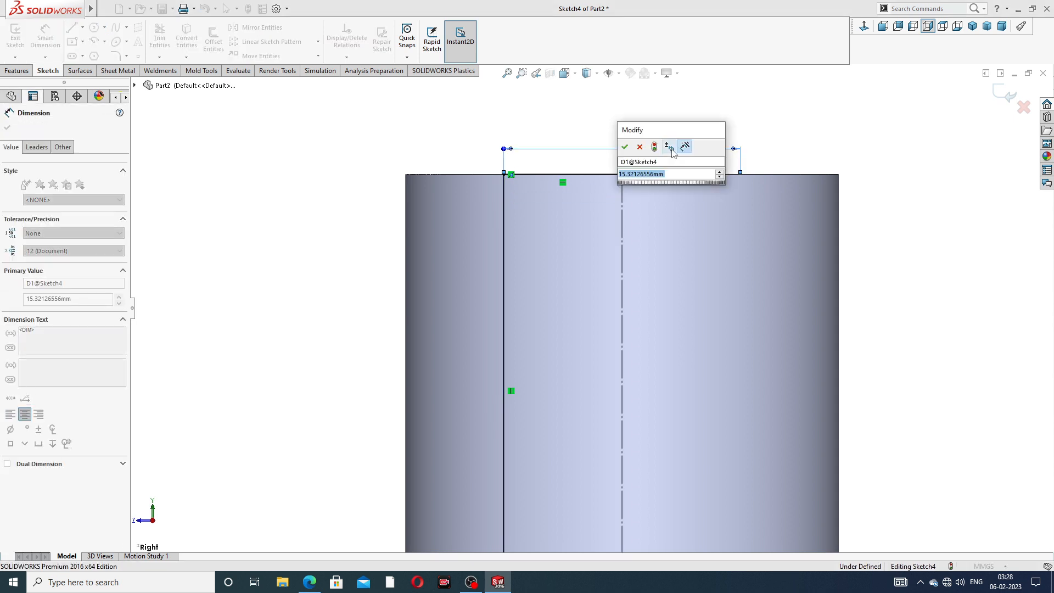
text(18.3)
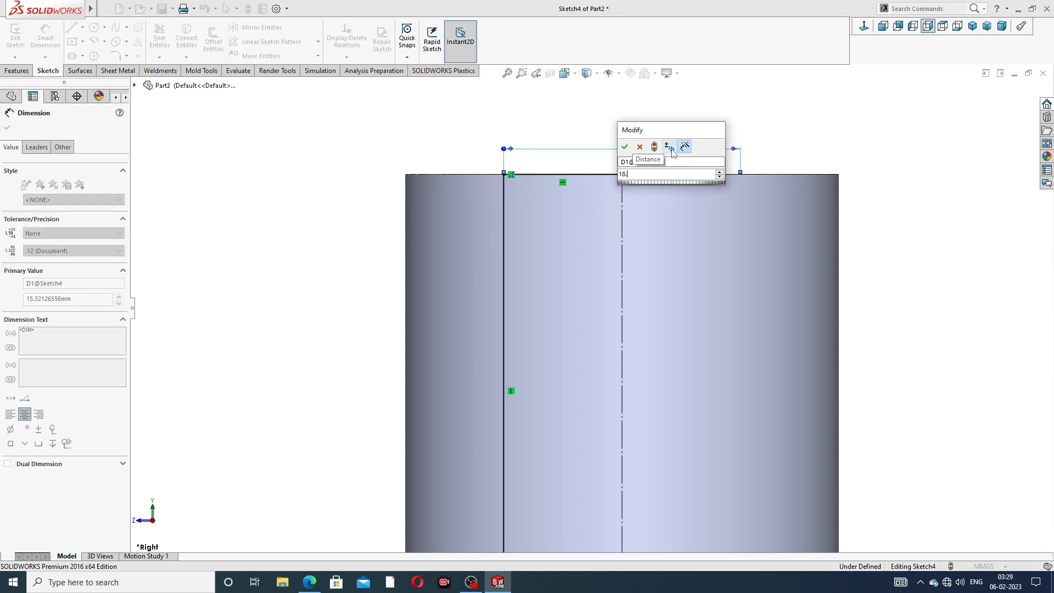
key(BackSpace)
text(2)
key(Return)
click(791, 131)
Check the bore dimensions in the PDF drawing's section view in the browser, and return to the stepped bore profile in SOLIDWORKS.
scroll(640, 294, up, 6)
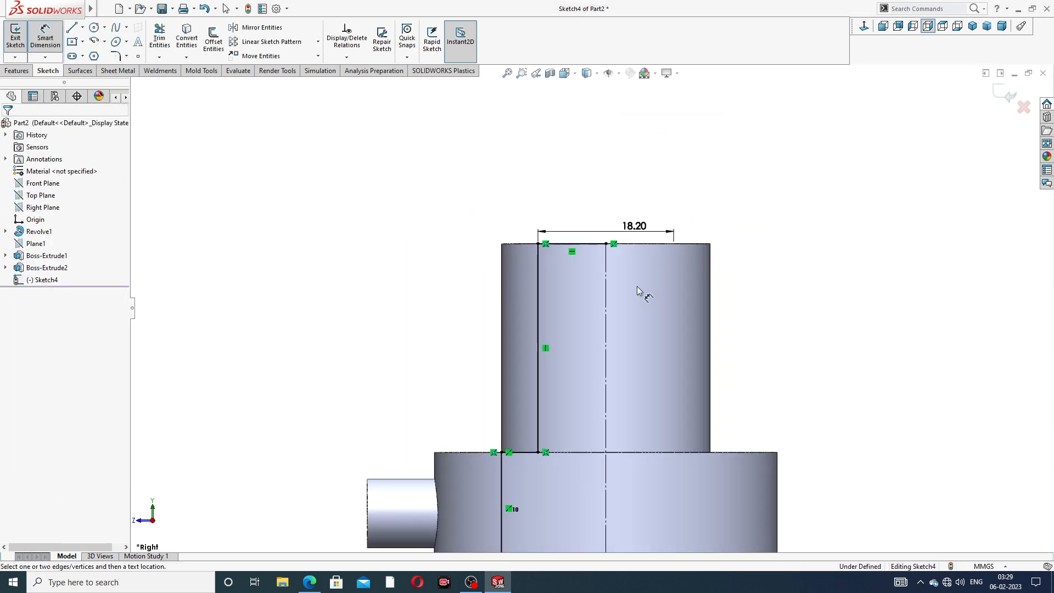
scroll(614, 320, down, 5)
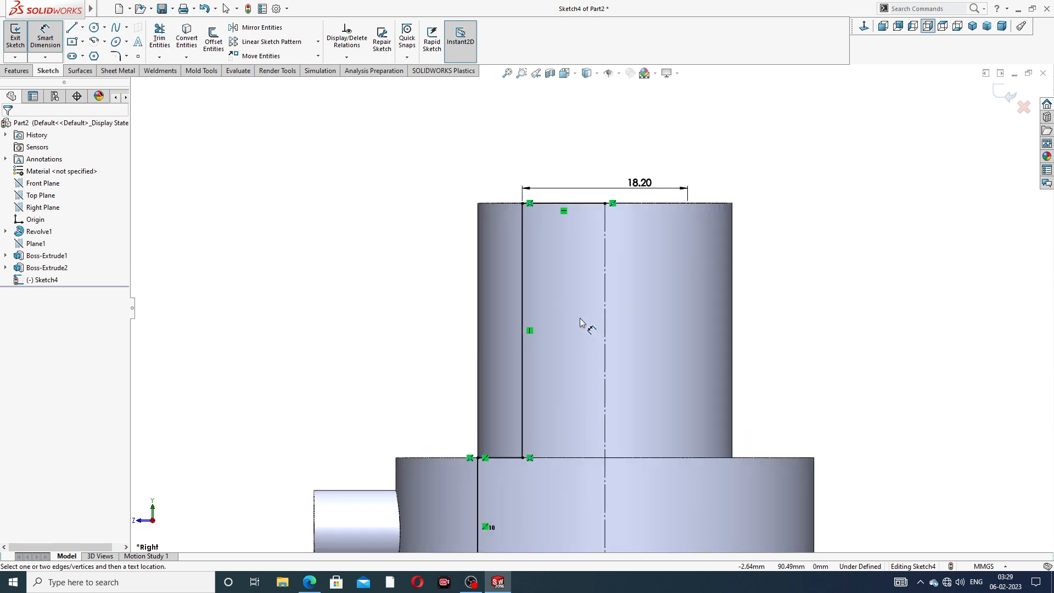
click(309, 582)
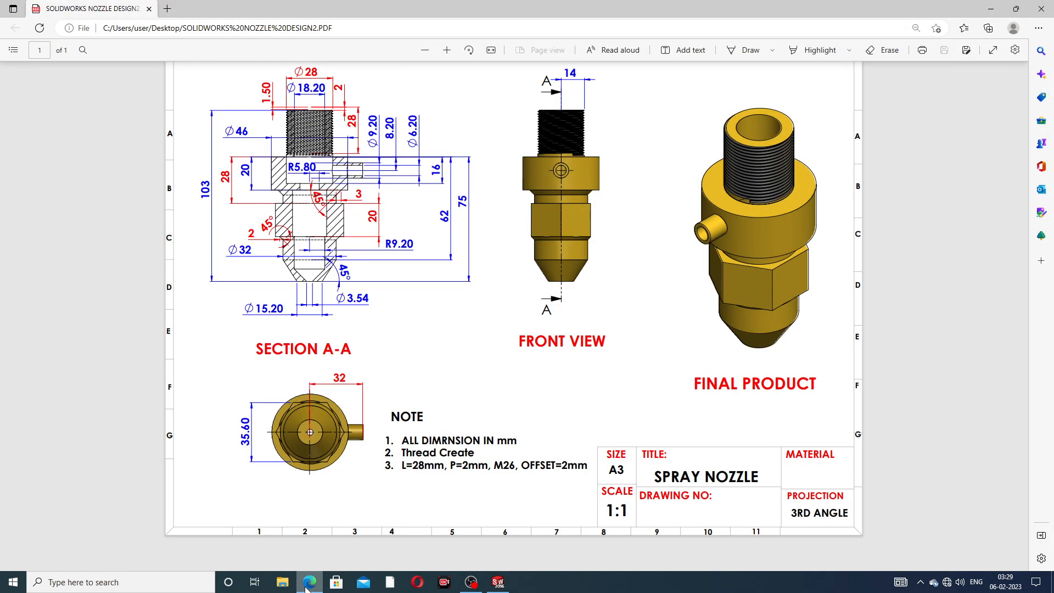
click(307, 588)
scroll(530, 423, up, 3)
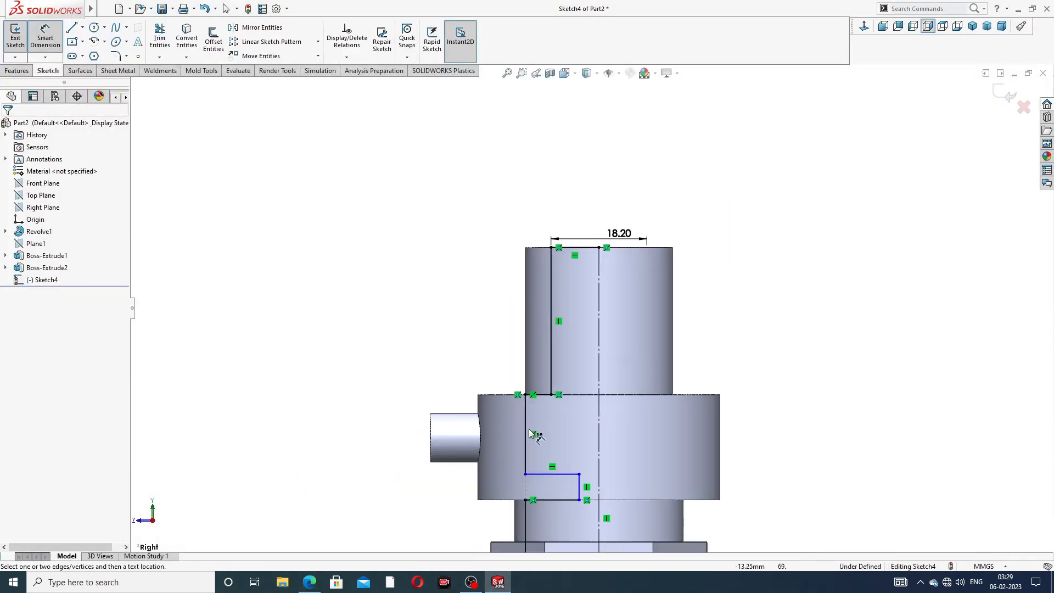
scroll(529, 432, down, 2)
scroll(582, 449, up, 3)
scroll(630, 417, down, 4)
scroll(632, 425, up, 5)
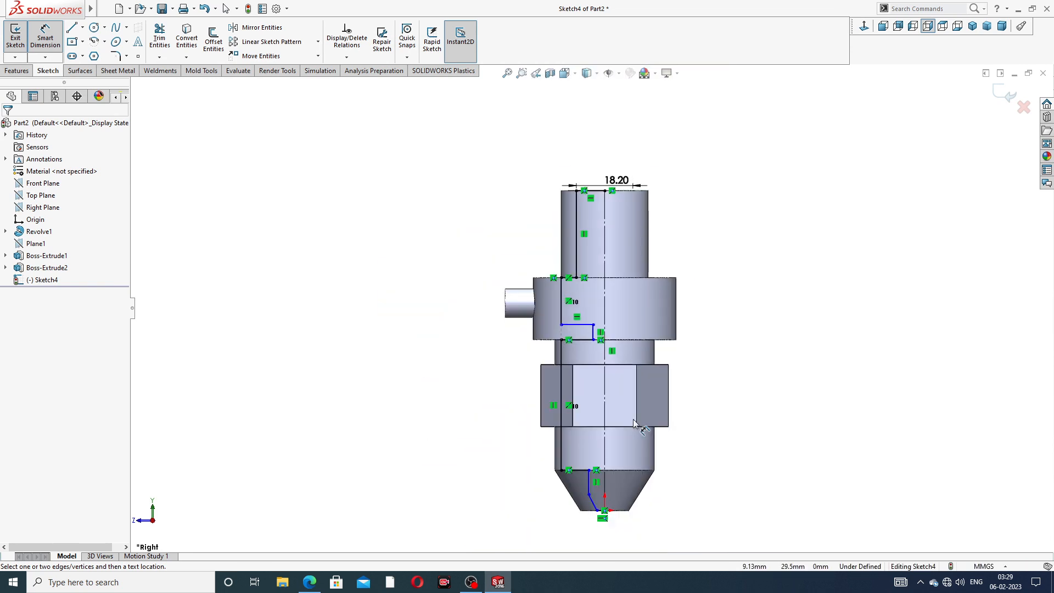
scroll(633, 426, down, 3)
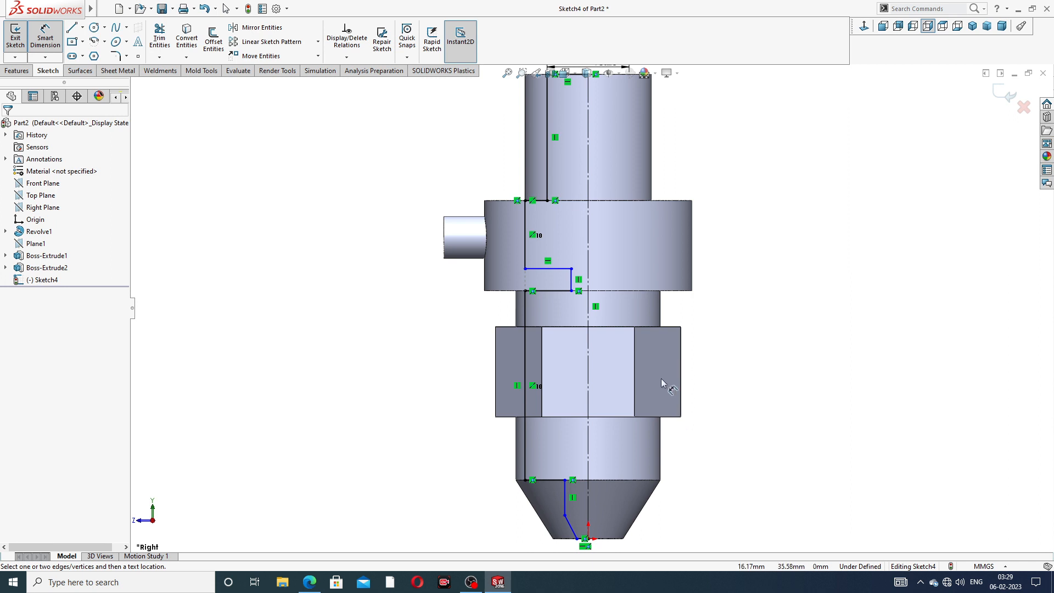
scroll(575, 283, down, 2)
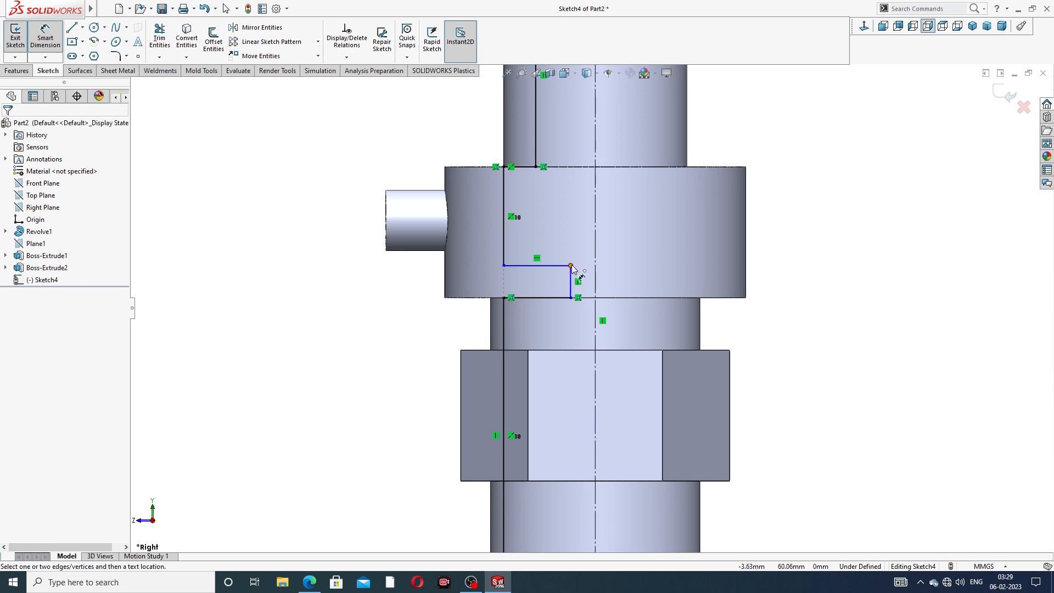
Add a doubled dimension of 5.7 mm from the narrow bore step's upper corner across the centerline.
click(573, 278)
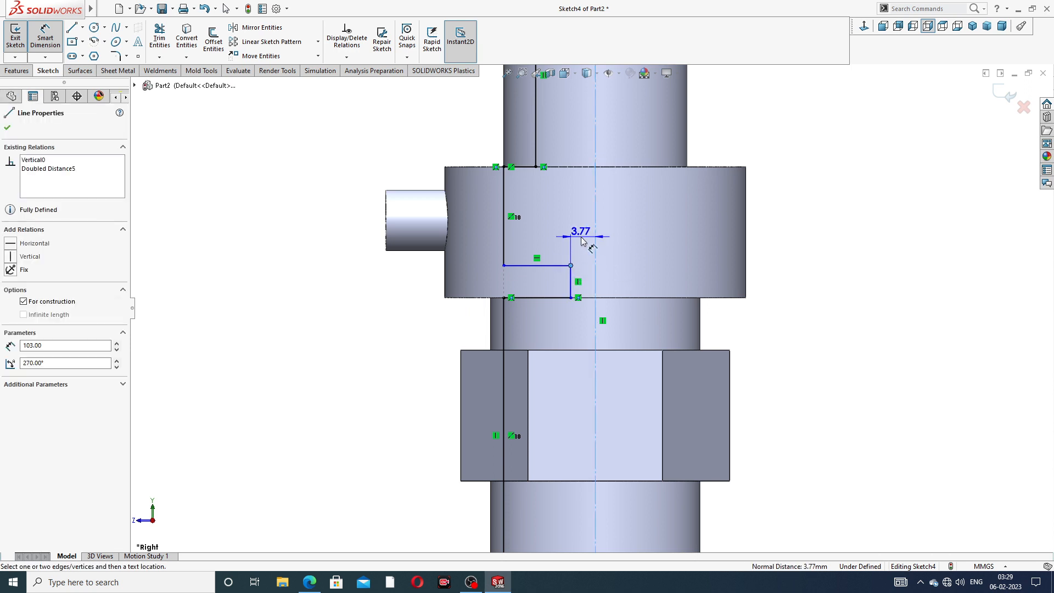
click(608, 235)
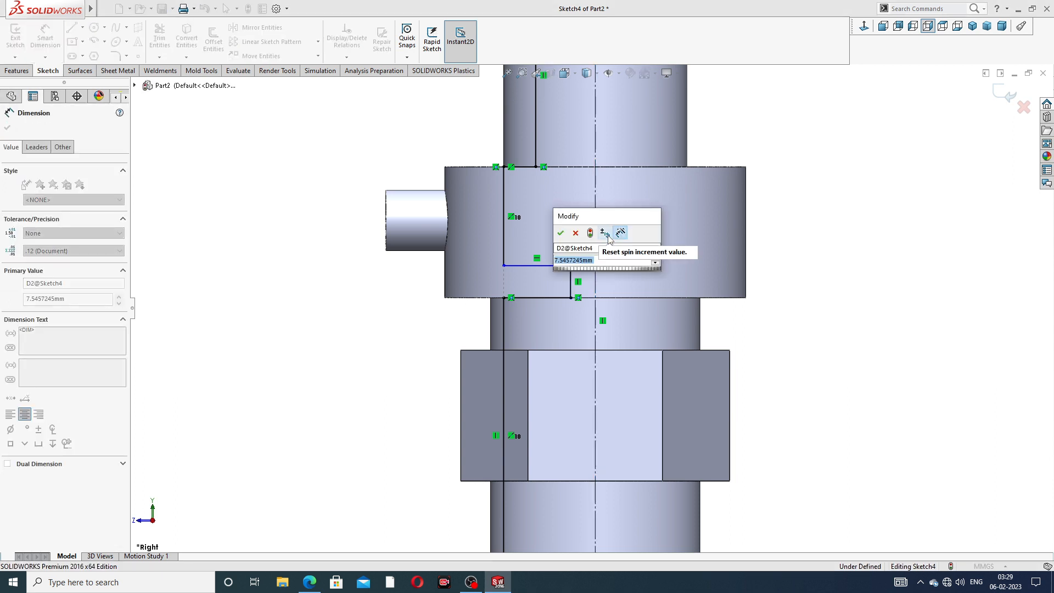
text(5.)
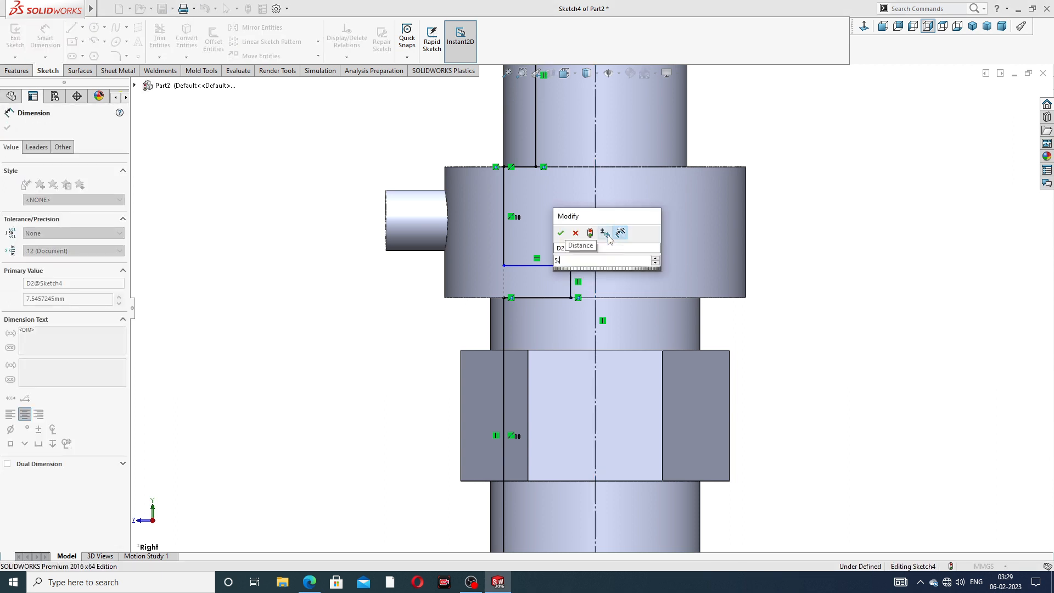
text(7)
key(Return)
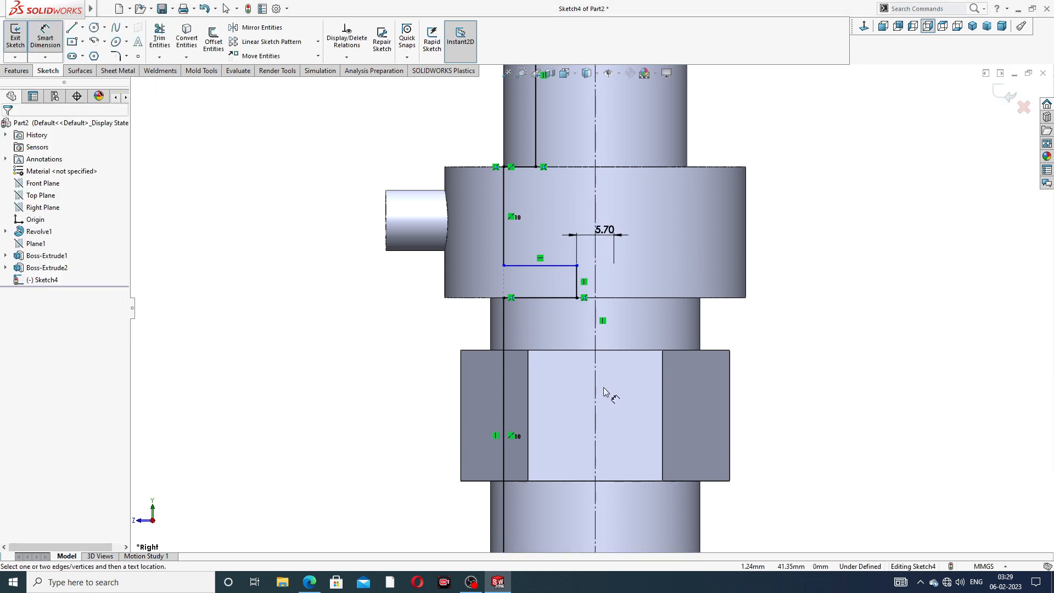
Recheck the narrow bore size in the PDF drawing and set its doubled dimension to 5.8 mm in the sketch.
click(310, 582)
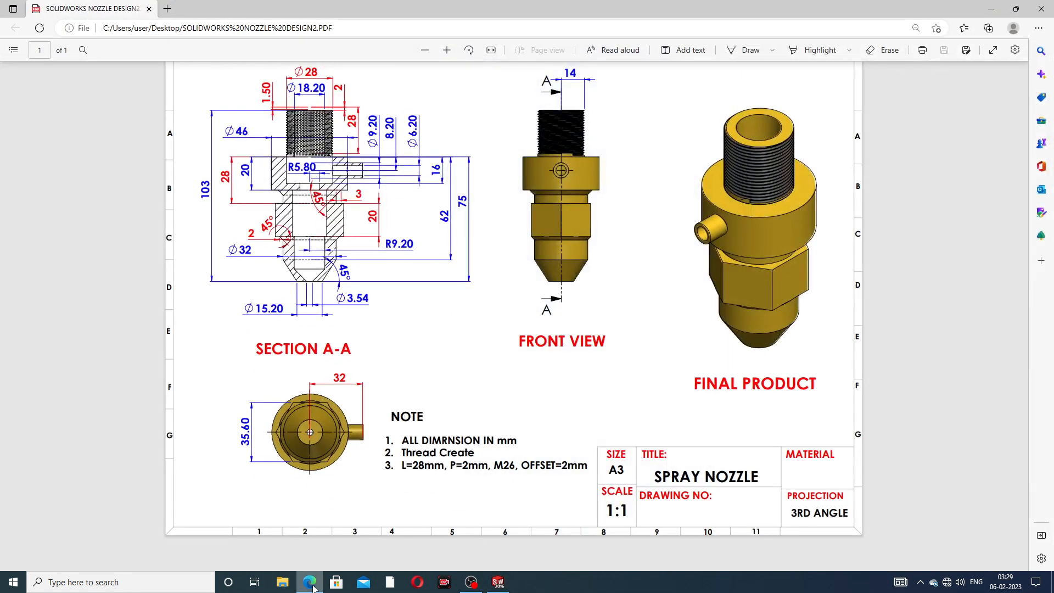
click(312, 585)
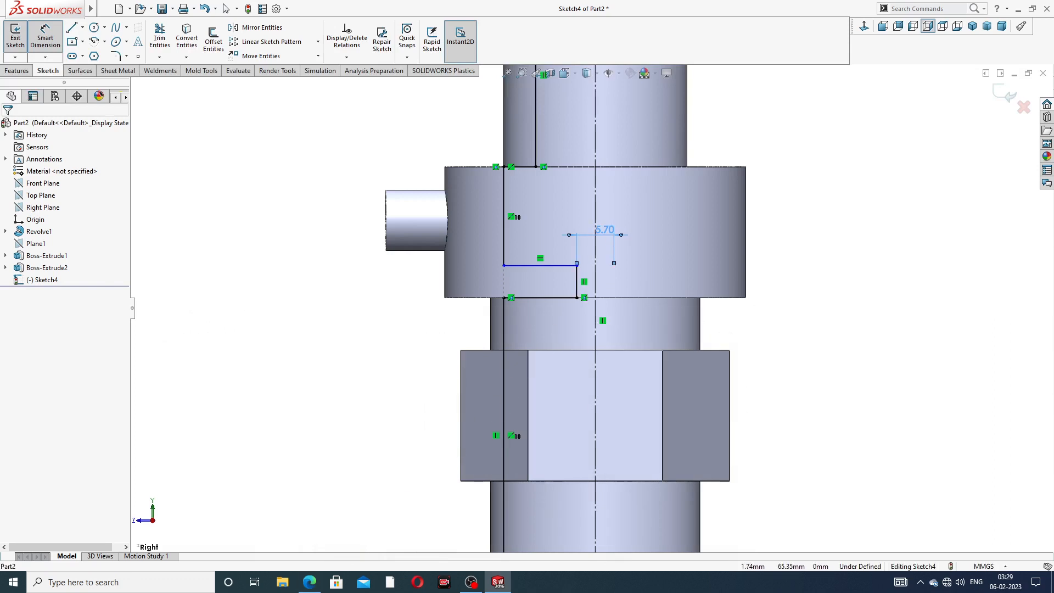
double_click(607, 233)
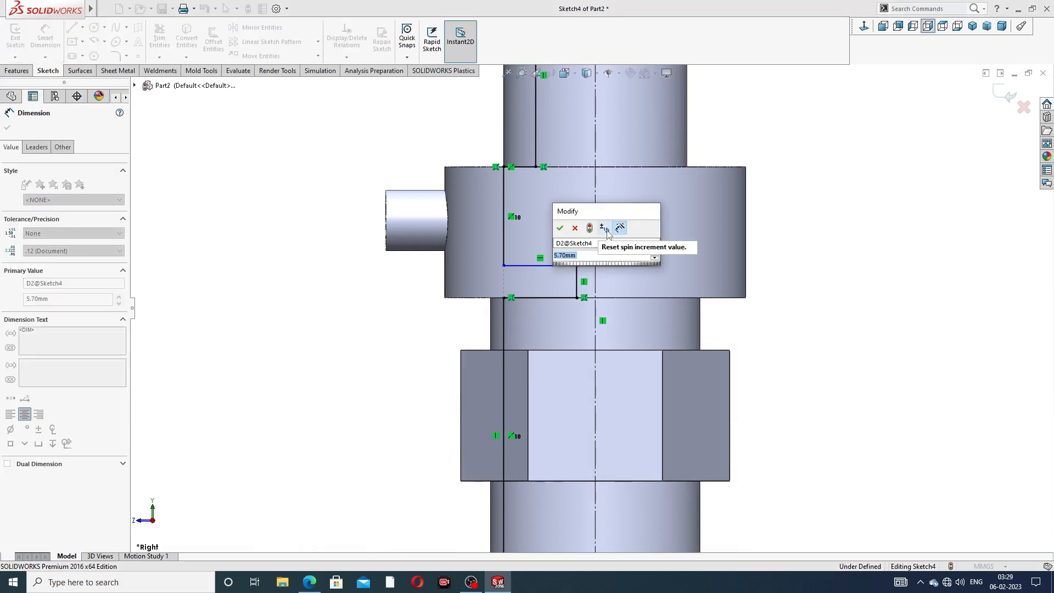
text(5.8)
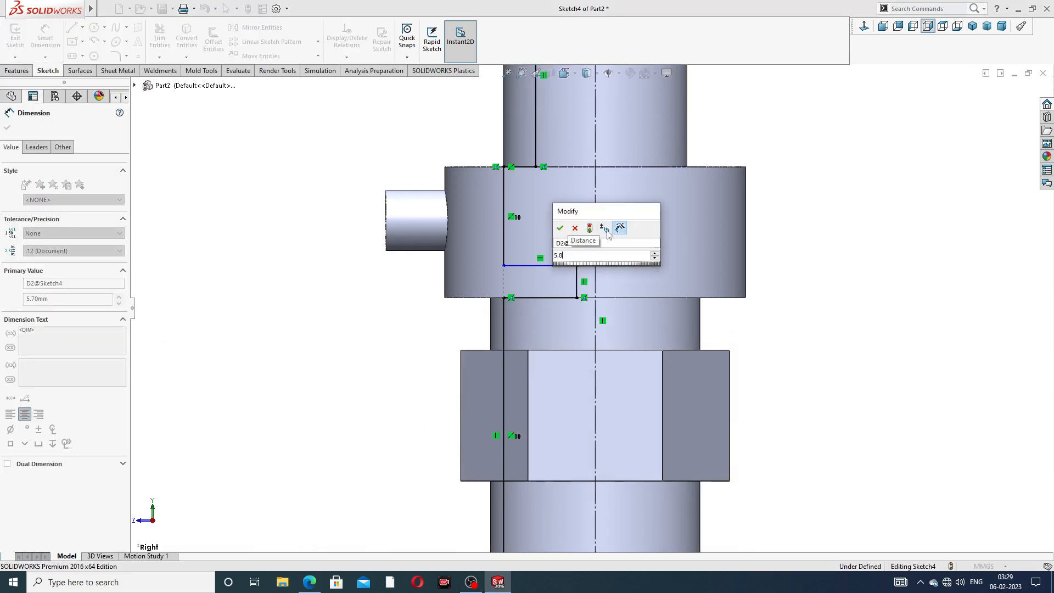
key(Return)
Add a doubled dimension of 9.6 mm from the top endpoint of the cone's vertical bore line across the centerline.
scroll(575, 453, up, 3)
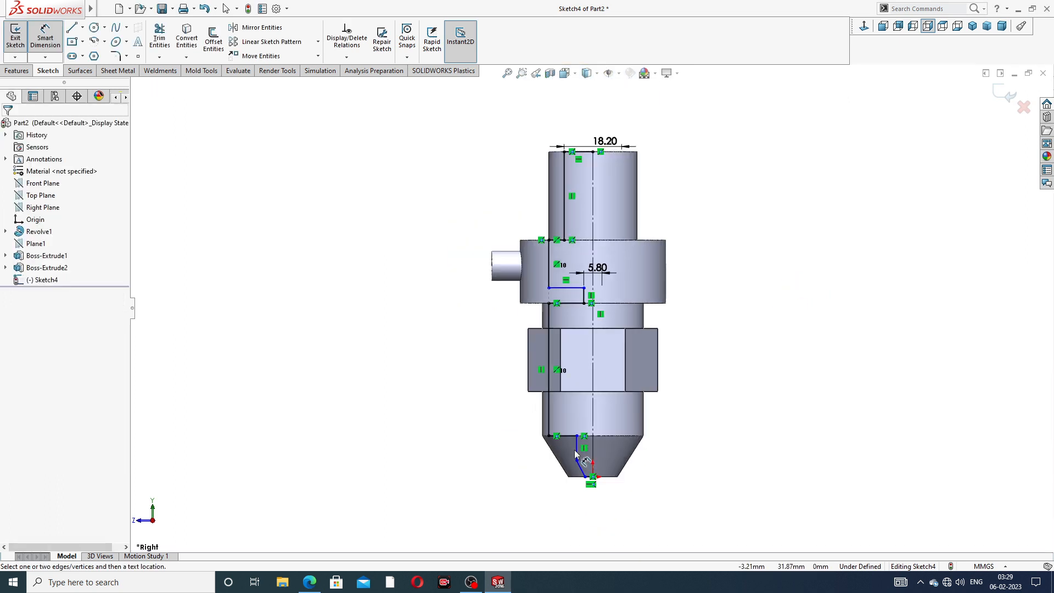
scroll(576, 462, down, 5)
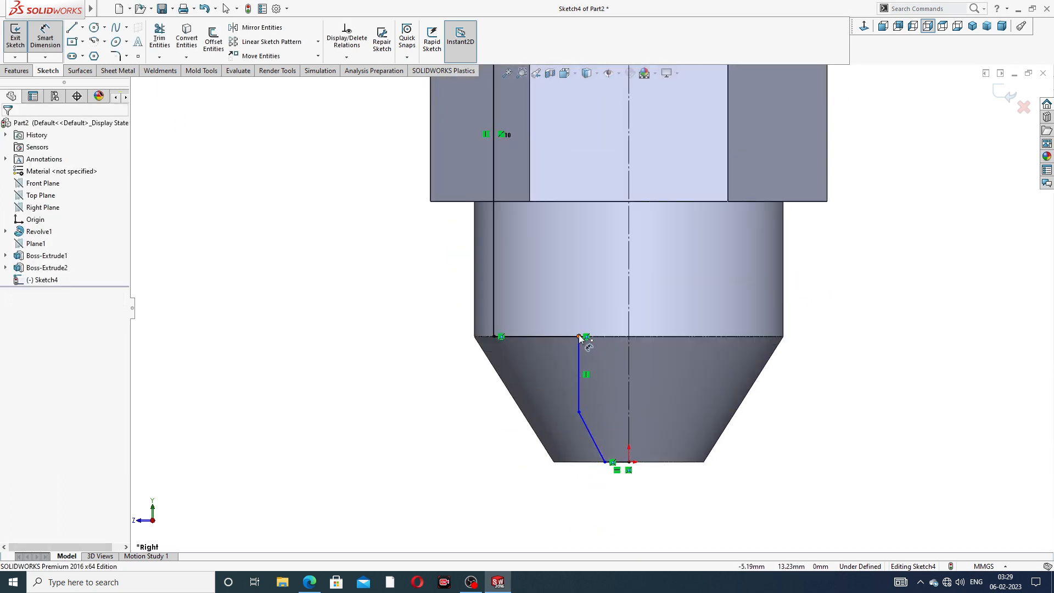
click(579, 337)
click(629, 332)
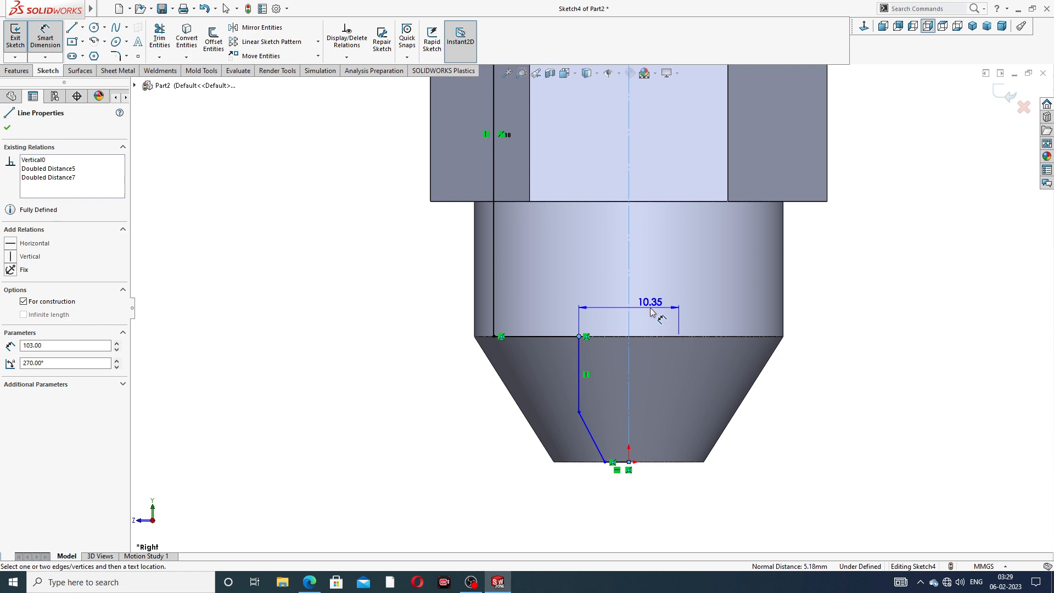
click(652, 312)
text(9)
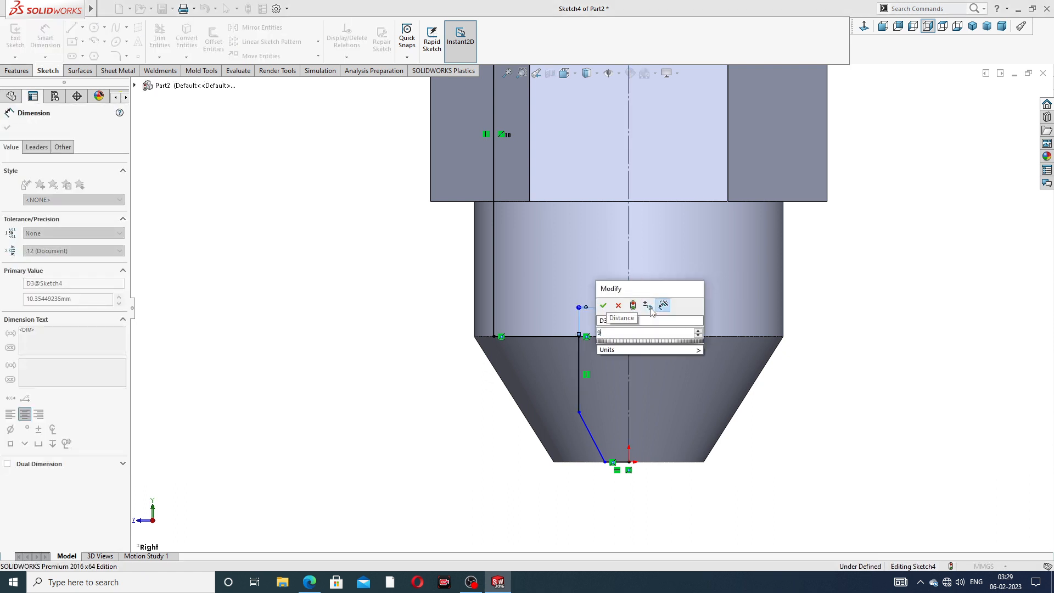
text(.)
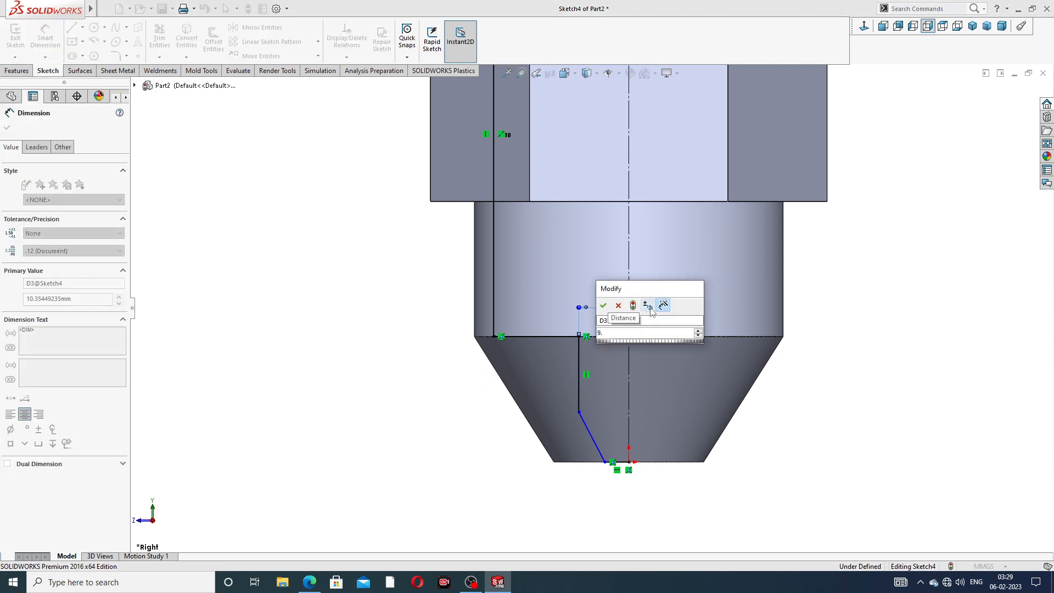
text(6)
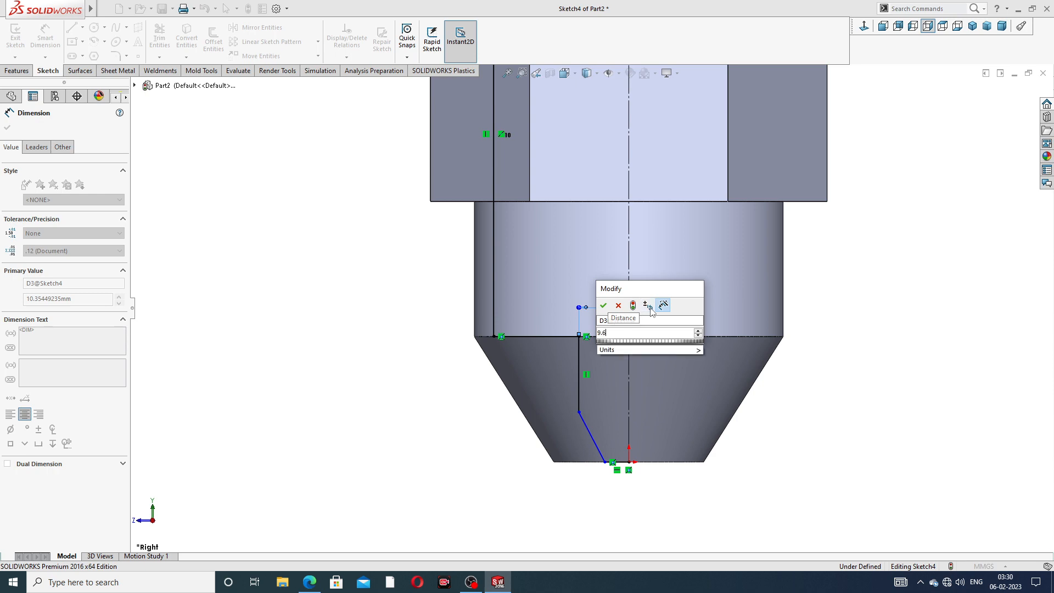
key(Return)
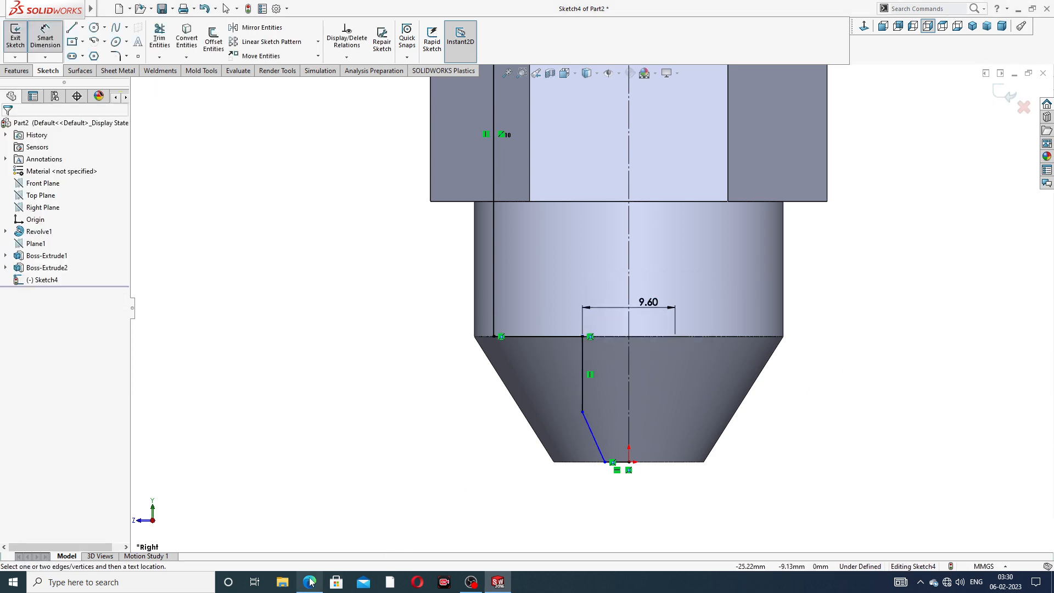
Check the outlet bore diameter in the PDF drawing in the browser, and return to the cone tip of the SOLIDWORKS sketch.
click(309, 581)
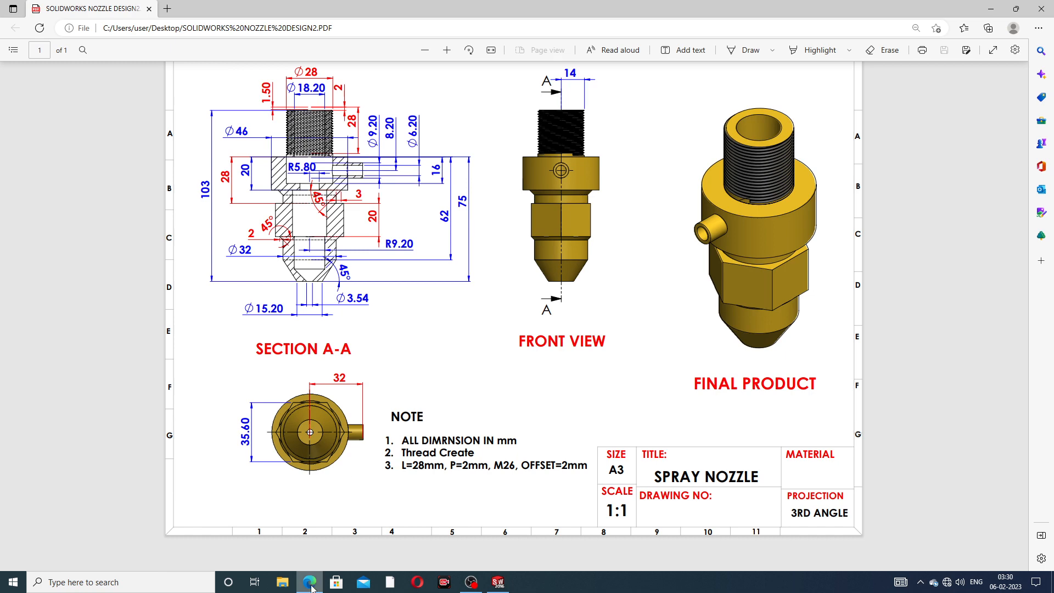
click(498, 582)
scroll(611, 453, down, 5)
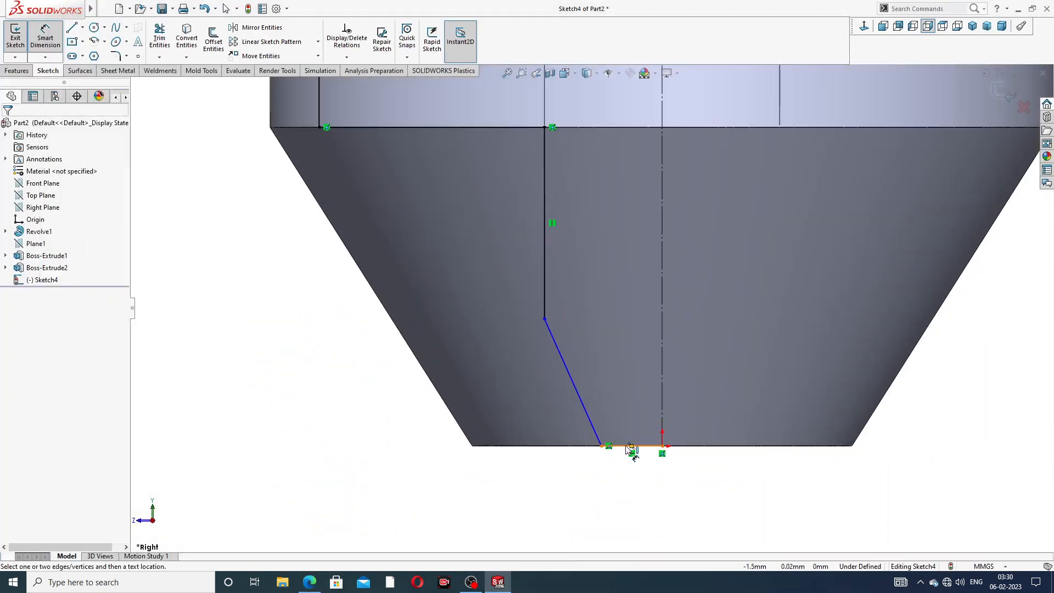
click(662, 448)
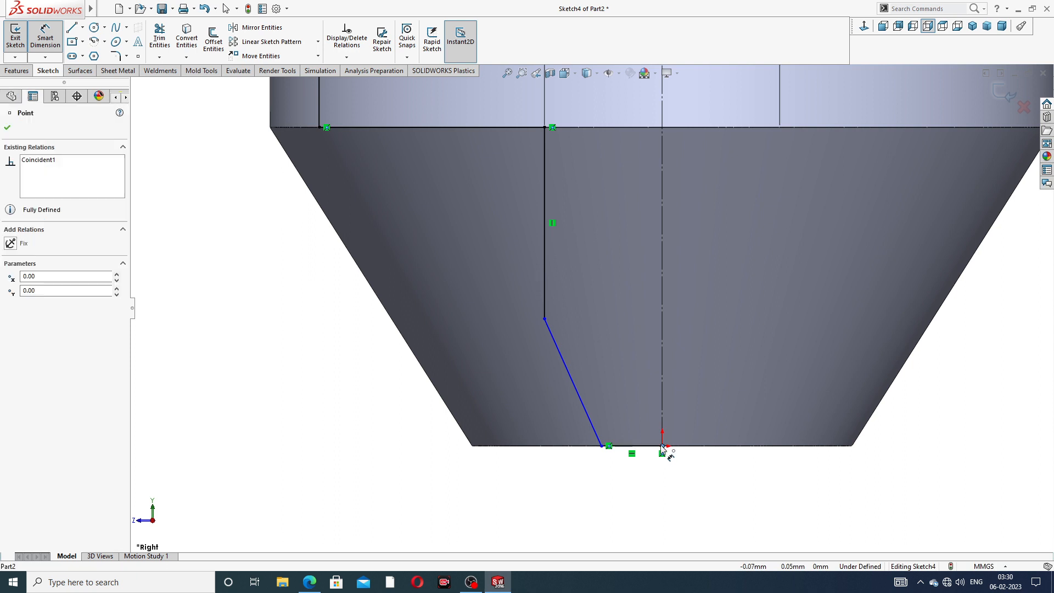
click(601, 446)
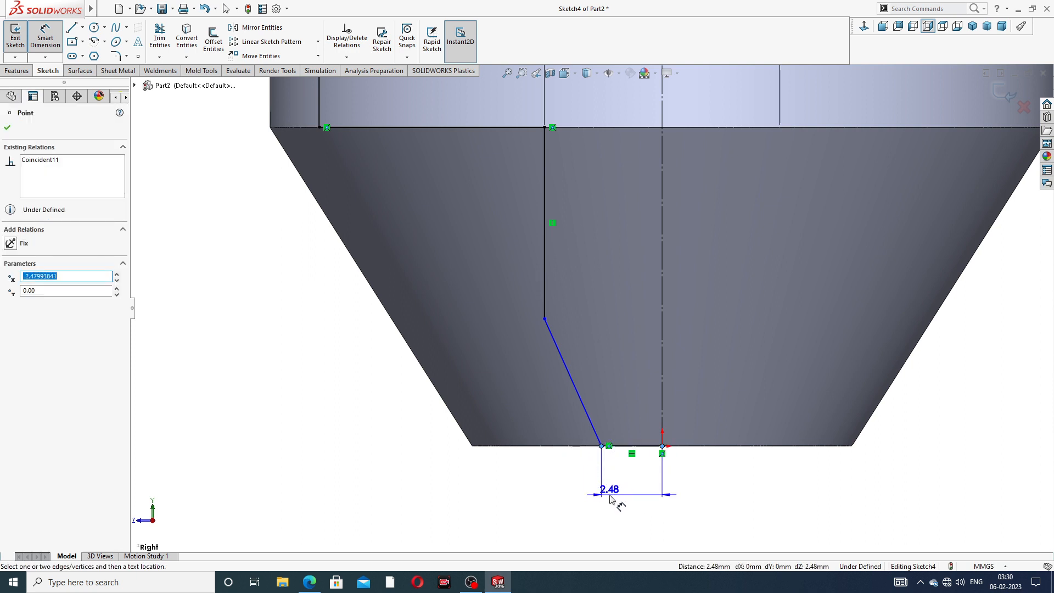
key(Escape)
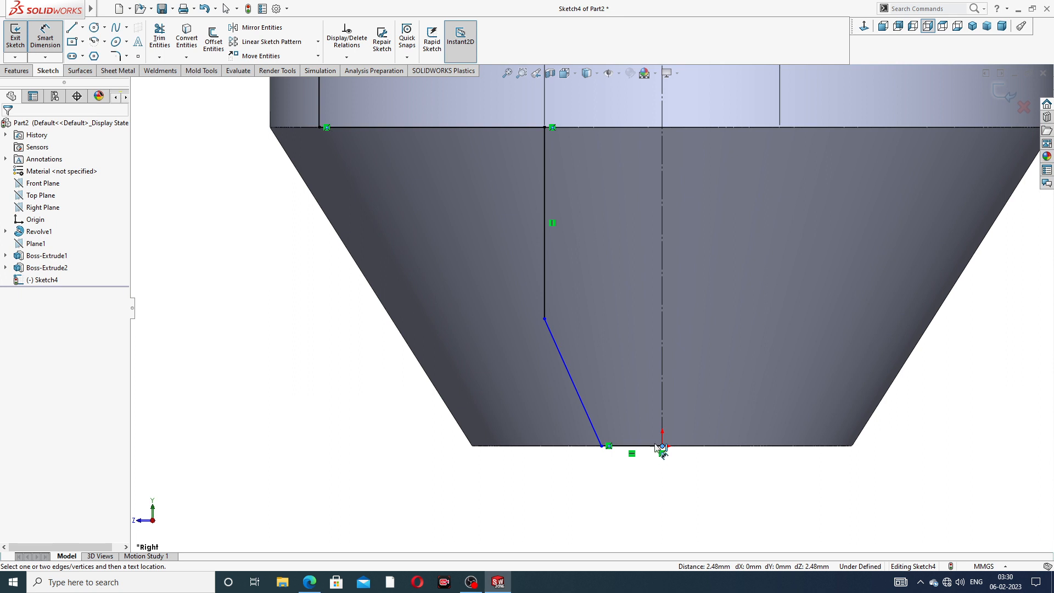
click(602, 445)
click(662, 445)
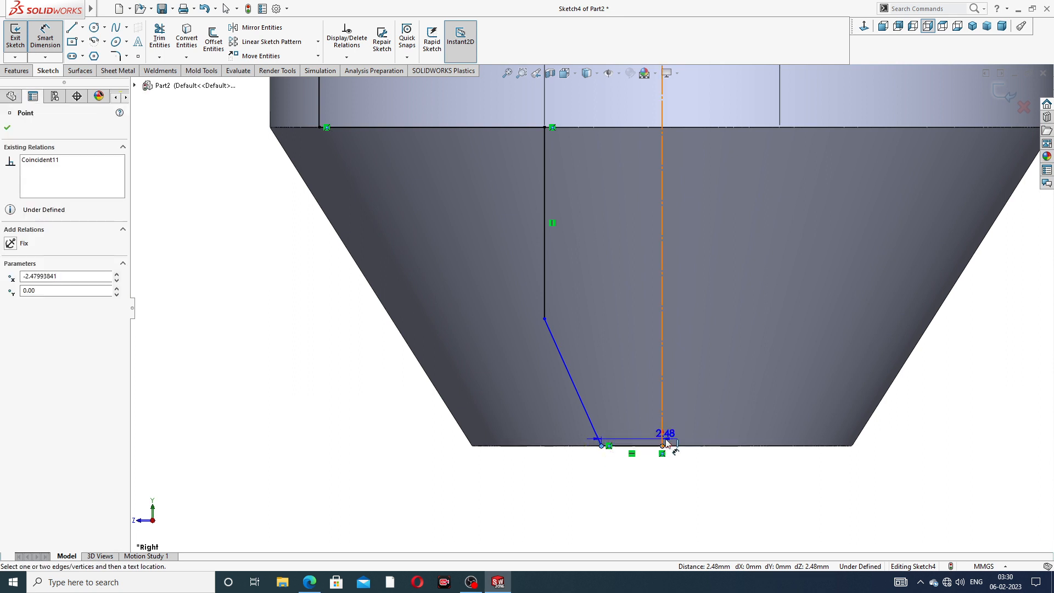
key(Escape)
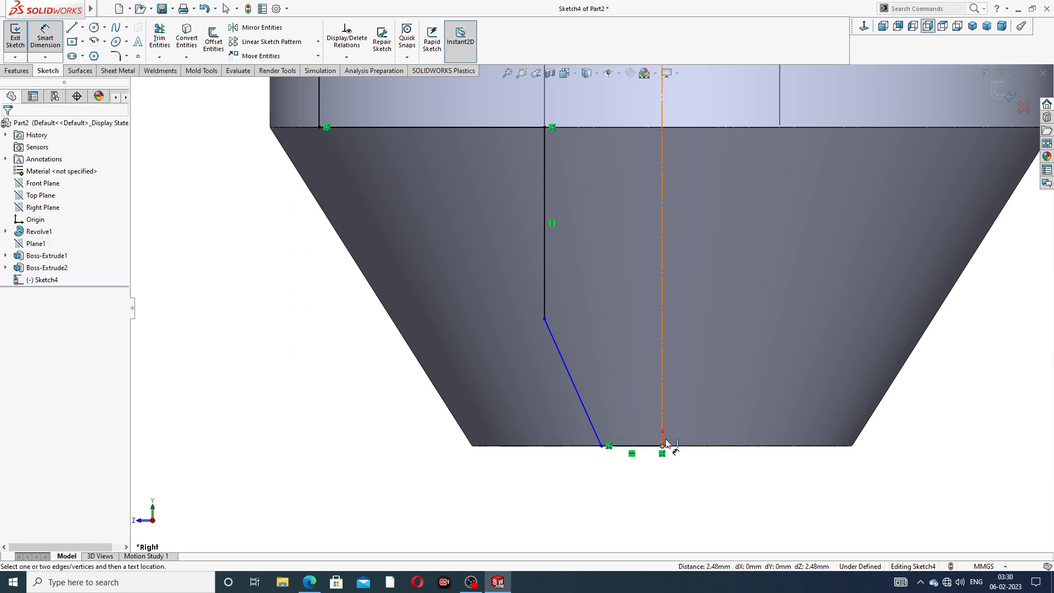
Add a doubled dimension of 3.45 mm from the slanted line's lower endpoint across the centerline at the cone tip.
click(601, 446)
click(662, 419)
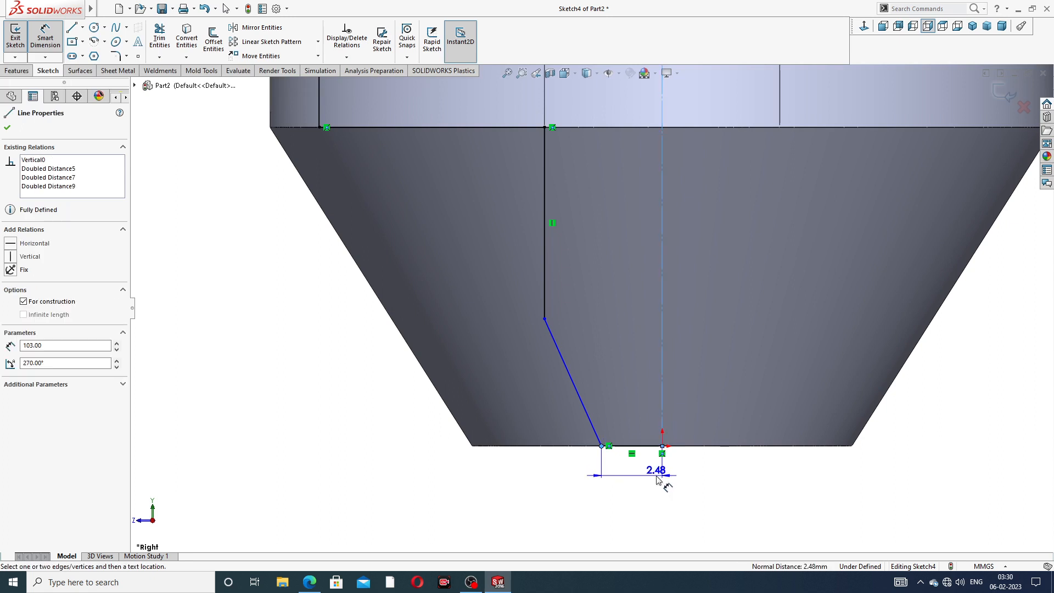
click(679, 479)
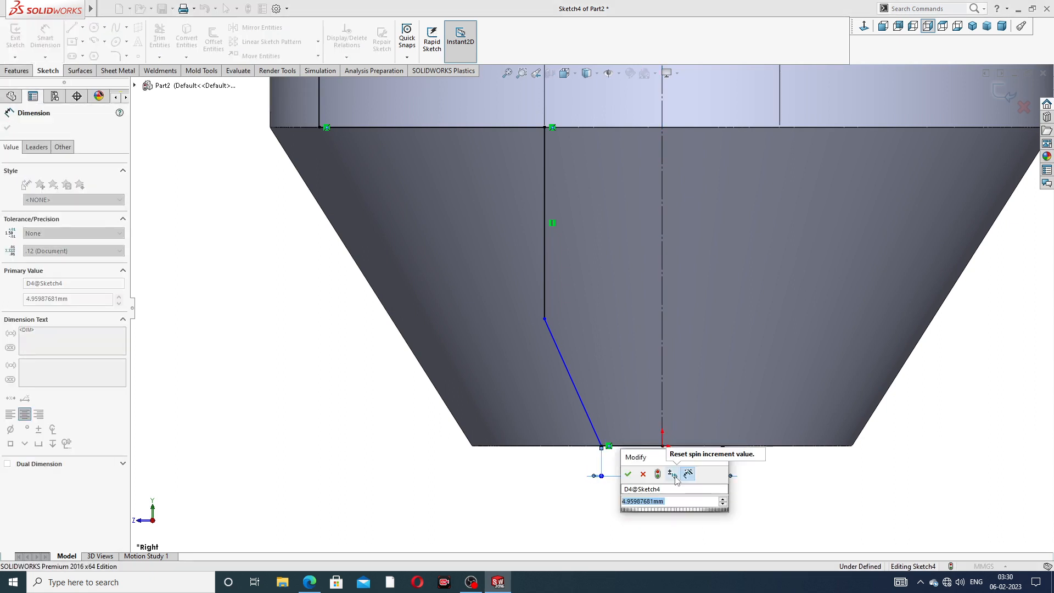
text(3.45)
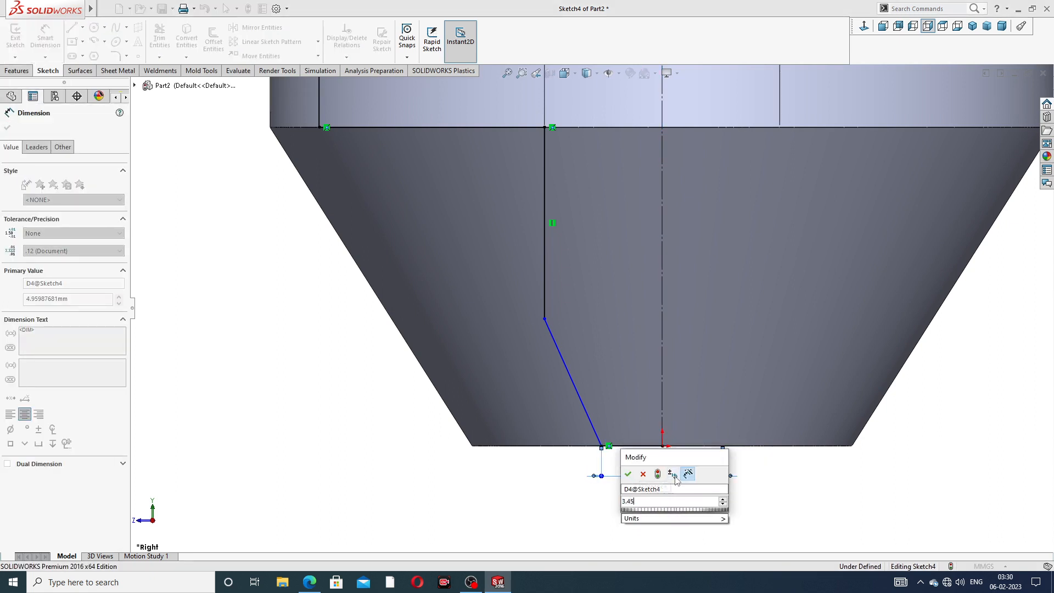
key(Return)
click(665, 506)
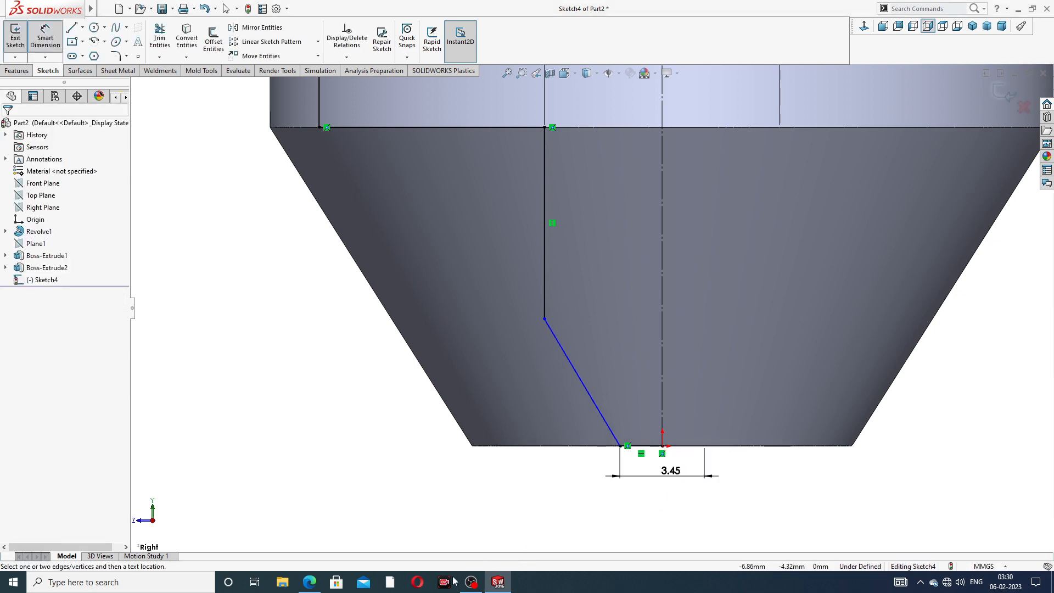
Recheck the outlet bore diameter in the PDF drawing and set its doubled dimension to 3.54 mm in the sketch.
click(309, 581)
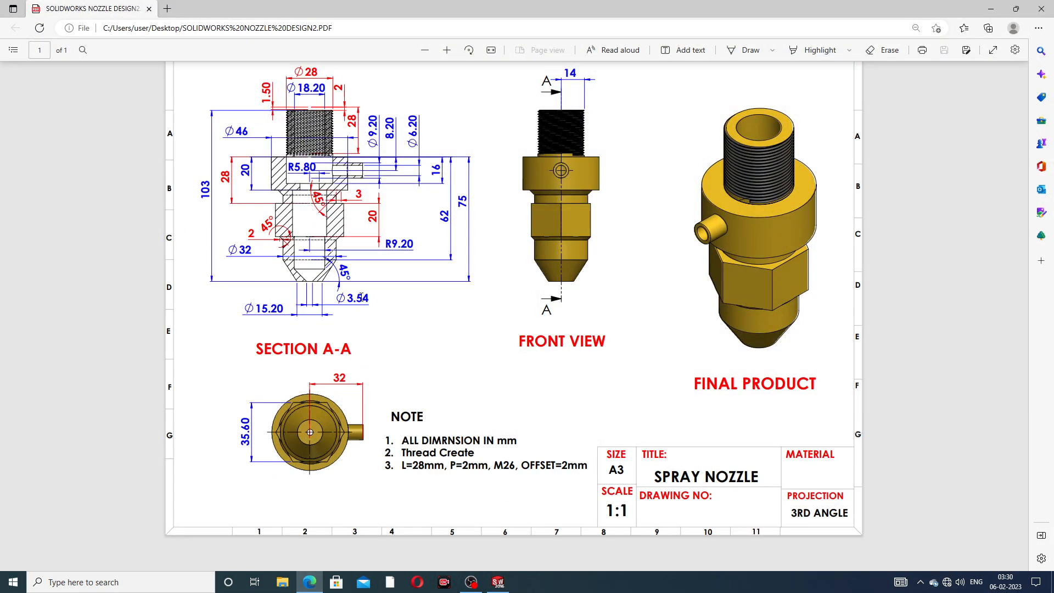
click(310, 582)
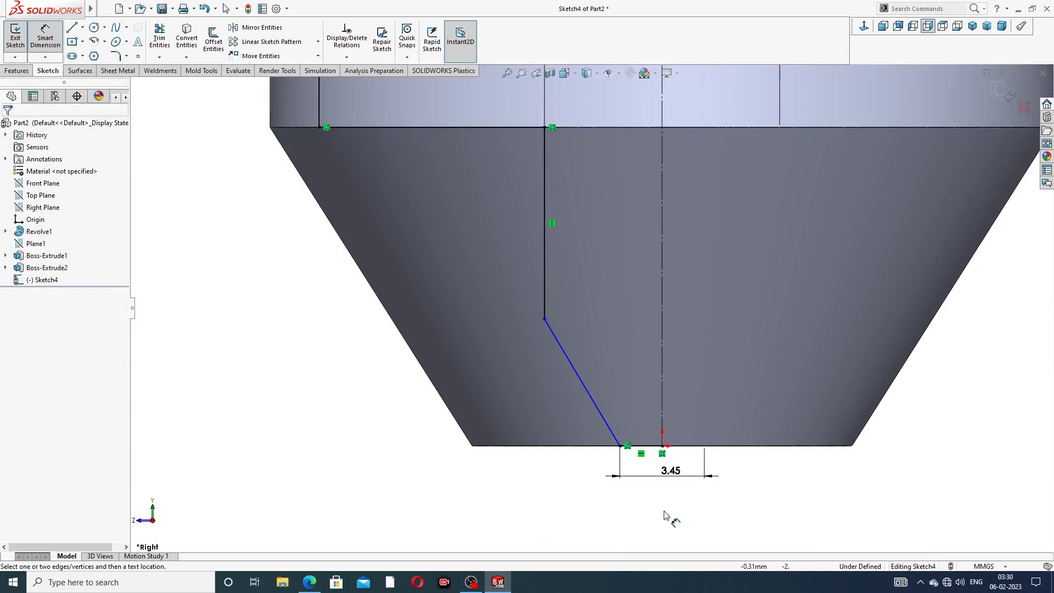
double_click(671, 470)
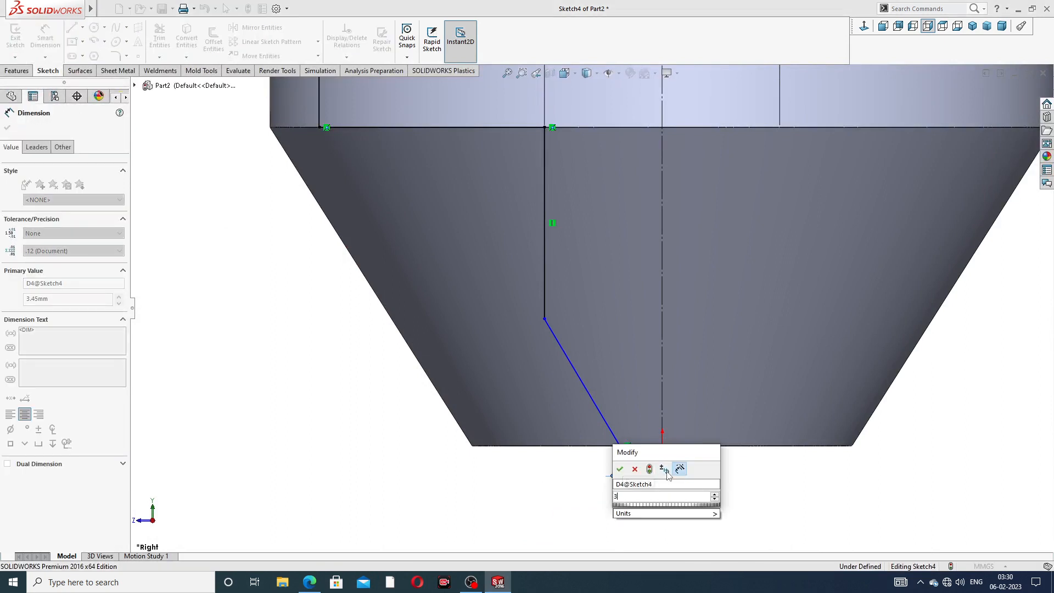
text(3.54)
key(Return)
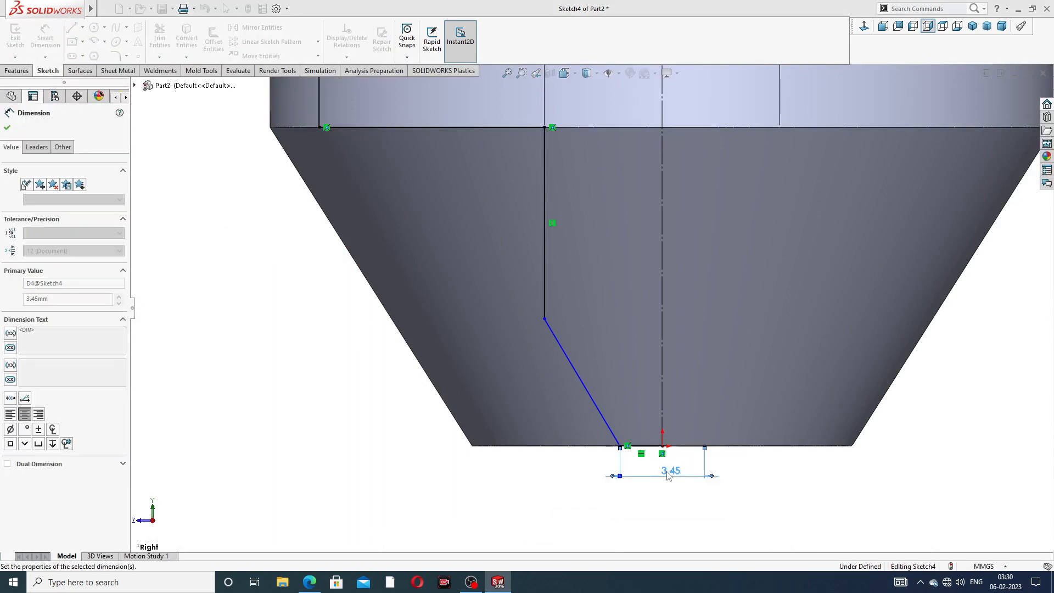
Dimension the angle between the slanted bore line and the cone's bottom edge as 45°.
click(611, 437)
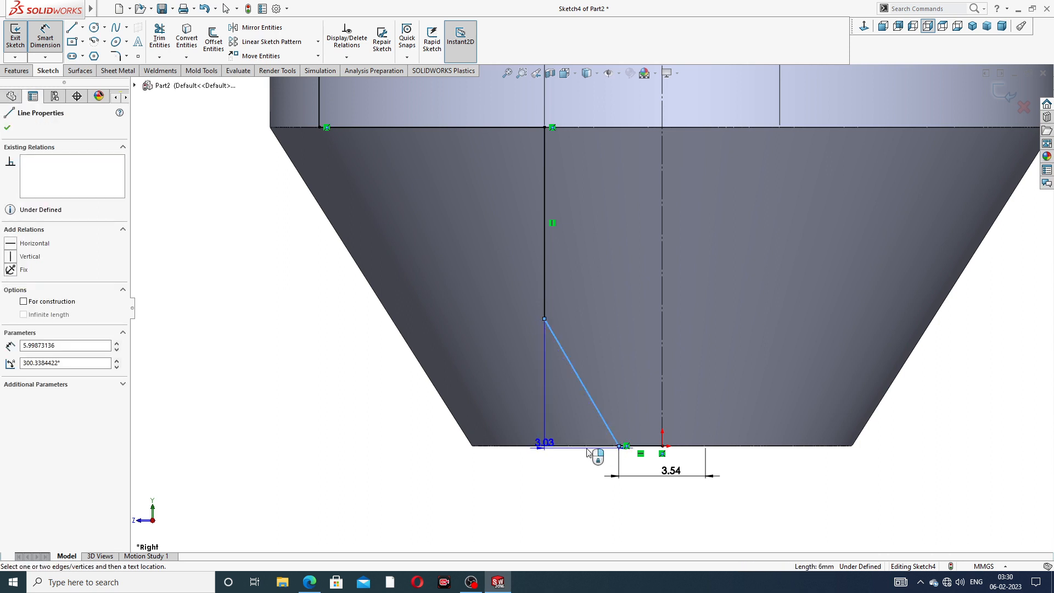
click(589, 446)
click(569, 420)
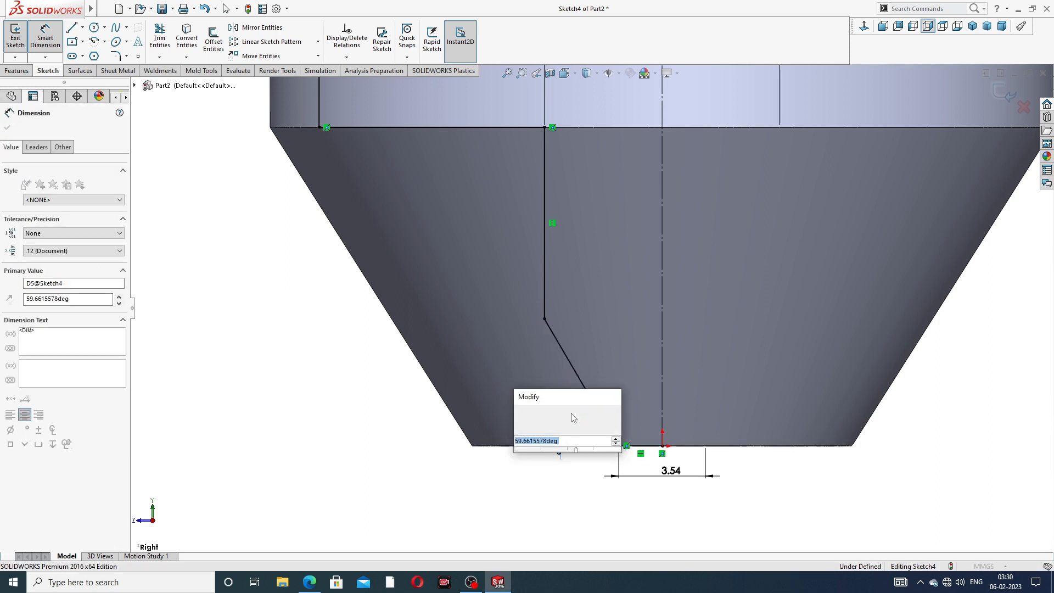
text(45)
key(Return)
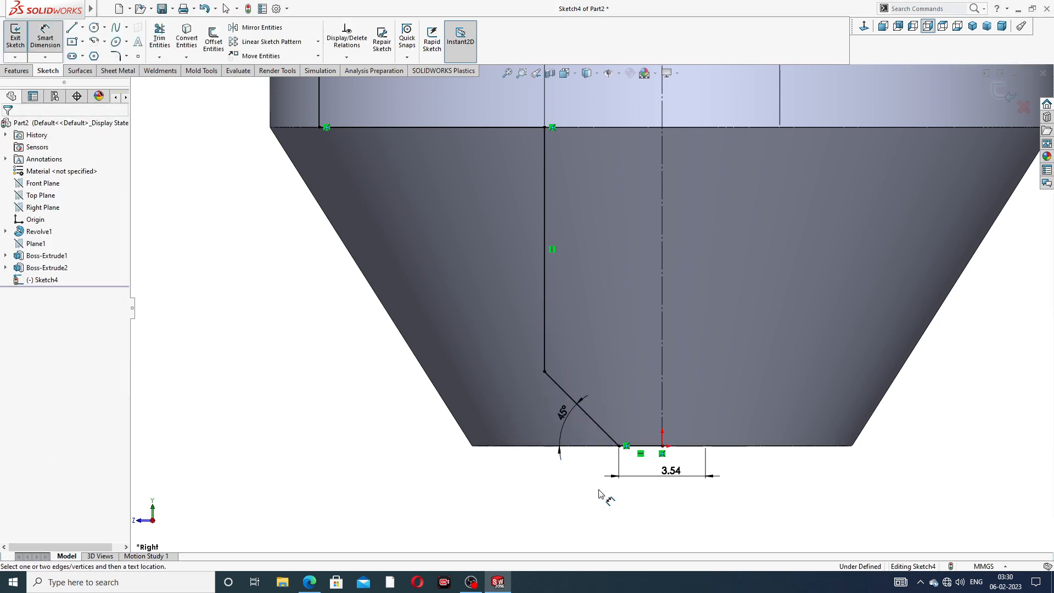
Dimension the vertical bore line inside the large collar to 16 mm.
scroll(640, 306, up, 10)
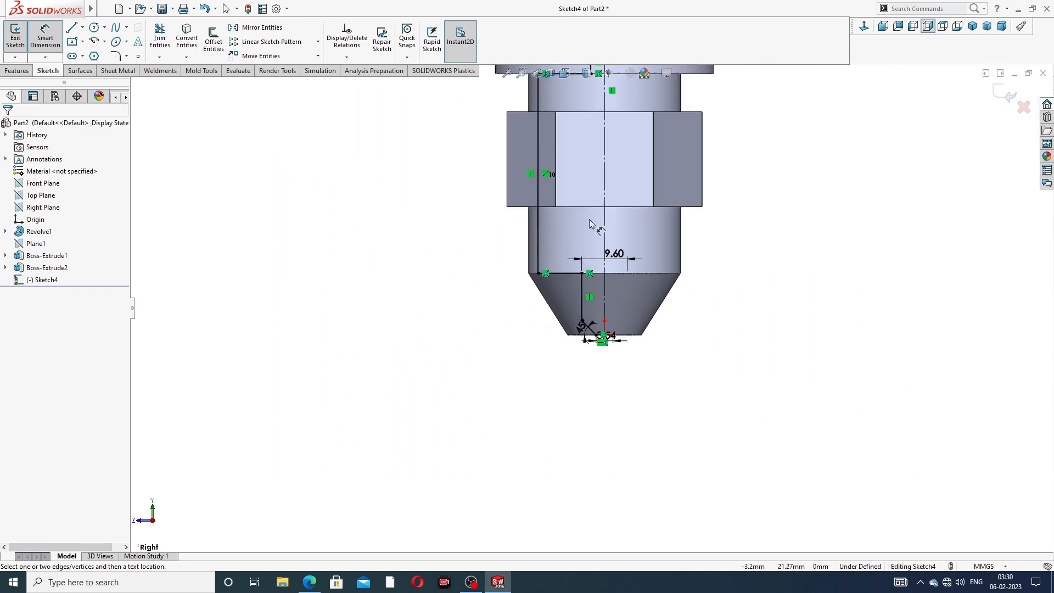
scroll(598, 183, down, 4)
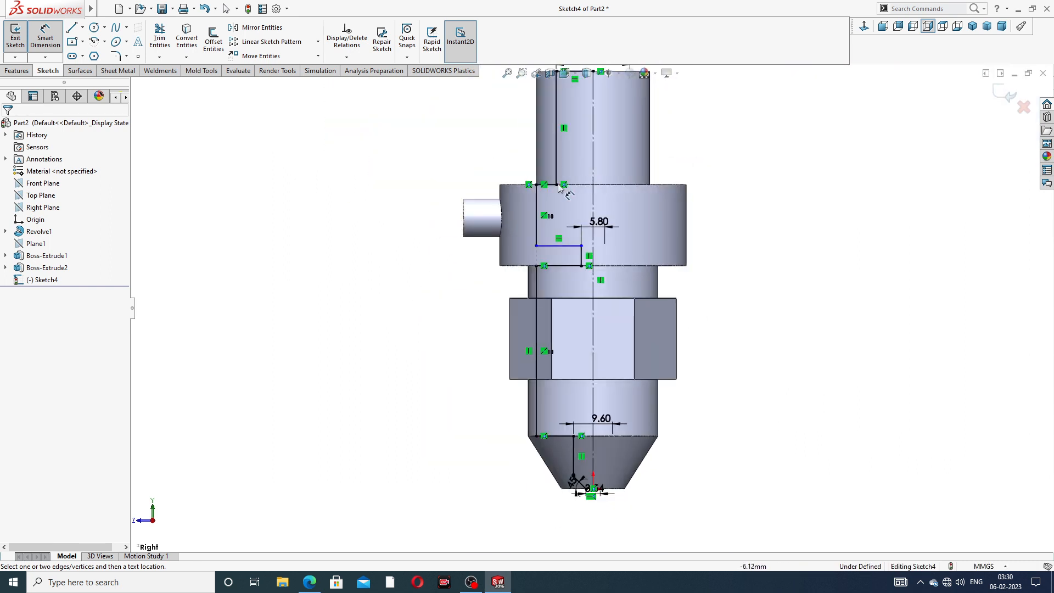
click(536, 209)
click(423, 222)
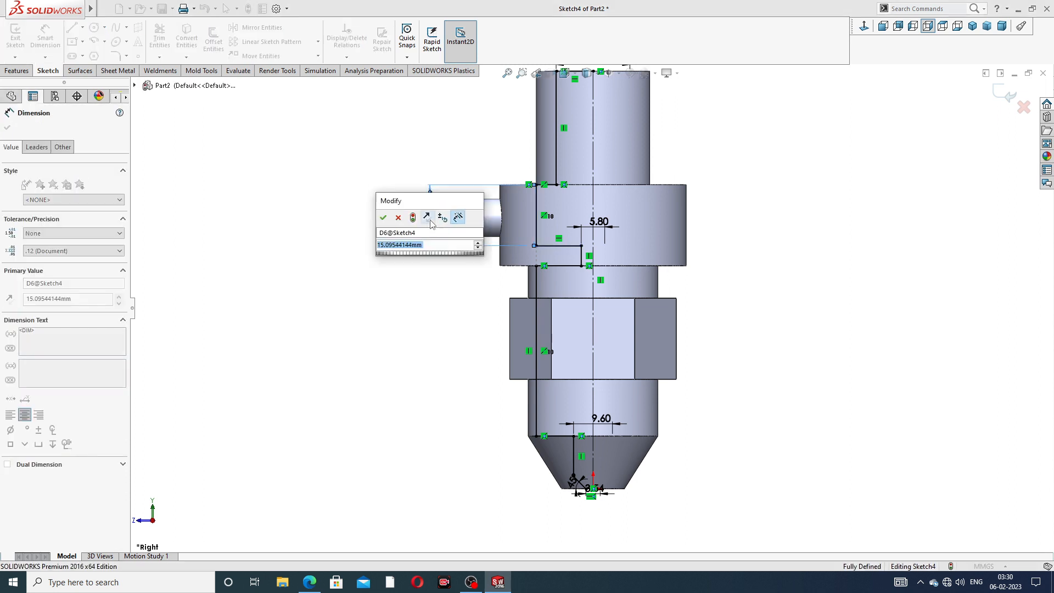
text(16)
key(Return)
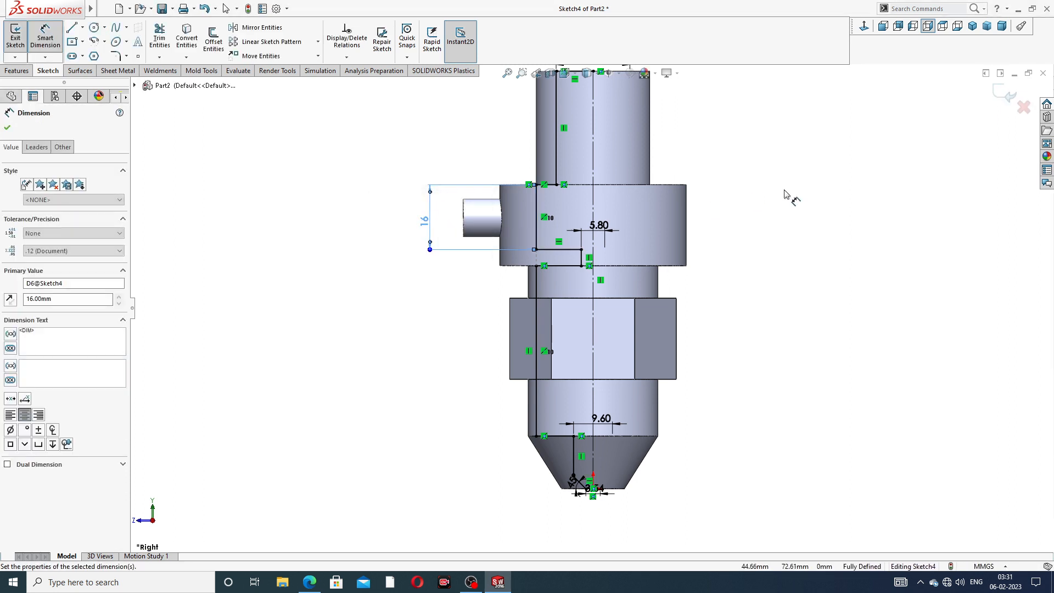
End dimensioning and compare the whole bore profile with the section view in the PDF drawing.
scroll(646, 230, up, 3)
scroll(617, 196, down, 3)
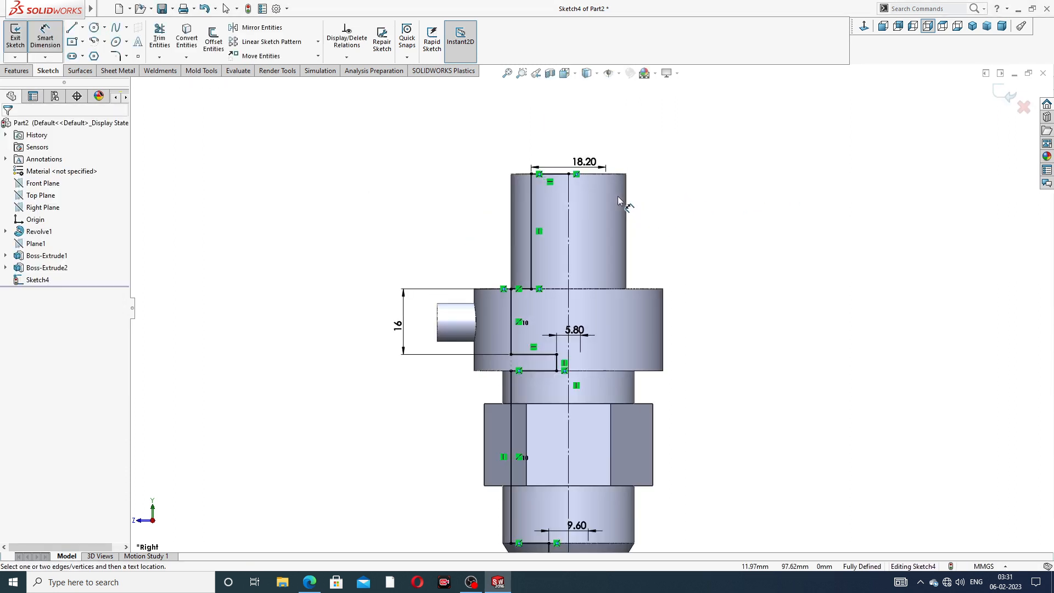
scroll(616, 209, up, 3)
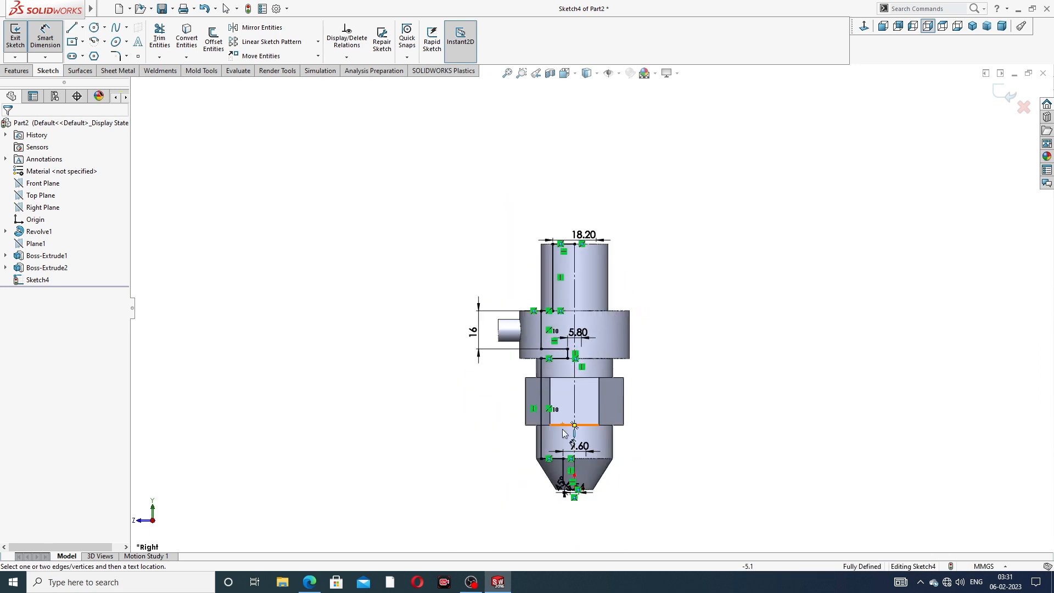
scroll(556, 483, down, 3)
scroll(747, 151, up, 2)
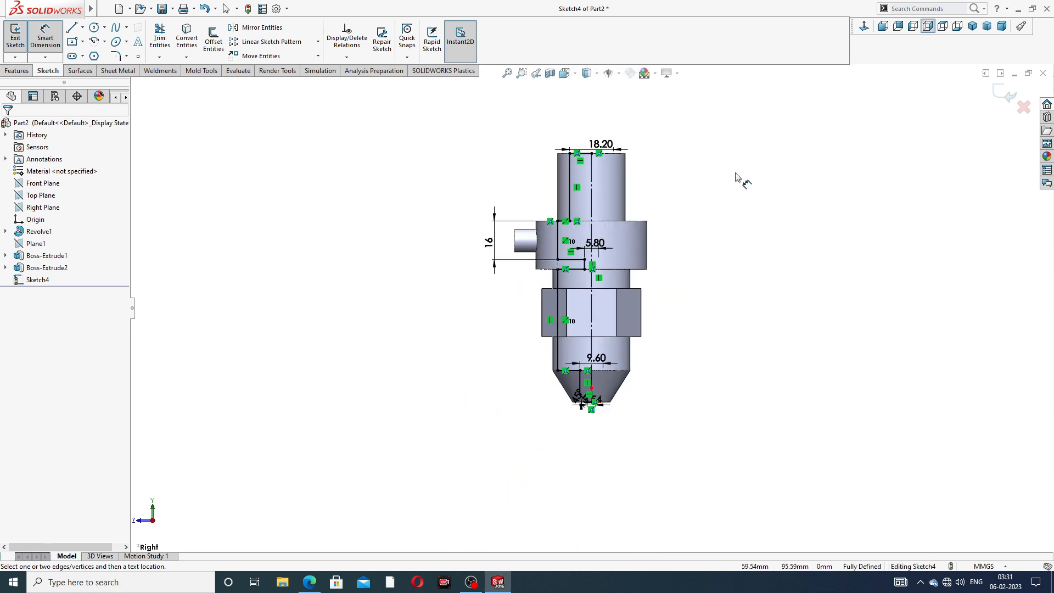
right_click(739, 176)
click(757, 164)
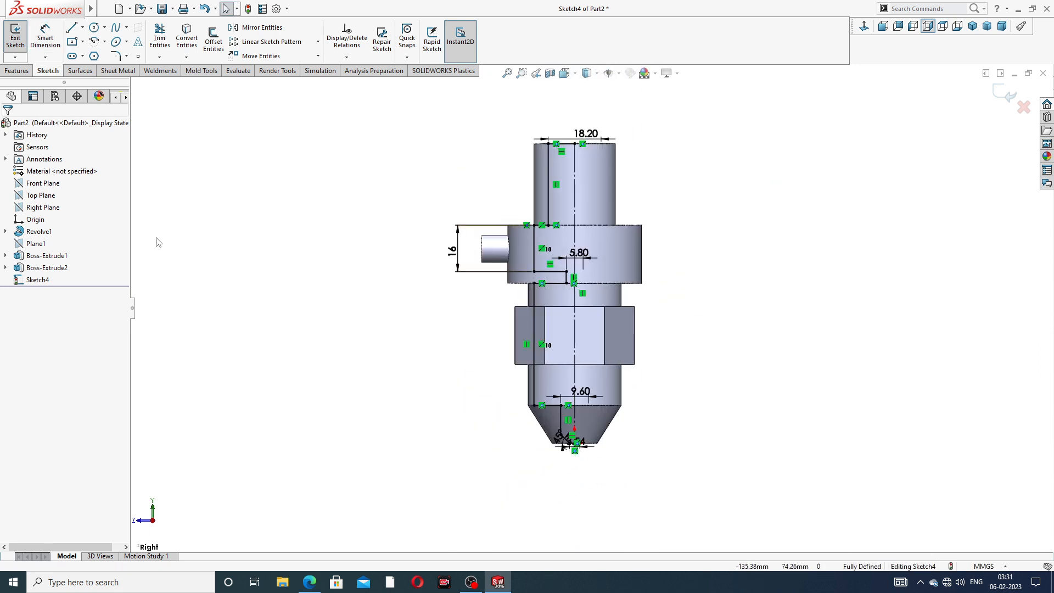
click(309, 582)
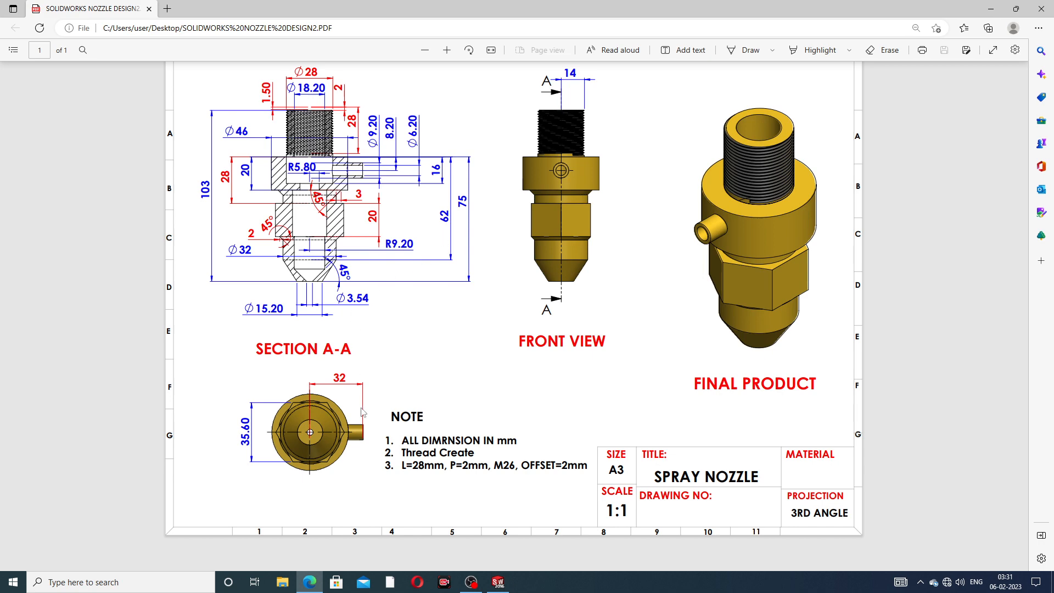
click(309, 582)
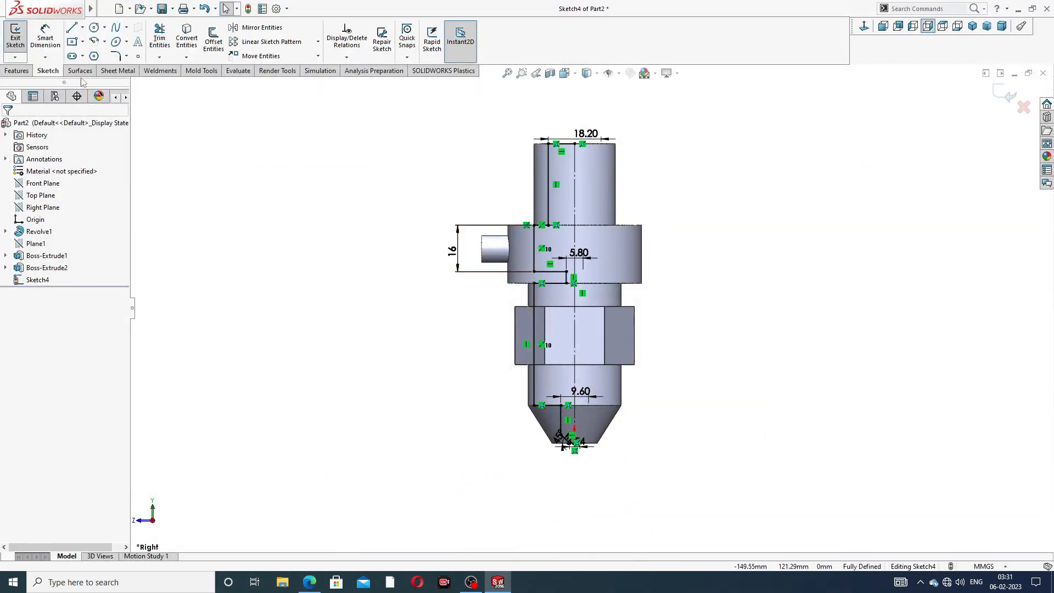
Create a 360° revolved cut from the bore profile about its centerline, closing the sketch automatically and keeping all bodies.
click(22, 71)
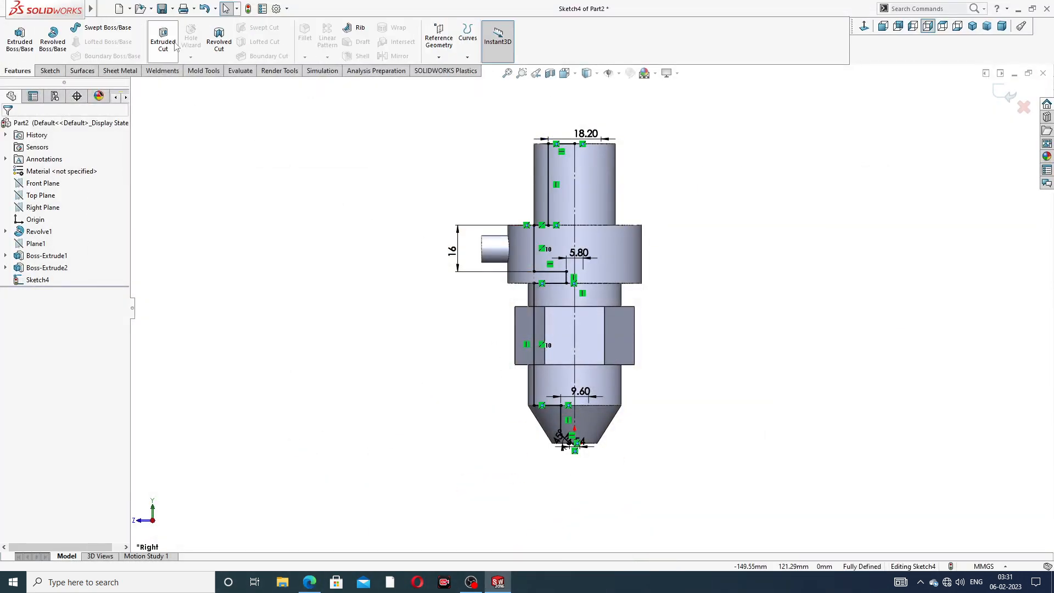
click(225, 39)
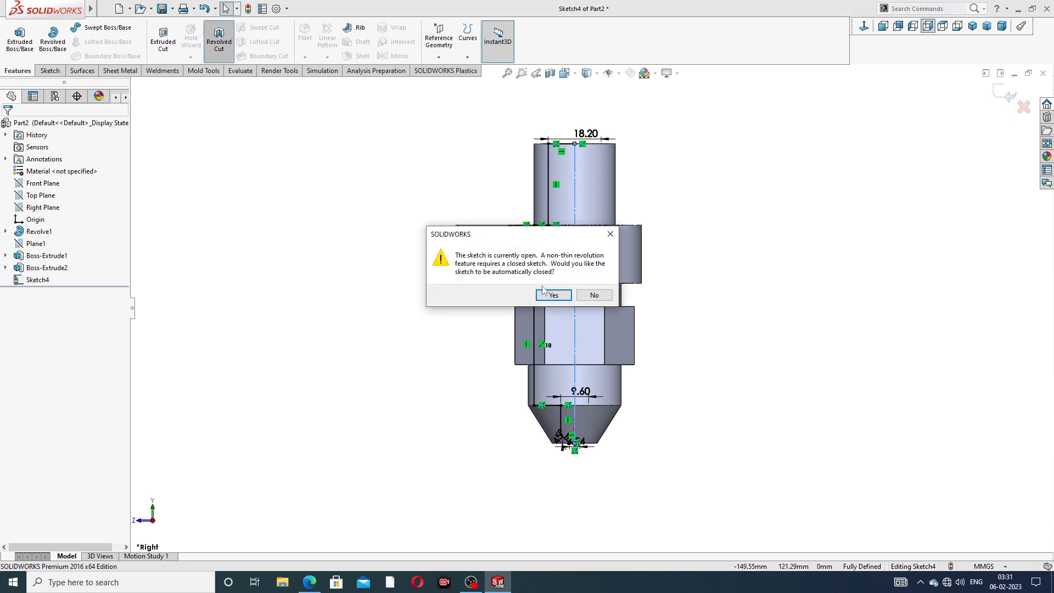
click(553, 296)
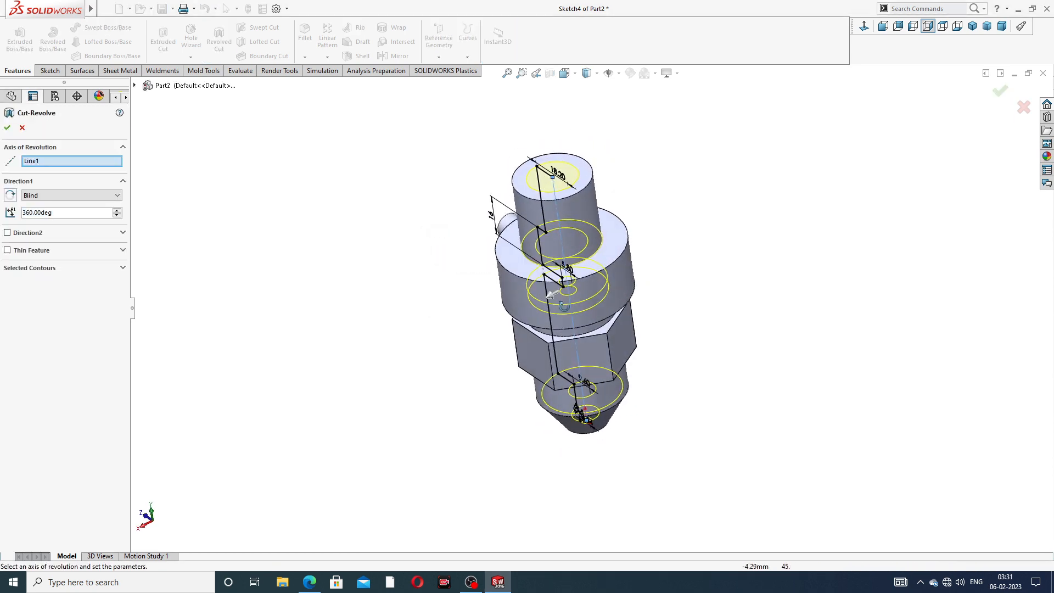
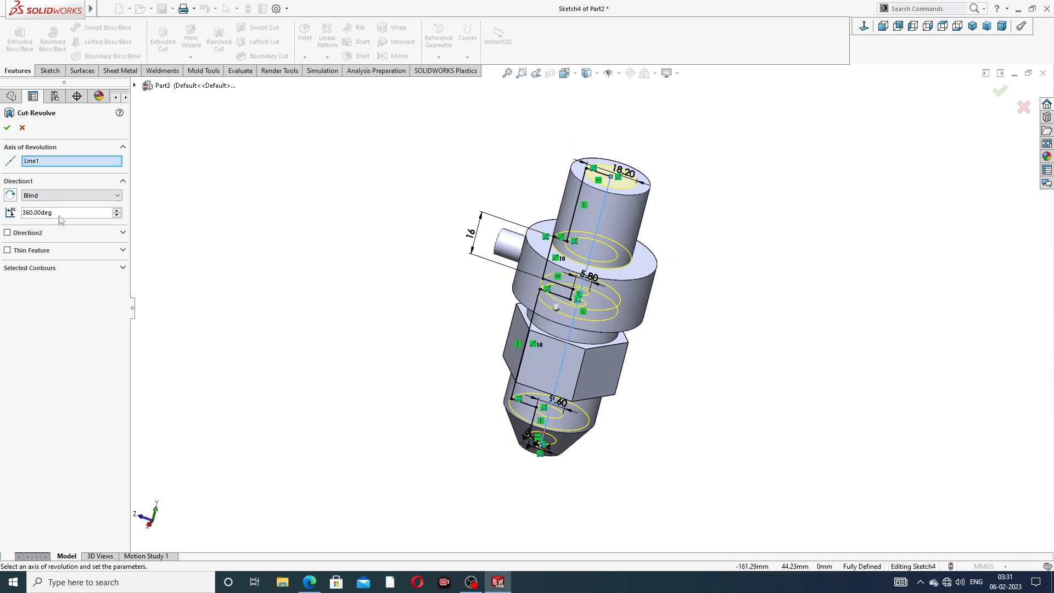
click(7, 127)
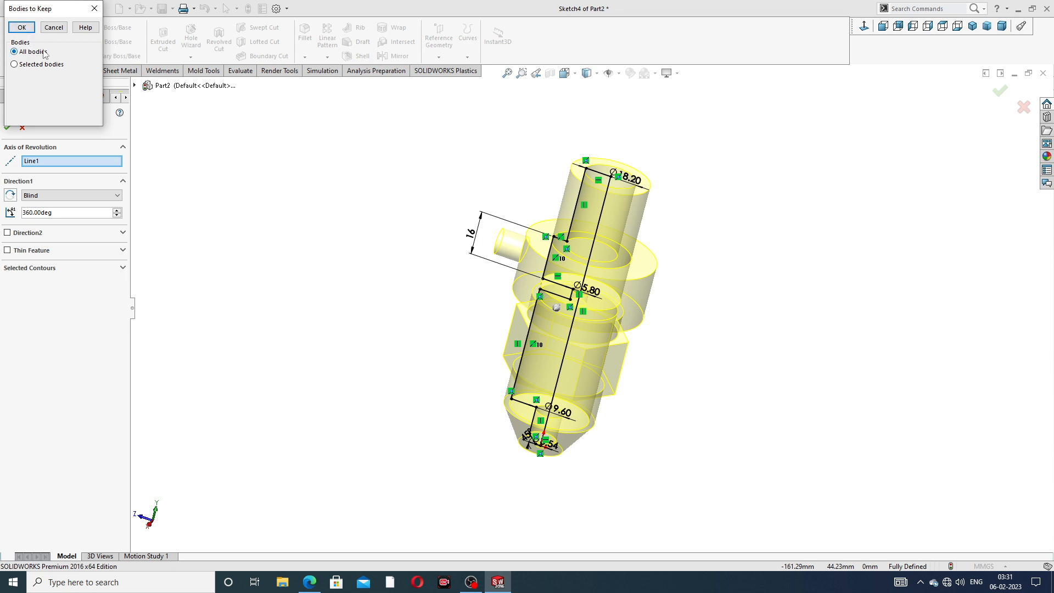
click(30, 30)
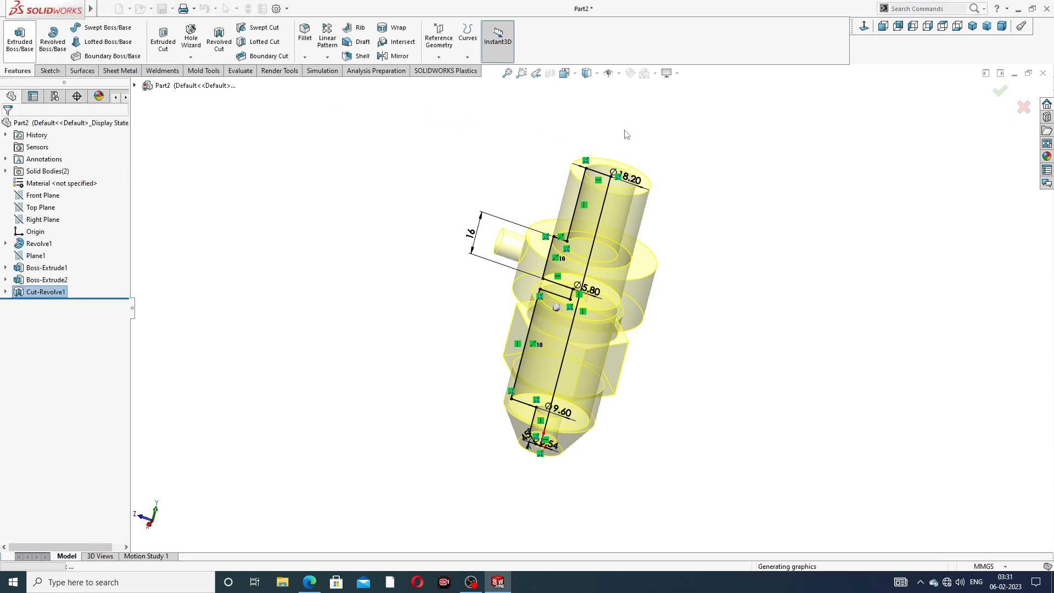
middle_drag(632, 267, 663, 282)
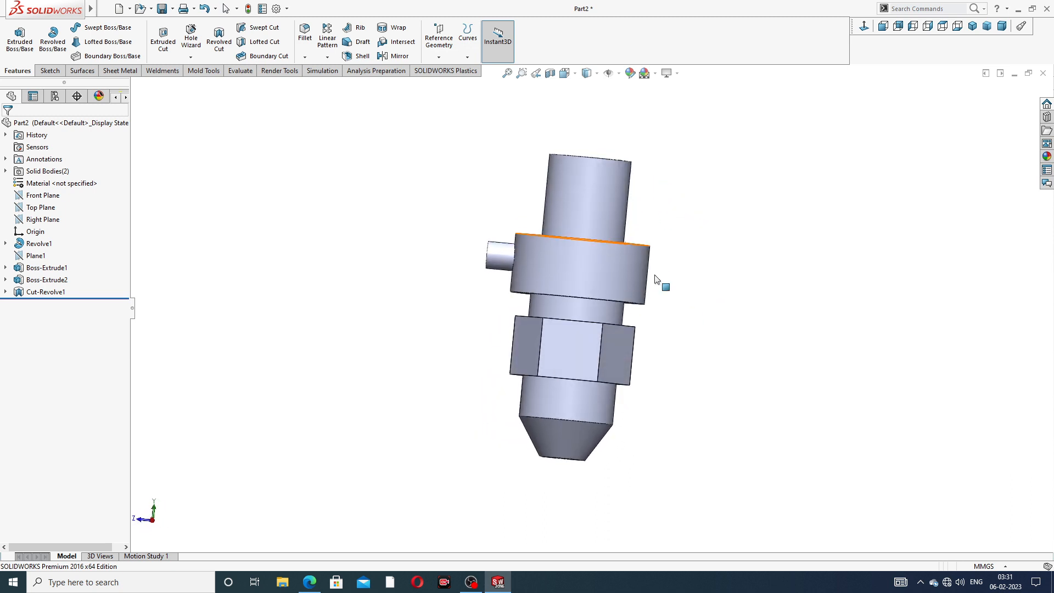
Section the nozzle along the Right Plane with zero offset and examine the hollowed bore from an angled view.
click(46, 220)
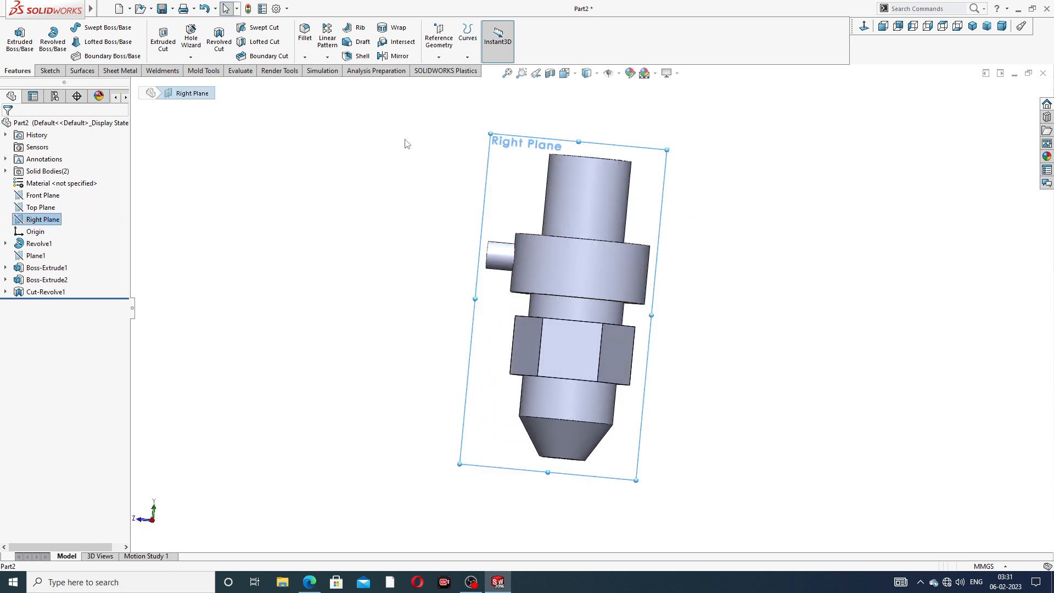
key(ctrl+8)
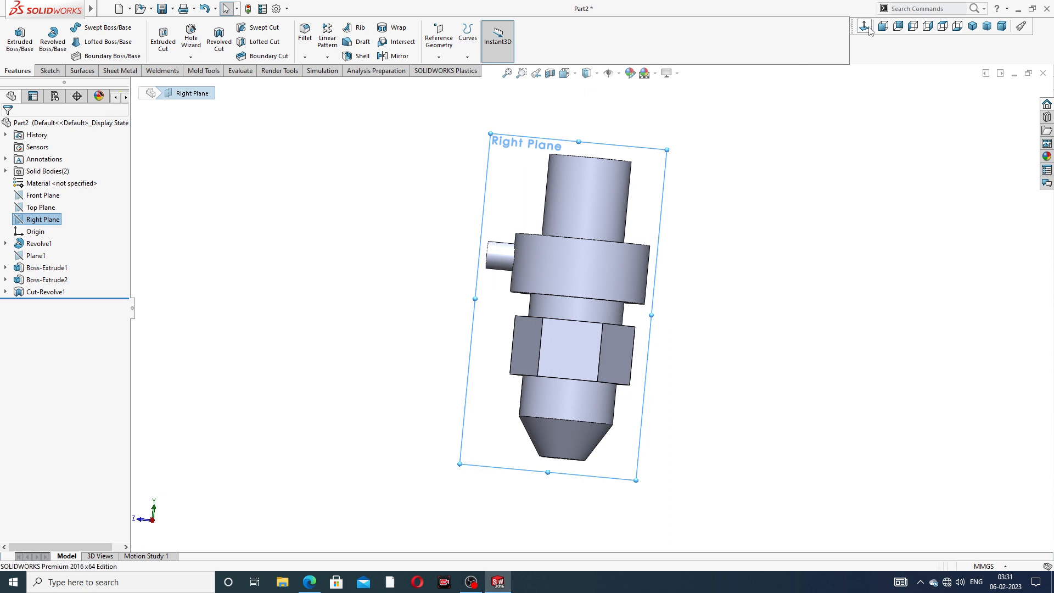
click(550, 73)
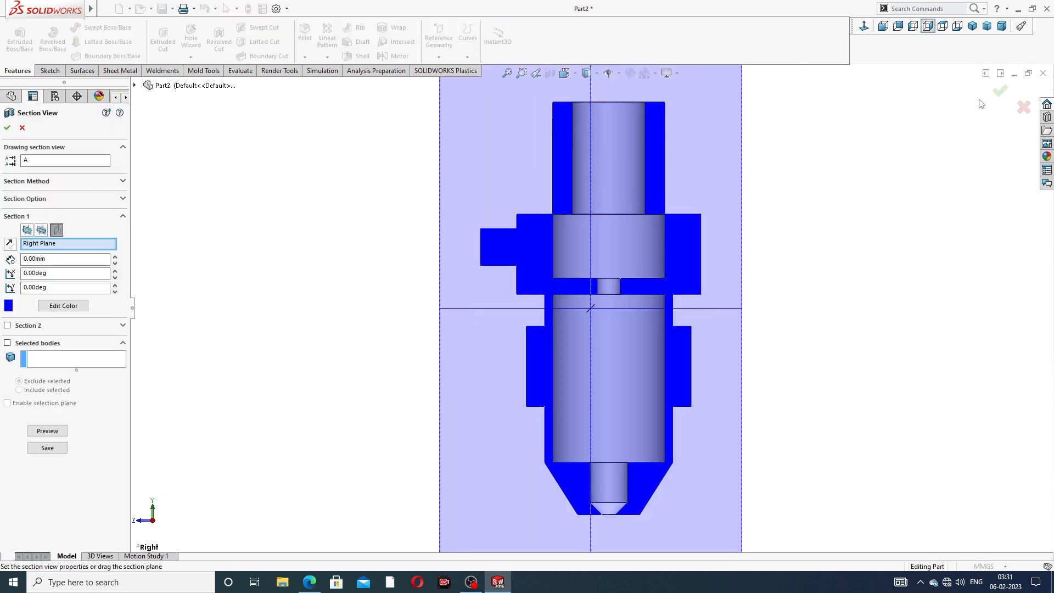
click(1000, 90)
scroll(601, 210, up, 3)
middle_drag(600, 210, 548, 280)
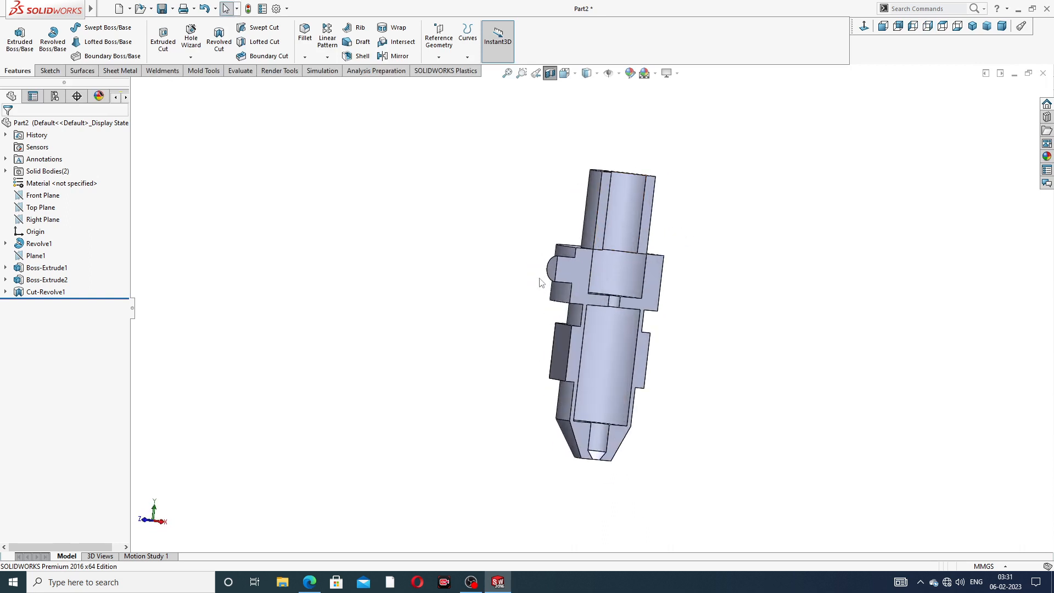
Sketch a circle of about 2.88 mm radius on the side pipe's end face, concentric with the pipe.
scroll(582, 271, down, 5)
click(571, 268)
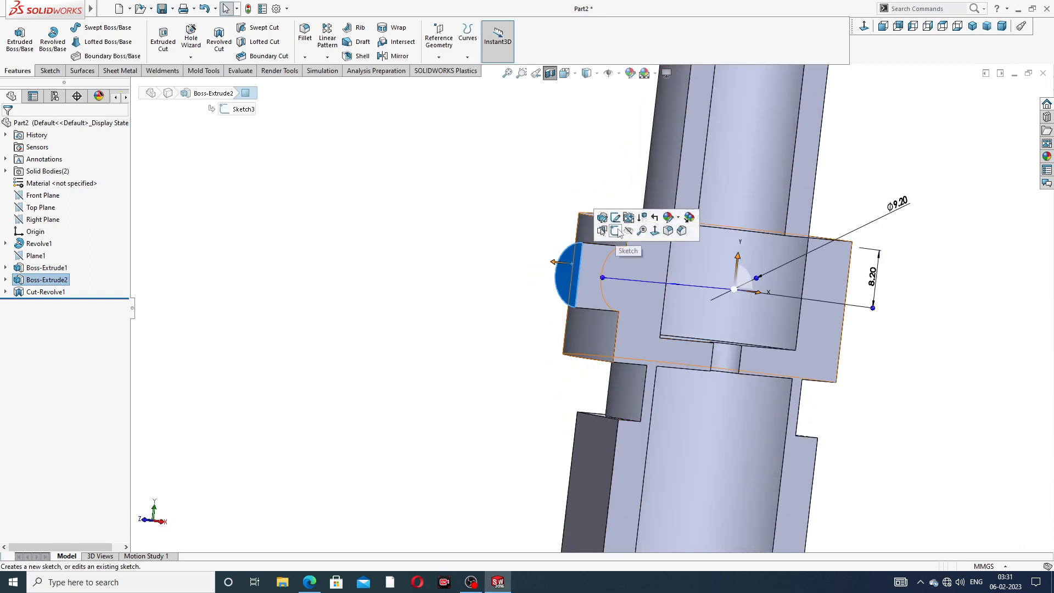
click(601, 231)
click(882, 26)
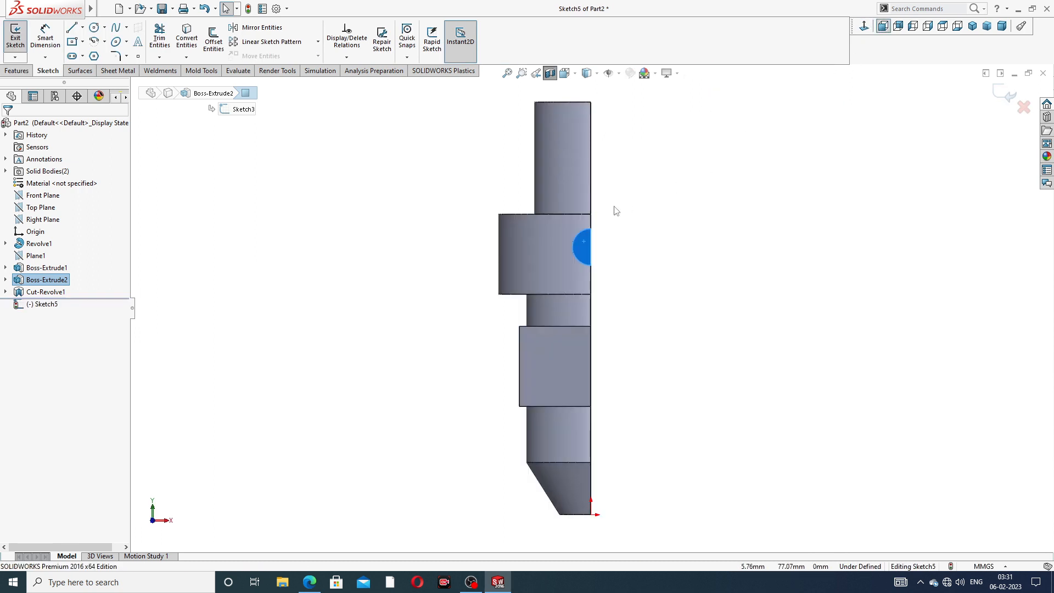
scroll(614, 226, down, 3)
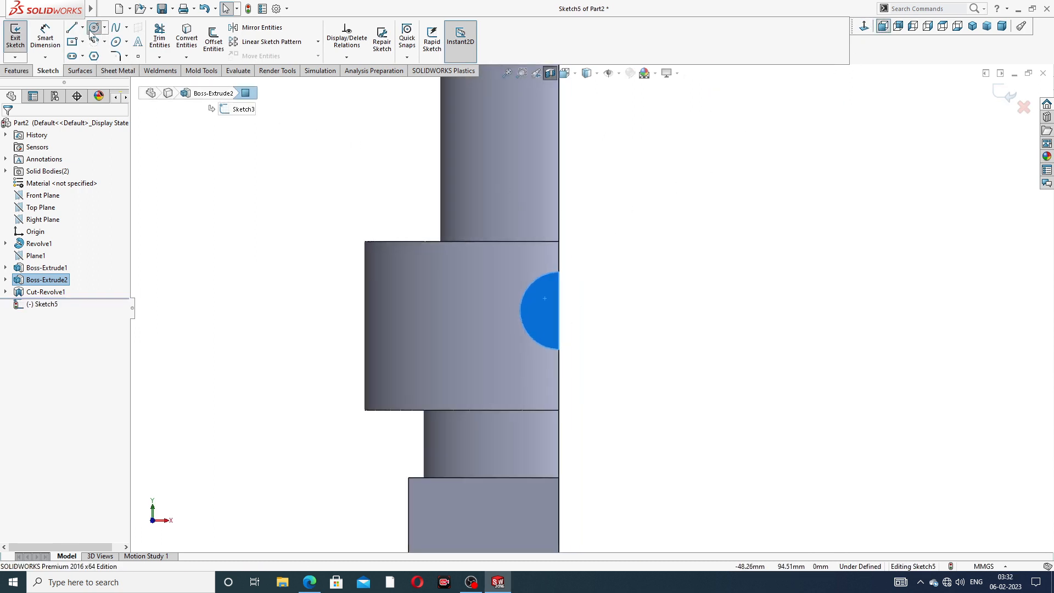
click(93, 29)
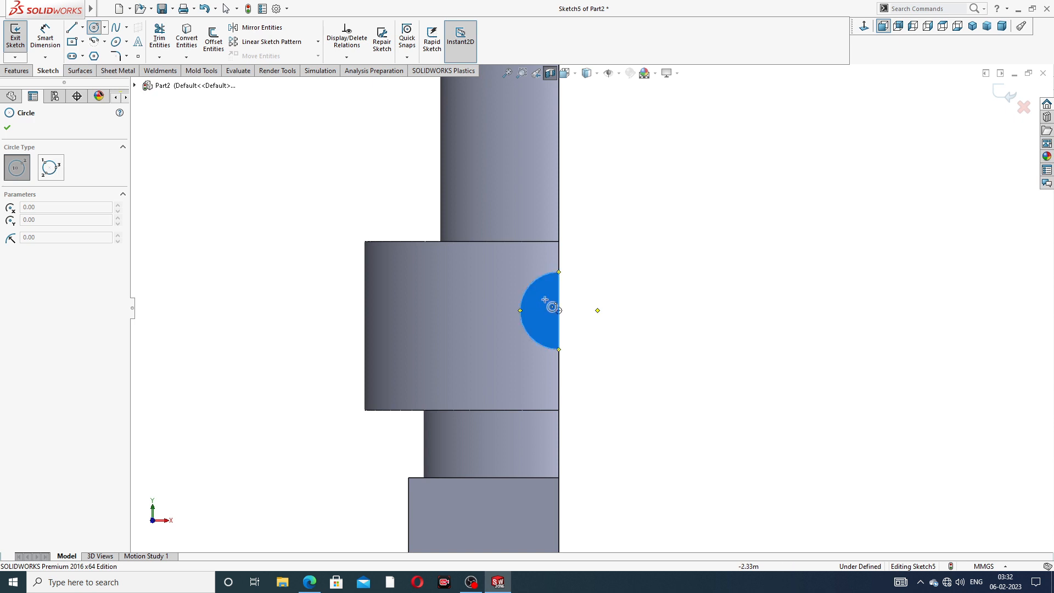
click(558, 311)
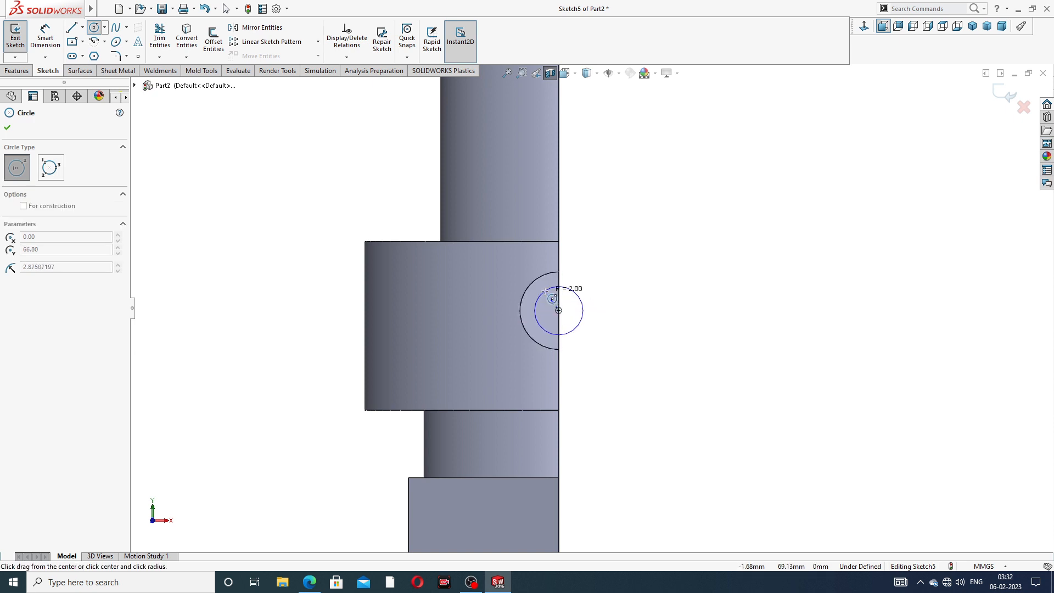
click(575, 292)
right_click(612, 252)
click(616, 255)
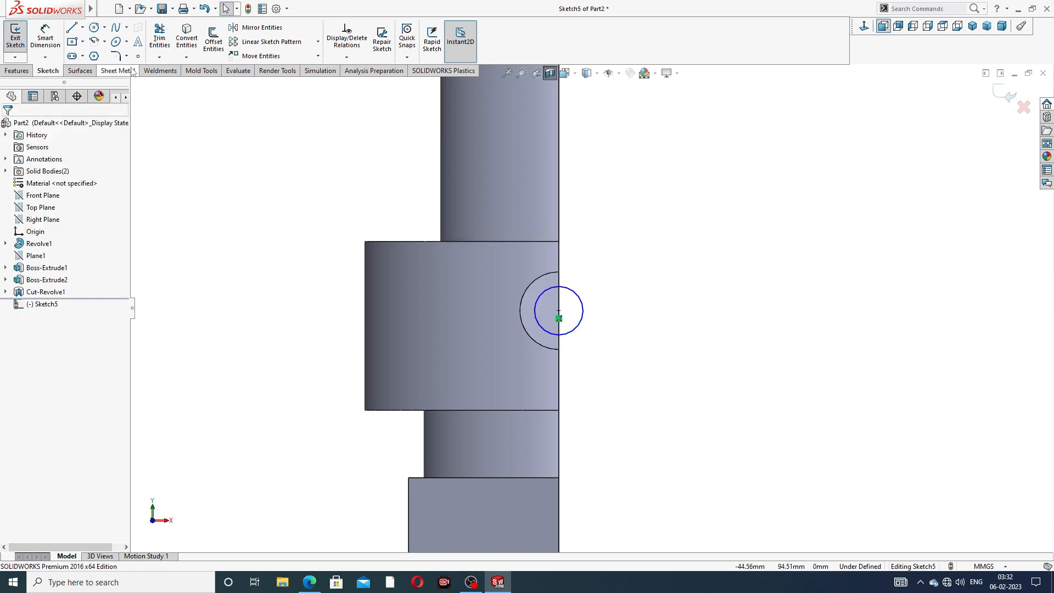
Dimension the circle's diameter to 6.2 mm and compare it with the section view in the PDF drawing.
key(d)
click(582, 299)
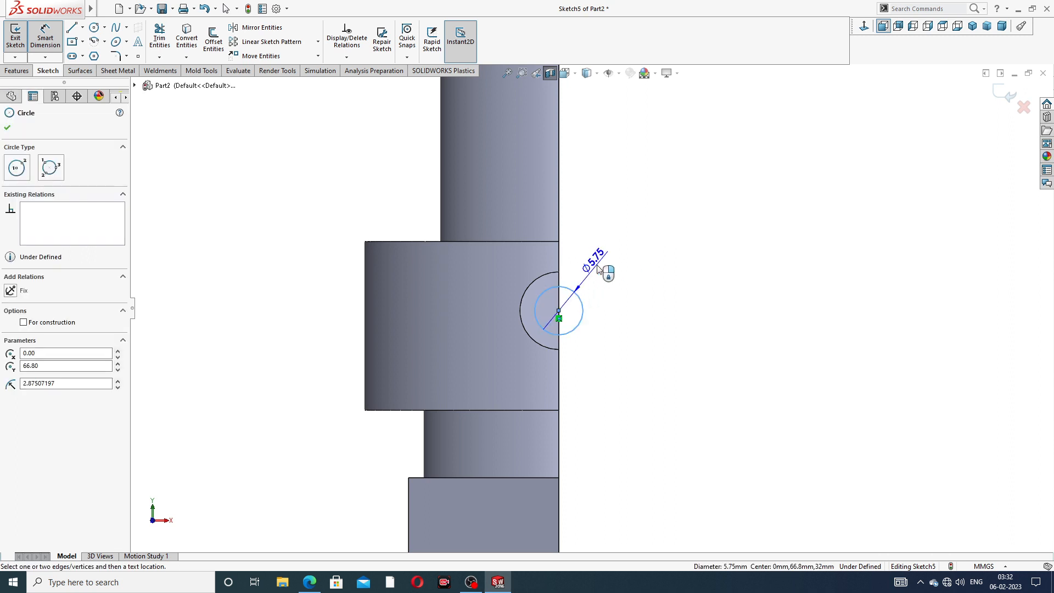
click(604, 269)
text(6.2)
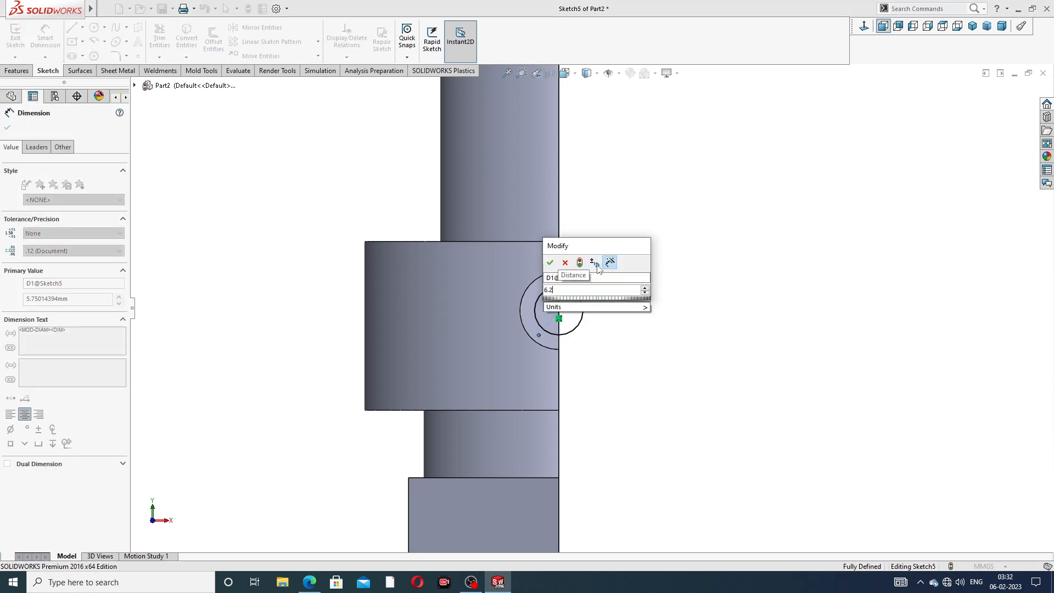
key(Return)
click(631, 259)
right_click(731, 208)
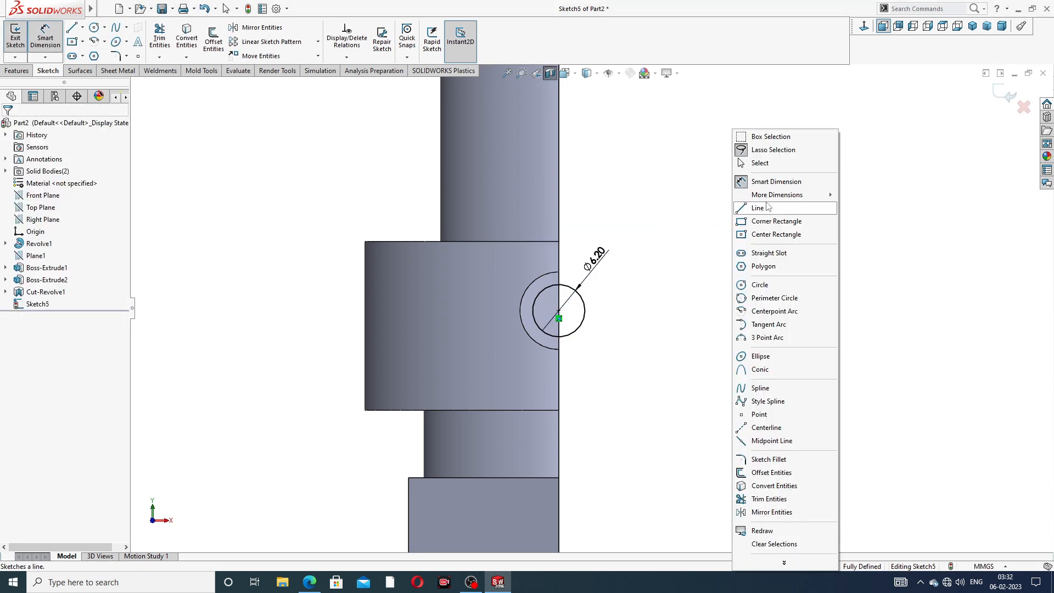
click(765, 165)
click(310, 582)
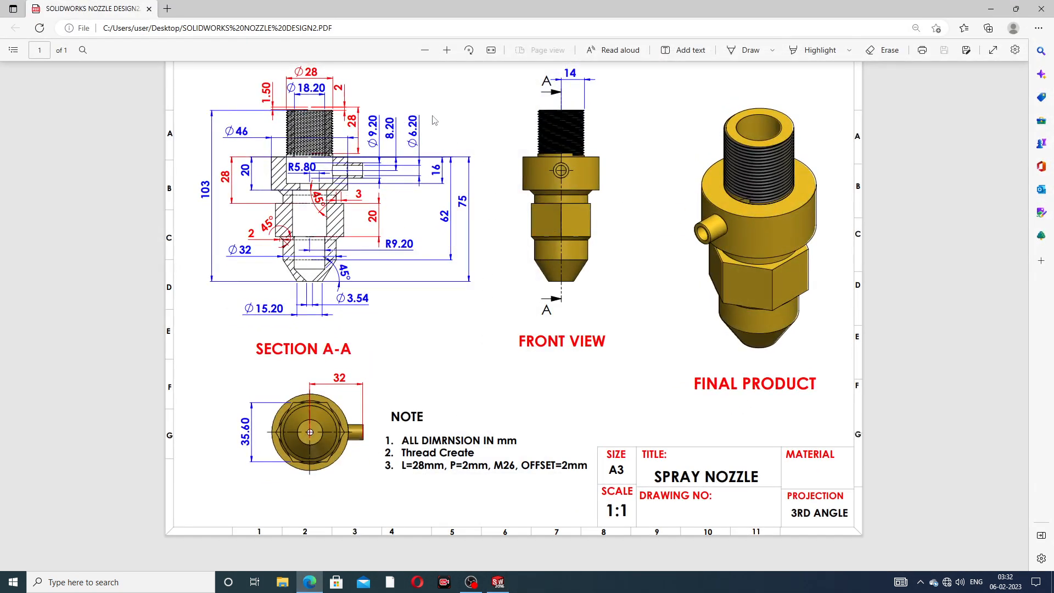
click(498, 582)
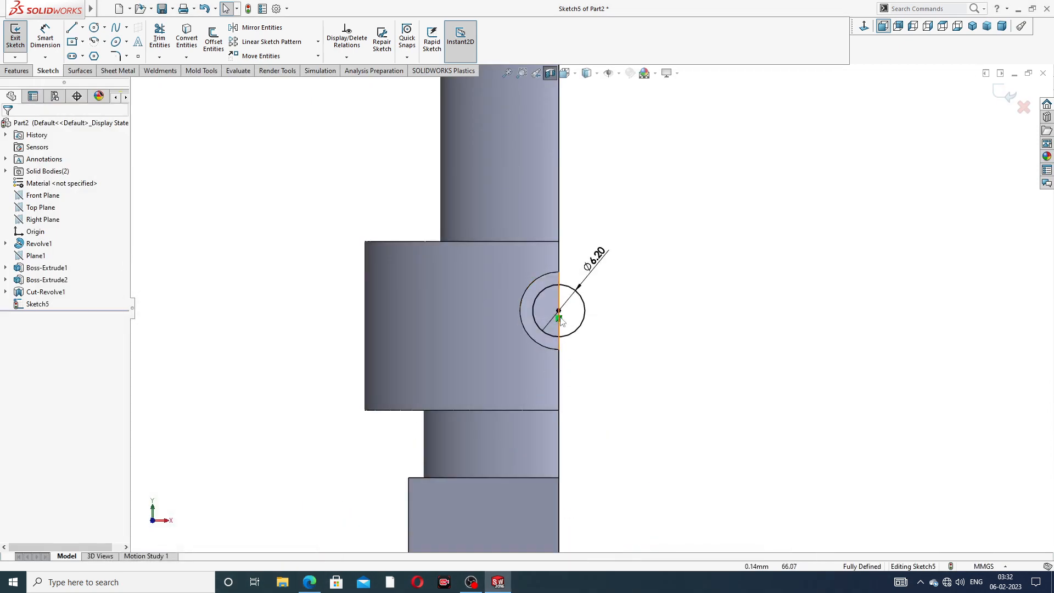
Cut-extrude the 6.2 mm circle through the side pipe with the Up To Next end condition.
click(17, 71)
click(163, 38)
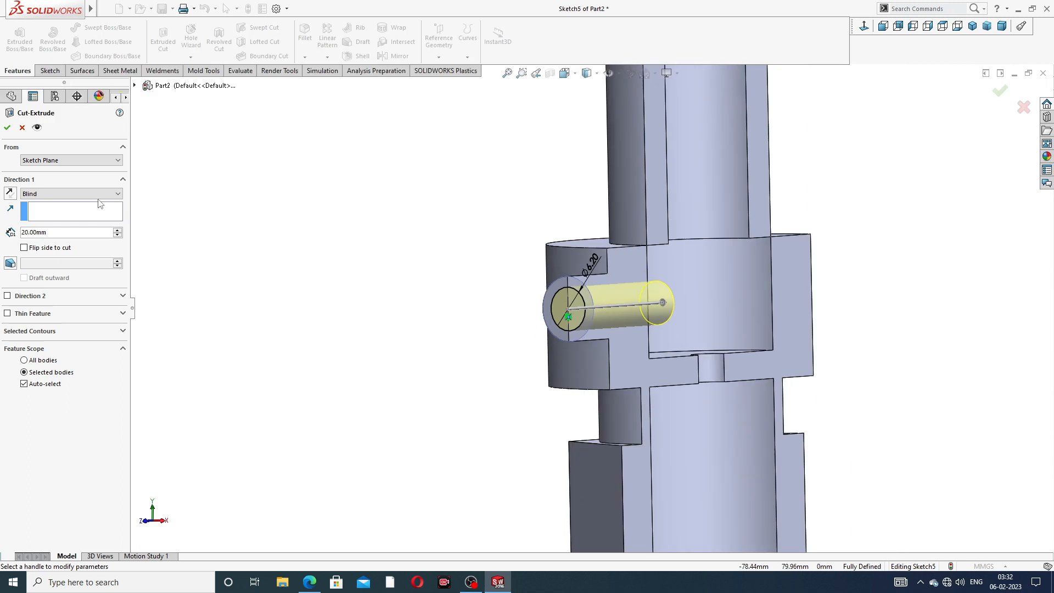
click(71, 195)
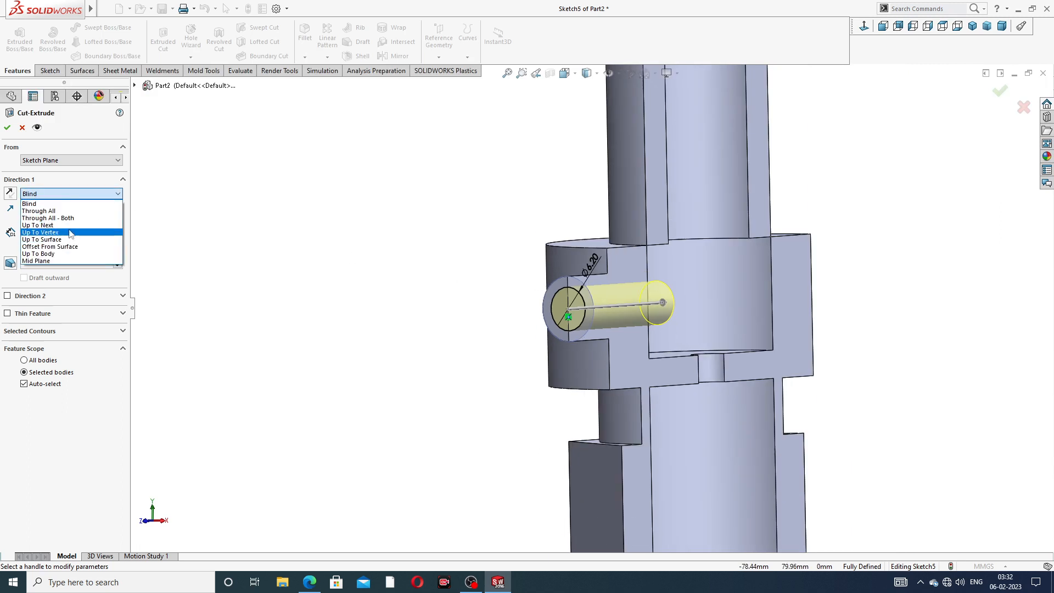
click(71, 225)
click(7, 127)
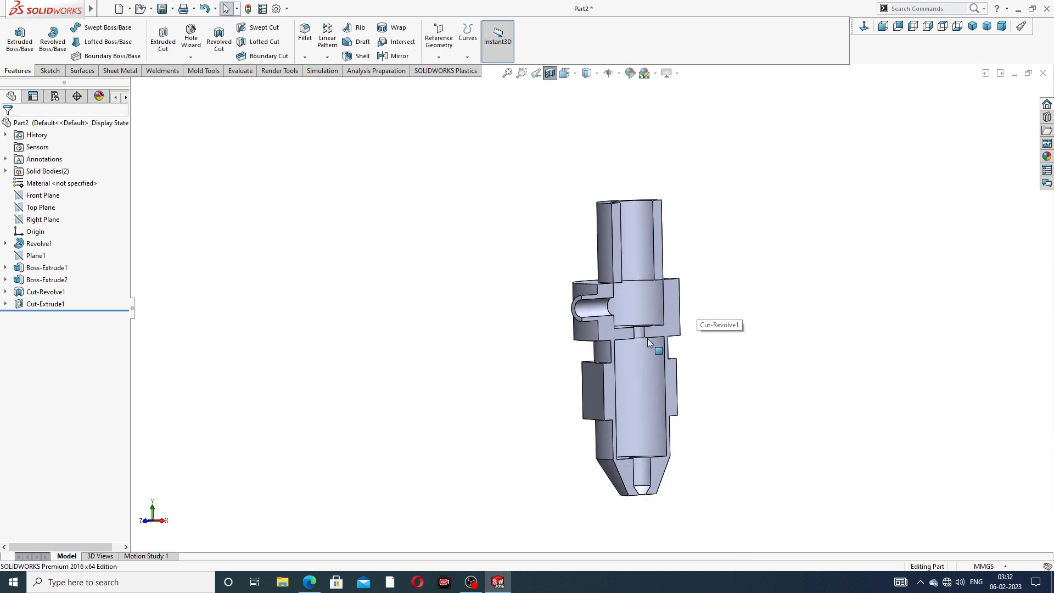
Examine the side pipe's hole in the sectioned model and turn off the section view.
middle_drag(697, 305, 633, 364)
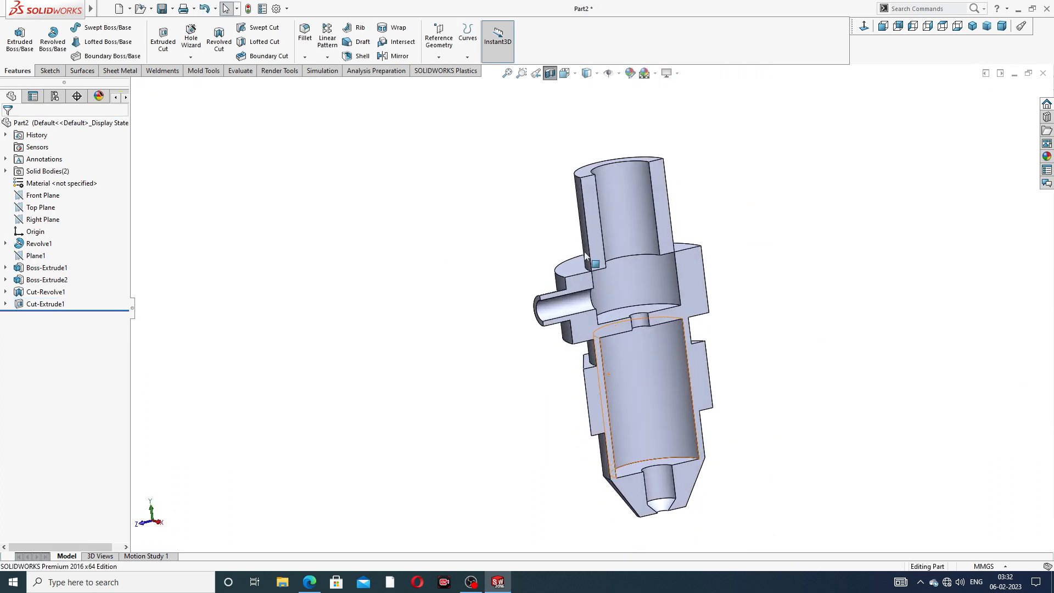
click(549, 73)
middle_drag(693, 165, 758, 165)
middle_drag(703, 219, 970, 189)
click(1049, 158)
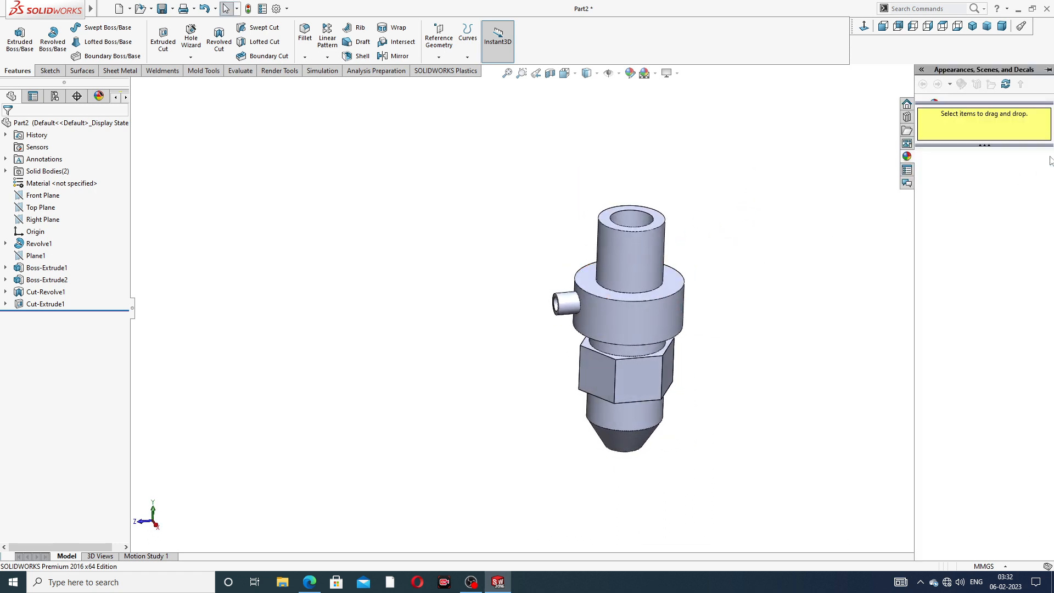
drag(995, 104, 997, 243)
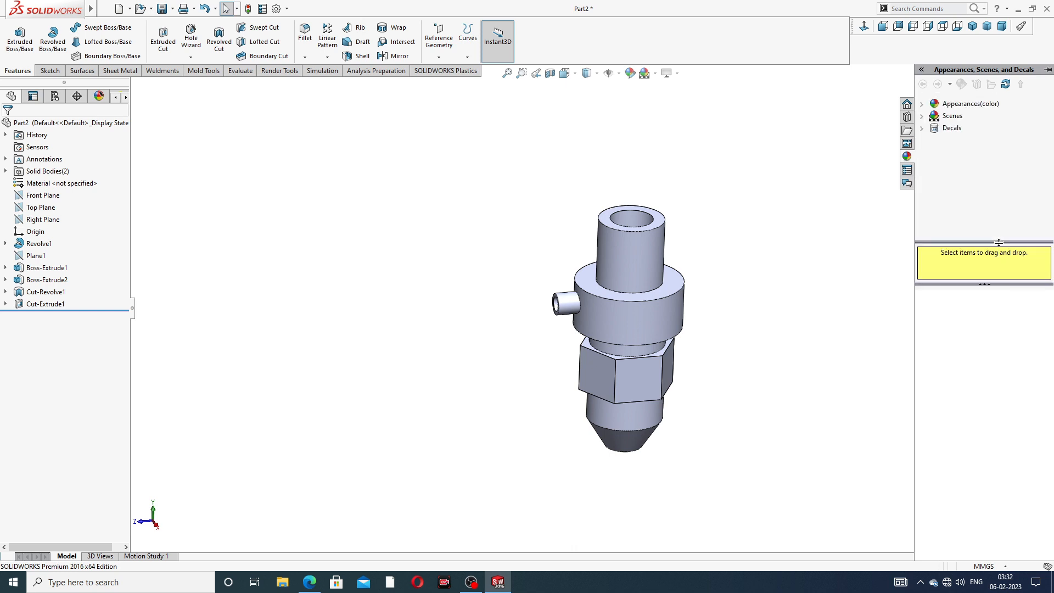
click(981, 106)
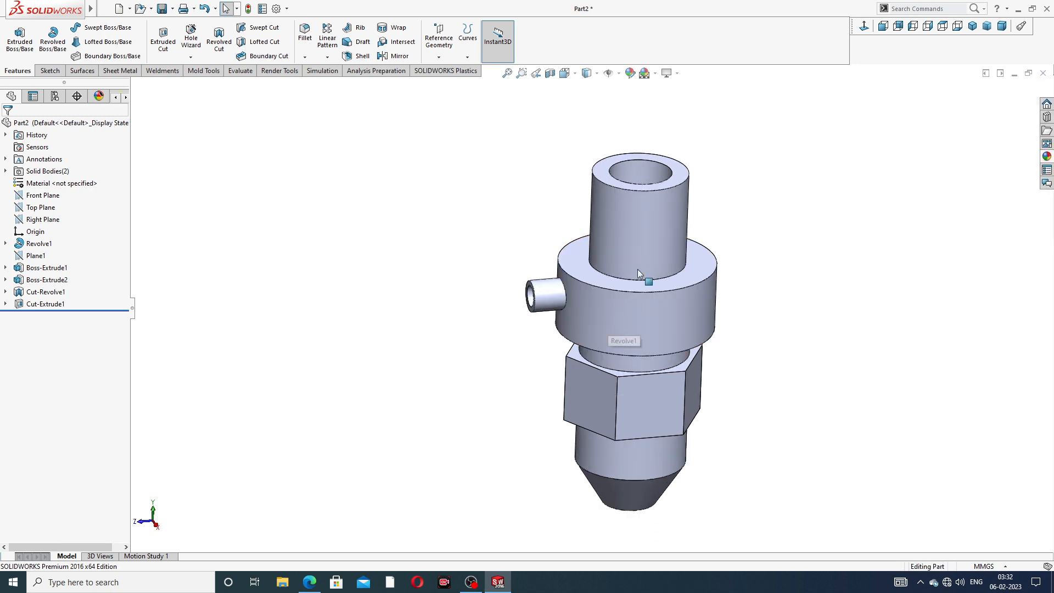
Start a Thread on the outer circular edge at the upper cylinder's free end, consulting the thread note in the PDF drawing.
middle_drag(689, 153, 486, 158)
click(191, 56)
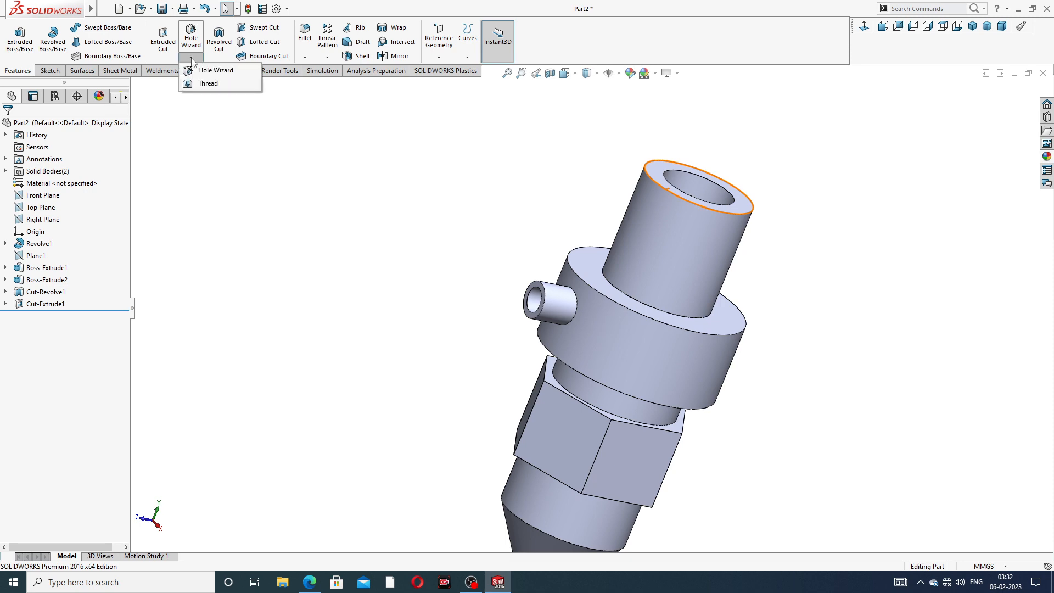
click(208, 83)
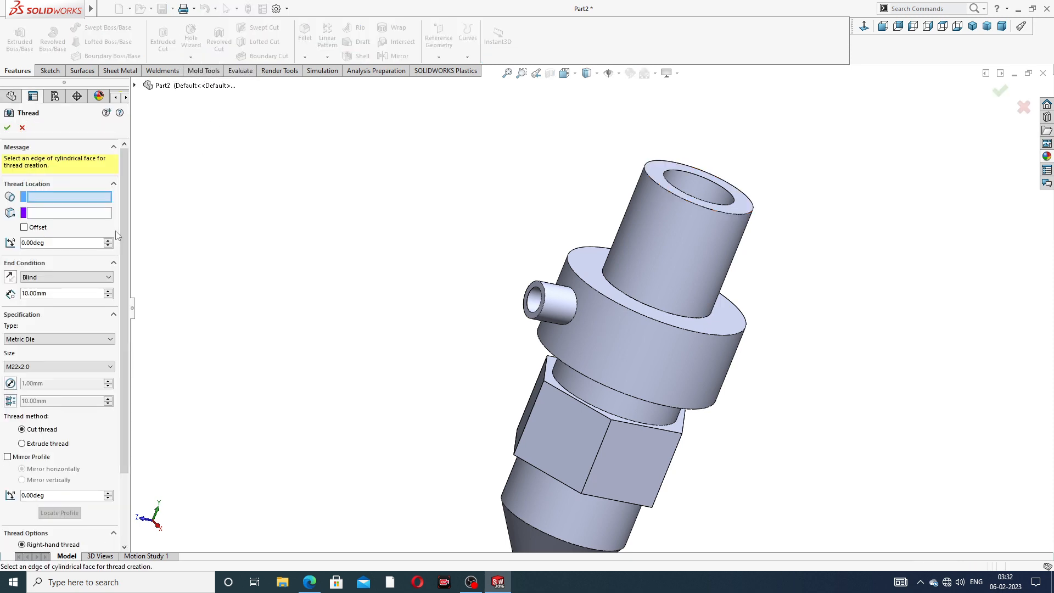
click(309, 582)
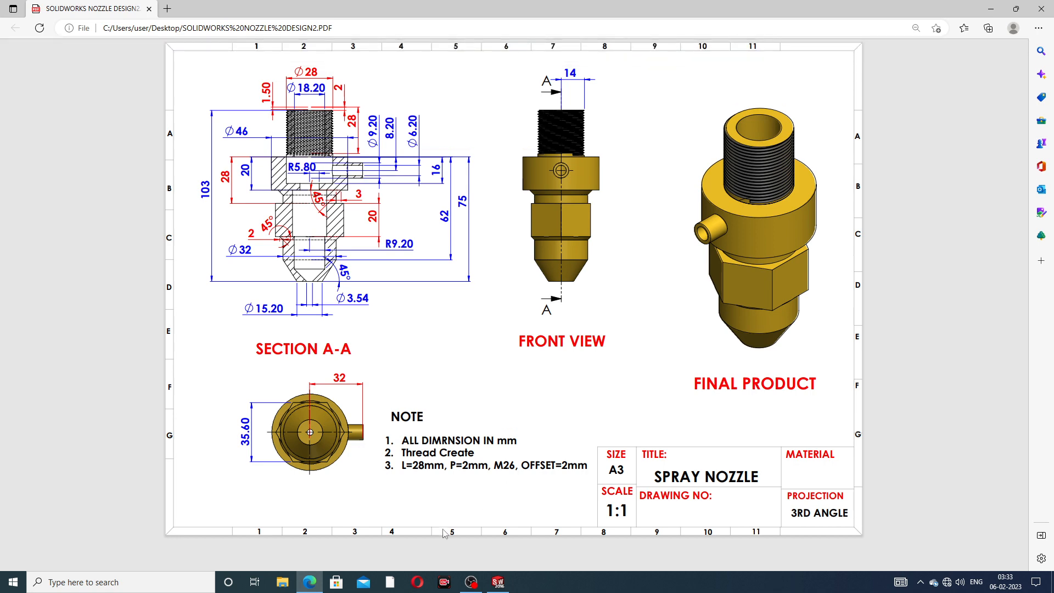
click(308, 582)
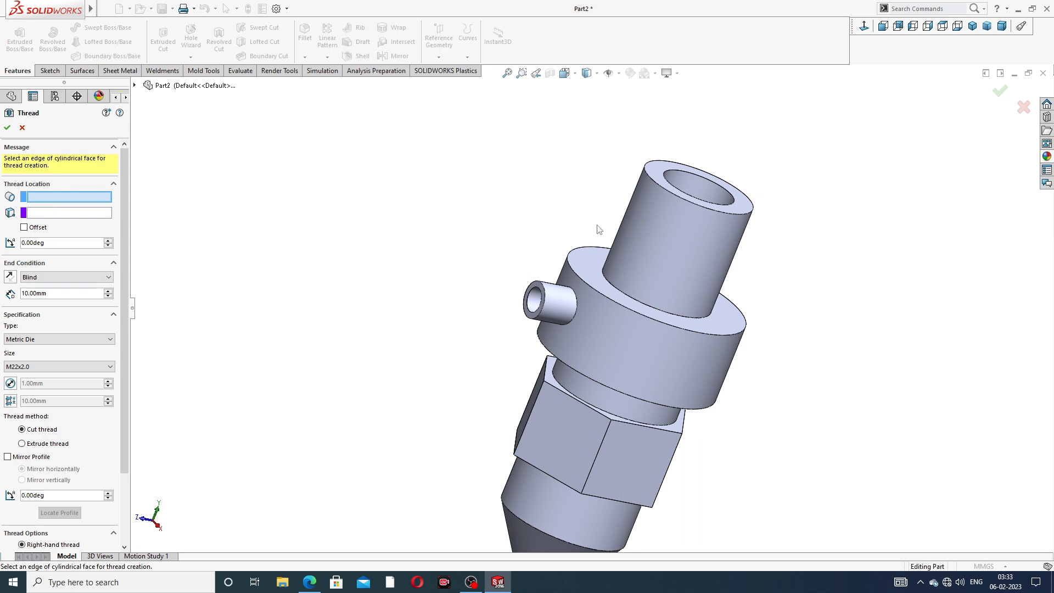
scroll(695, 217, down, 3)
click(711, 222)
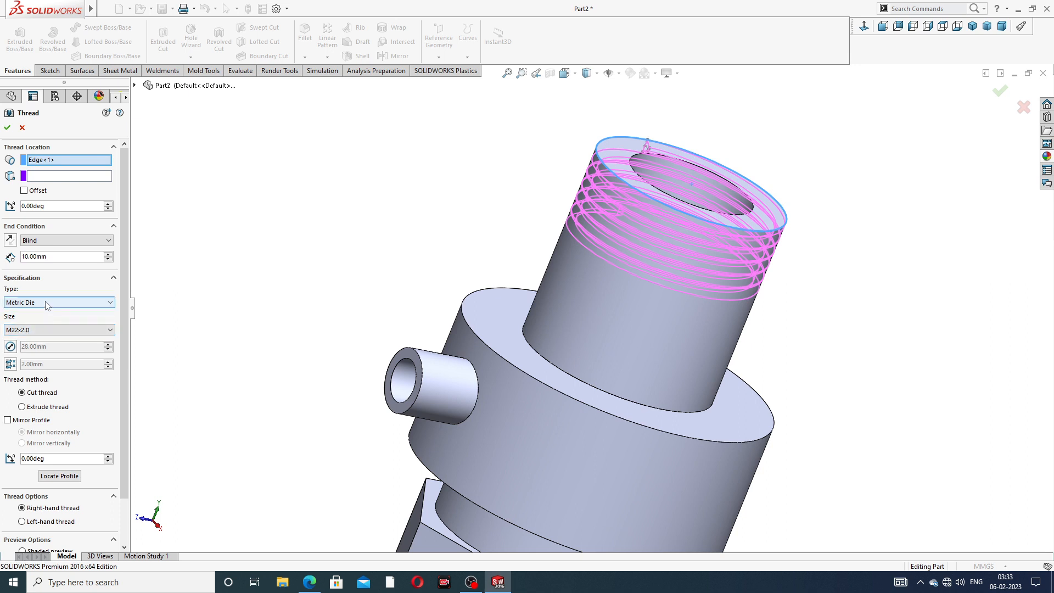
Set the thread size to M27x2.0 for the Metric Die type.
click(42, 331)
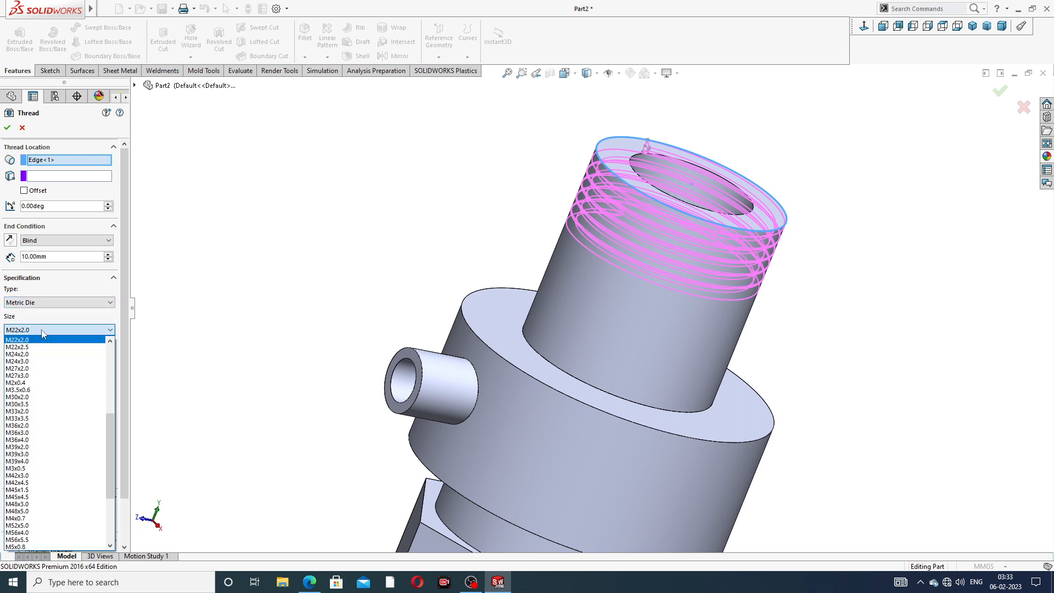
scroll(47, 348, up, 1)
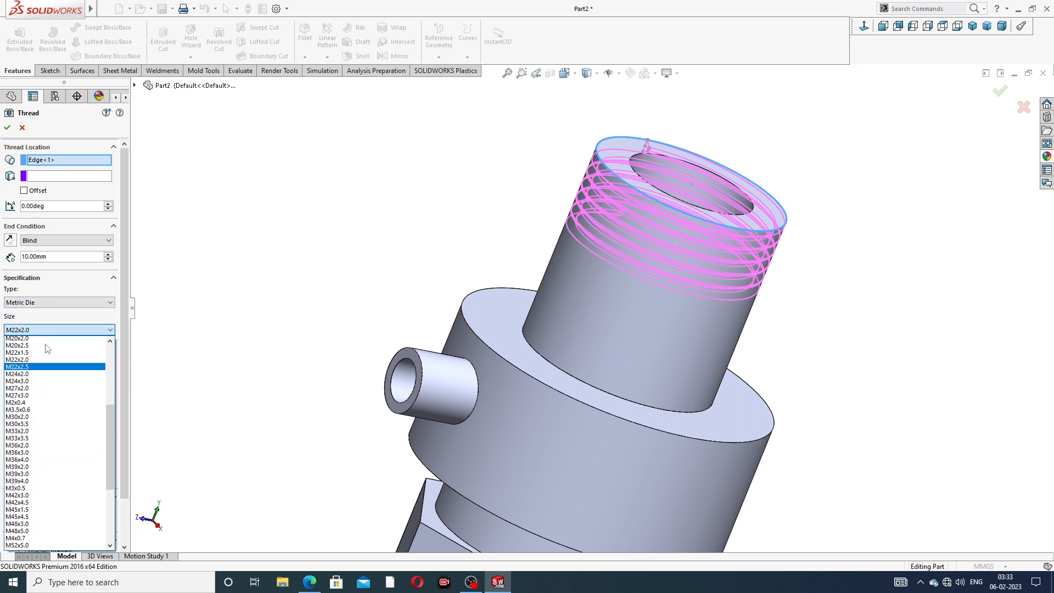
scroll(48, 348, down, 1)
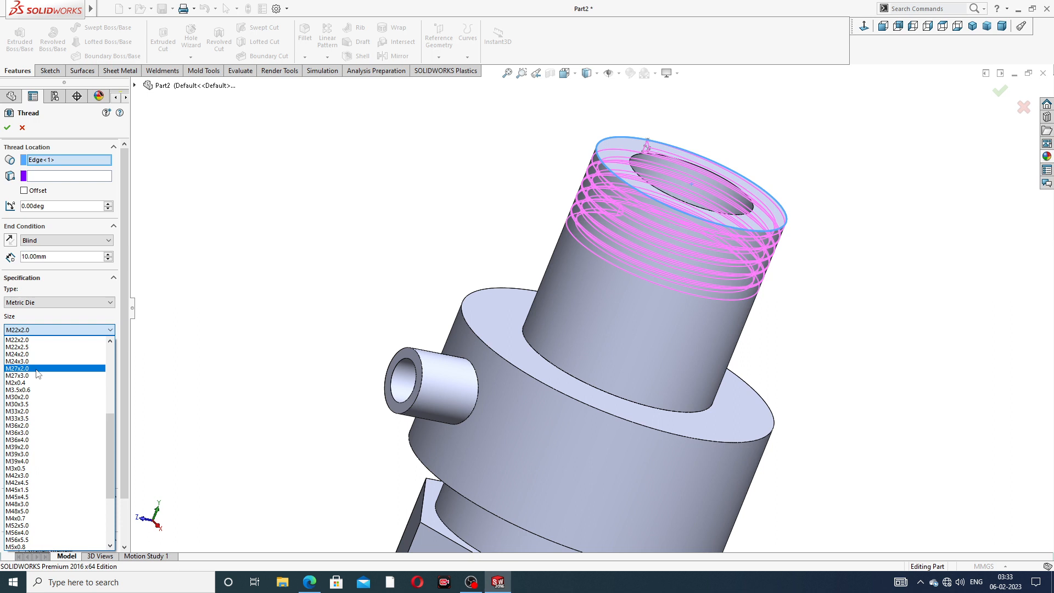
click(36, 370)
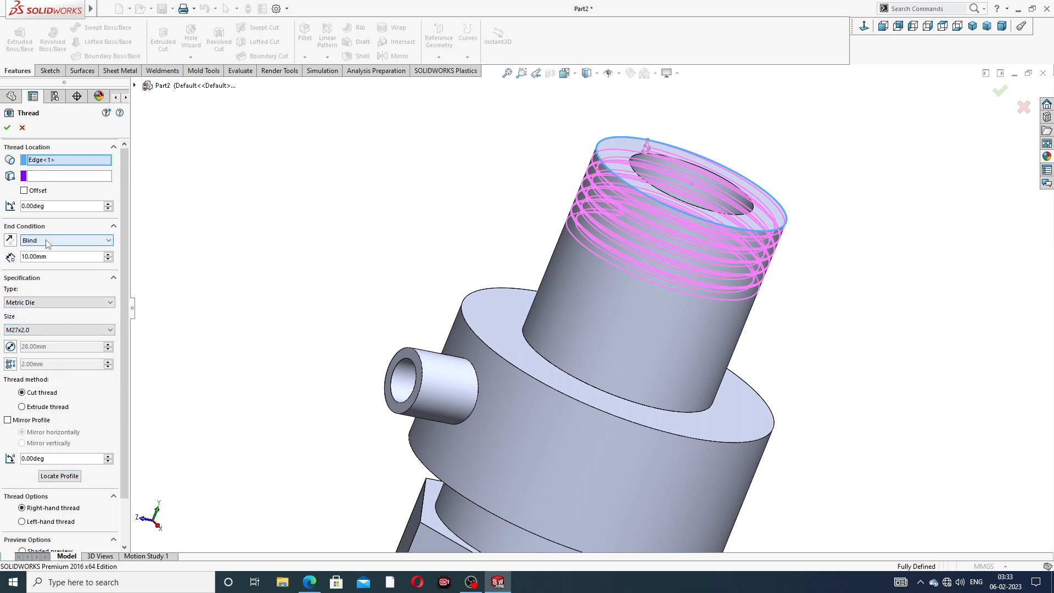
Set the thread's blind depth to 28 mm and enable a start offset of 2 mm.
drag(53, 257, 1, 257)
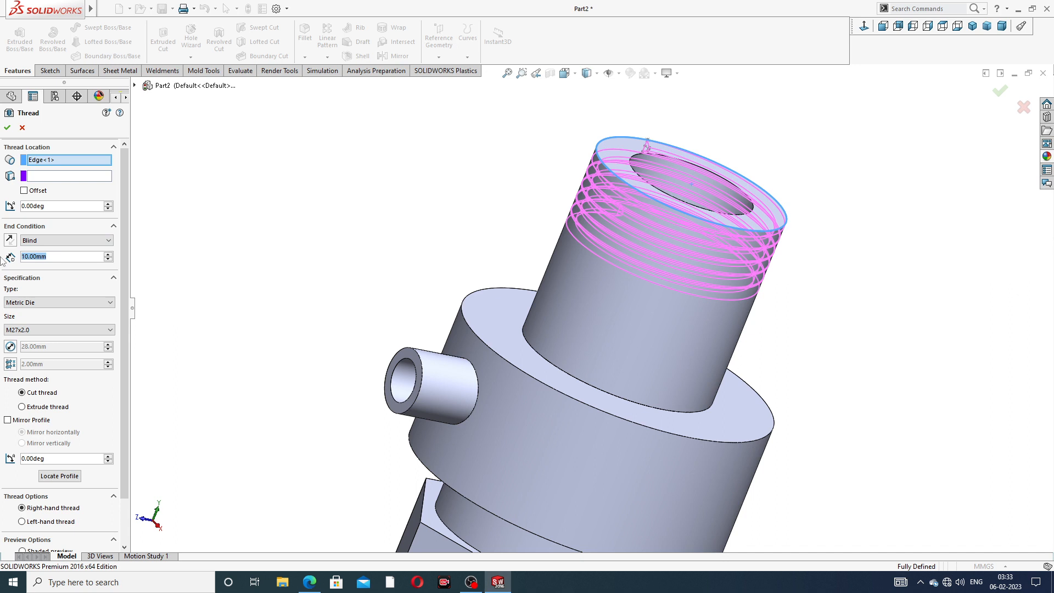
text(28)
key(Return)
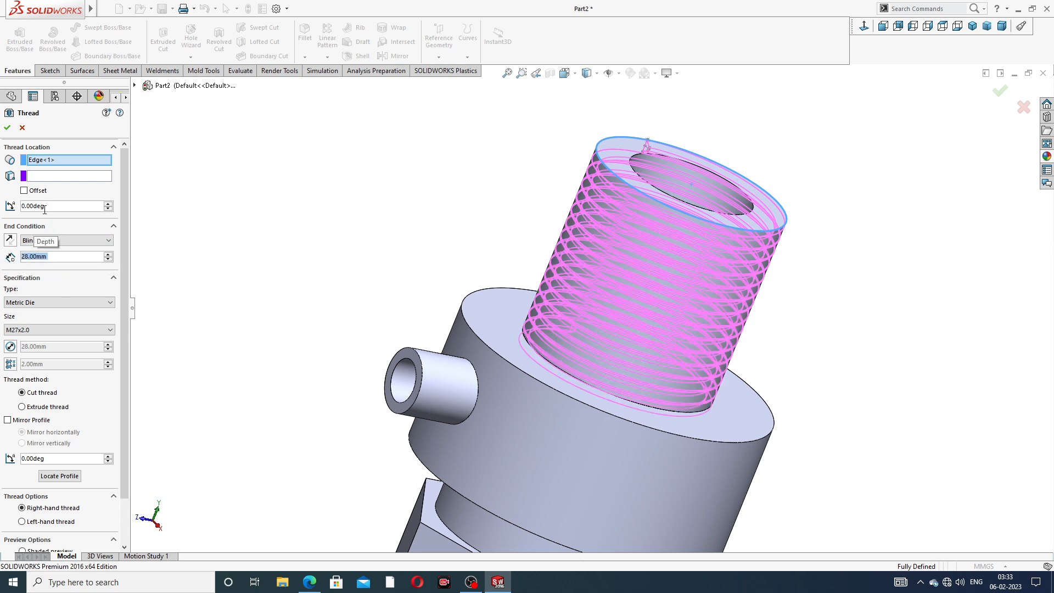
click(25, 191)
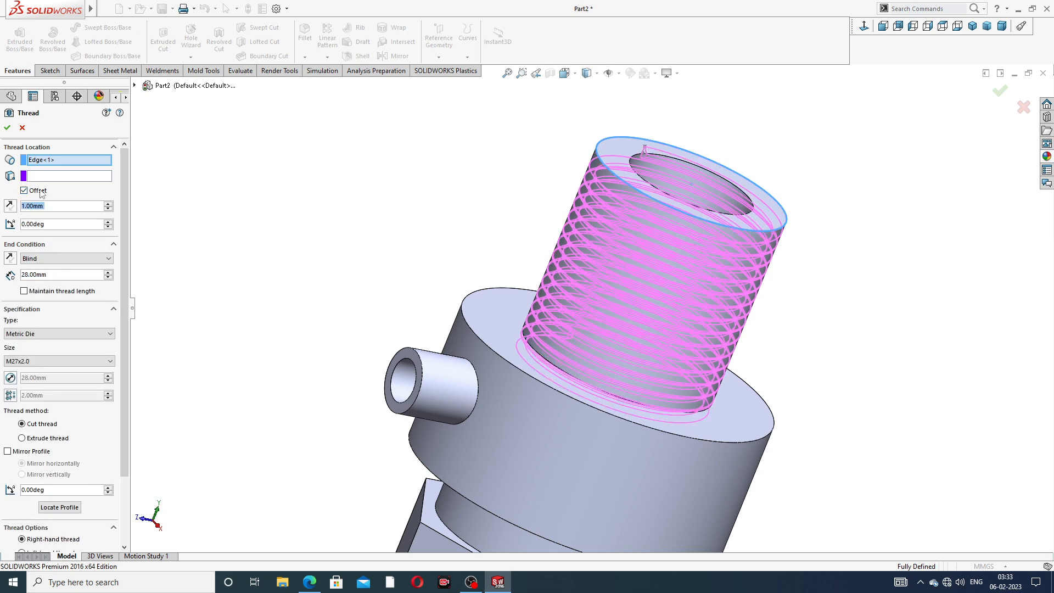
text(2)
key(Return)
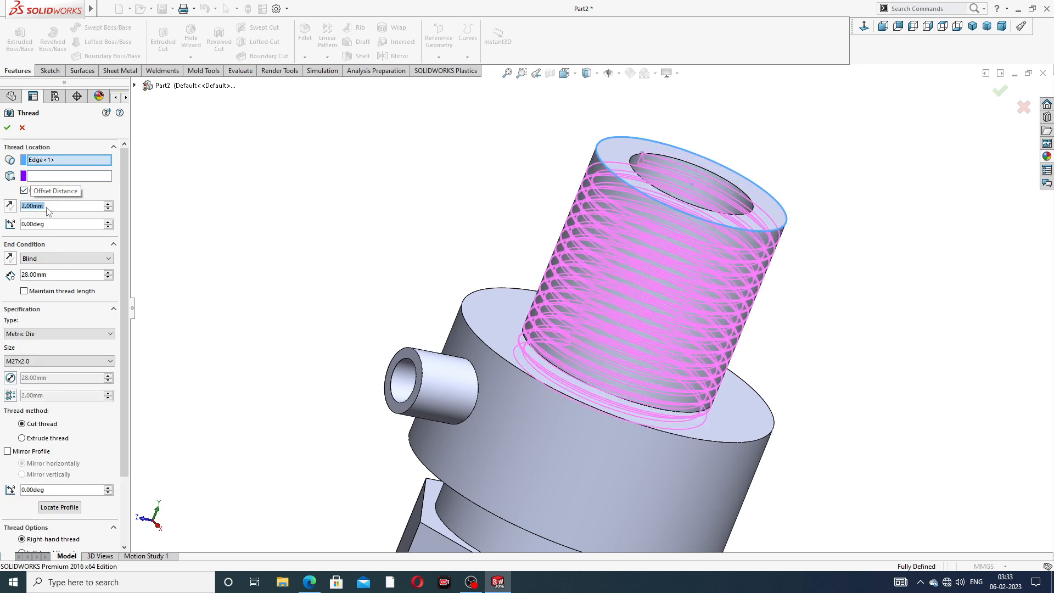
Reverse the thread's start offset so it begins beyond the cylinder's free end, and create the cut thread.
click(10, 206)
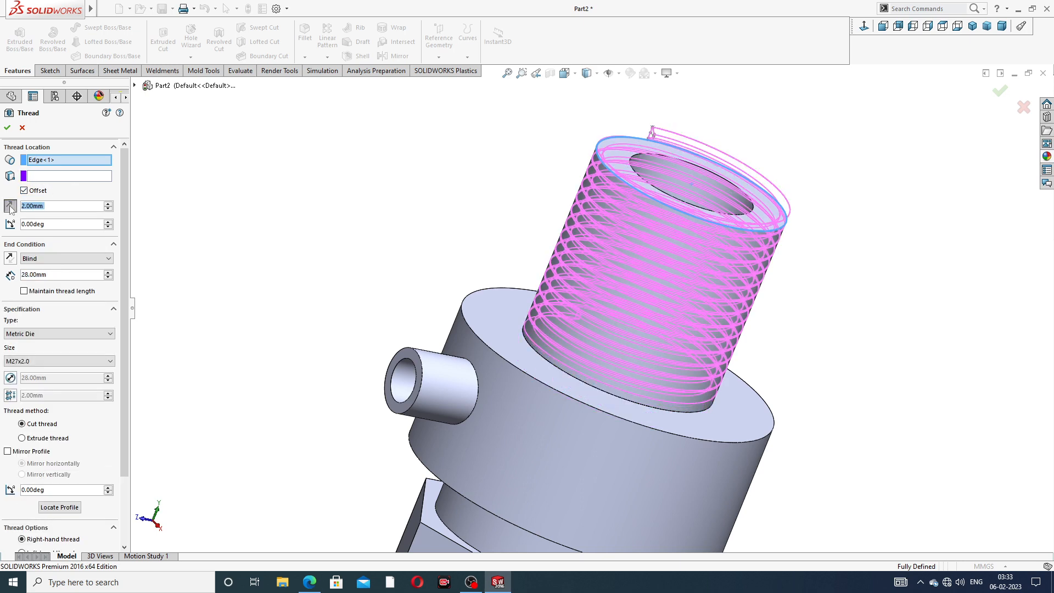
middle_drag(353, 282, 365, 238)
middle_drag(388, 291, 375, 318)
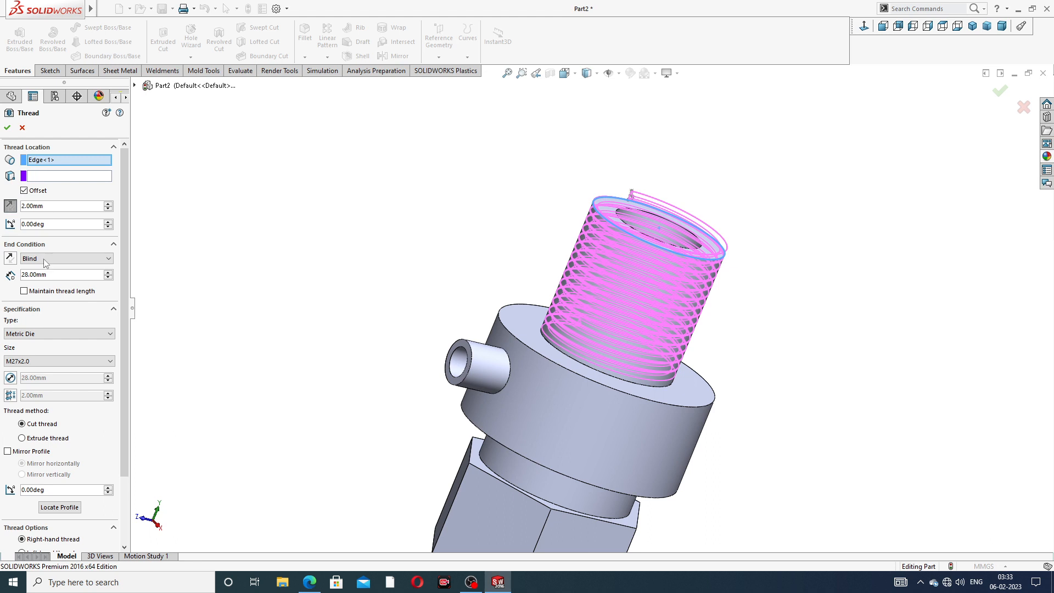
click(8, 129)
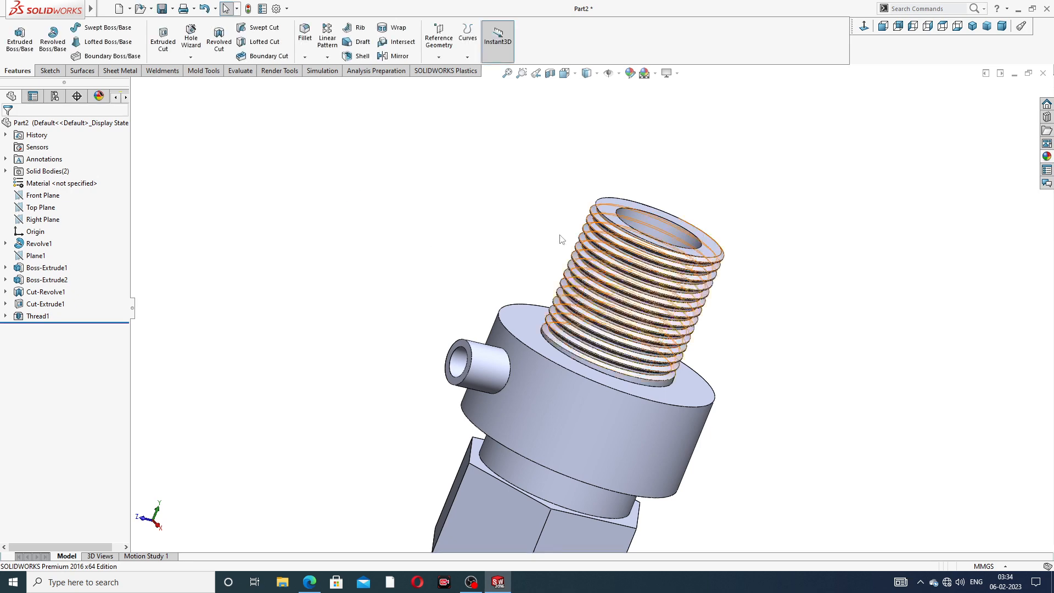
Colour the thread feature on the upper cylinder dark grey.
click(45, 322)
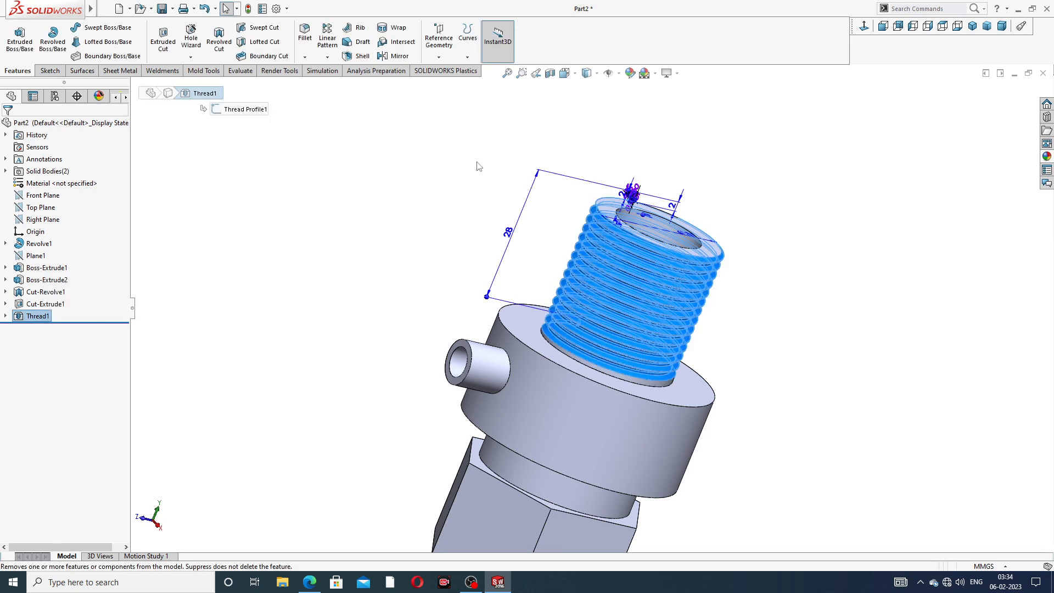
click(631, 73)
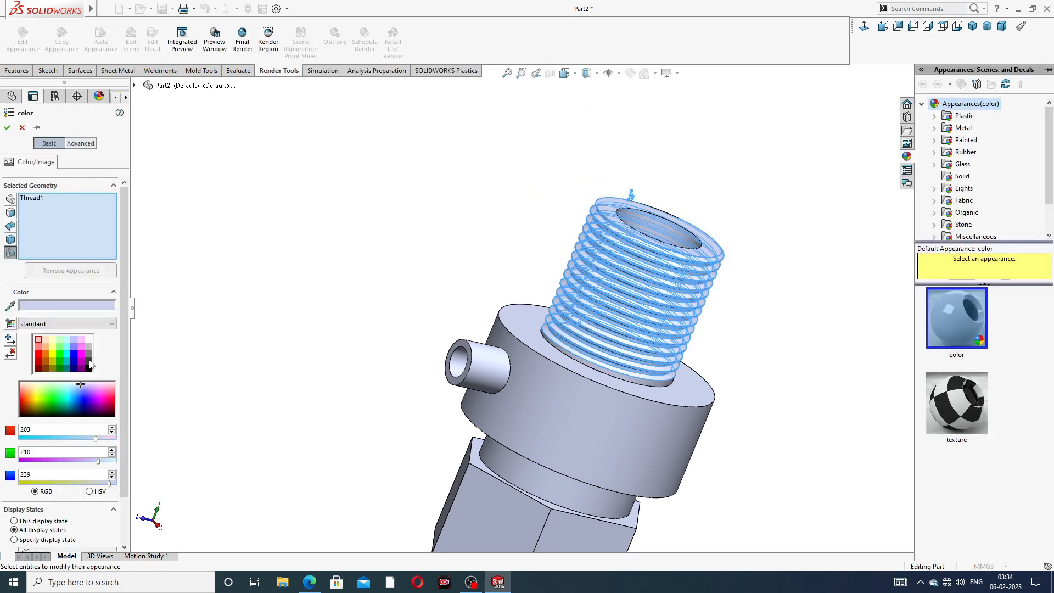
click(87, 351)
click(7, 128)
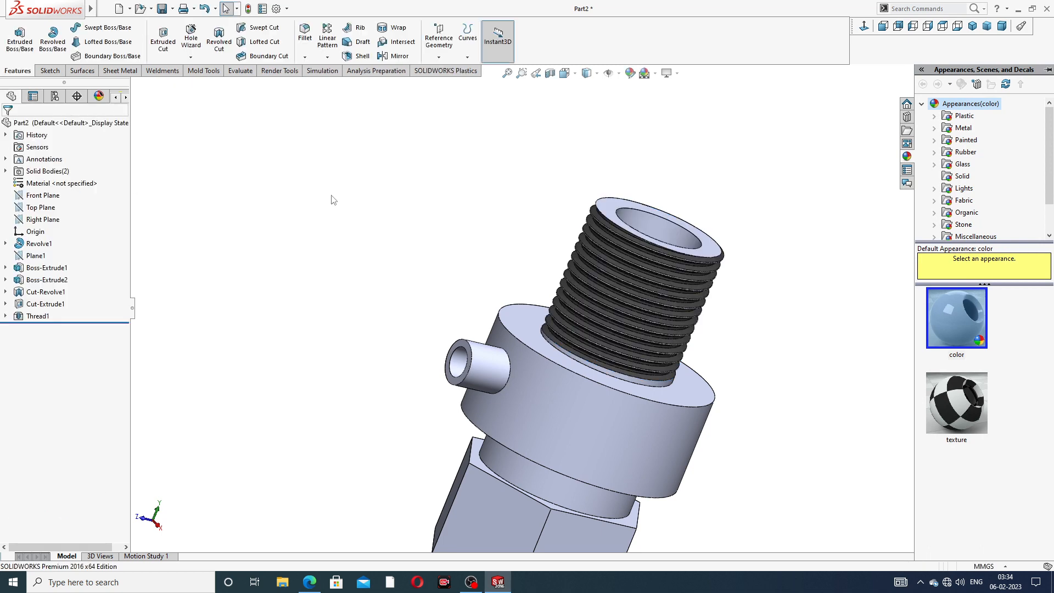
Examine the nozzle with its dark thread from several sides.
scroll(447, 231, up, 5)
middle_drag(530, 264, 601, 371)
scroll(600, 371, down, 1)
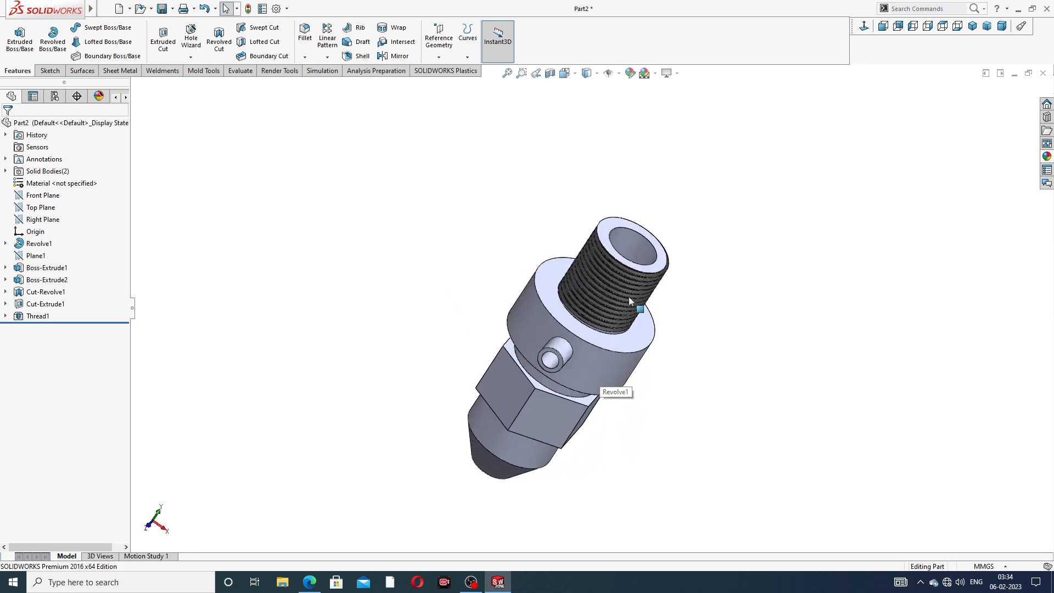
scroll(628, 297, down, 2)
scroll(592, 314, up, 2)
middle_drag(601, 320, 682, 381)
scroll(556, 394, down, 1)
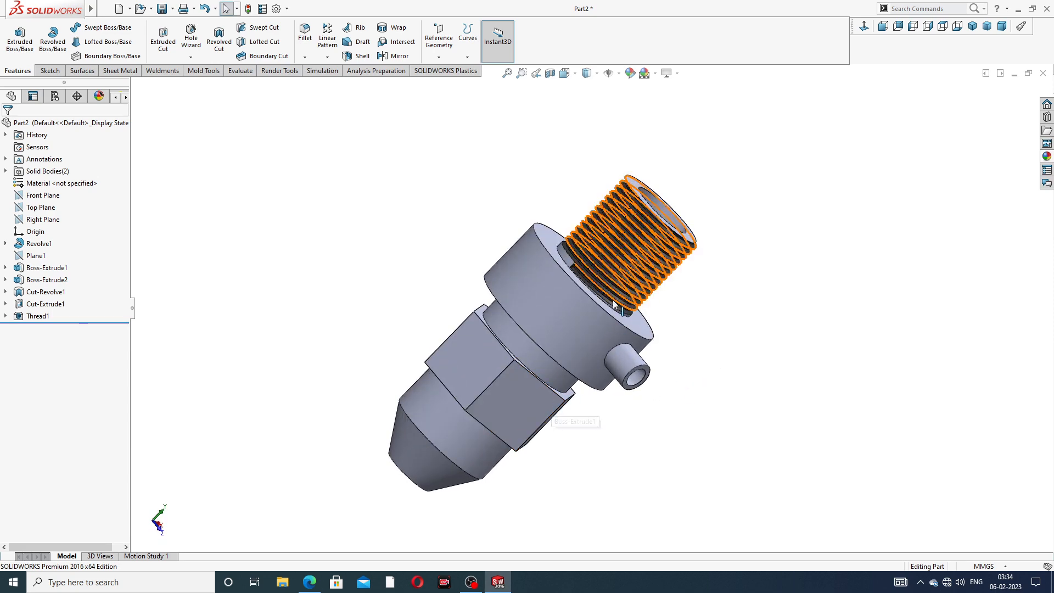
scroll(605, 318, up, 2)
middle_drag(604, 318, 493, 267)
scroll(552, 344, down, 2)
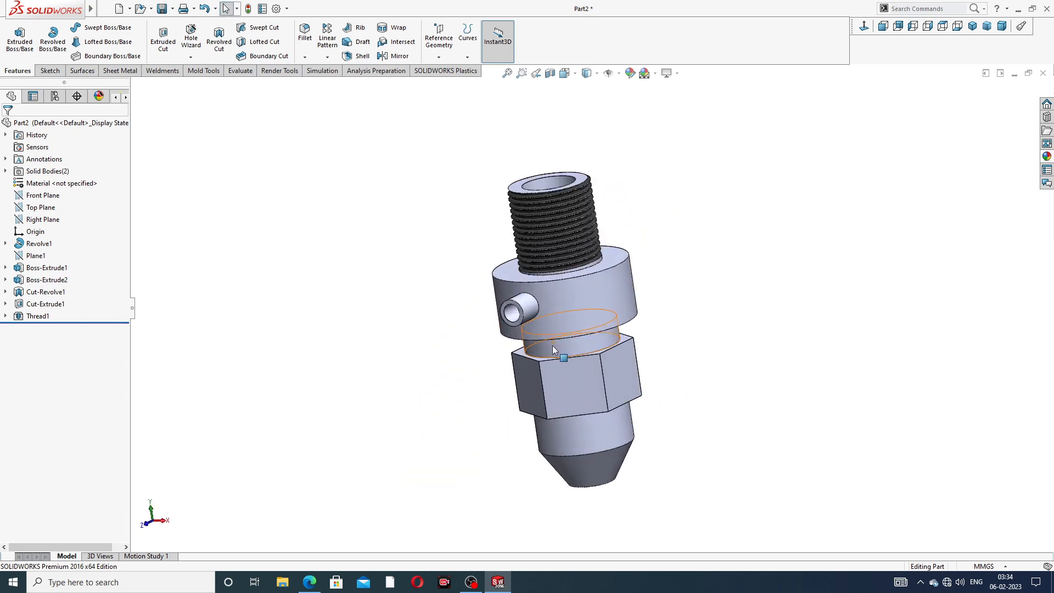
scroll(921, 184, up, 2)
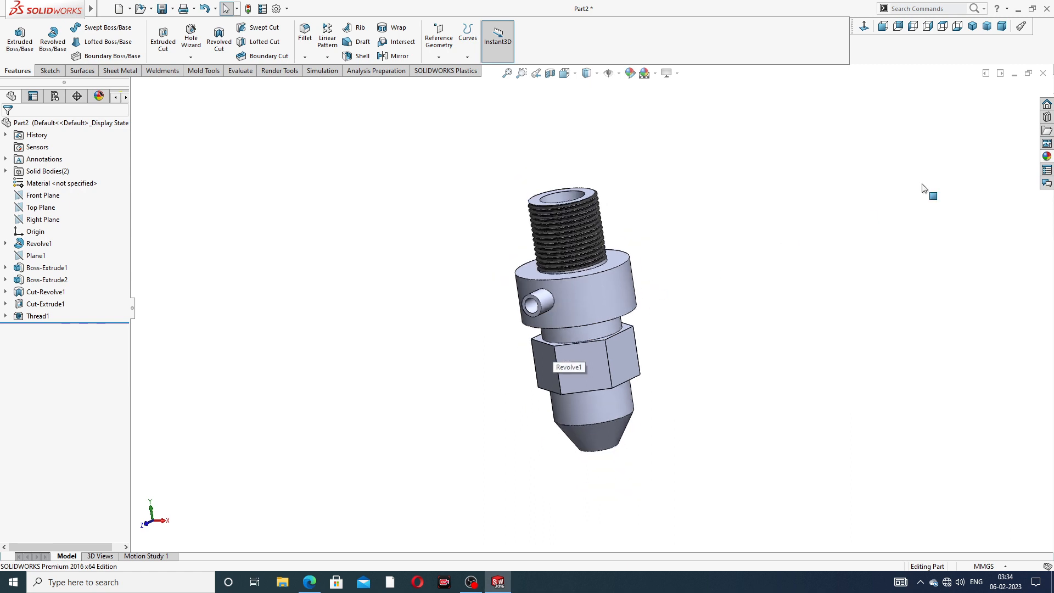
Browse the metal appearances and apply polished brass to the whole part.
click(1046, 156)
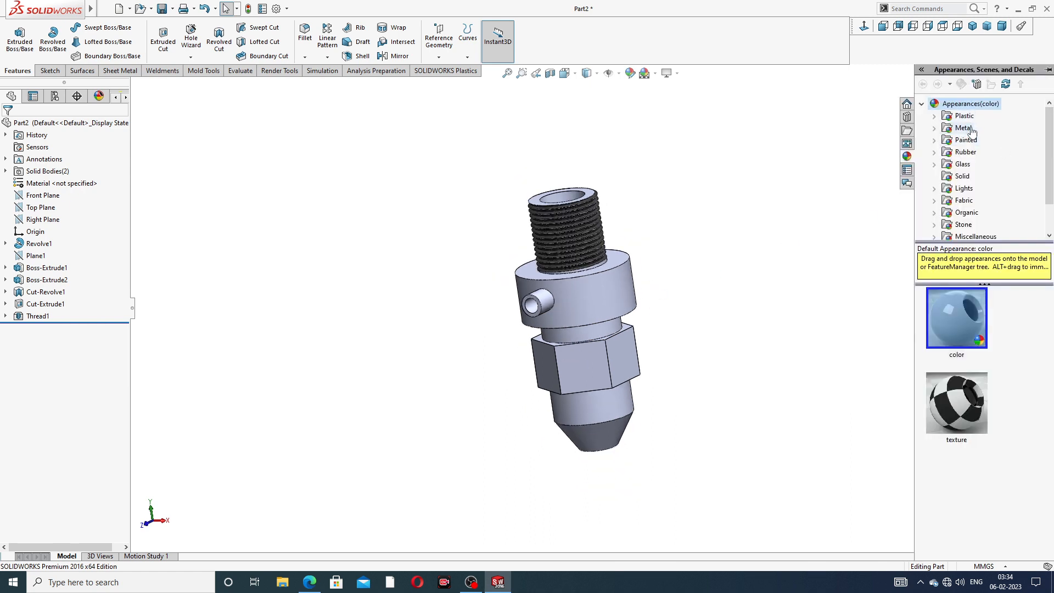
click(968, 129)
click(965, 140)
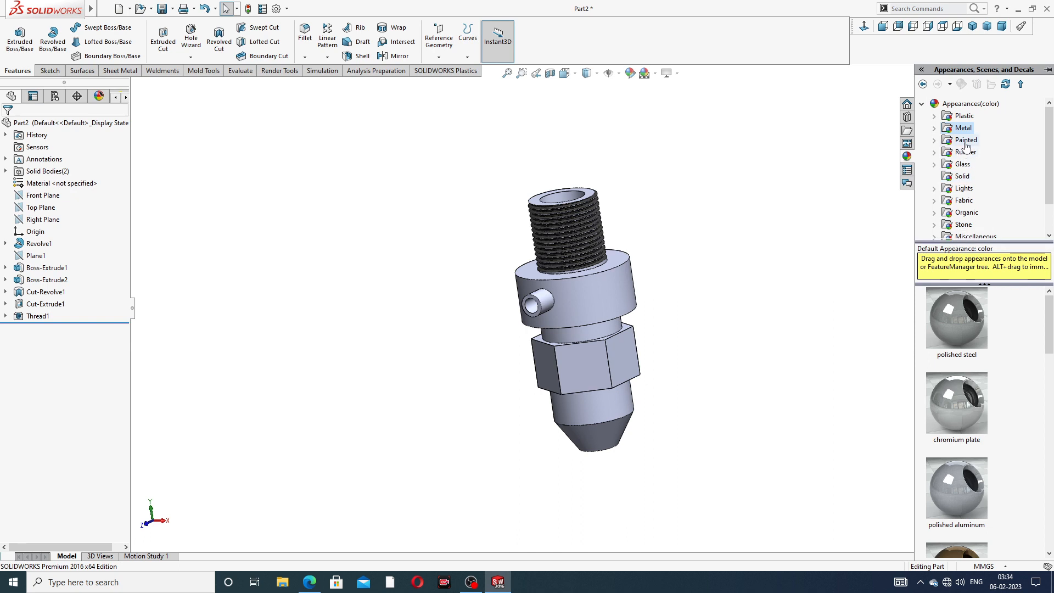
click(966, 154)
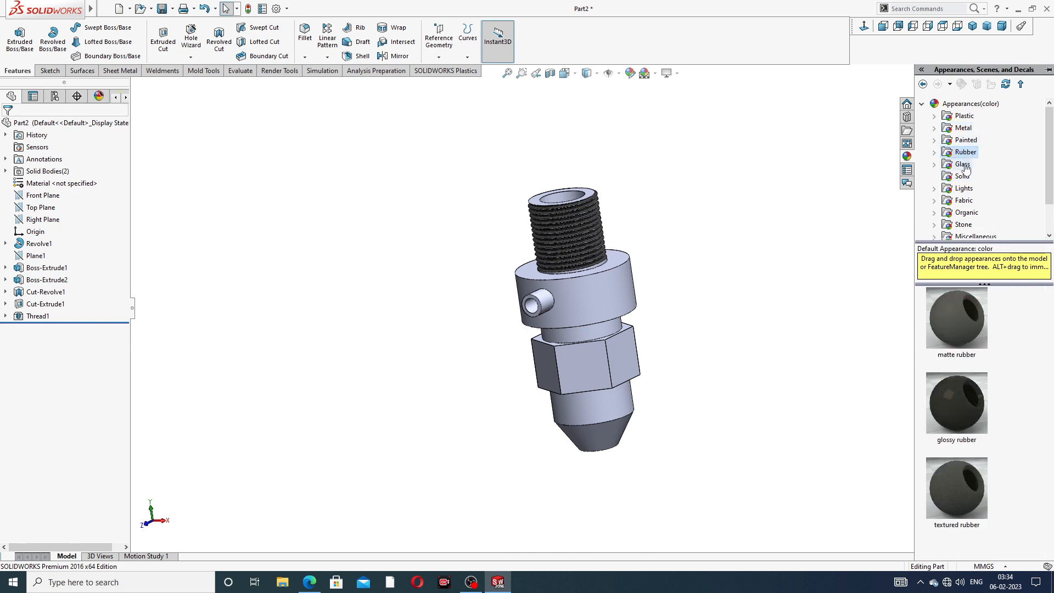
click(963, 165)
click(963, 128)
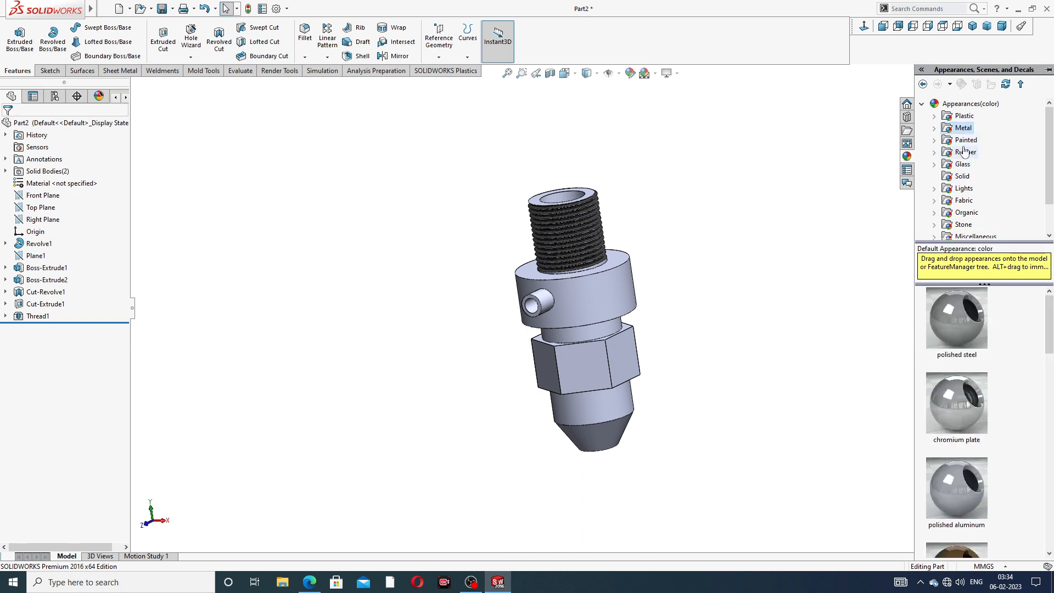
double_click(964, 129)
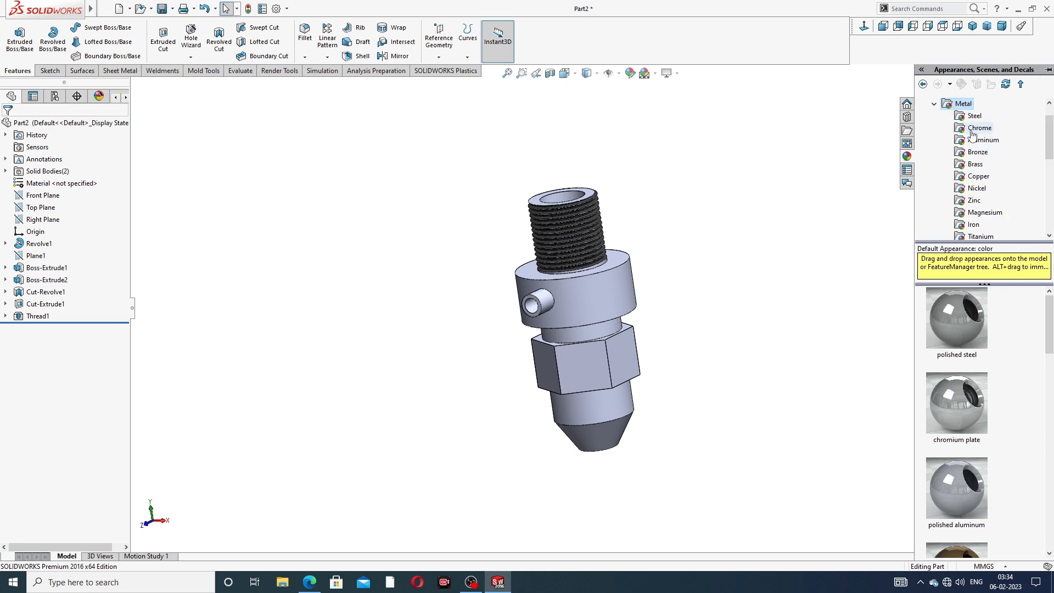
click(972, 129)
click(974, 140)
click(976, 153)
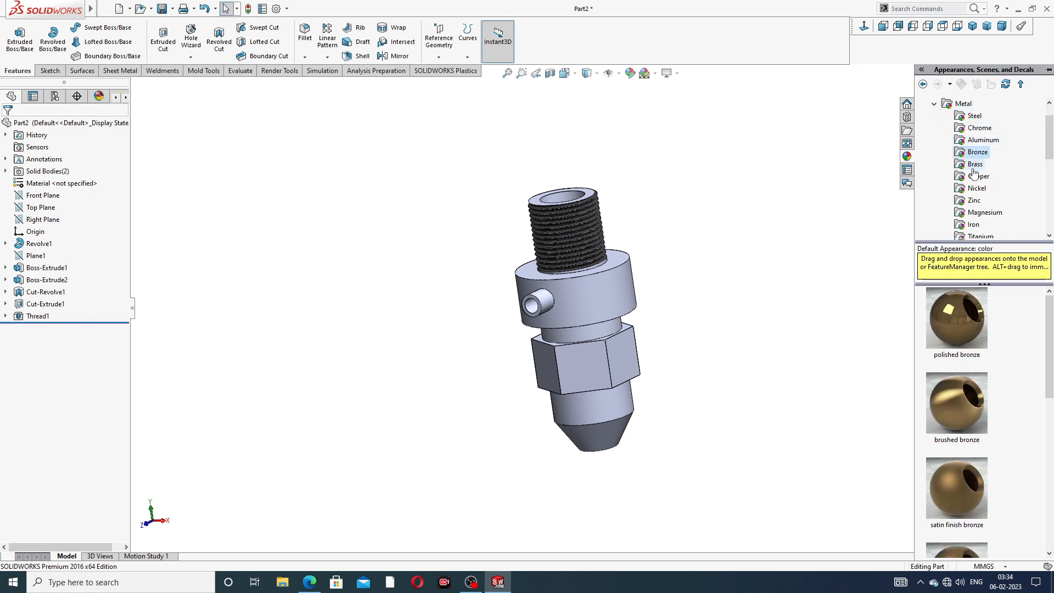
click(973, 169)
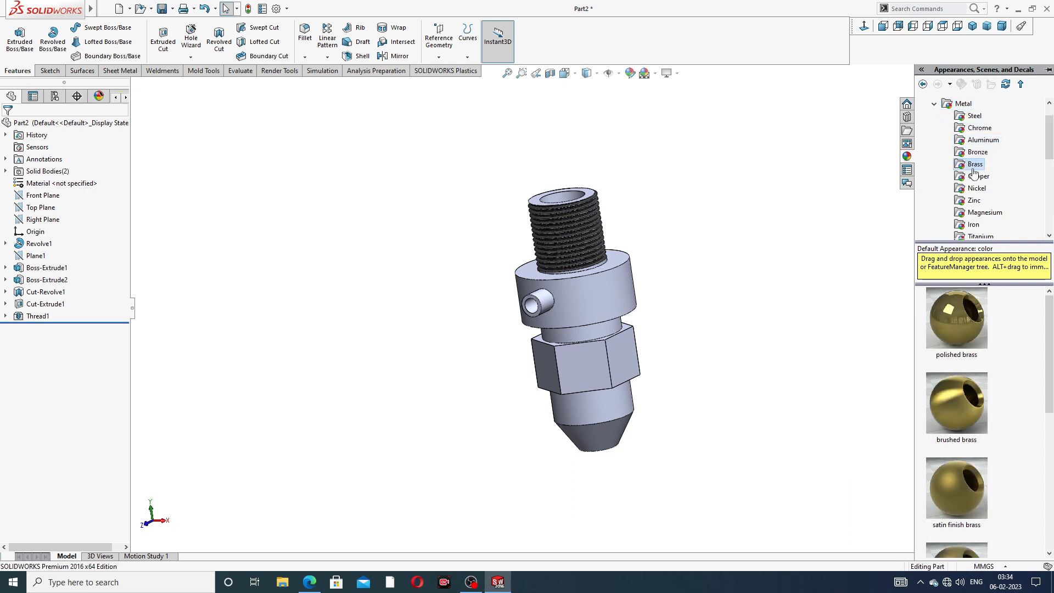
double_click(961, 310)
click(754, 332)
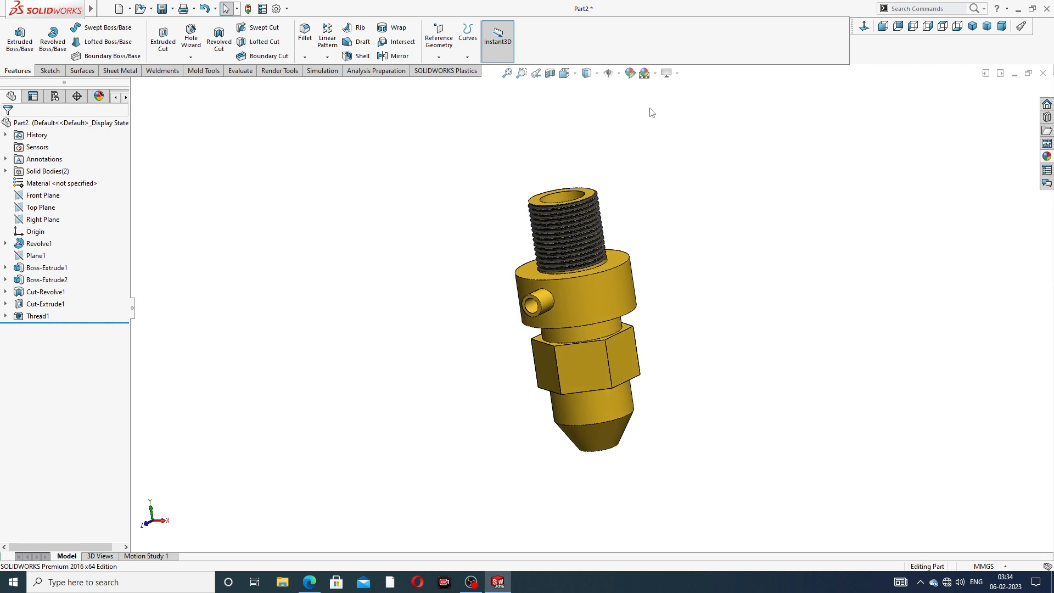
Turn on the Cartoon display effect and accept its rendering notice.
click(679, 74)
click(694, 130)
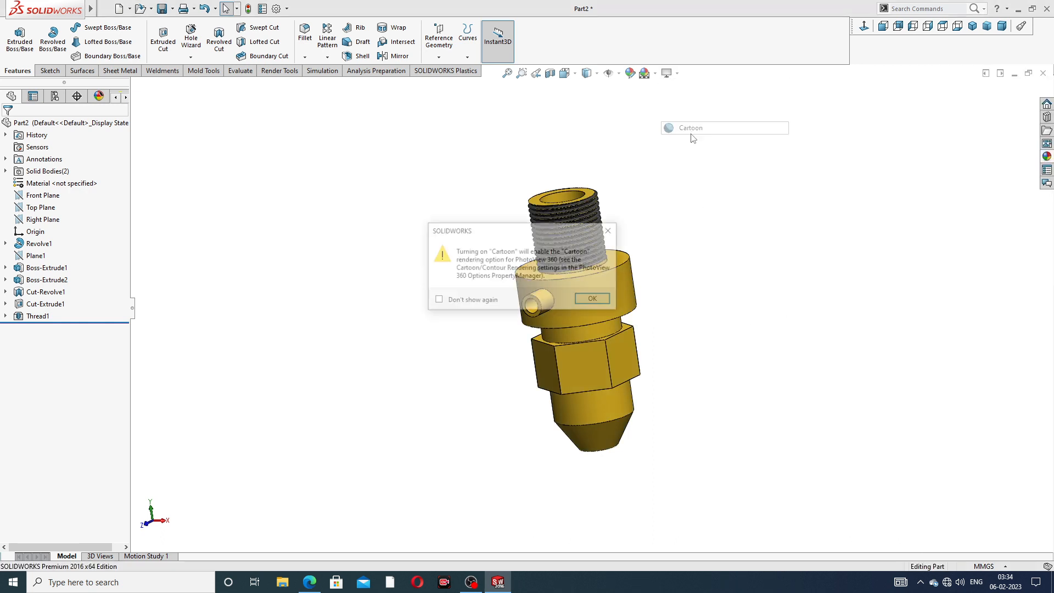
click(592, 298)
Preview a section of the nozzle through the Right Plane to examine its interior, and cancel the section view.
middle_drag(588, 275, 515, 297)
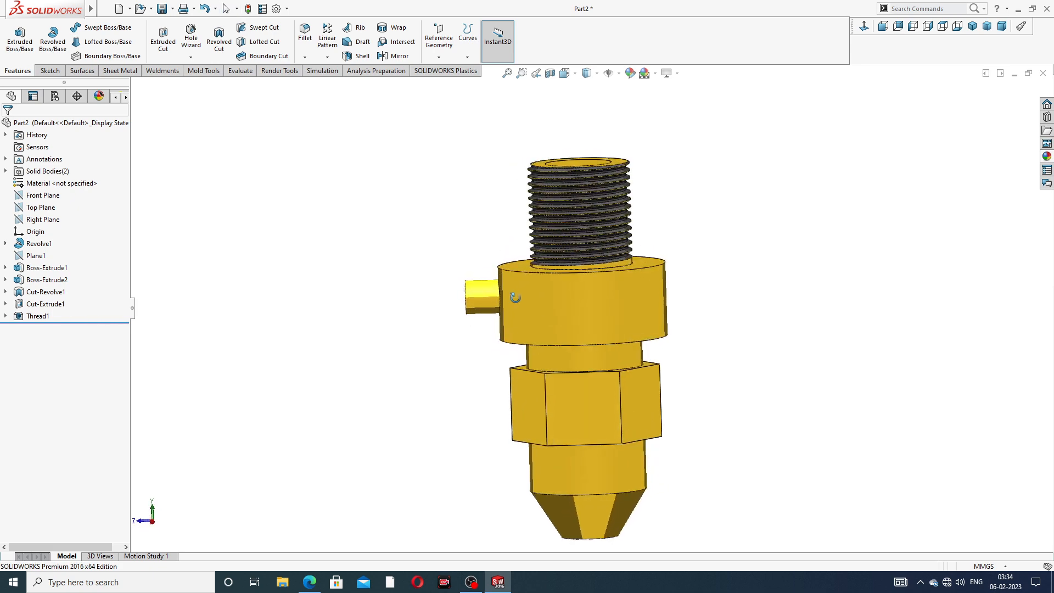
click(550, 73)
middle_drag(581, 253, 596, 283)
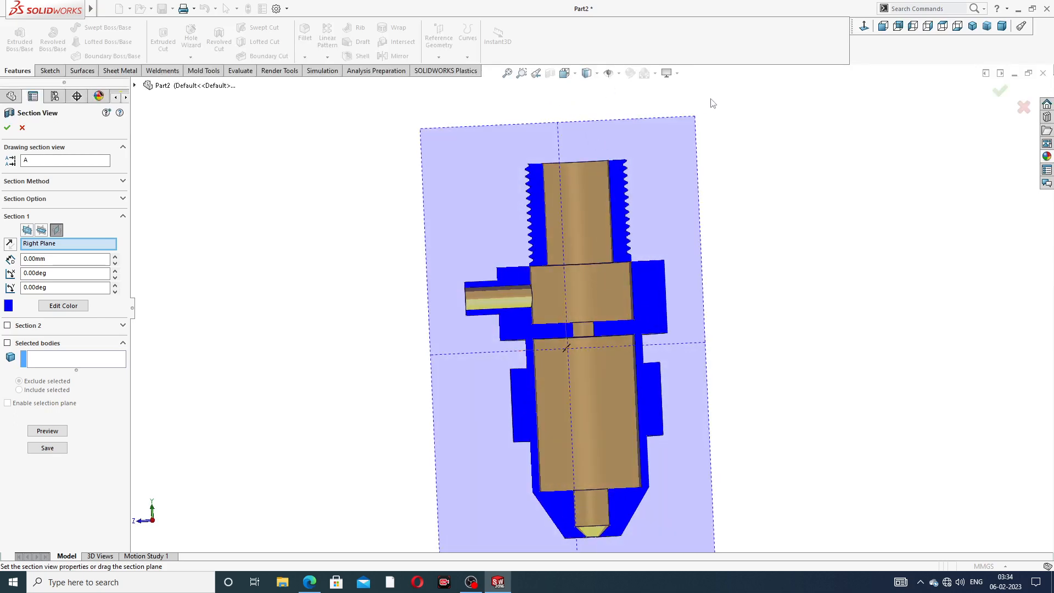
click(1024, 107)
Colour the upper cylinder's bore face and the side pipe's hole face light grey (RGB 192, 192, 192).
middle_drag(667, 225, 739, 431)
scroll(567, 329, down, 4)
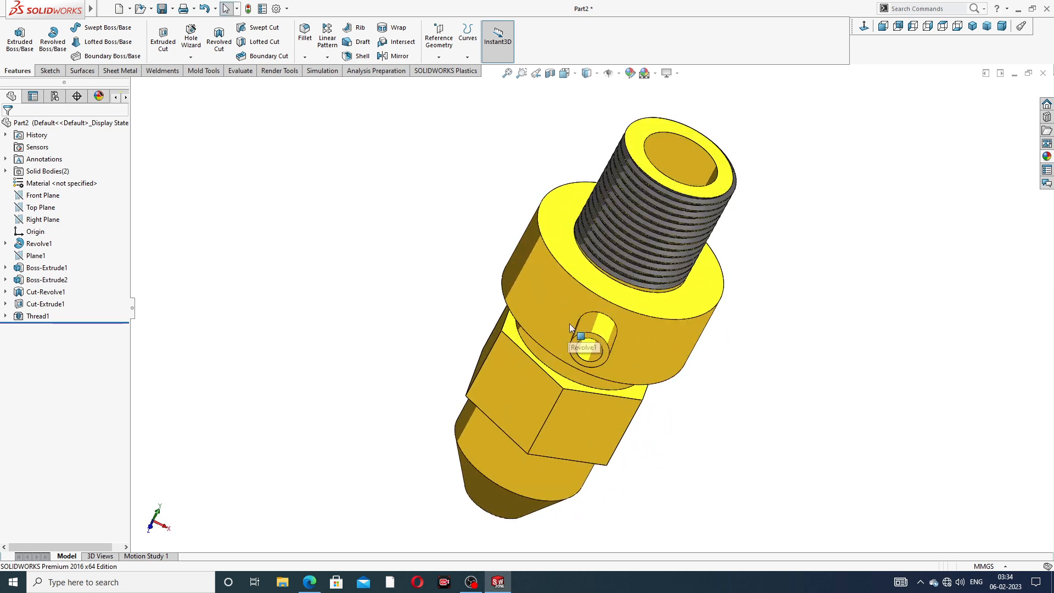
middle_drag(640, 255, 690, 226)
scroll(700, 171, up, 2)
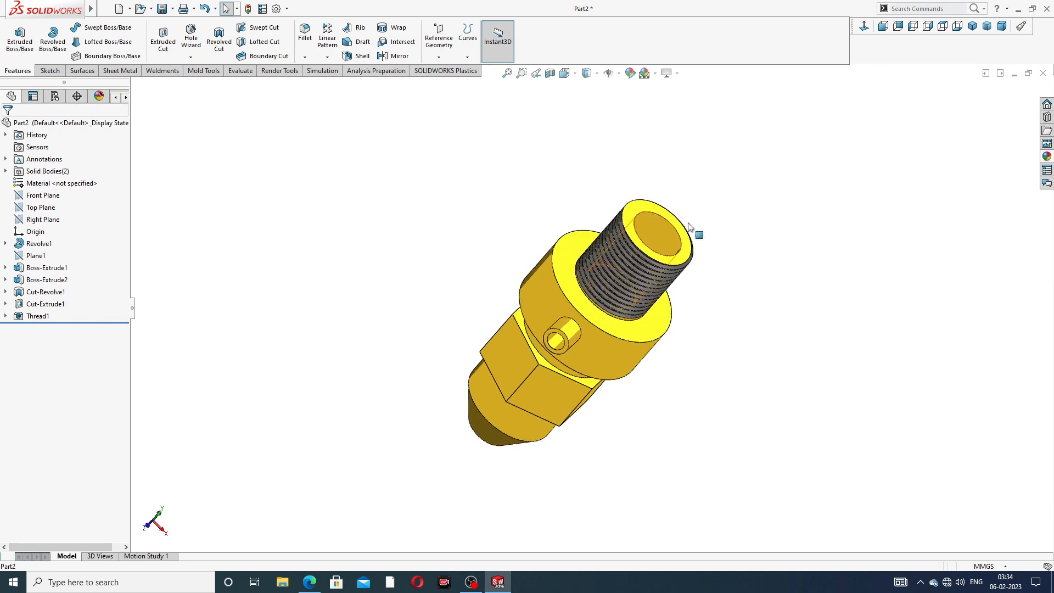
click(670, 237)
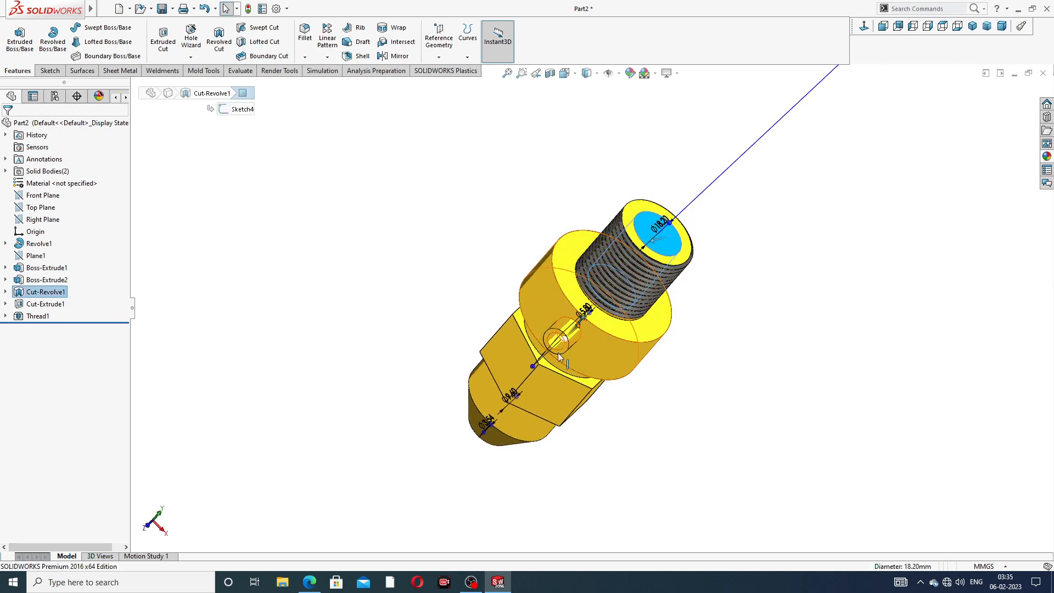
scroll(557, 342, down, 5)
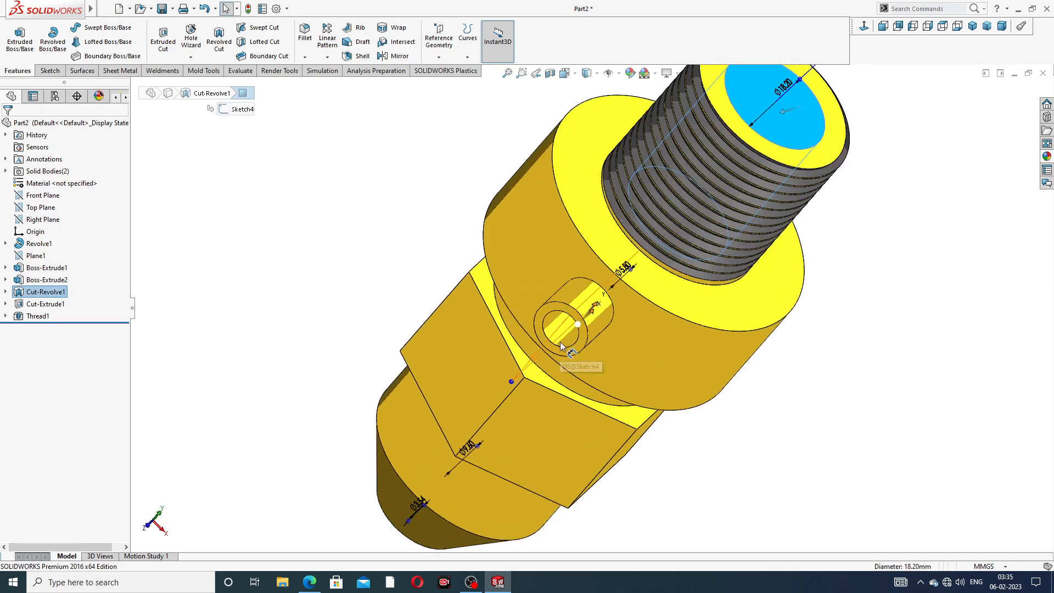
ctrl+click(584, 324)
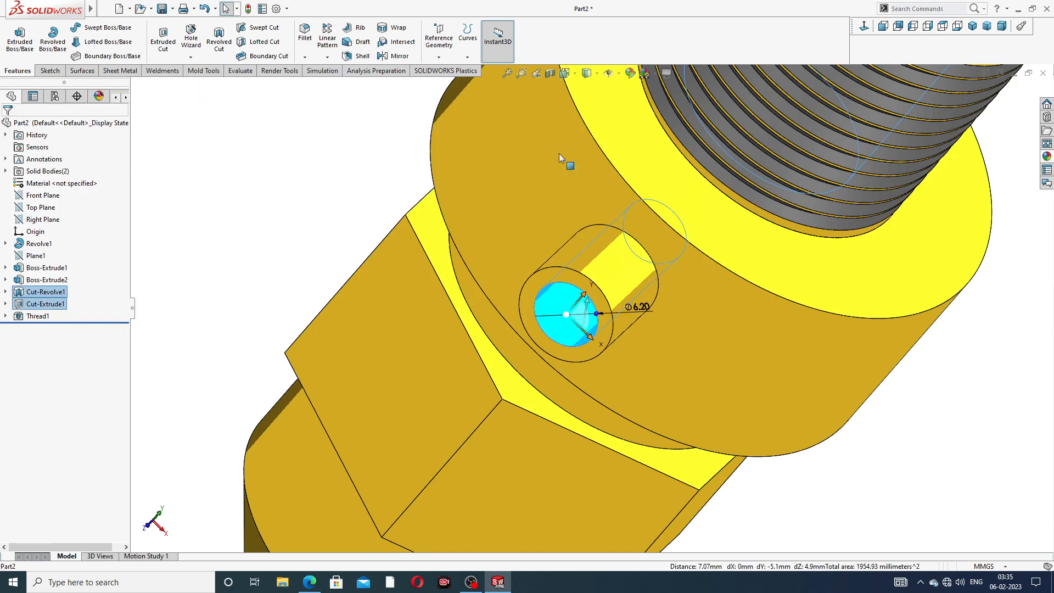
click(630, 73)
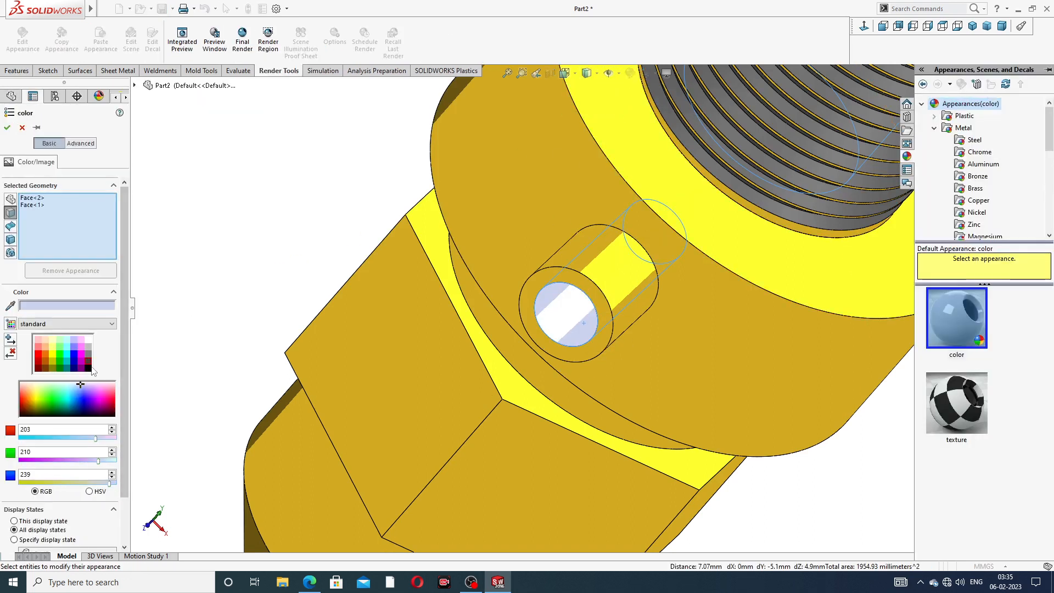
click(88, 347)
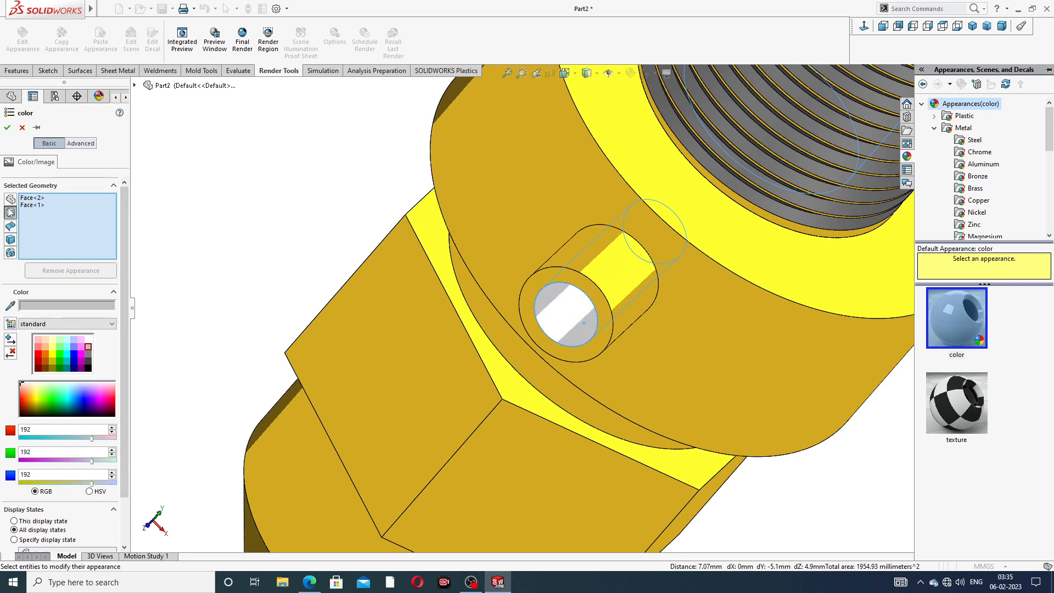
click(8, 127)
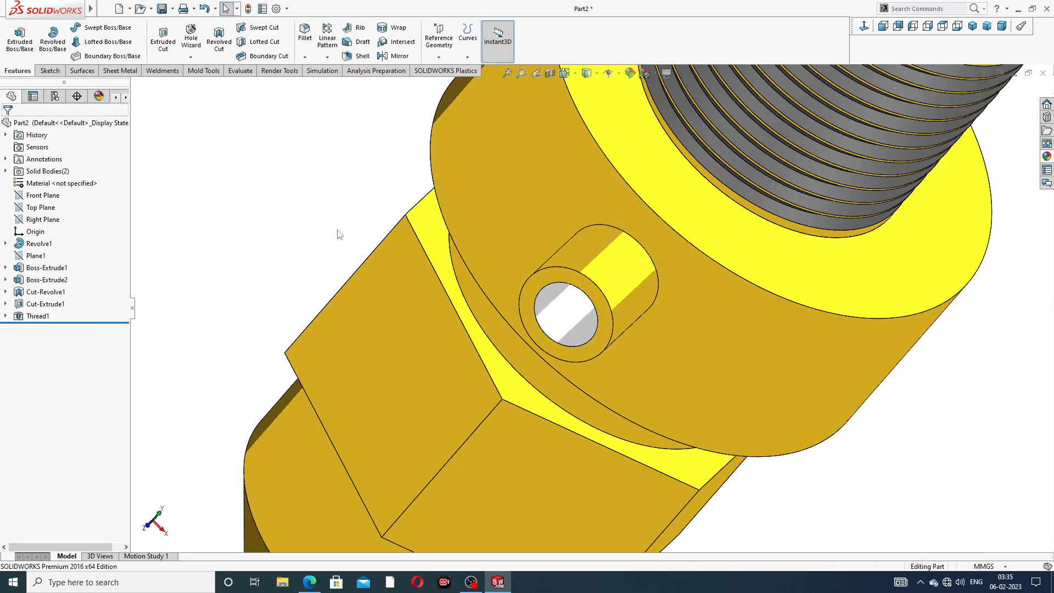
Show the finished nozzle in isometric view and examine its threaded end and side pipe.
scroll(461, 228, up, 2)
scroll(461, 228, up, 3)
middle_drag(519, 228, 581, 219)
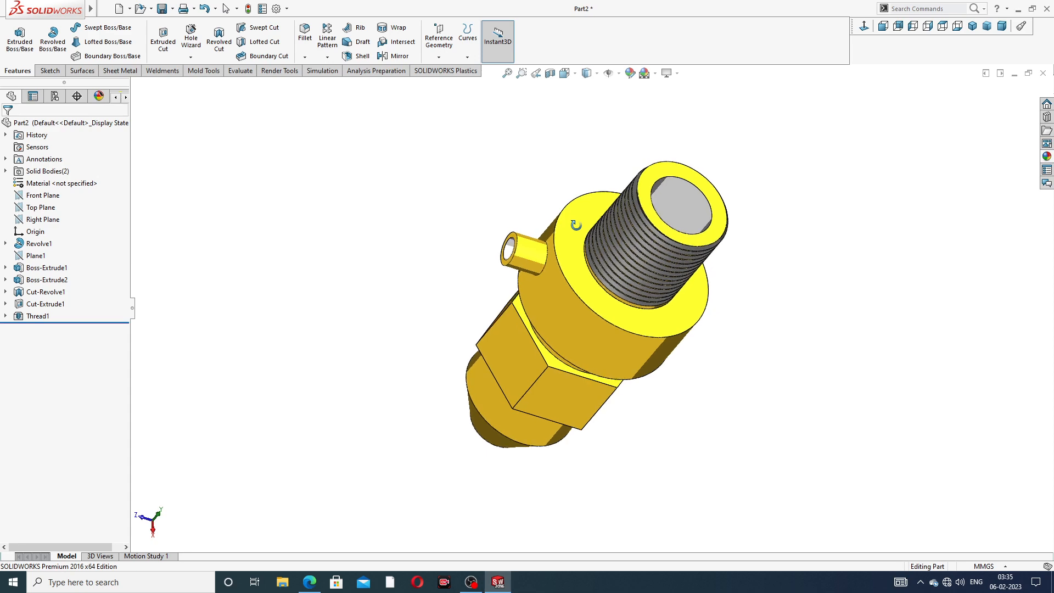
click(866, 27)
click(982, 25)
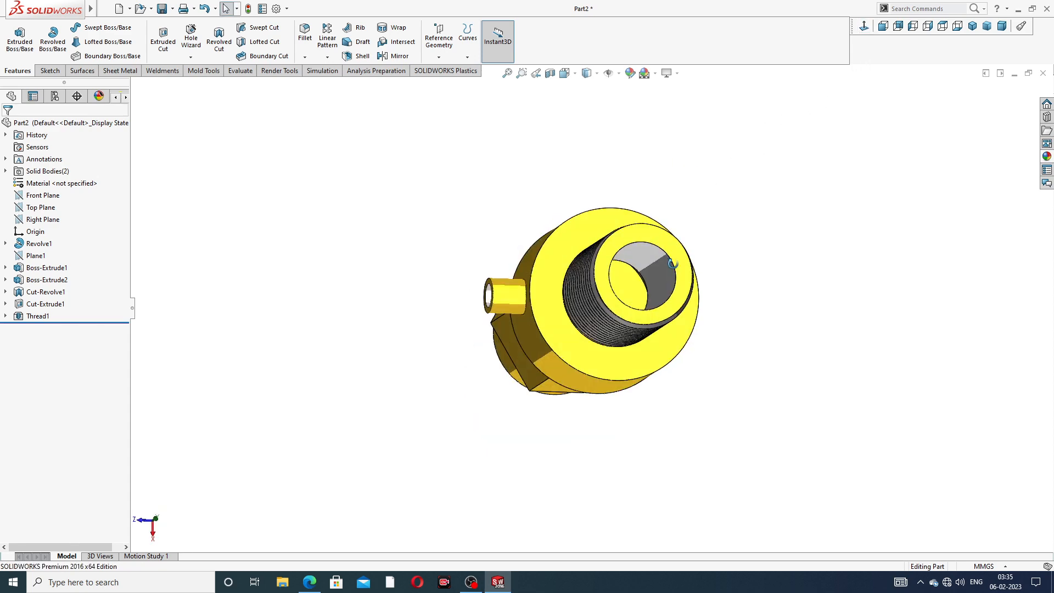
click(972, 26)
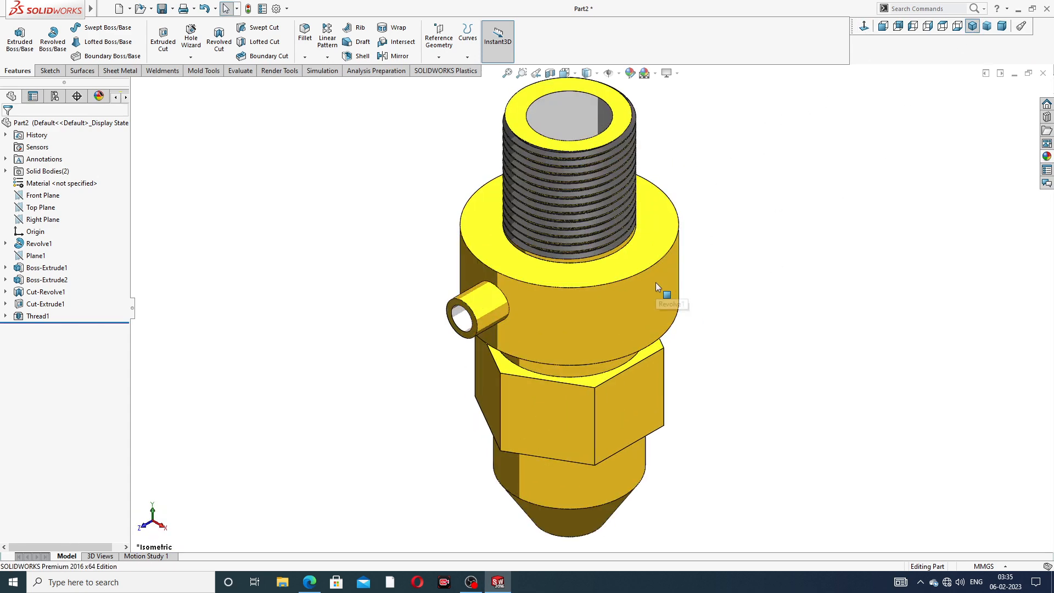
mouse_move(738, 157)
middle_down()
mouse_move(710, 172)
mouse_move(697, 125)
mouse_move(720, 160)
middle_up()
scroll(687, 196, down, 2)
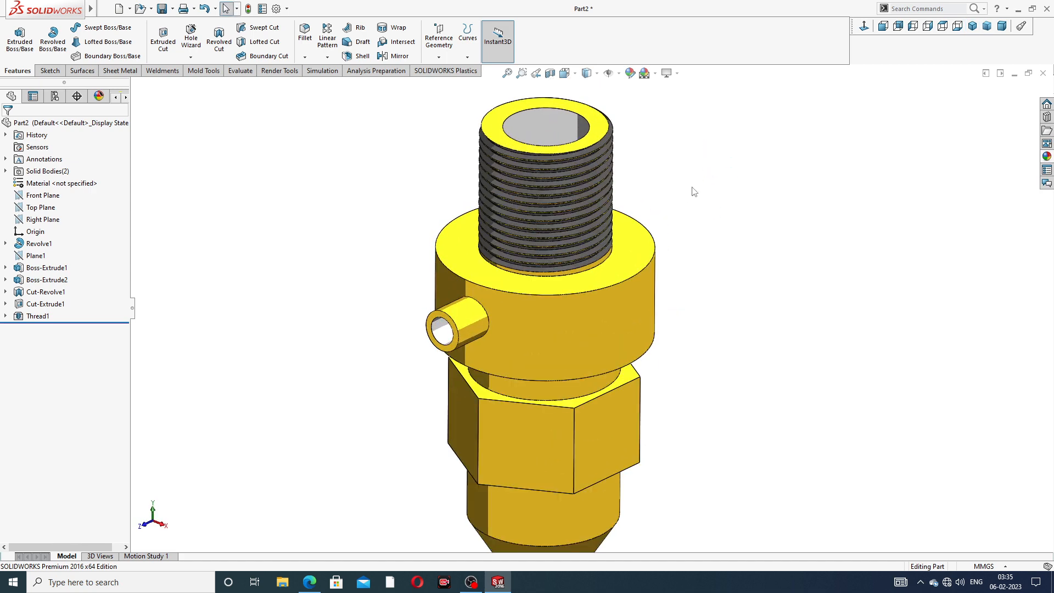
scroll(694, 194, up, 2)
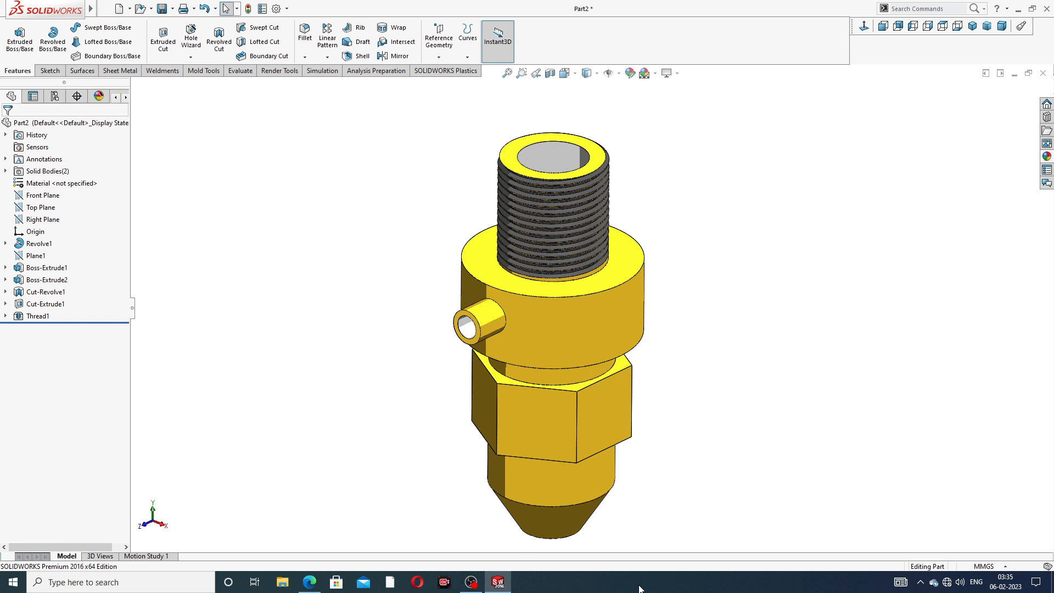